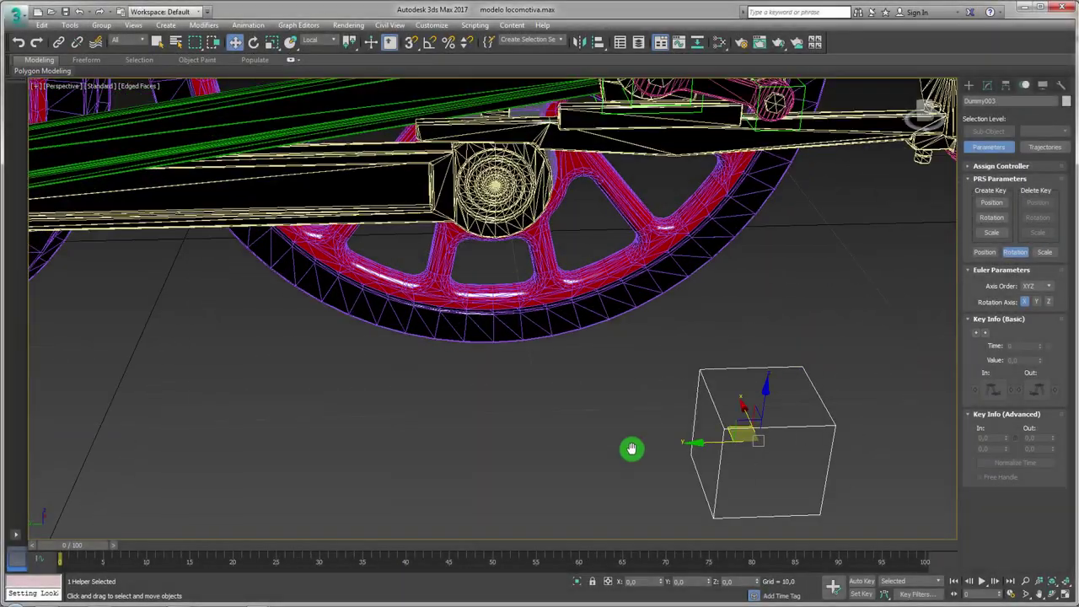
# - Clone the dummy as Dummy011 and match its orientation to the crank piece
pyautogui.keyDown('alt'); pyautogui.moveTo(631, 450); pyautogui.dragTo(626, 481, button='middle'); pyautogui.keyUp('alt')
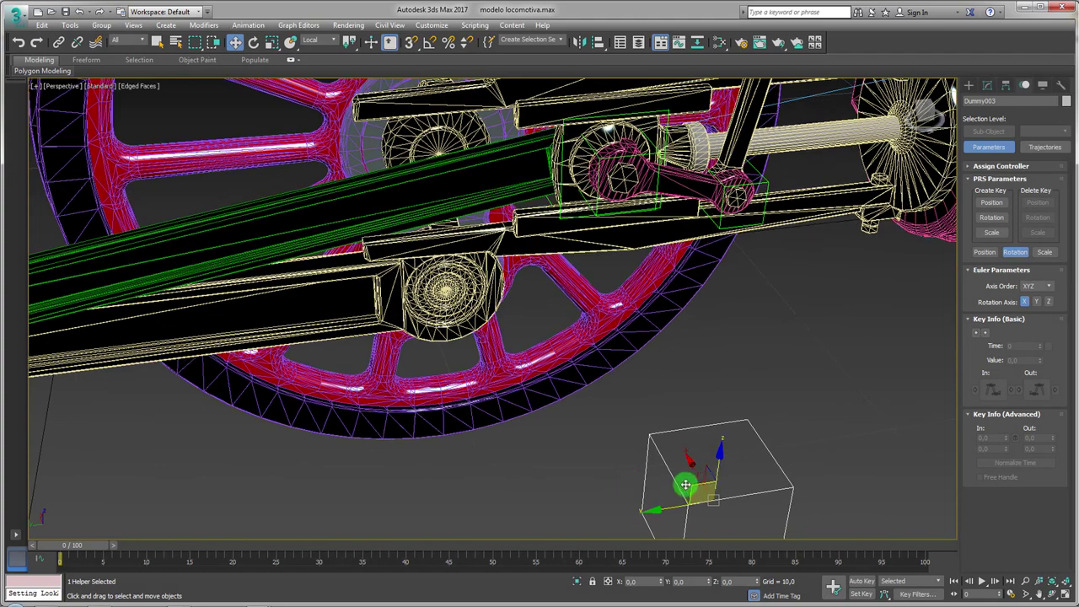
pyautogui.keyDown('shift'); pyautogui.moveTo(706, 446); pyautogui.dragTo(722, 436); pyautogui.keyUp('shift')
pyautogui.click(561, 363)
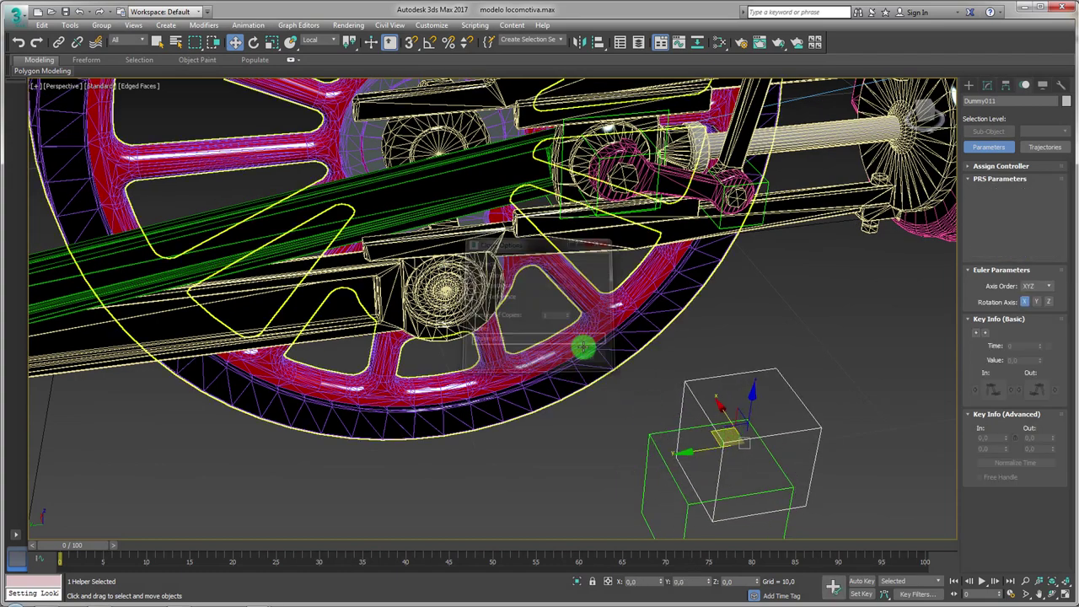
pyautogui.keyDown('alt'); pyautogui.moveTo(582, 347); pyautogui.dragTo(723, 311, button='middle'); pyautogui.keyUp('alt')
pyautogui.hotkey('alt', 'a')
pyautogui.click(801, 270)
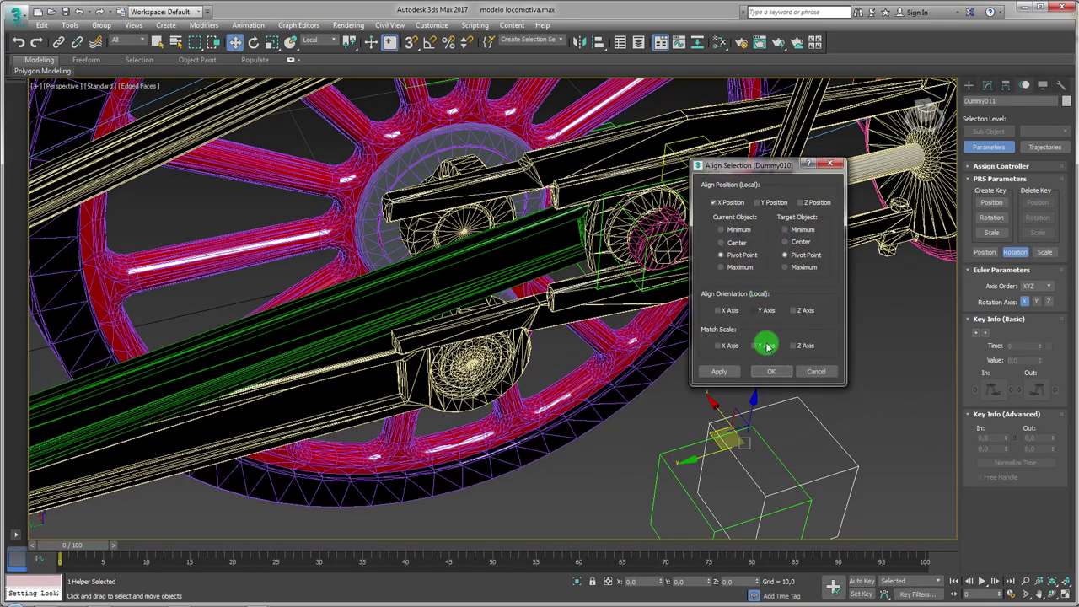
pyautogui.click(764, 340)
pyautogui.click(768, 368)
# - Align Dummy011's X position to the crank pin's pivot
pyautogui.press('e')
pyautogui.press('r')
pyautogui.keyDown('alt'); pyautogui.moveTo(818, 309); pyautogui.dragTo(769, 312, button='middle'); pyautogui.keyUp('alt')
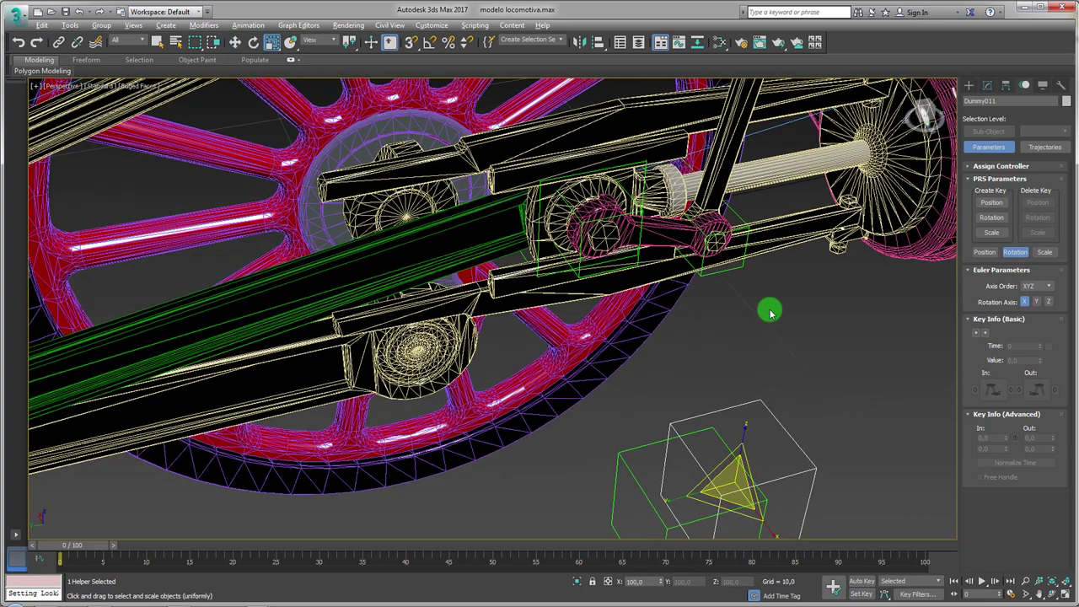
pyautogui.hotkey('alt', 'a')
pyautogui.click(736, 274)
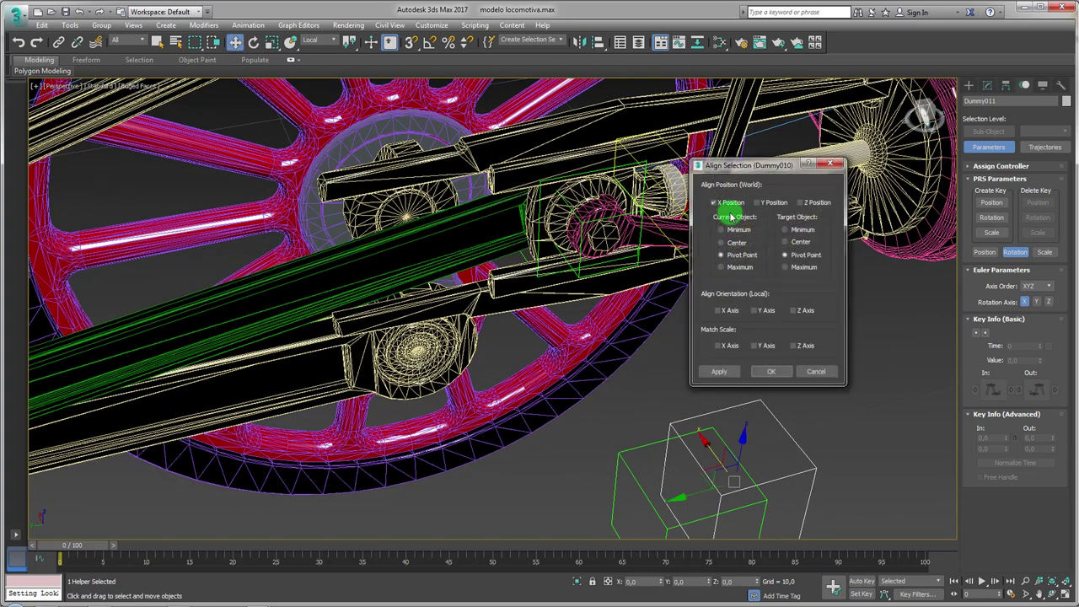
pyautogui.click(797, 202)
pyautogui.click(773, 372)
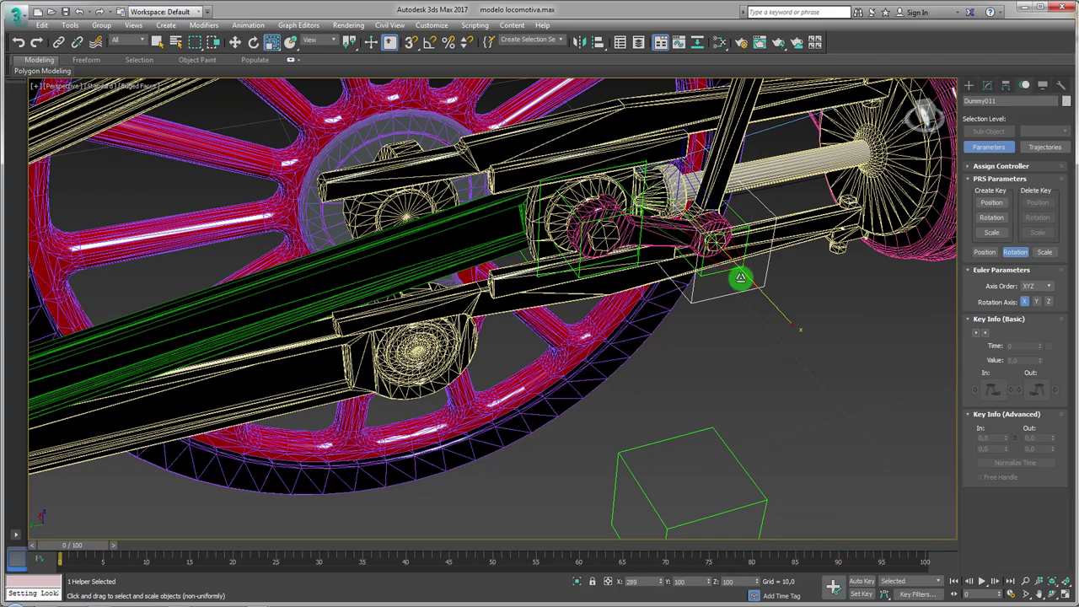
# - Reset Dummy011's X scale to 100 and frame a side-on view of the wheel linkage
pyautogui.keyDown('alt'); pyautogui.moveTo(674, 253); pyautogui.dragTo(590, 262, button='middle'); pyautogui.keyUp('alt')
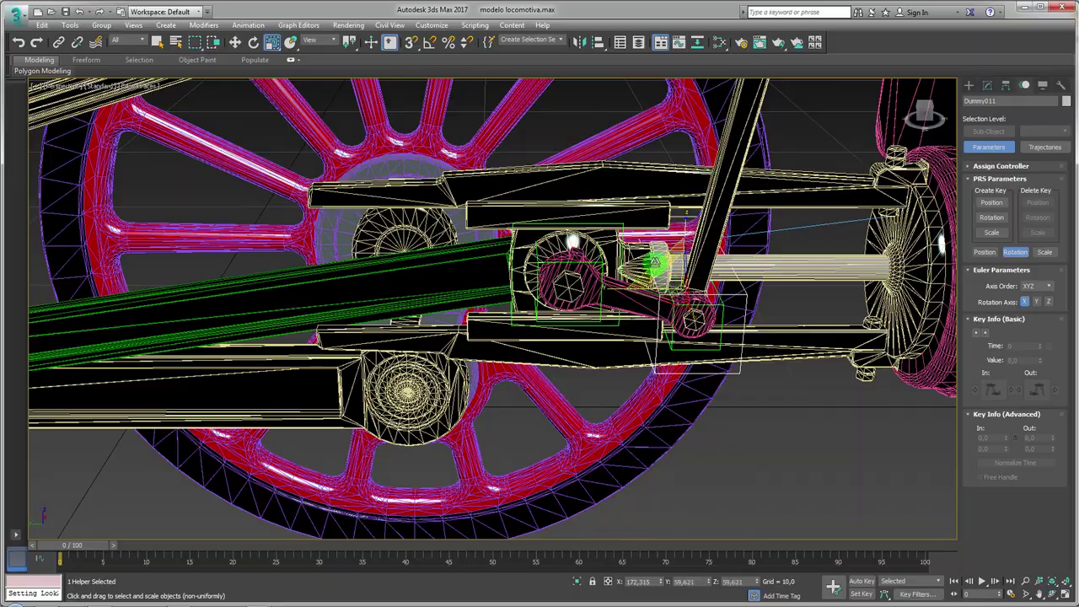
pyautogui.write('100')
pyautogui.press('Return')
pyautogui.moveTo(713, 381)
pyautogui.keyDown('alt'); pyautogui.mouseDown(button='middle')
pyautogui.moveTo(691, 362)
pyautogui.moveTo(756, 369)
pyautogui.moveTo(616, 354)
pyautogui.moveTo(602, 309)
pyautogui.mouseUp(button='middle'); pyautogui.keyUp('alt')
pyautogui.scroll(-2, 616, 354)
pyautogui.scroll(-8, 619, 352)
pyautogui.scroll(2, 632, 239)
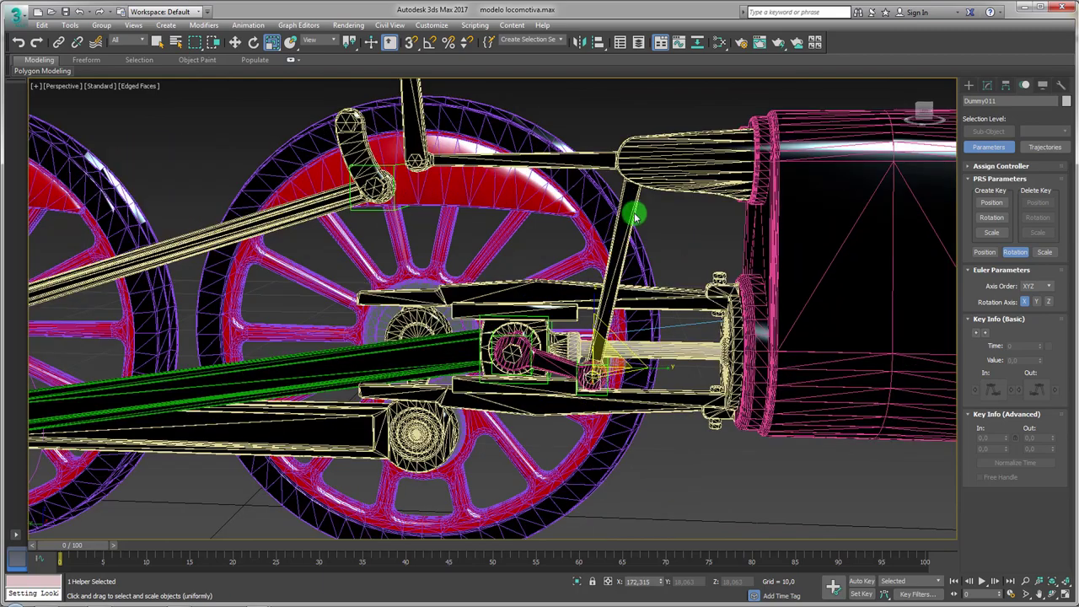
pyautogui.keyDown('alt'); pyautogui.moveTo(643, 242); pyautogui.dragTo(578, 344, button='middle'); pyautogui.keyUp('alt')
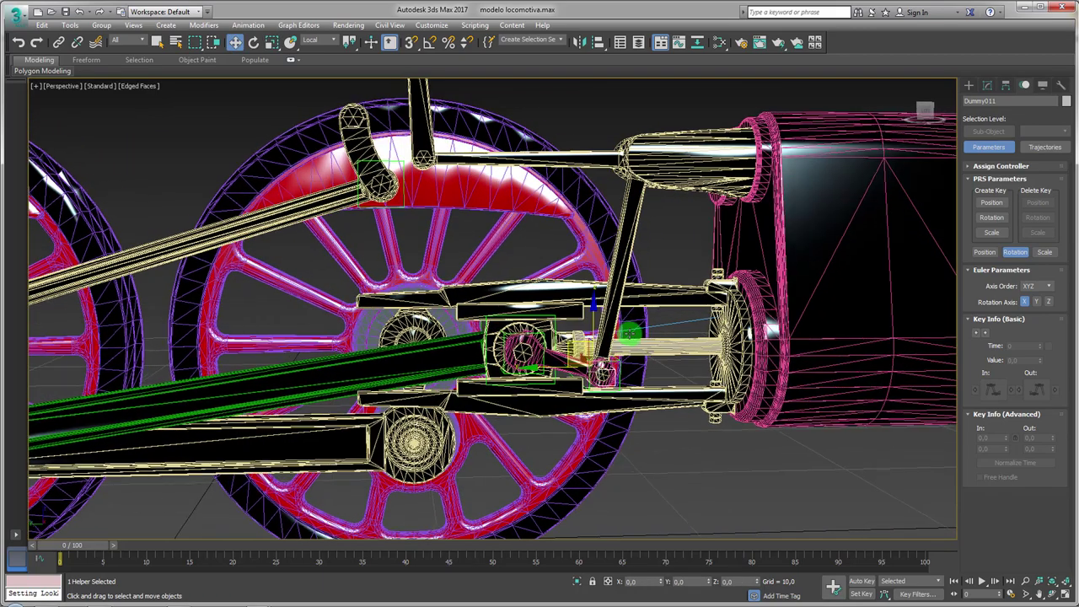
# - Shift-move a copy of the dummy above the linkage as Dummy012
pyautogui.press('w')
pyautogui.keyDown('shift'); pyautogui.moveTo(578, 344); pyautogui.dragTo(600, 113); pyautogui.keyUp('shift')
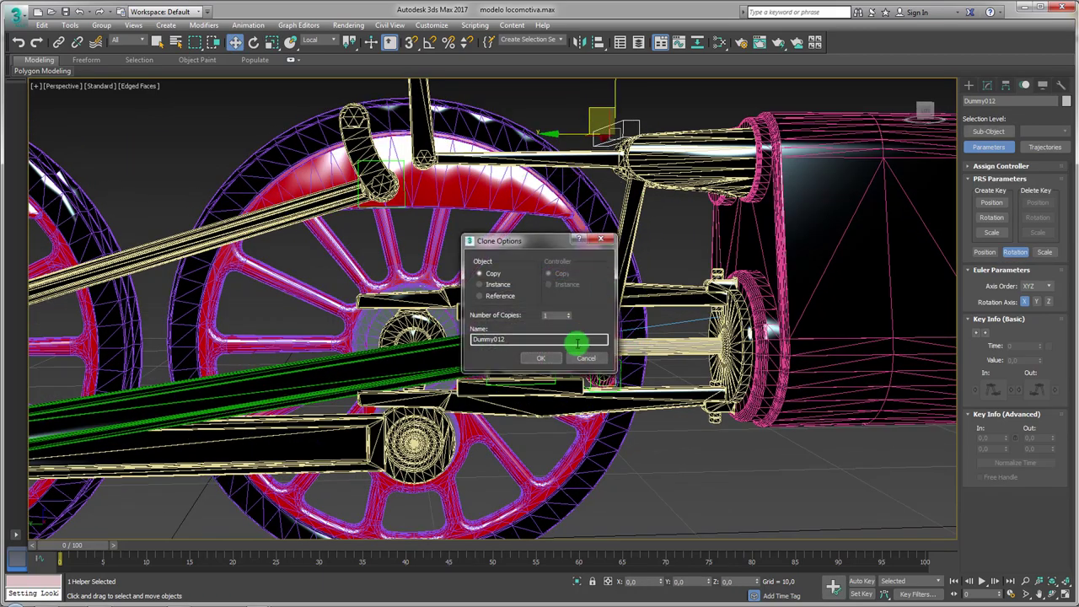
pyautogui.click(600, 241)
# - On 26_STchR, select the sleeve and red cylinder elements at Element level
pyautogui.click(639, 161)
pyautogui.scroll(3, 649, 163)
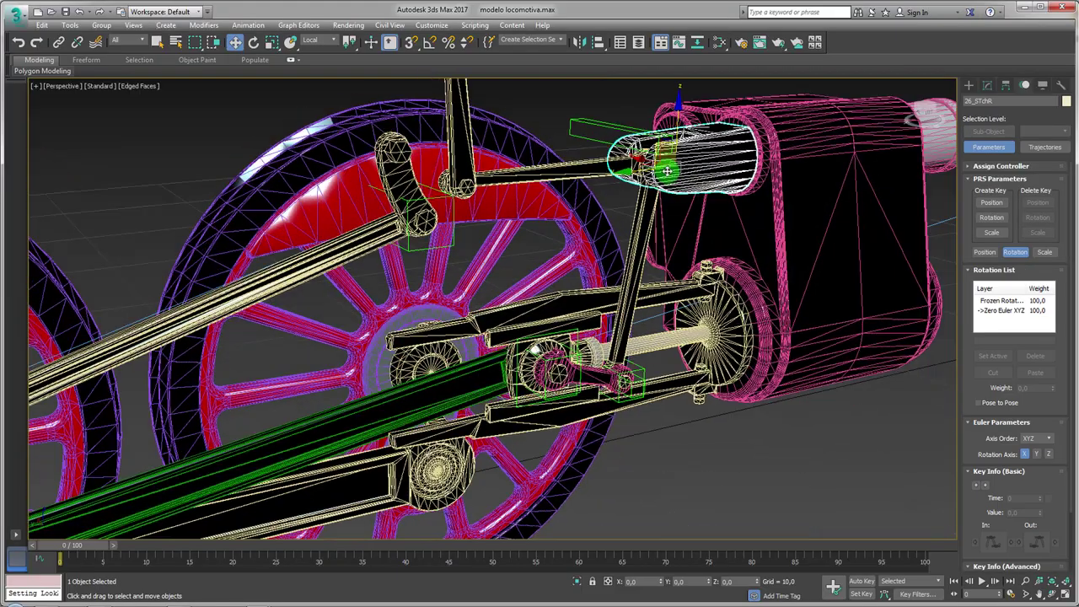
pyautogui.scroll(3, 657, 163)
pyautogui.keyDown('alt'); pyautogui.moveTo(658, 163); pyautogui.dragTo(848, 181, button='middle'); pyautogui.keyUp('alt')
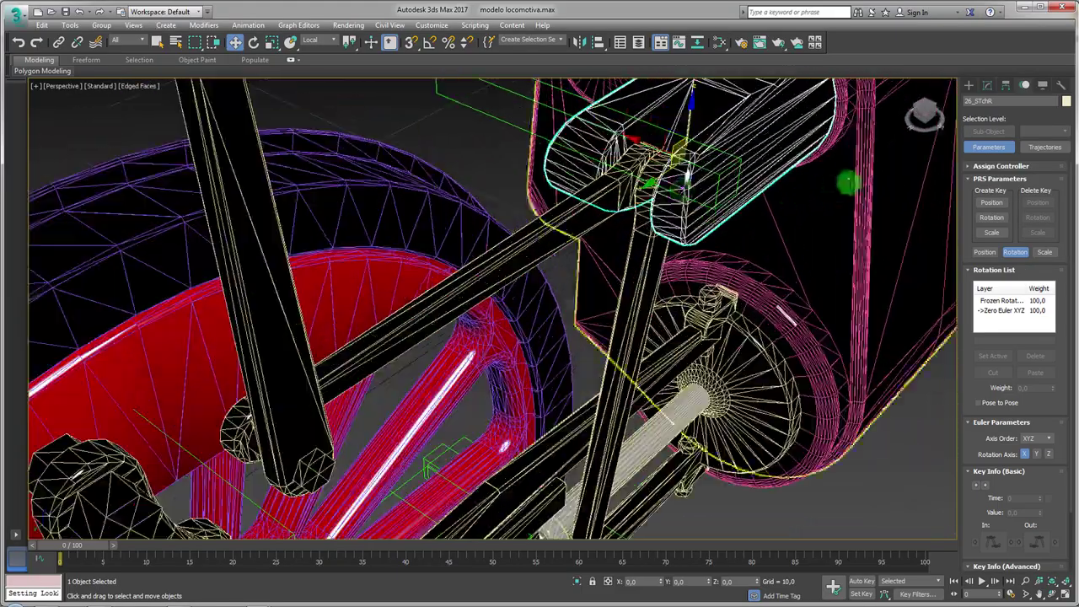
pyautogui.click(987, 85)
pyautogui.scroll(-4, 848, 194)
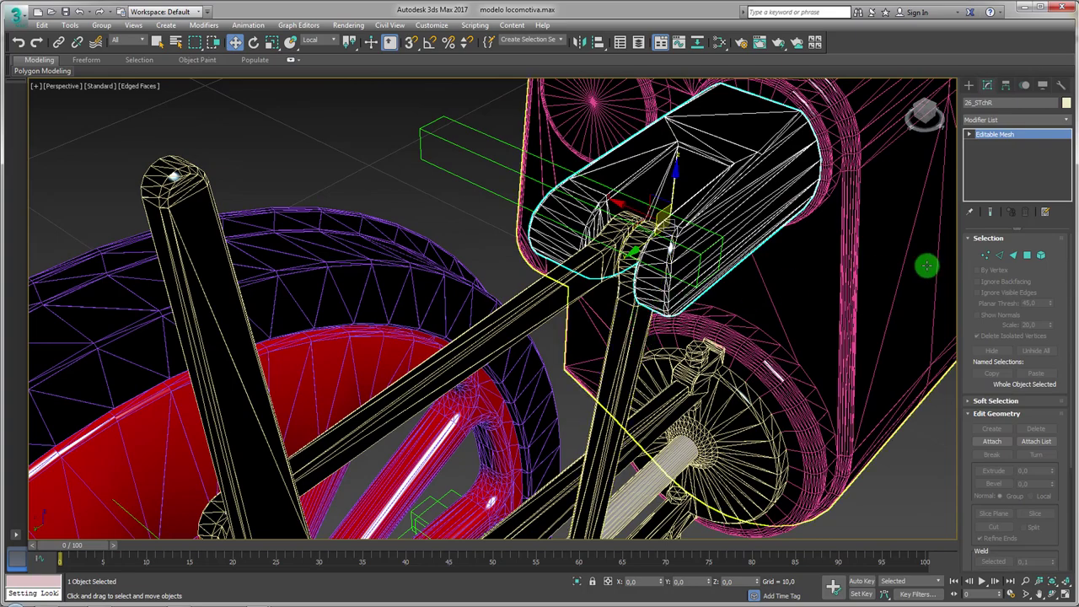
pyautogui.click(1041, 256)
pyautogui.click(757, 209)
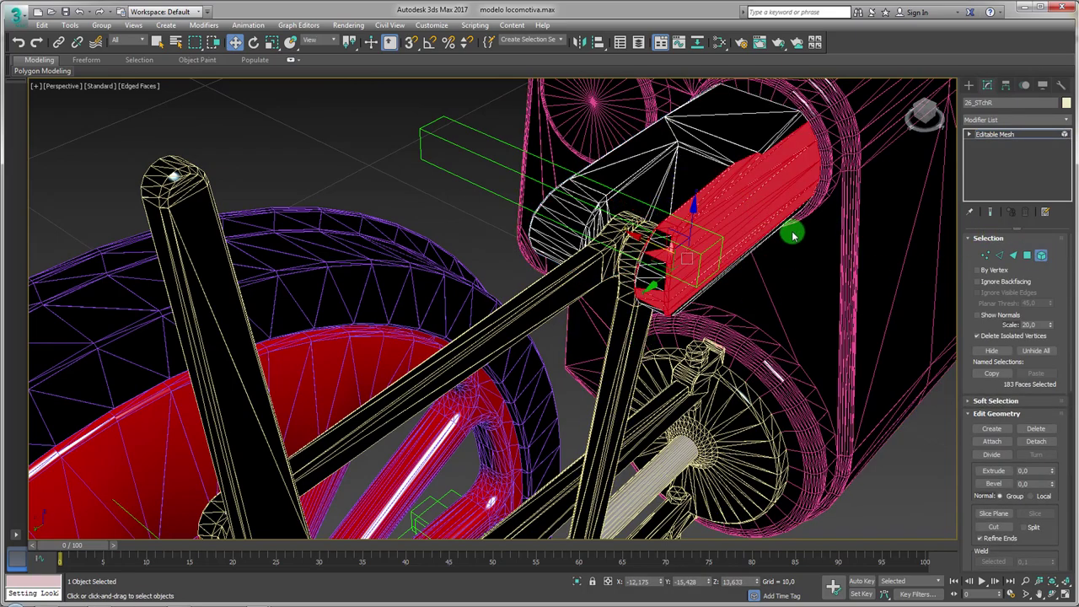
pyautogui.keyDown('alt'); pyautogui.moveTo(792, 236); pyautogui.dragTo(846, 312, button='middle'); pyautogui.keyUp('alt')
pyautogui.click(763, 168)
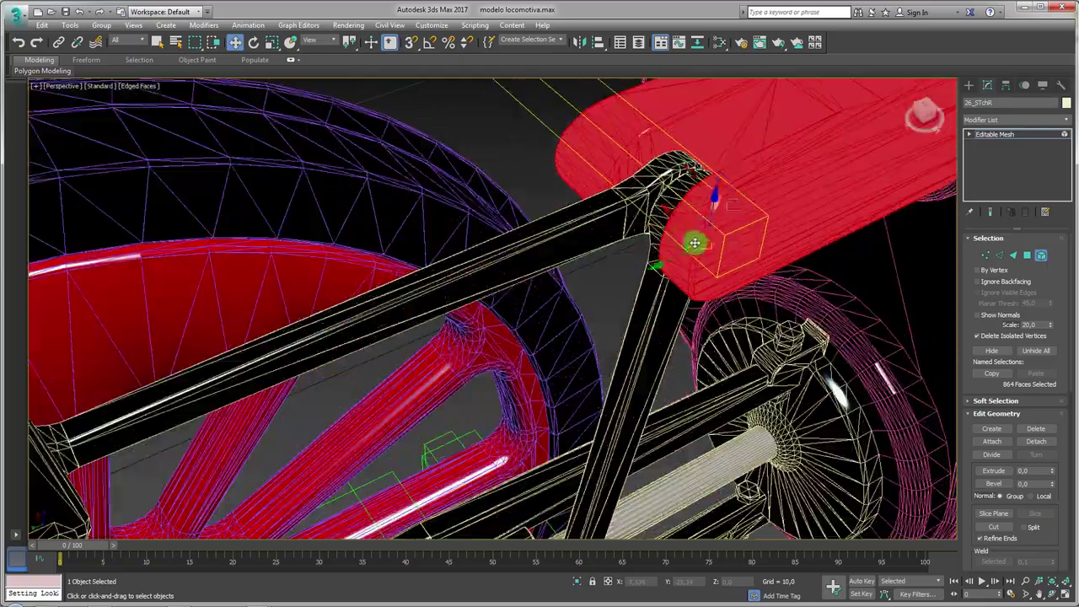
pyautogui.moveTo(846, 310)
pyautogui.keyDown('alt'); pyautogui.mouseDown(button='middle')
pyautogui.moveTo(774, 261)
pyautogui.moveTo(746, 261)
pyautogui.moveTo(776, 248)
pyautogui.moveTo(761, 298)
pyautogui.mouseUp(button='middle'); pyautogui.keyUp('alt')
pyautogui.keyDown('ctrl'); pyautogui.click(774, 261); pyautogui.keyUp('ctrl')
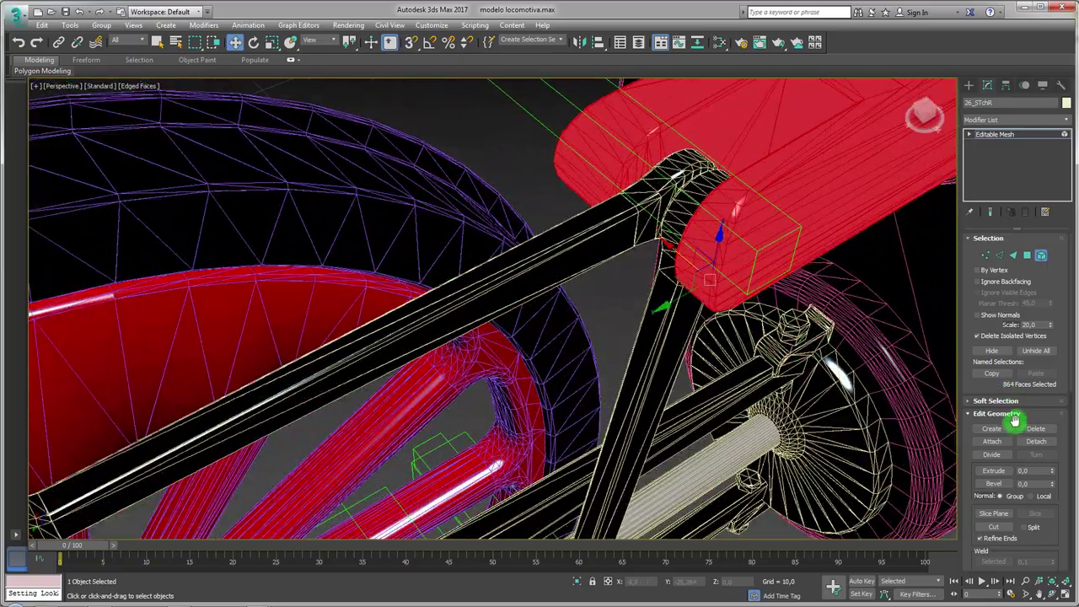
# - Detach the selected elements as Object001 and select the new object
pyautogui.click(1036, 440)
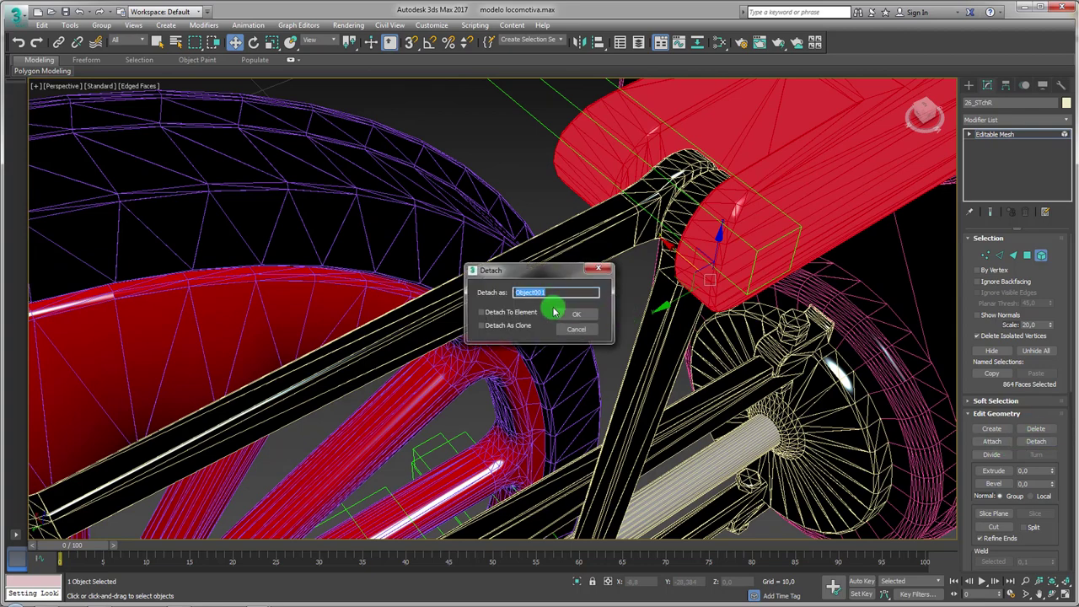
pyautogui.click(573, 309)
pyautogui.click(859, 168)
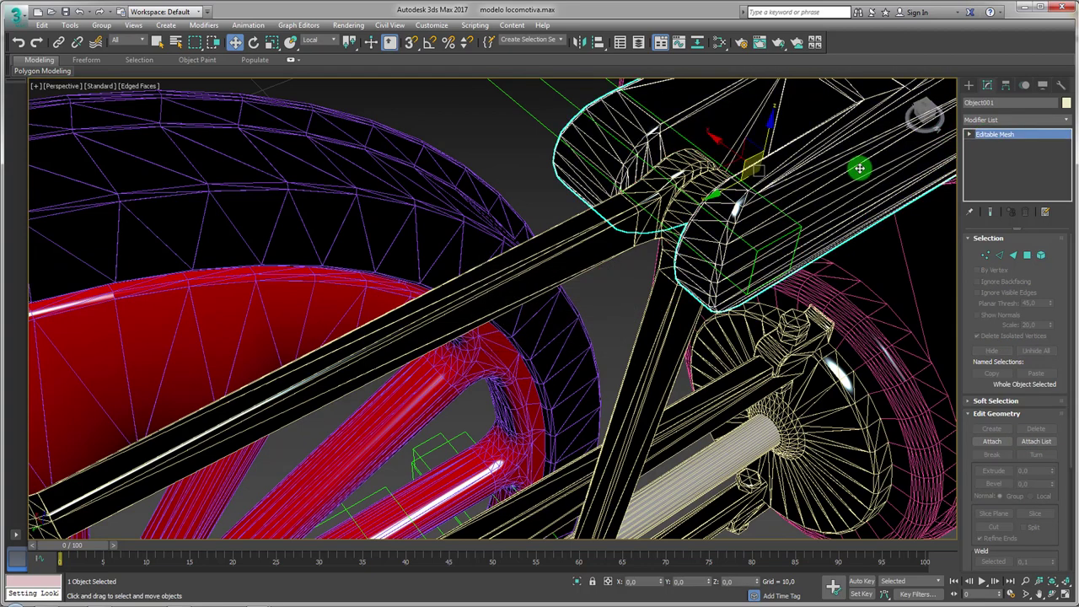
pyautogui.rightClick(856, 165)
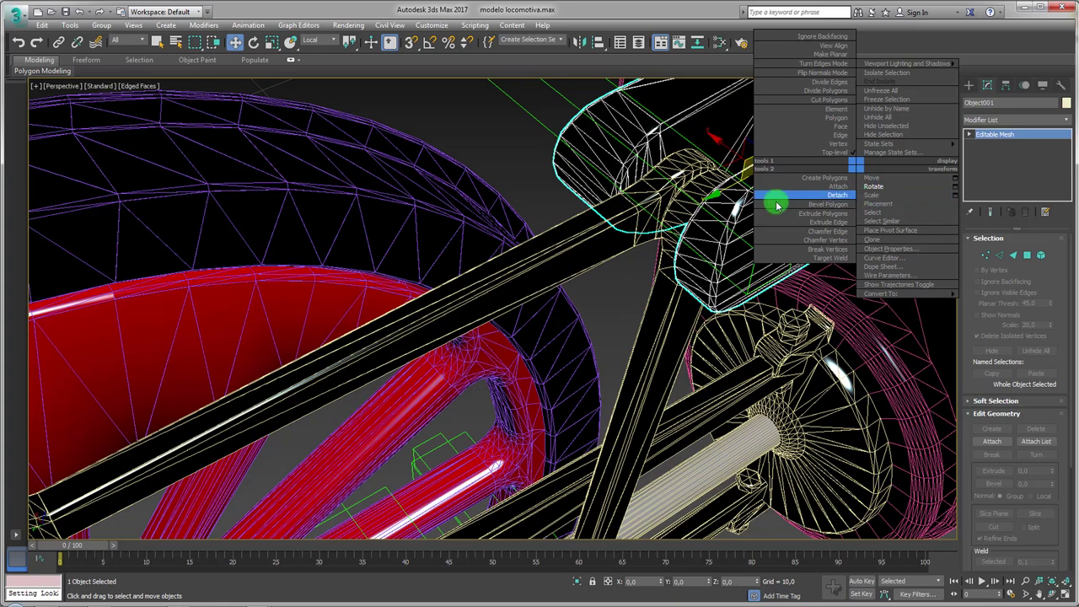
# - Hide Object001, 3D-snap Dummy012 onto the upper rod joint, and pick Dummy003 to align to
pyautogui.click(887, 137)
pyautogui.moveTo(751, 211)
pyautogui.keyDown('alt'); pyautogui.mouseDown(button='middle')
pyautogui.moveTo(607, 163)
pyautogui.moveTo(559, 241)
pyautogui.moveTo(535, 120)
pyautogui.moveTo(554, 222)
pyautogui.moveTo(509, 175)
pyautogui.mouseUp(button='middle'); pyautogui.keyUp('alt')
pyautogui.click(530, 114)
pyautogui.press('s')
pyautogui.scroll(2, 552, 221)
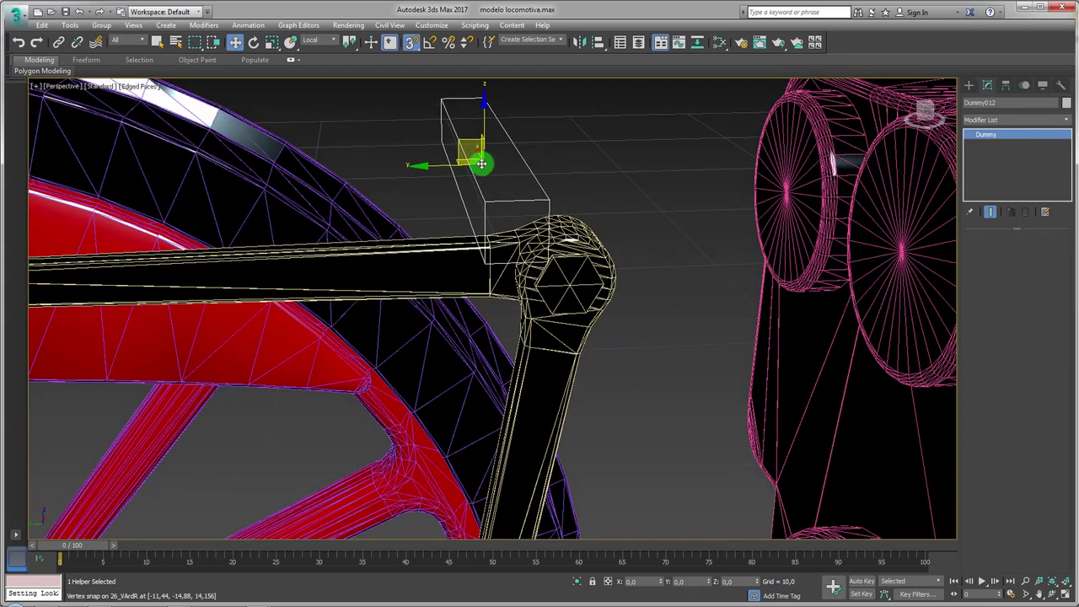
pyautogui.moveTo(480, 163); pyautogui.dragTo(569, 285)
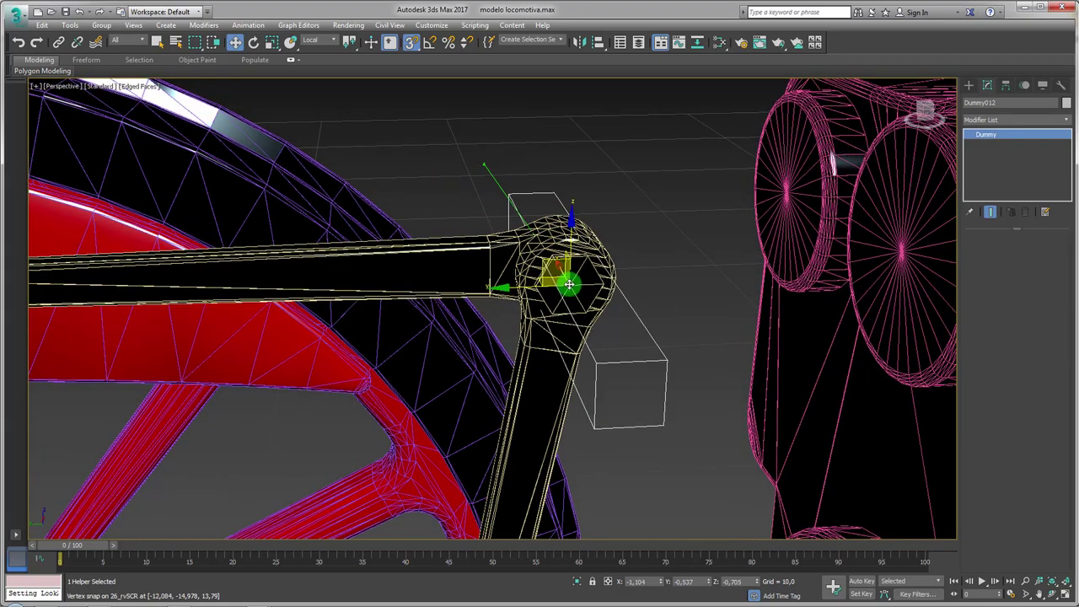
pyautogui.moveTo(570, 285)
pyautogui.keyDown('alt'); pyautogui.mouseDown(button='middle')
pyautogui.moveTo(621, 281)
pyautogui.moveTo(588, 355)
pyautogui.moveTo(630, 272)
pyautogui.moveTo(632, 310)
pyautogui.mouseUp(button='middle'); pyautogui.keyUp('alt')
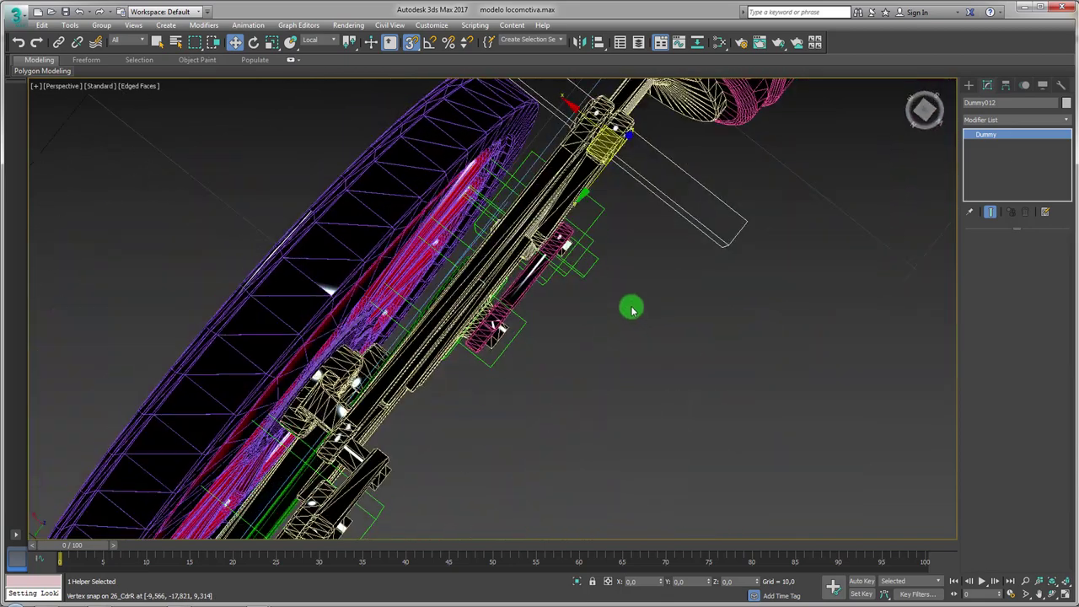
pyautogui.click(602, 210)
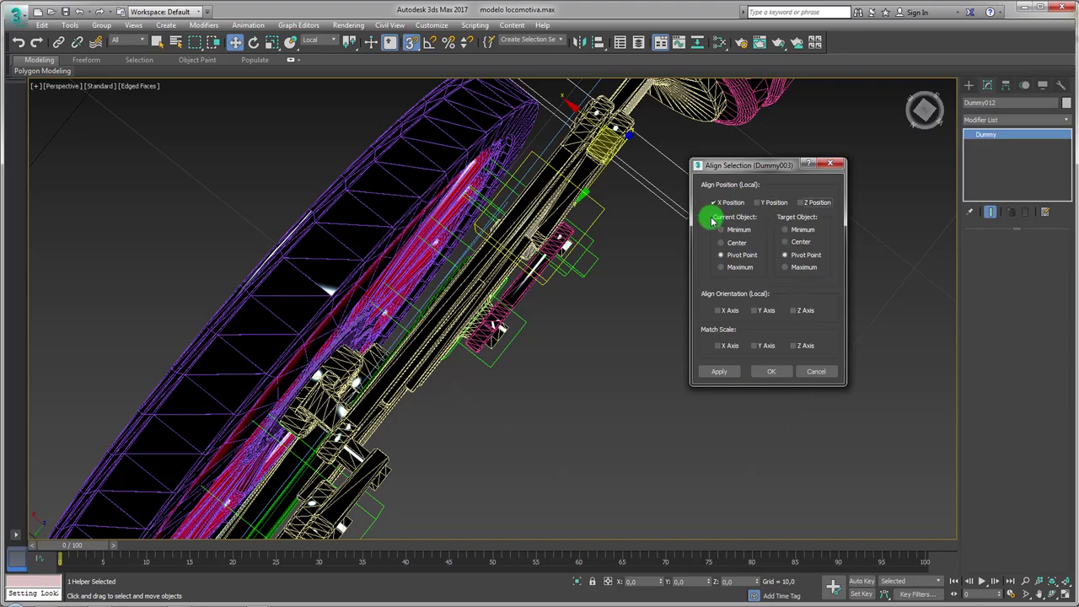
# - Confirm the X alignment of Dummy012 to Dummy003's pivot
pyautogui.click(770, 371)
pyautogui.moveTo(770, 362)
pyautogui.keyDown('alt'); pyautogui.mouseDown(button='middle')
pyautogui.moveTo(749, 294)
pyautogui.moveTo(681, 229)
pyautogui.moveTo(602, 180)
pyautogui.mouseUp(button='middle'); pyautogui.keyUp('alt')
pyautogui.press('r')
pyautogui.scroll(5, 601, 180)
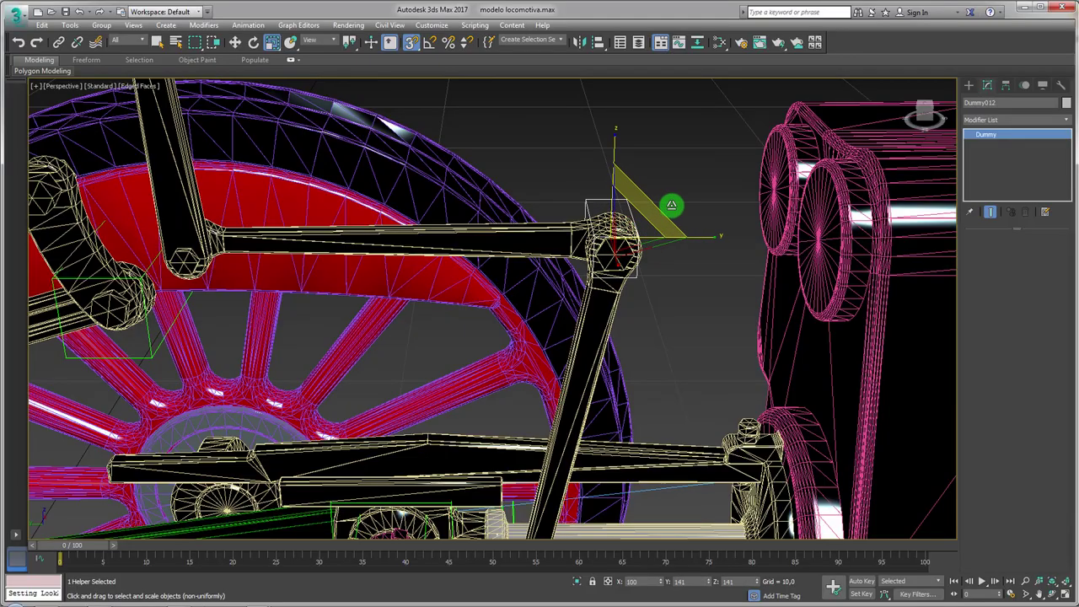
# - Select the upper connecting rod from a side view of the linkage
pyautogui.keyDown('alt'); pyautogui.moveTo(602, 228); pyautogui.dragTo(650, 272, button='middle'); pyautogui.keyUp('alt')
pyautogui.moveTo(729, 310)
pyautogui.keyDown('alt'); pyautogui.mouseDown(button='middle')
pyautogui.moveTo(666, 308)
pyautogui.moveTo(698, 338)
pyautogui.mouseUp(button='middle'); pyautogui.keyUp('alt')
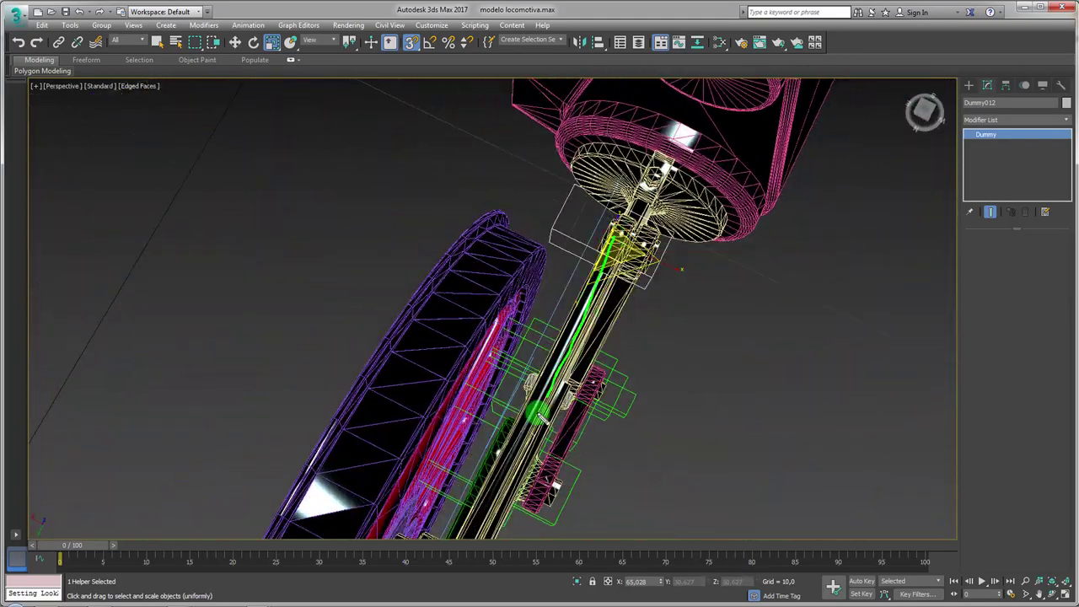
pyautogui.moveTo(642, 400)
pyautogui.keyDown('alt'); pyautogui.mouseDown(button='middle')
pyautogui.moveTo(583, 356)
pyautogui.moveTo(578, 208)
pyautogui.moveTo(612, 231)
pyautogui.moveTo(587, 239)
pyautogui.mouseUp(button='middle'); pyautogui.keyUp('alt')
pyautogui.scroll(5, 587, 239)
pyautogui.click(534, 264)
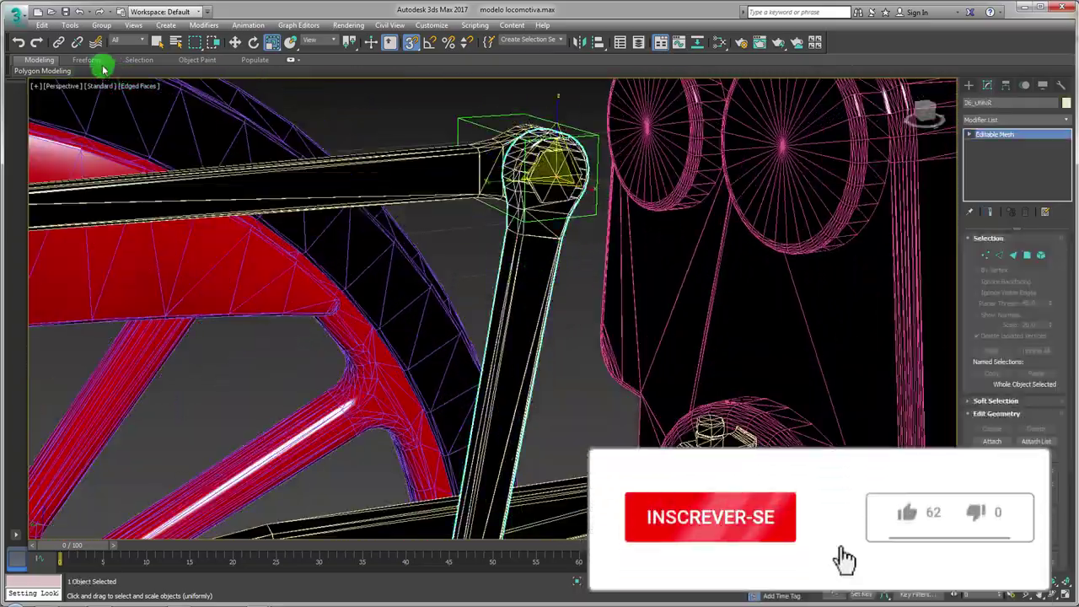
# - Link the upper rod to Dummy012, vertex-snap the dummies onto the crank joint, reselect Dummy012
pyautogui.click(56, 42)
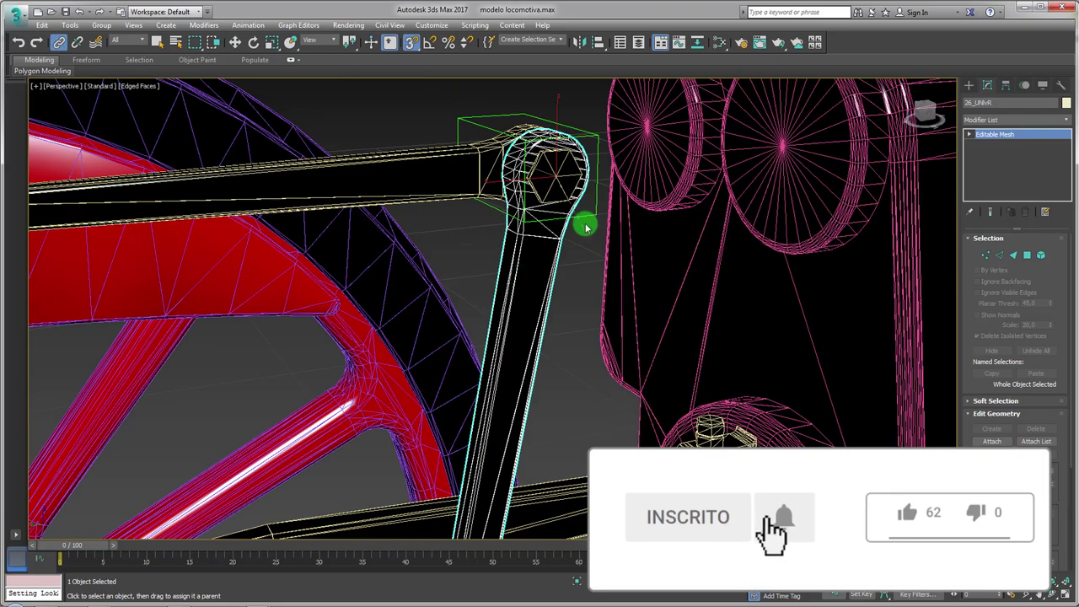
pyautogui.hotkey('shift', 'z')
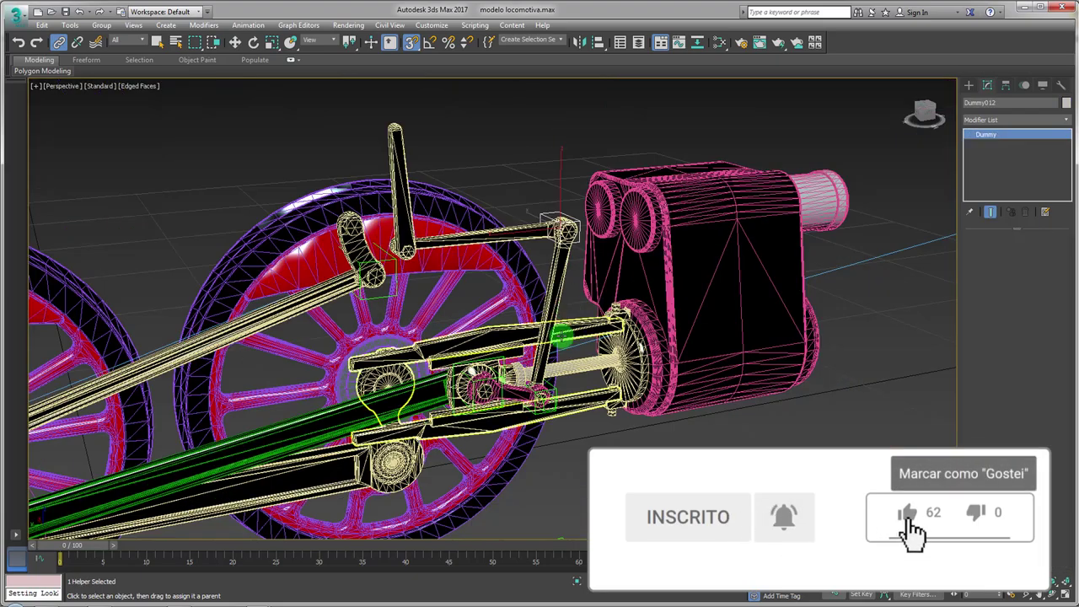
pyautogui.scroll(5, 547, 346)
pyautogui.keyDown('alt'); pyautogui.moveTo(546, 346); pyautogui.dragTo(588, 323, button='middle'); pyautogui.keyUp('alt')
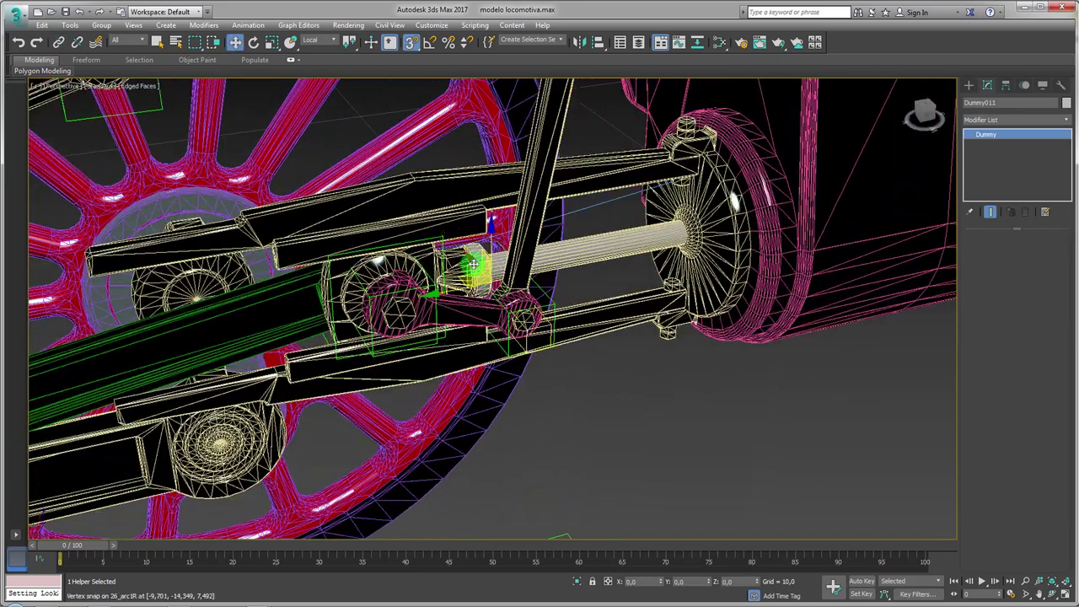
pyautogui.moveTo(479, 264); pyautogui.dragTo(551, 343)
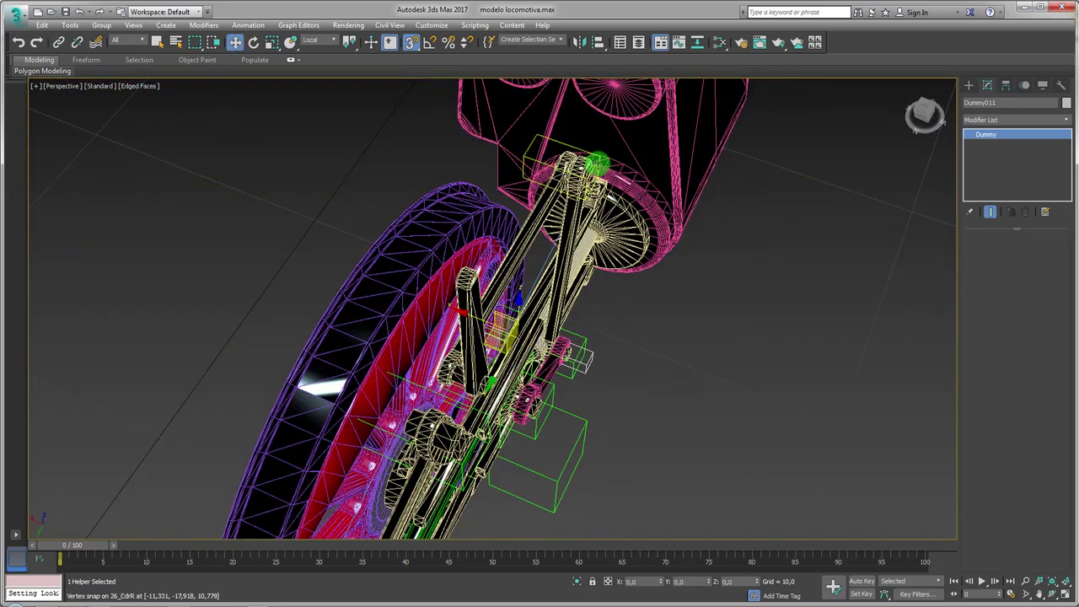
pyautogui.click(597, 162)
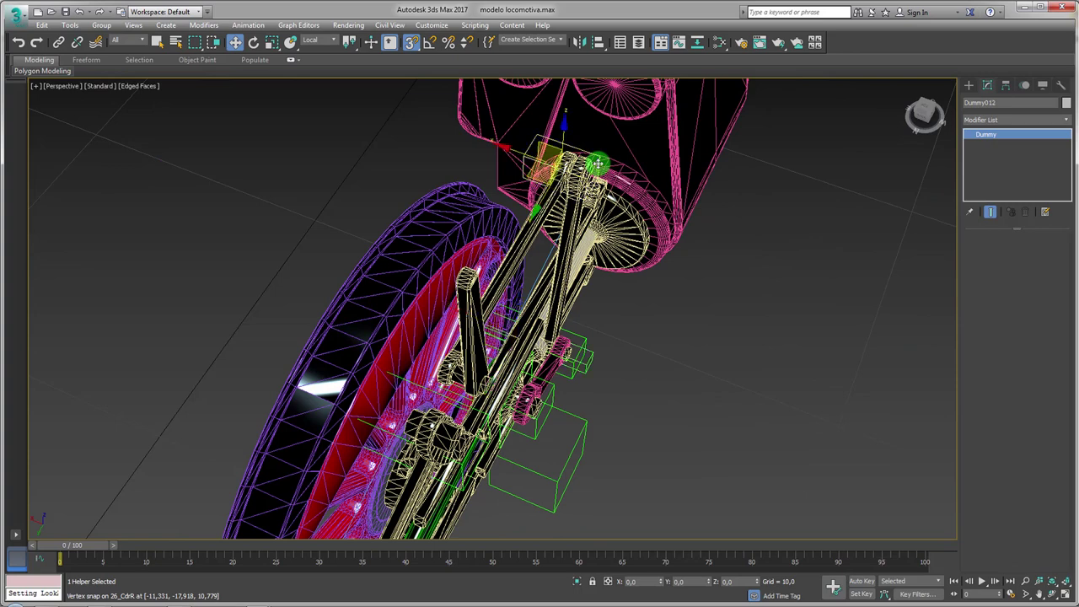
# - Give Dummy012 a LookAt Constraint targeting Dummy011 with Keep Initial Offset on
pyautogui.click(241, 25)
pyautogui.moveTo(263, 86)
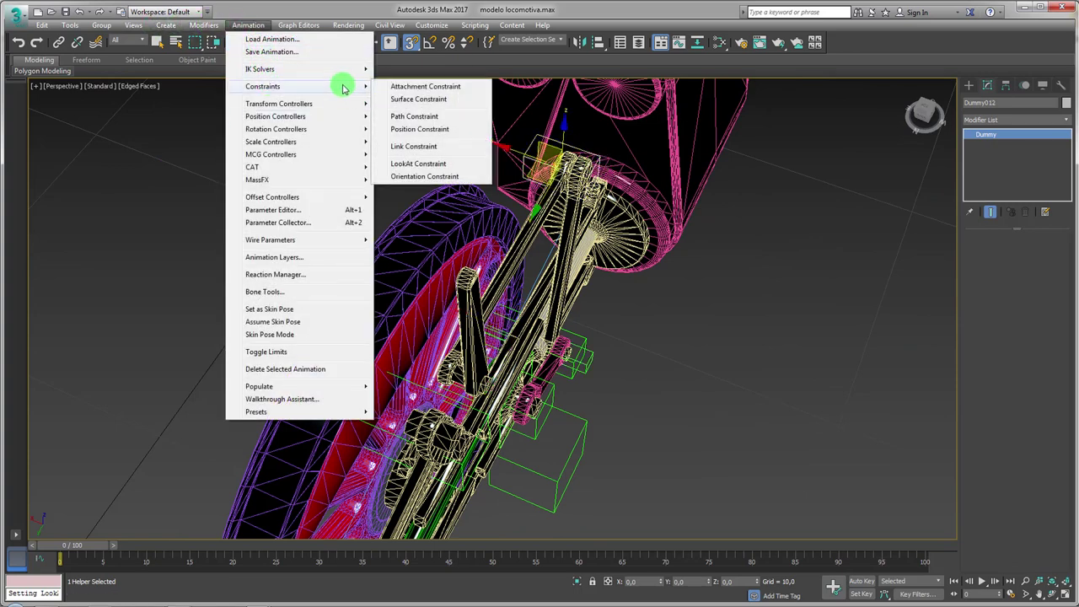
pyautogui.click(430, 165)
pyautogui.click(580, 355)
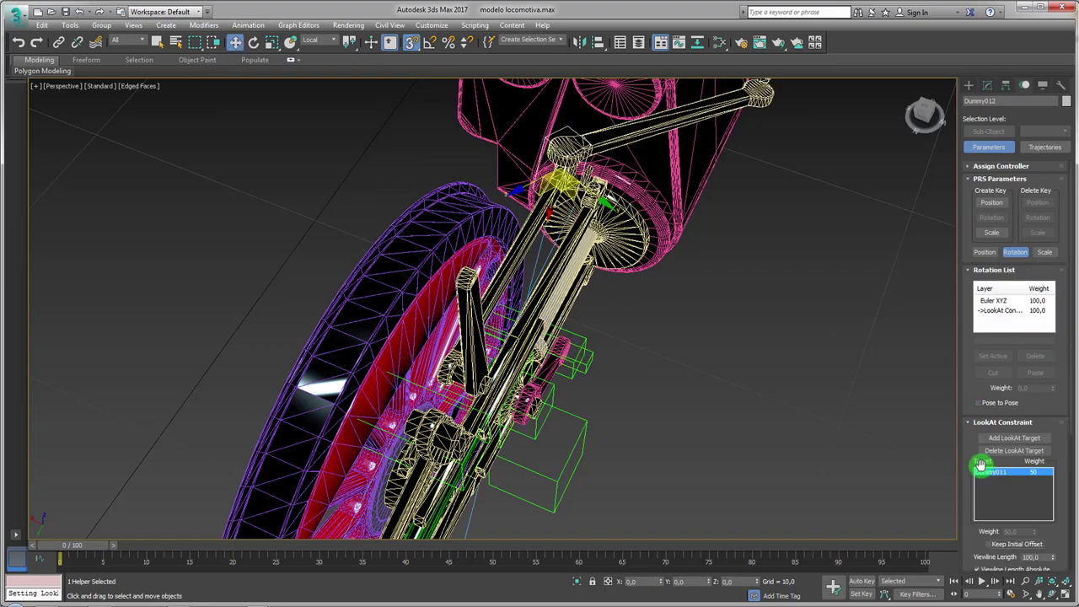
pyautogui.moveTo(981, 463); pyautogui.dragTo(1003, 338)
pyautogui.click(996, 355)
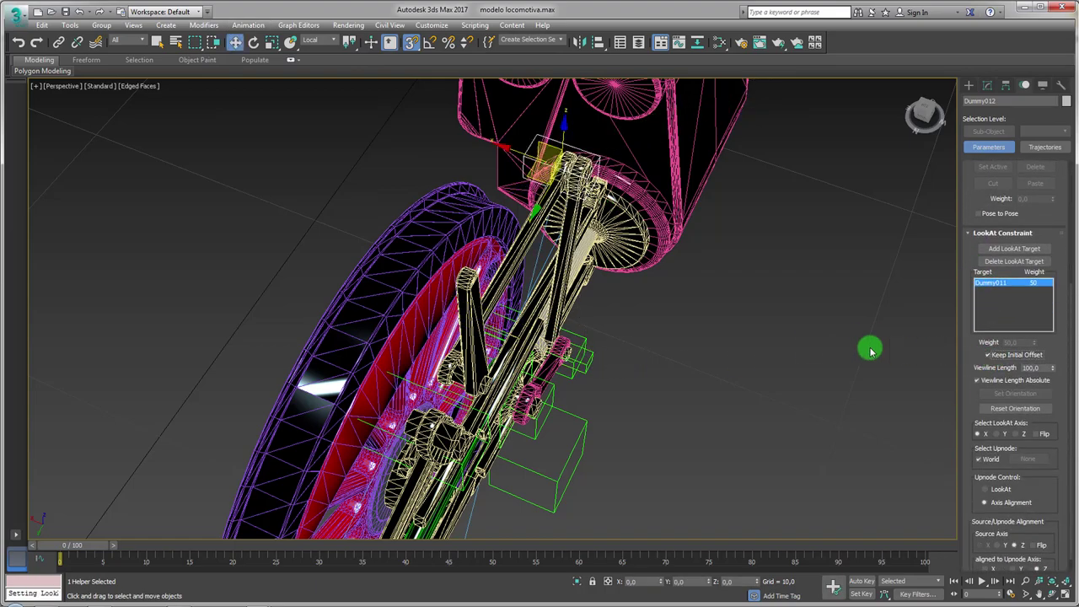
# - Move Dummy011 around the crank to confirm the rods follow
pyautogui.moveTo(867, 345)
pyautogui.keyDown('alt'); pyautogui.mouseDown(button='middle')
pyautogui.moveTo(739, 312)
pyautogui.moveTo(554, 436)
pyautogui.mouseUp(button='middle'); pyautogui.keyUp('alt')
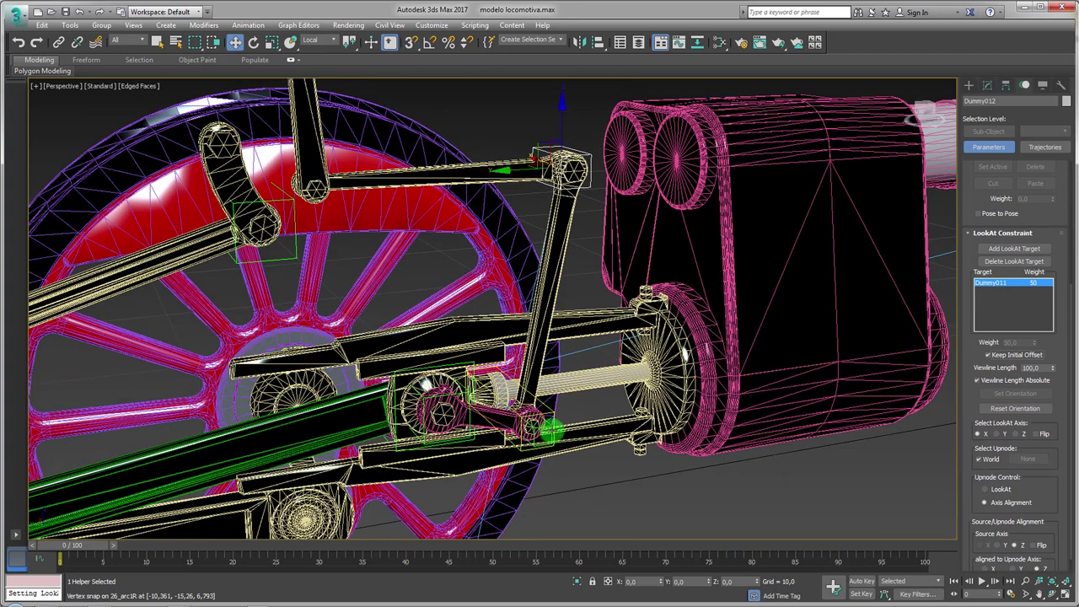
pyautogui.click(549, 429)
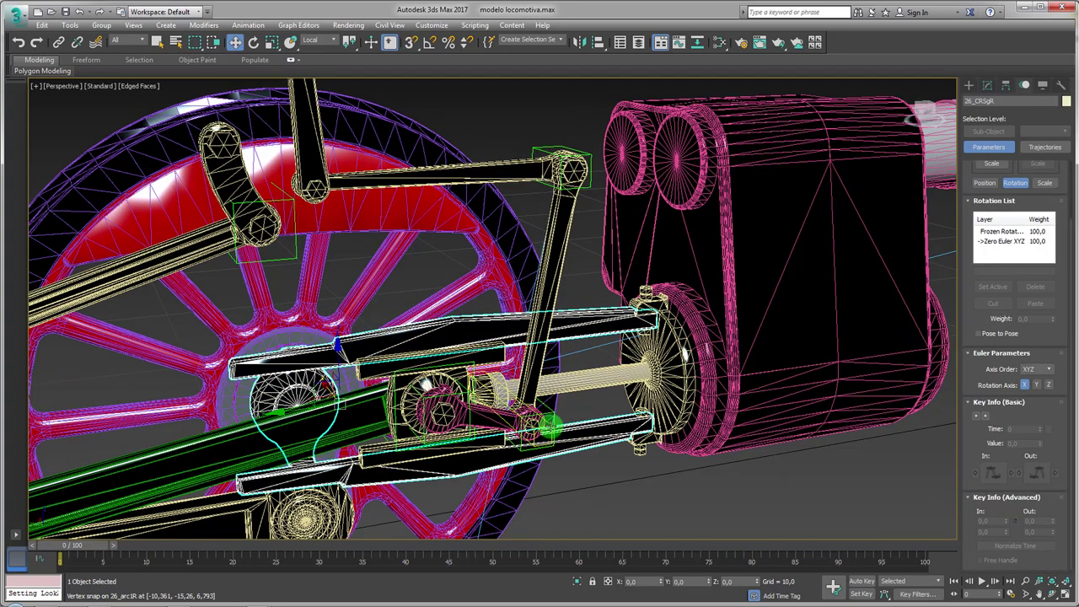
pyautogui.keyDown('alt'); pyautogui.moveTo(548, 429); pyautogui.dragTo(497, 389, button='middle'); pyautogui.keyUp('alt')
pyautogui.click(498, 390)
pyautogui.moveTo(474, 380)
pyautogui.mouseDown()
pyautogui.moveTo(289, 289)
pyautogui.moveTo(320, 399)
pyautogui.moveTo(412, 426)
pyautogui.moveTo(422, 385)
pyautogui.moveTo(602, 434)
pyautogui.moveTo(396, 373)
pyautogui.moveTo(404, 394)
pyautogui.mouseUp()
pyautogui.keyDown('alt'); pyautogui.moveTo(590, 211); pyautogui.dragTo(600, 214, button='middle'); pyautogui.keyUp('alt')
# - Set Dummy012's LookAt Source Axis to Y, aligned to Upnode Axis Z
pyautogui.click(590, 182)
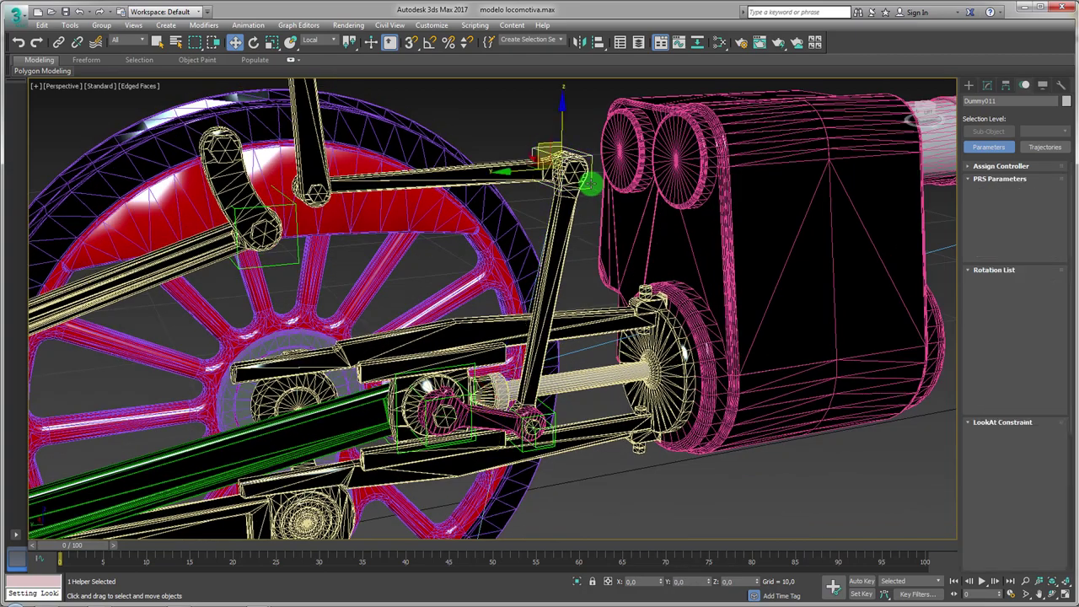
pyautogui.moveTo(976, 417); pyautogui.dragTo(968, 123)
pyautogui.scroll(-1, 1051, 475)
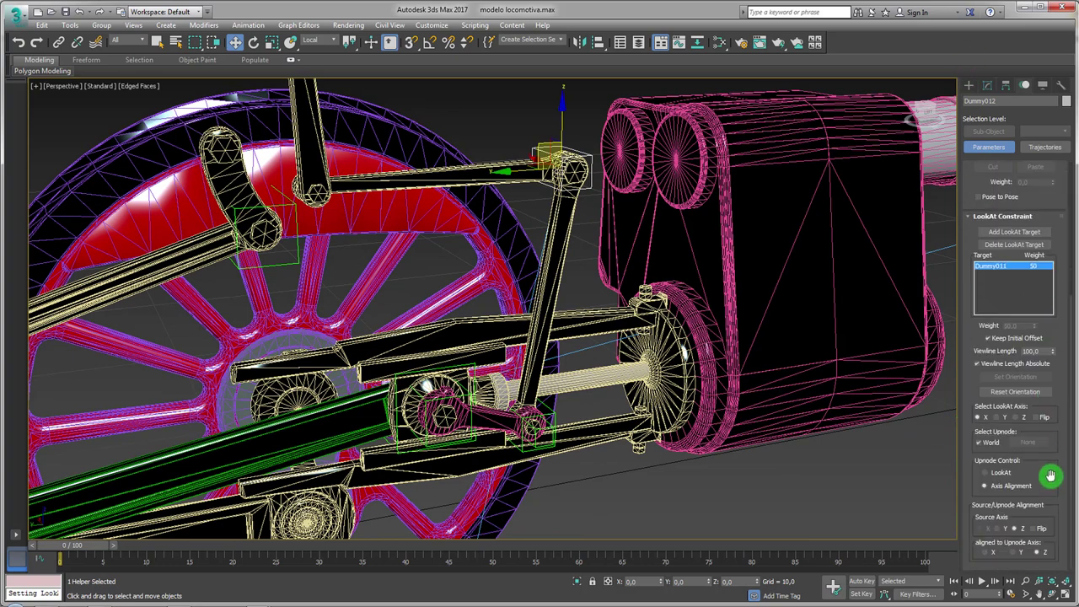
pyautogui.click(1002, 529)
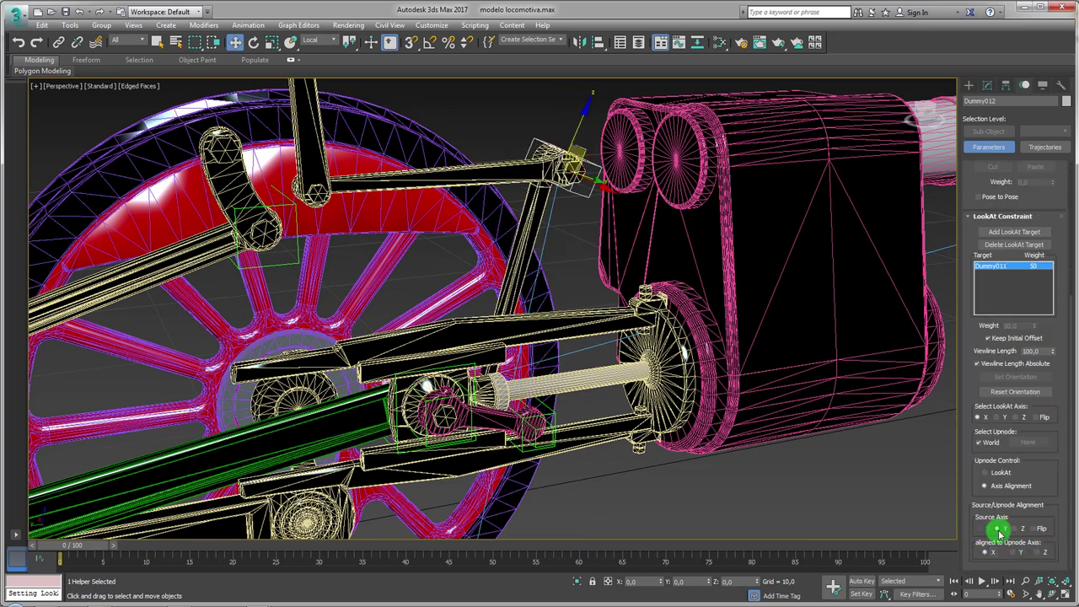
pyautogui.moveTo(923, 513)
pyautogui.keyDown('alt'); pyautogui.mouseDown(button='middle')
pyautogui.moveTo(939, 513)
pyautogui.moveTo(930, 488)
pyautogui.moveTo(819, 511)
pyautogui.moveTo(733, 480)
pyautogui.mouseUp(button='middle'); pyautogui.keyUp('alt')
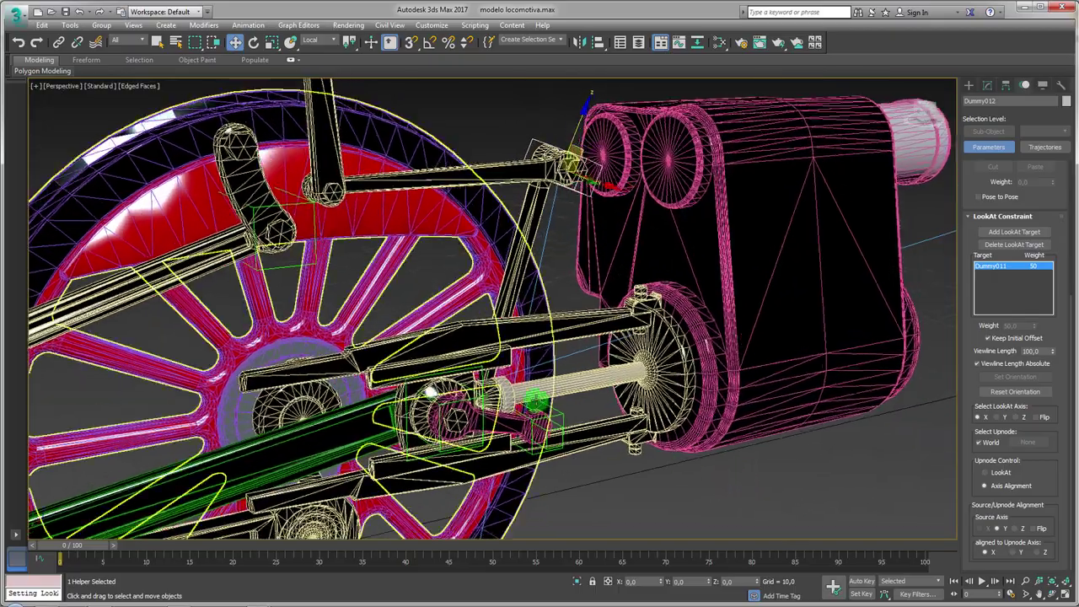
pyautogui.click(1021, 529)
pyautogui.moveTo(927, 484)
pyautogui.keyDown('alt'); pyautogui.mouseDown(button='middle')
pyautogui.moveTo(814, 472)
pyautogui.moveTo(840, 483)
pyautogui.moveTo(821, 484)
pyautogui.mouseUp(button='middle'); pyautogui.keyUp('alt')
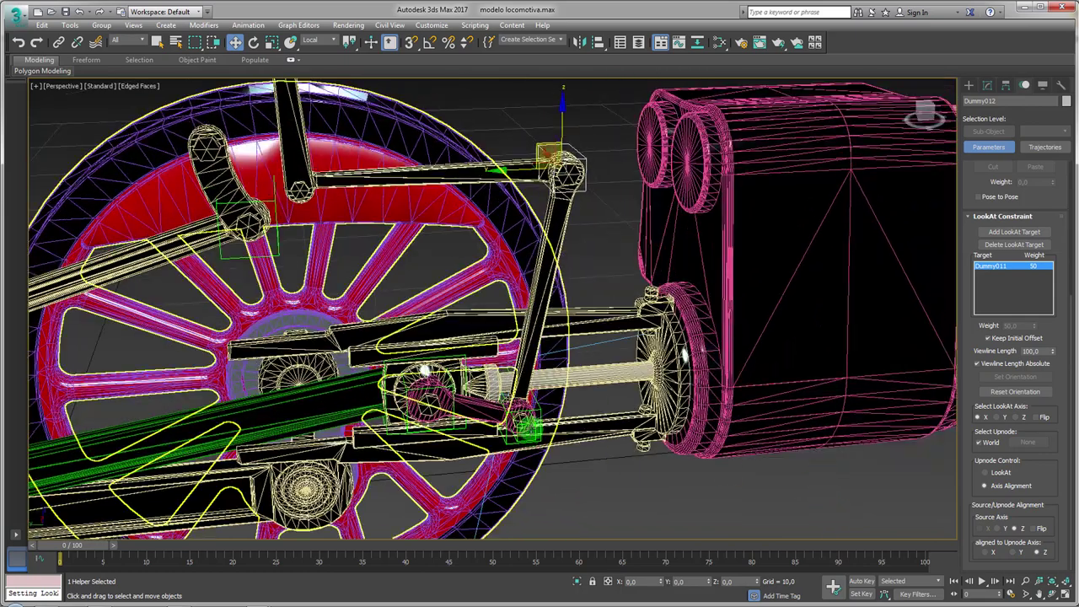
pyautogui.click(567, 209)
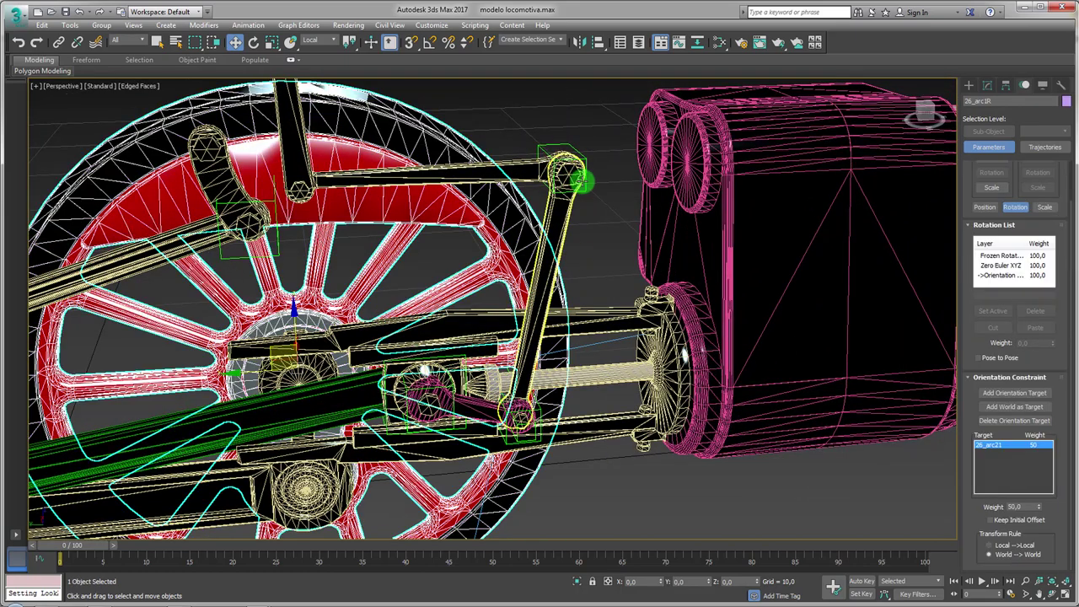
# - Isolate the connecting rod with both dummies and inspect Dummy012's constraint
pyautogui.click(580, 193)
pyautogui.keyDown('alt'); pyautogui.moveTo(565, 244); pyautogui.dragTo(558, 349, button='middle'); pyautogui.keyUp('alt')
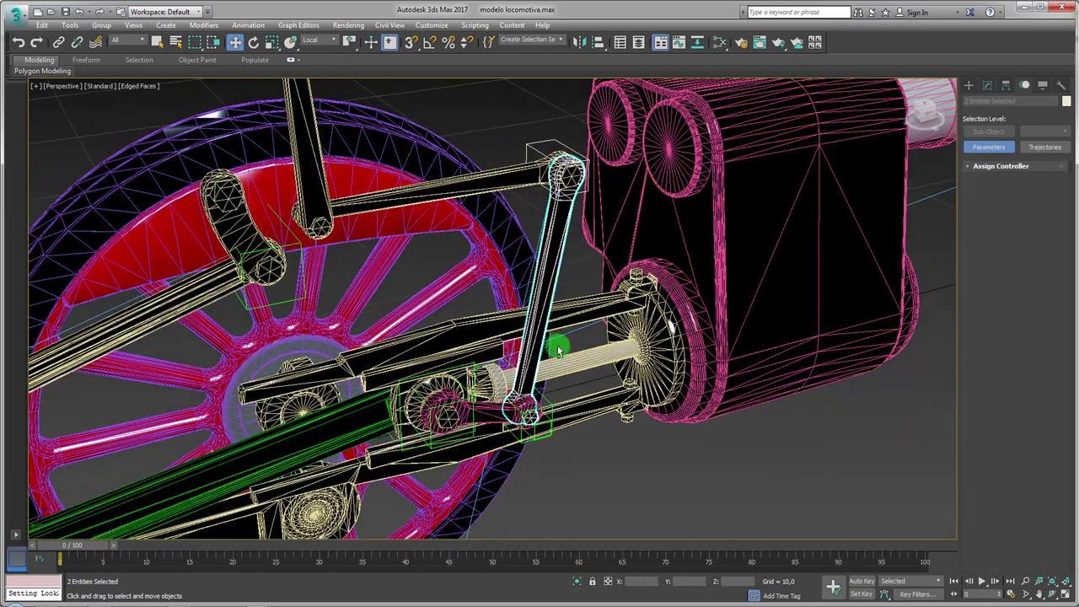
pyautogui.click(576, 582)
pyautogui.moveTo(562, 467)
pyautogui.keyDown('alt'); pyautogui.mouseDown(button='middle')
pyautogui.moveTo(551, 457)
pyautogui.moveTo(595, 205)
pyautogui.moveTo(532, 199)
pyautogui.moveTo(580, 139)
pyautogui.mouseUp(button='middle'); pyautogui.keyUp('alt')
pyautogui.scroll(3, 553, 152)
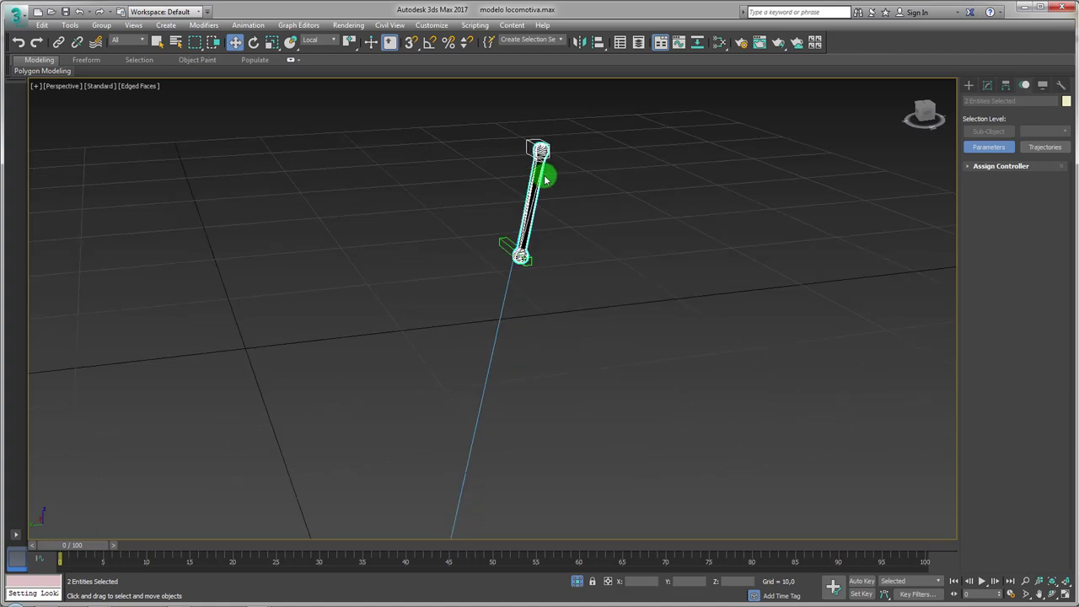
pyautogui.scroll(3, 545, 174)
pyautogui.click(527, 127)
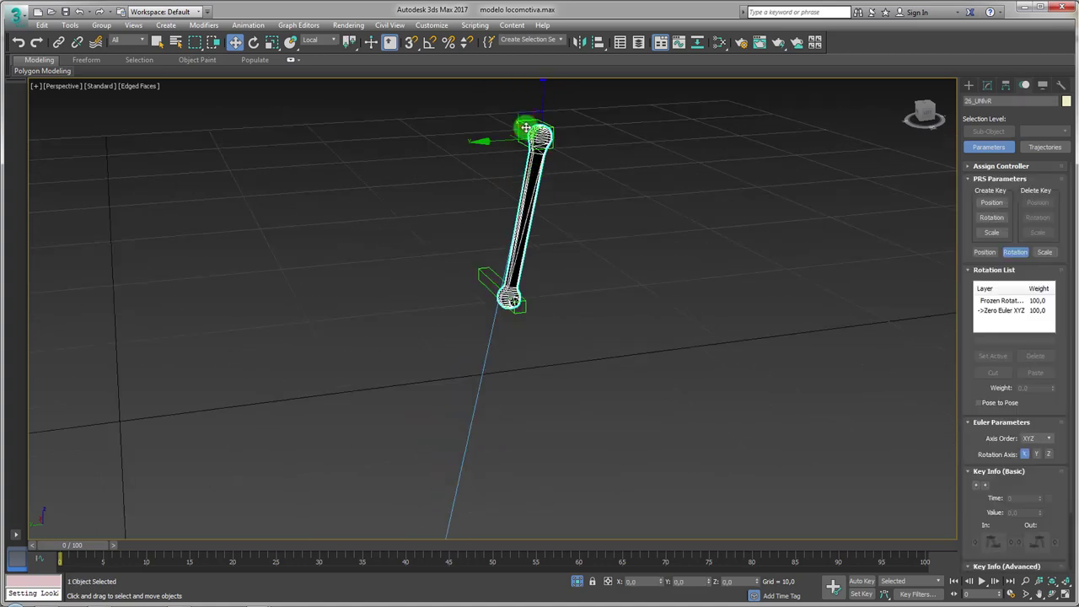
pyautogui.click(522, 139)
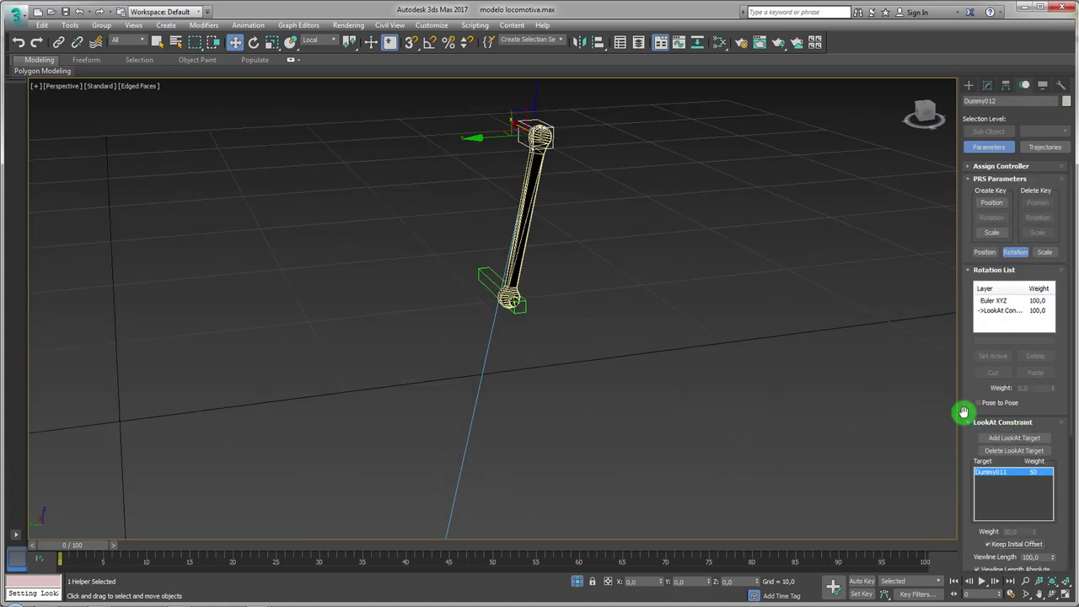
pyautogui.moveTo(963, 411); pyautogui.dragTo(987, 245)
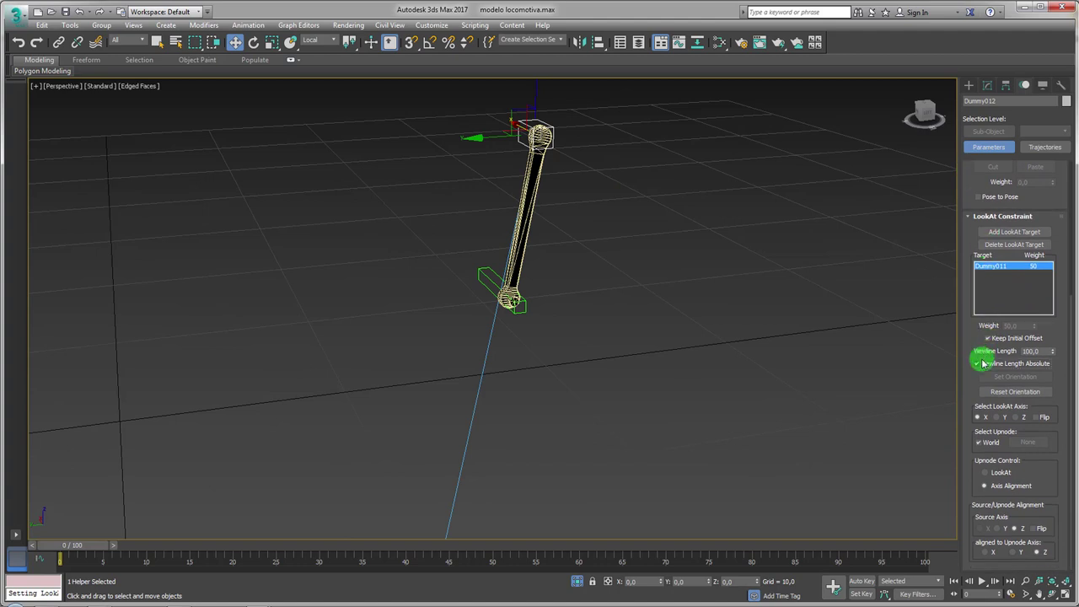
pyautogui.keyDown('alt'); pyautogui.moveTo(677, 268); pyautogui.dragTo(480, 275, button='middle'); pyautogui.keyUp('alt')
# - Move Dummy011 to test the rod, then reselect Dummy012 to check its LookAt
pyautogui.click(510, 283)
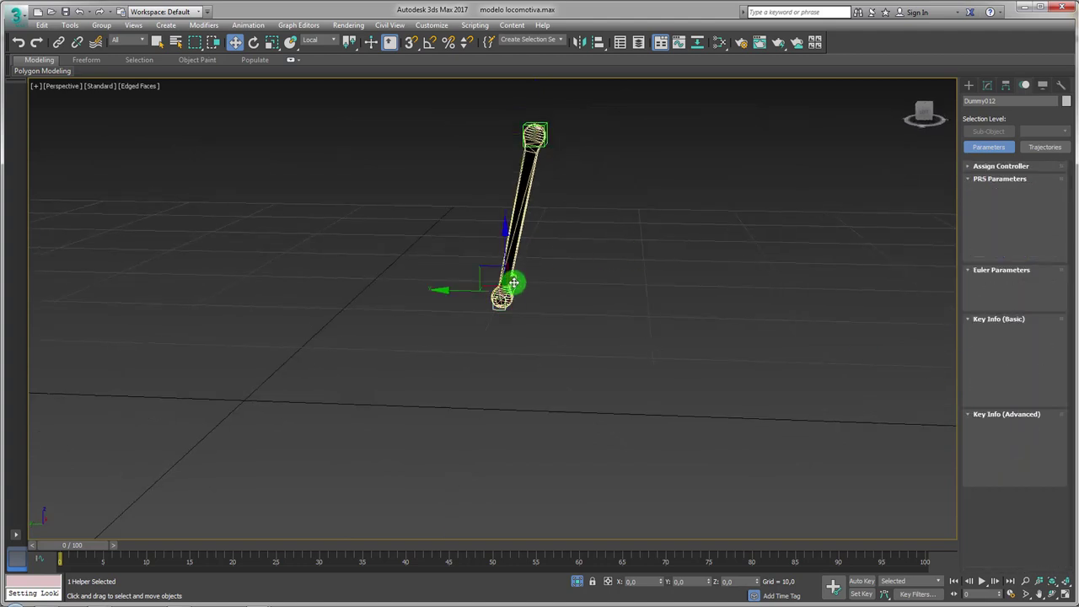
pyautogui.keyDown('alt'); pyautogui.moveTo(590, 354); pyautogui.dragTo(540, 354, button='middle'); pyautogui.keyUp('alt')
pyautogui.moveTo(484, 268)
pyautogui.mouseDown()
pyautogui.moveTo(559, 284)
pyautogui.moveTo(458, 264)
pyautogui.moveTo(570, 287)
pyautogui.mouseUp()
pyautogui.moveTo(570, 287)
pyautogui.keyDown('alt'); pyautogui.mouseDown(button='middle')
pyautogui.moveTo(684, 309)
pyautogui.moveTo(552, 231)
pyautogui.mouseUp(button='middle'); pyautogui.keyUp('alt')
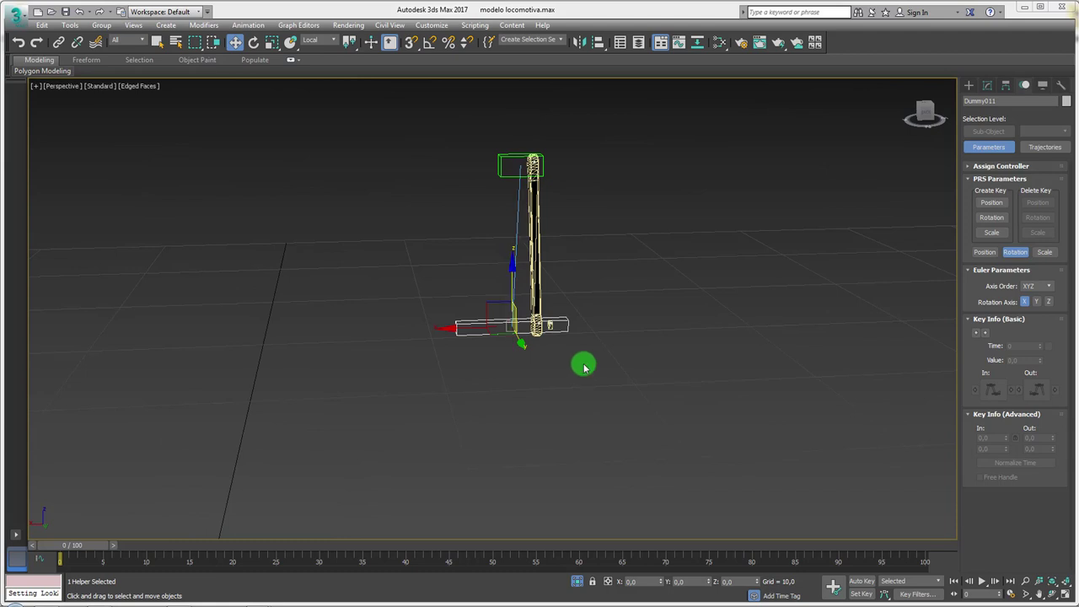
pyautogui.scroll(1, 565, 330)
pyautogui.scroll(2, 570, 340)
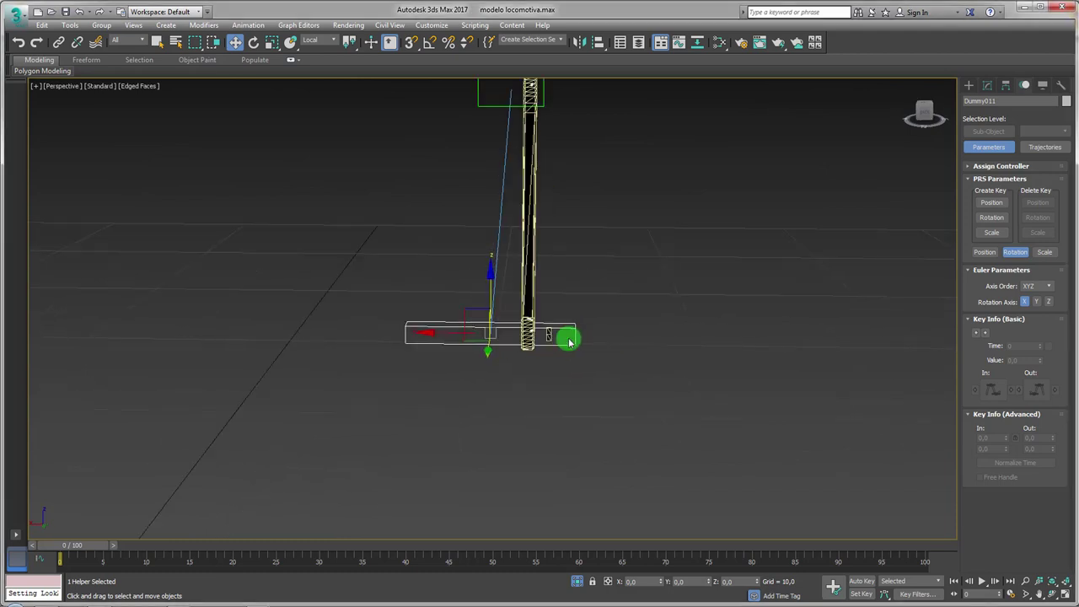
pyautogui.click(504, 105)
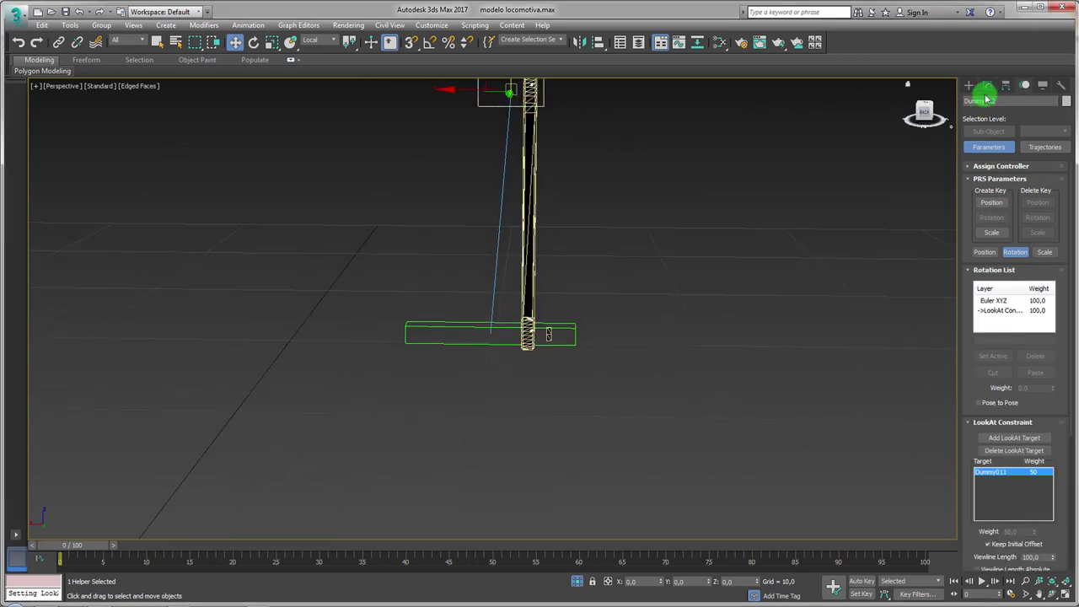
# - Delete the LookAt layer from Dummy012's Rotation List
pyautogui.click(987, 87)
pyautogui.click(1007, 86)
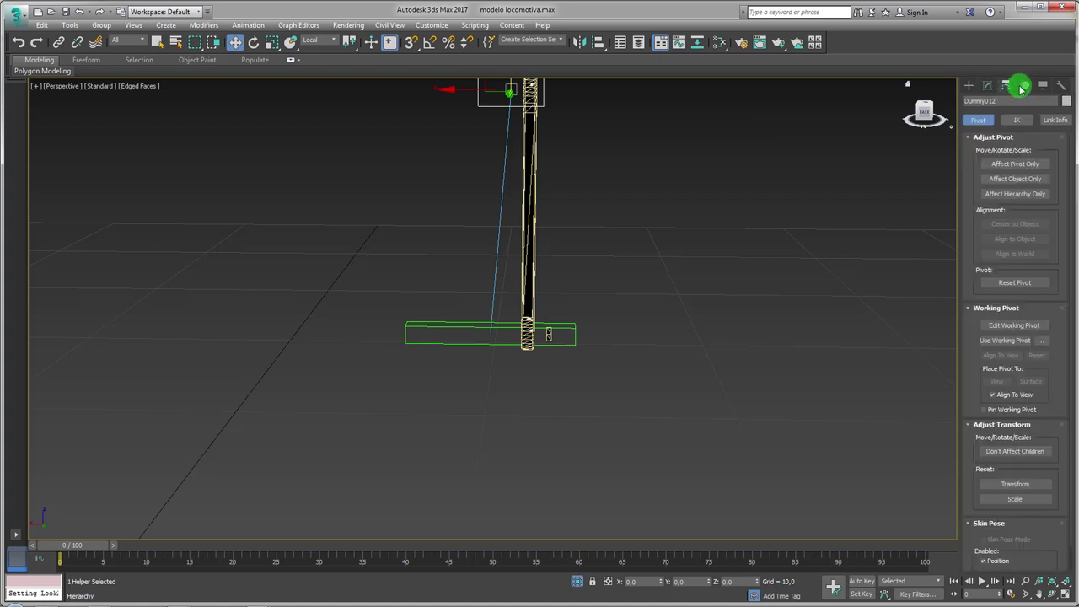
pyautogui.click(1023, 86)
pyautogui.click(1001, 310)
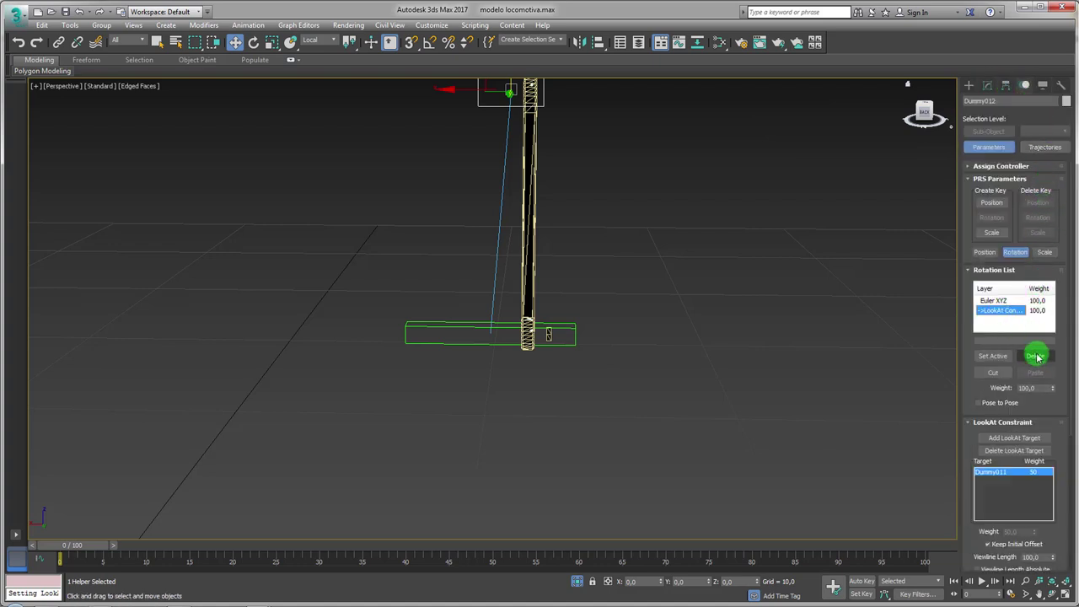
pyautogui.click(1037, 356)
# - Align Dummy011's X position to Dummy012's pivot point
pyautogui.moveTo(717, 279)
pyautogui.keyDown('alt'); pyautogui.mouseDown(button='middle')
pyautogui.moveTo(629, 281)
pyautogui.moveTo(525, 234)
pyautogui.mouseUp(button='middle'); pyautogui.keyUp('alt')
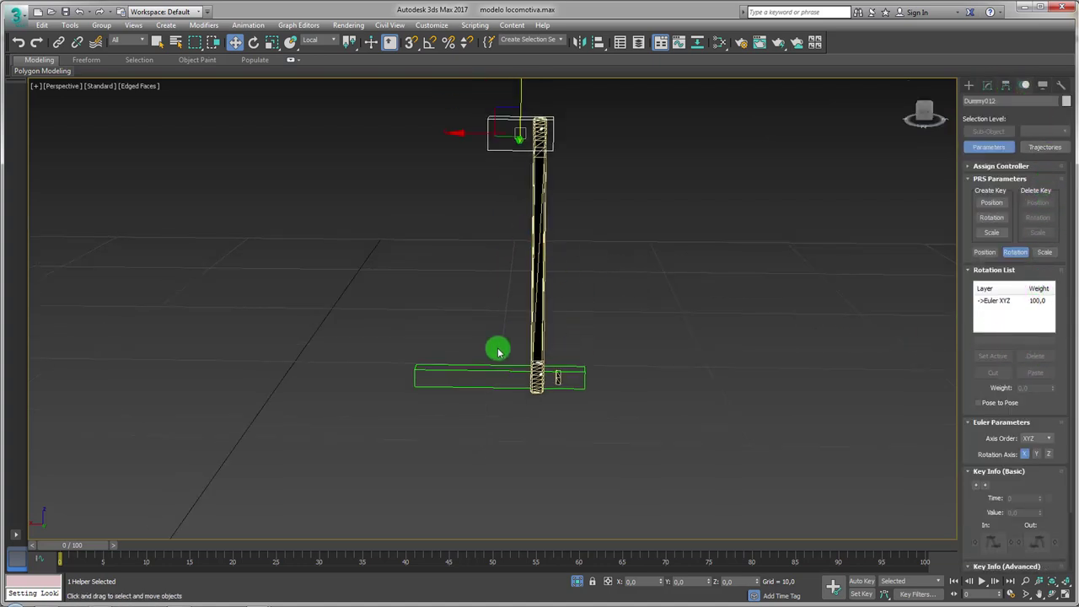
pyautogui.click(498, 423)
pyautogui.hotkey('alt', 'a')
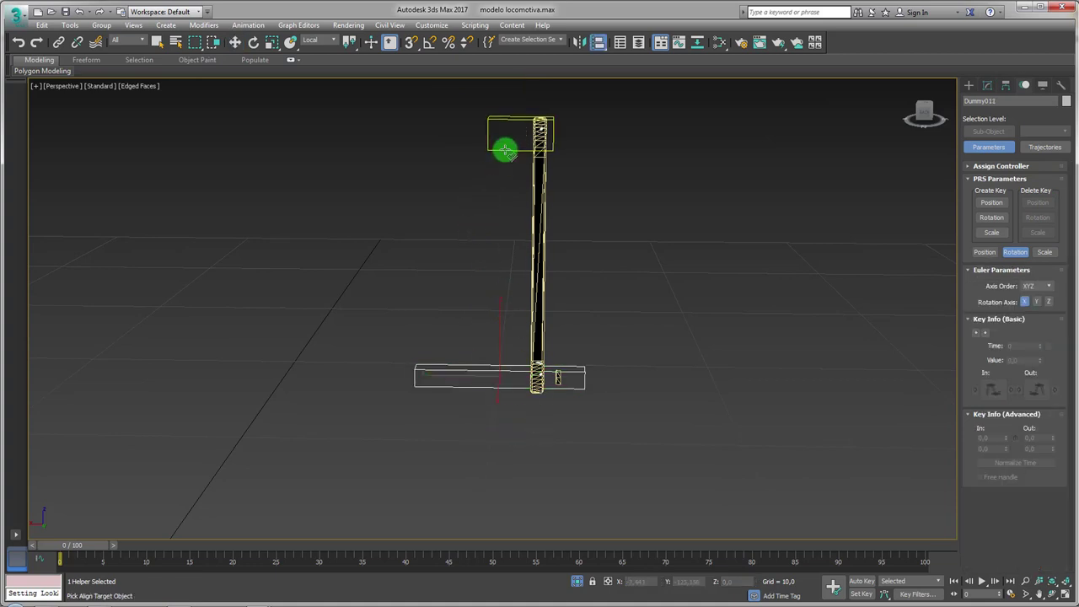
pyautogui.click(504, 151)
pyautogui.click(770, 372)
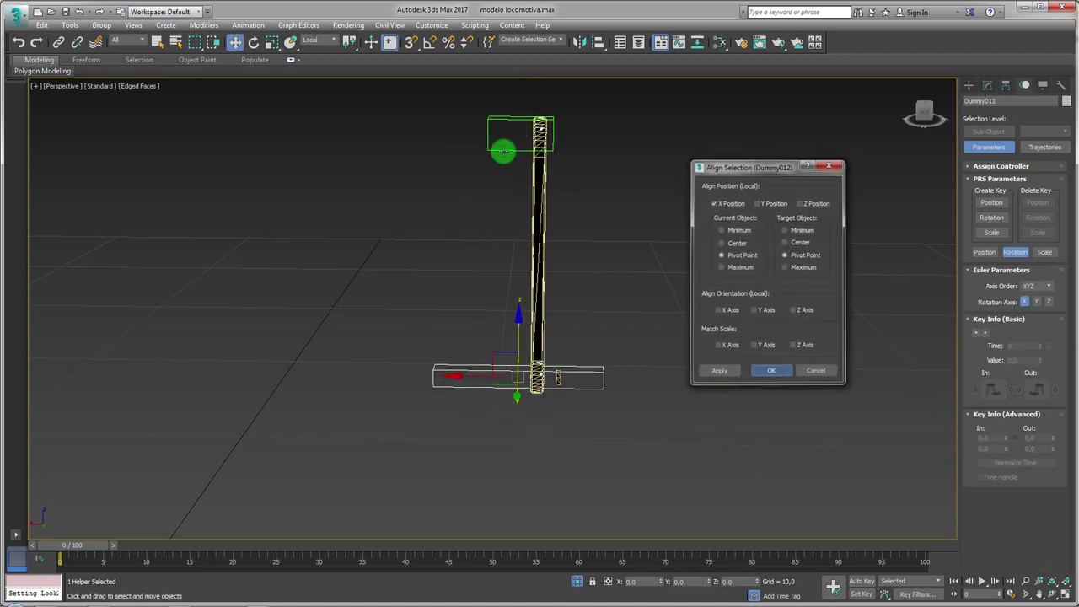
# - Reapply a LookAt Constraint on Dummy012 targeting Dummy011 with Keep Initial Offset
pyautogui.click(500, 152)
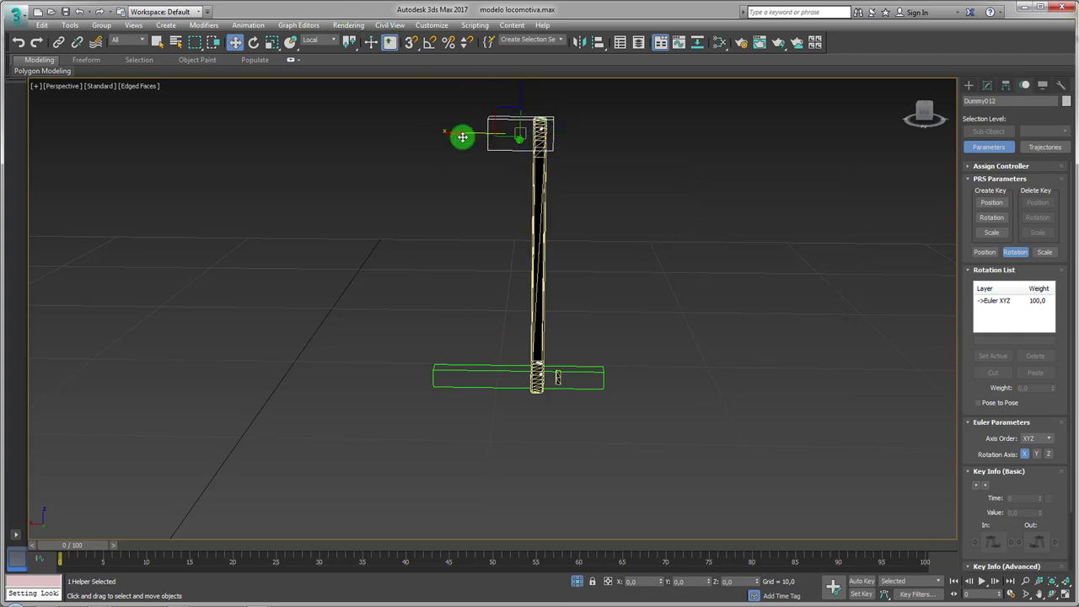
pyautogui.click(255, 27)
pyautogui.moveTo(263, 86)
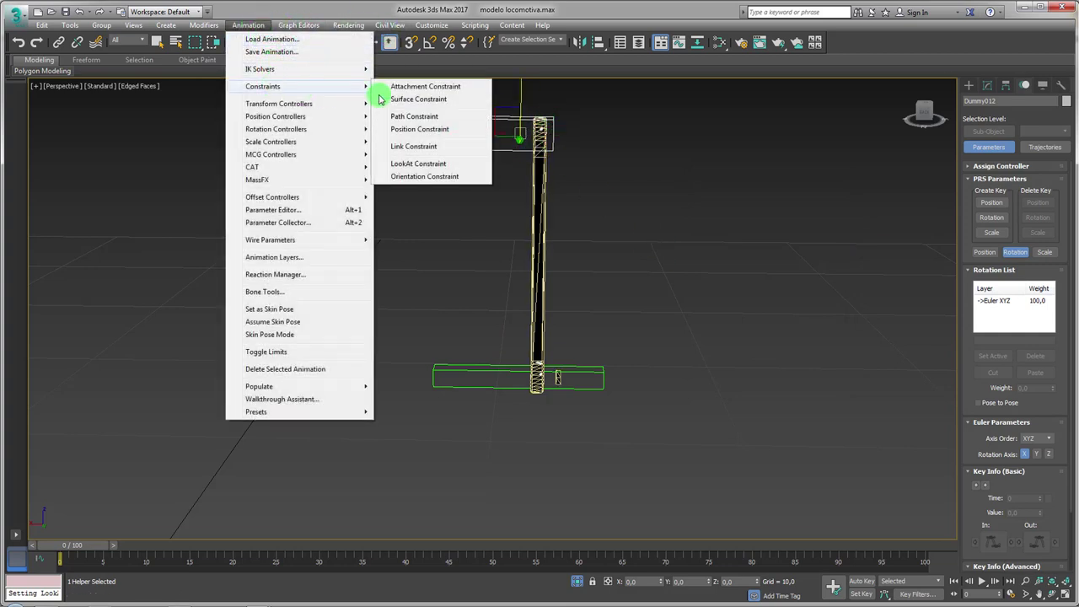
pyautogui.click(424, 166)
pyautogui.click(510, 369)
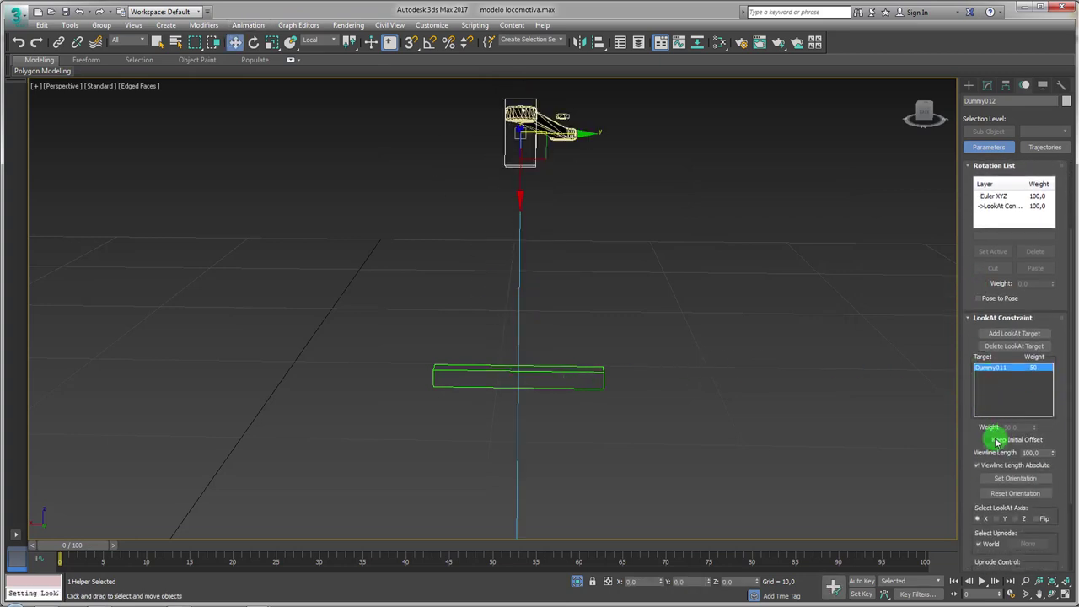
pyautogui.click(994, 440)
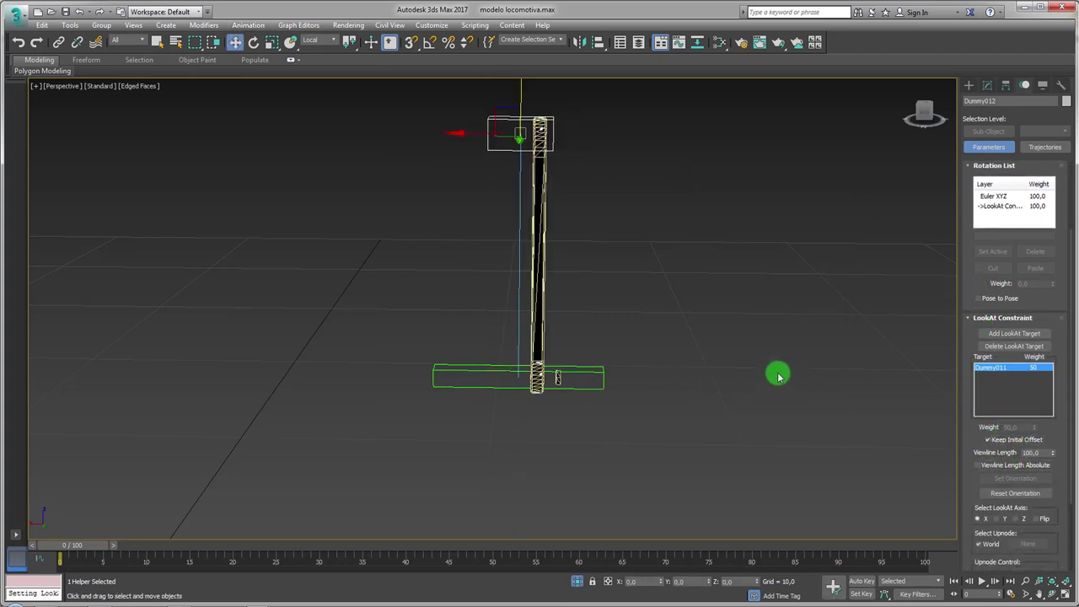
pyautogui.moveTo(777, 376)
pyautogui.keyDown('alt'); pyautogui.mouseDown(button='middle')
pyautogui.moveTo(638, 345)
pyautogui.moveTo(495, 378)
pyautogui.mouseUp(button='middle'); pyautogui.keyUp('alt')
# - With Auto Key, key Dummy011 pushed right at frame 10, then turn Auto Key off
pyautogui.click(486, 381)
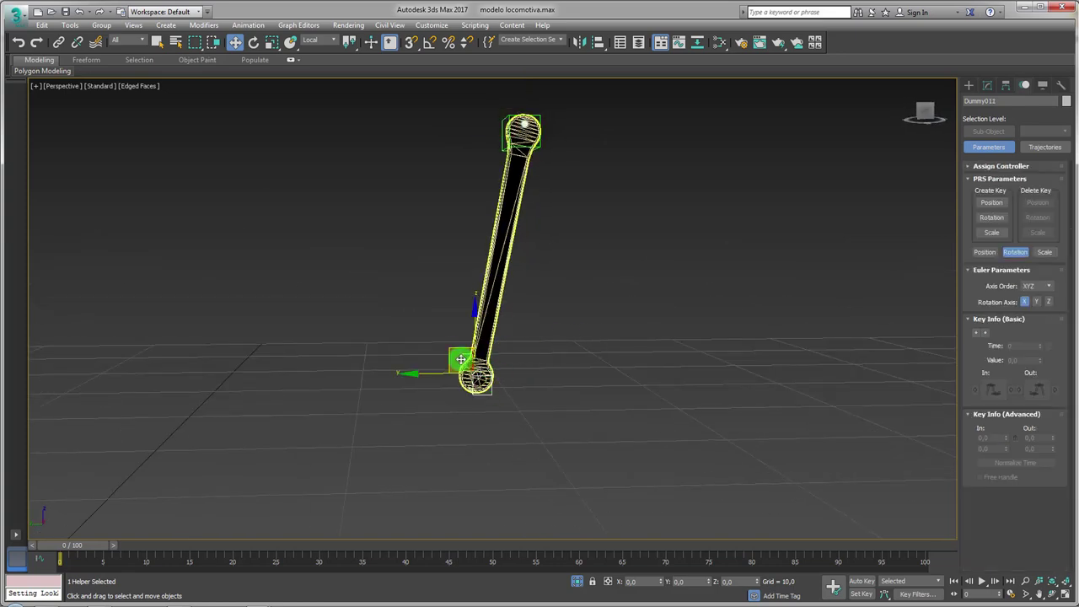
pyautogui.moveTo(460, 373)
pyautogui.mouseDown()
pyautogui.moveTo(550, 347)
pyautogui.moveTo(345, 281)
pyautogui.moveTo(650, 328)
pyautogui.moveTo(294, 289)
pyautogui.moveTo(573, 346)
pyautogui.moveTo(473, 325)
pyautogui.moveTo(496, 338)
pyautogui.moveTo(470, 330)
pyautogui.moveTo(576, 340)
pyautogui.moveTo(359, 309)
pyautogui.moveTo(650, 333)
pyautogui.moveTo(309, 292)
pyautogui.moveTo(612, 328)
pyautogui.mouseUp()
pyautogui.rightClick(612, 328)
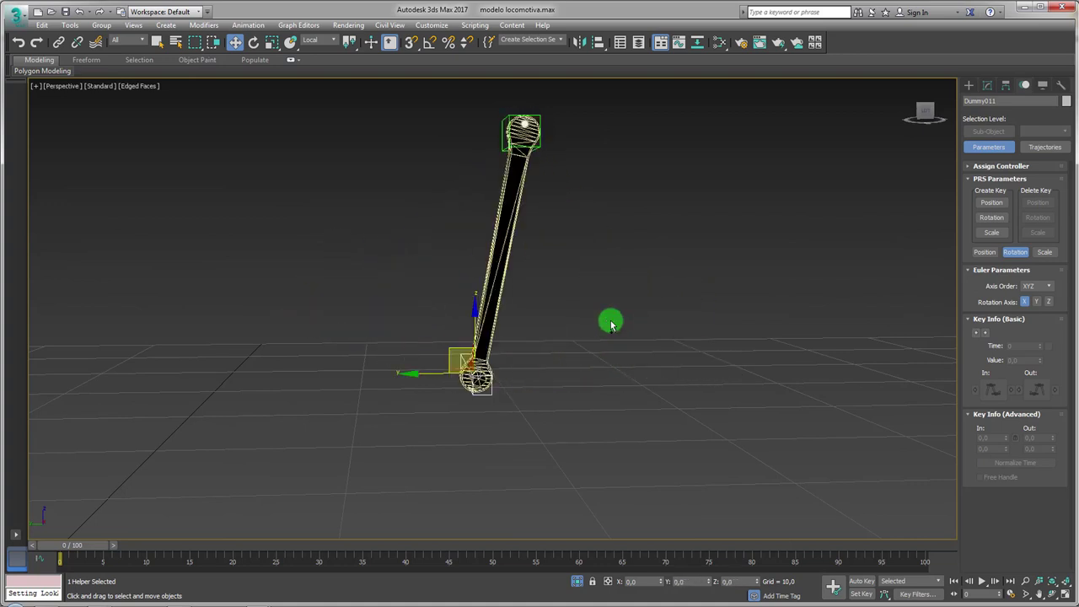
pyautogui.click(848, 583)
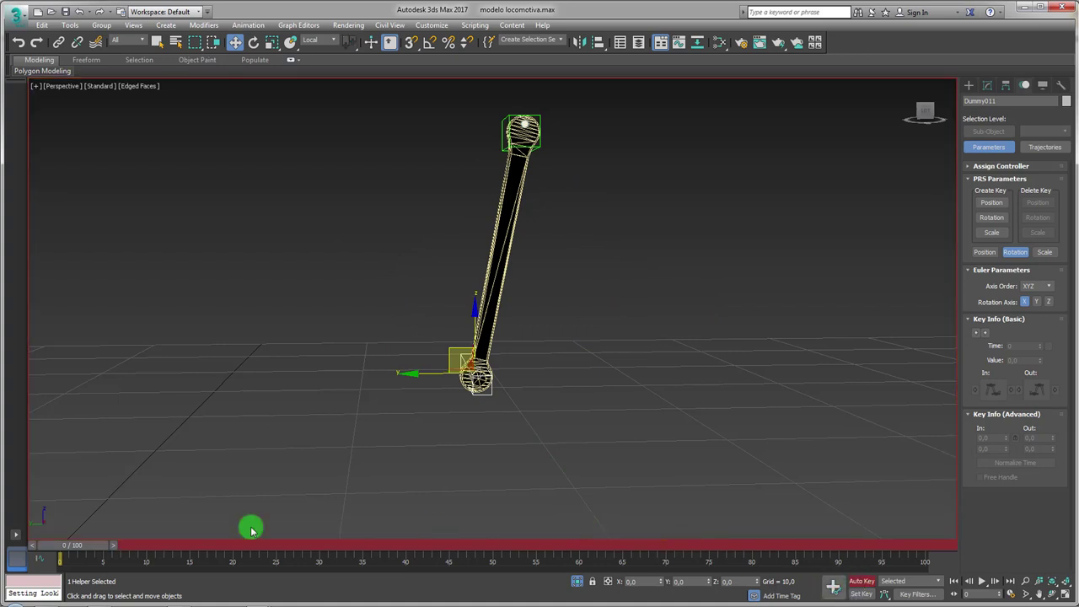
pyautogui.moveTo(98, 545); pyautogui.dragTo(145, 545)
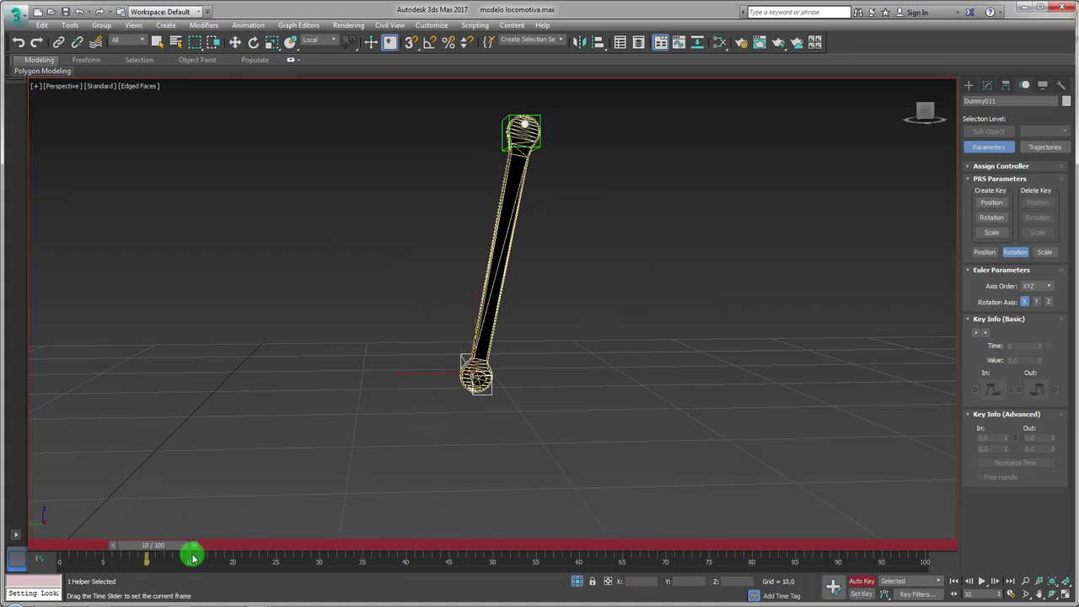
pyautogui.moveTo(446, 345)
pyautogui.mouseDown()
pyautogui.moveTo(489, 368)
pyautogui.moveTo(560, 366)
pyautogui.mouseUp()
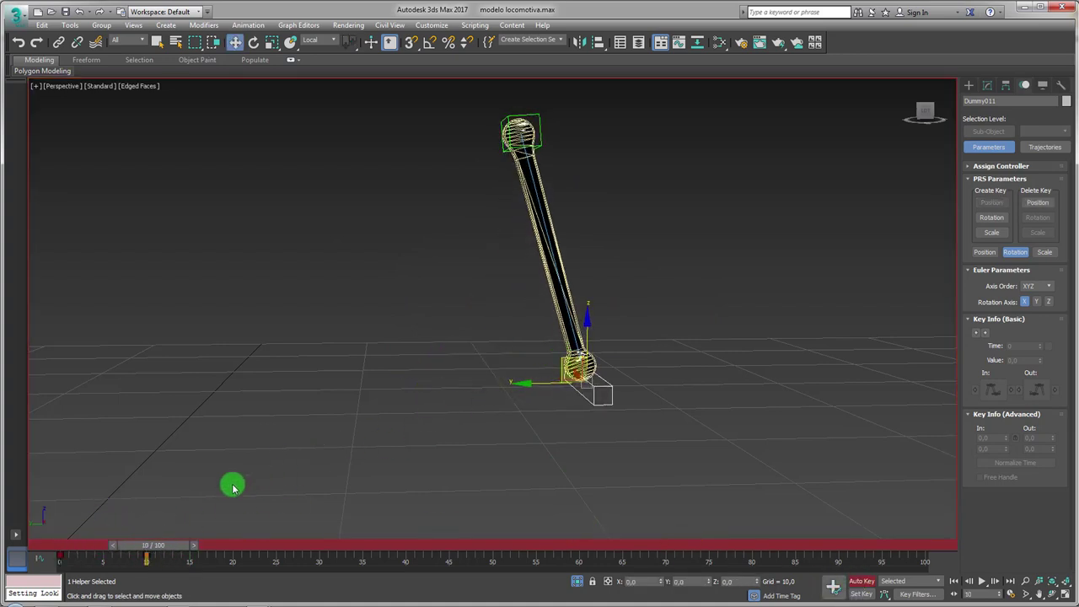
pyautogui.click(858, 582)
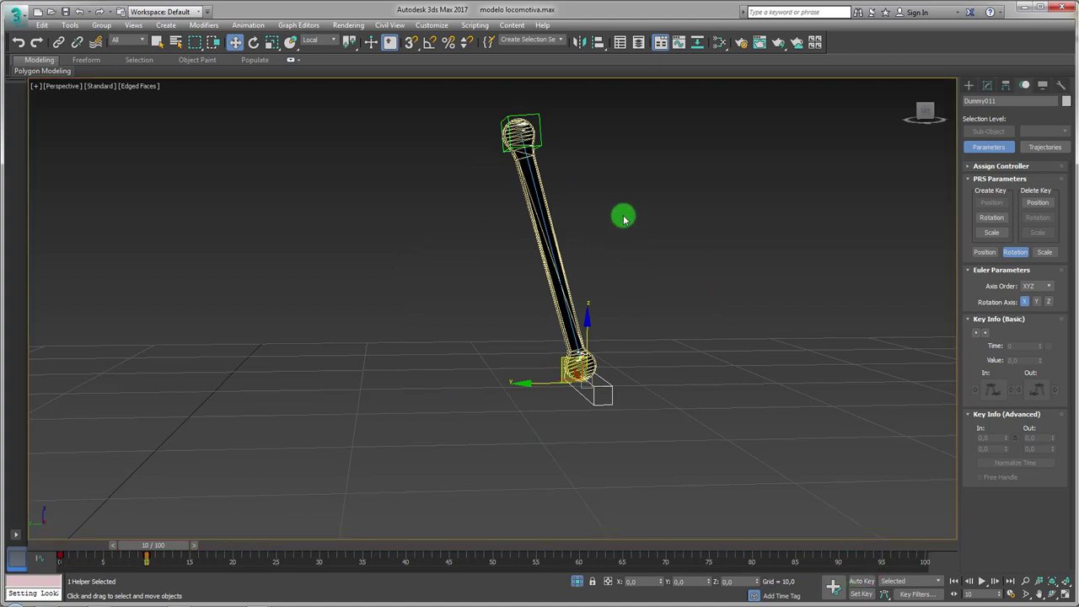
# - Set Dummy012's LookAt Constraint to Source Axis Y and Upnode Axis X
pyautogui.click(540, 137)
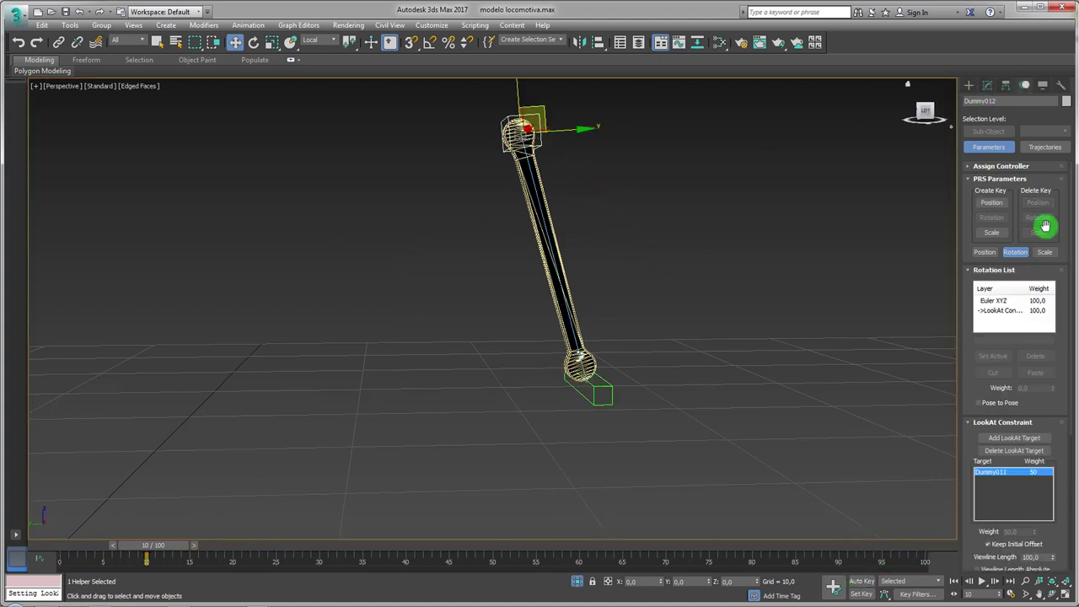
pyautogui.moveTo(1059, 412); pyautogui.dragTo(1062, 236)
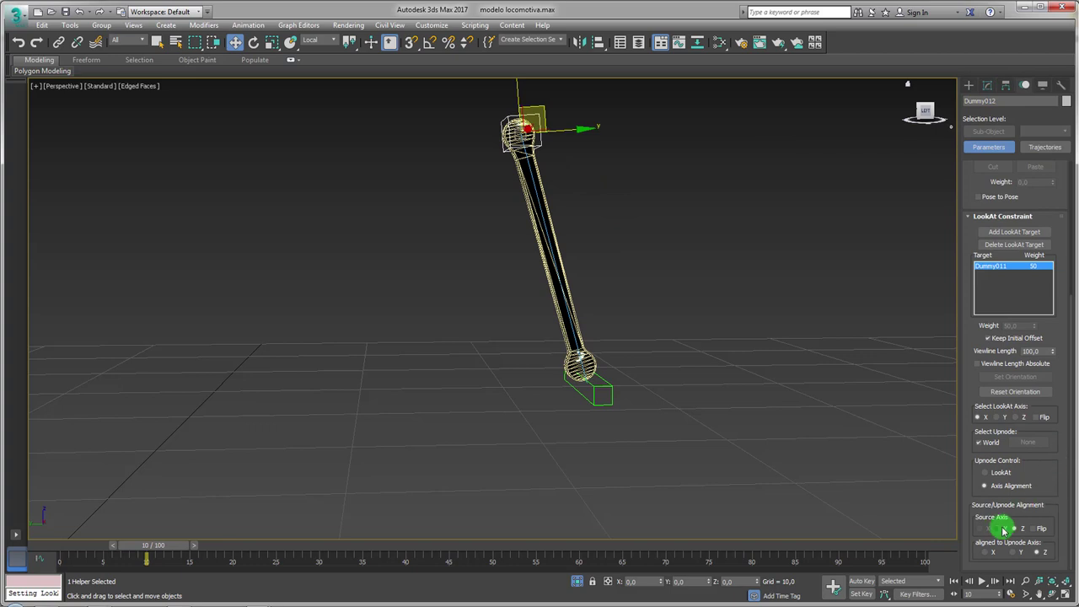
pyautogui.click(1000, 529)
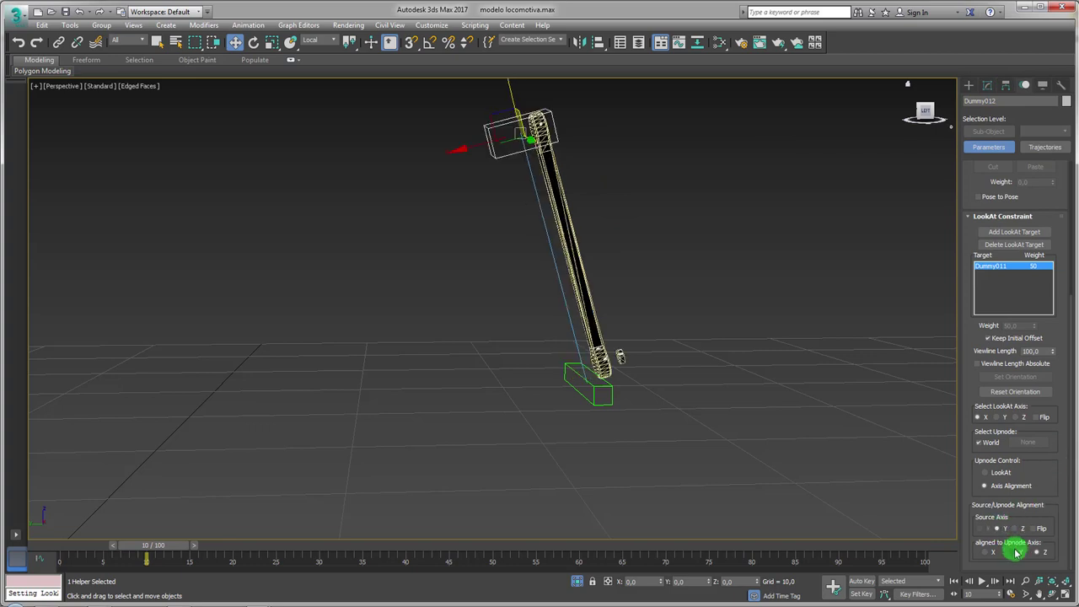
pyautogui.click(1017, 552)
pyautogui.click(987, 552)
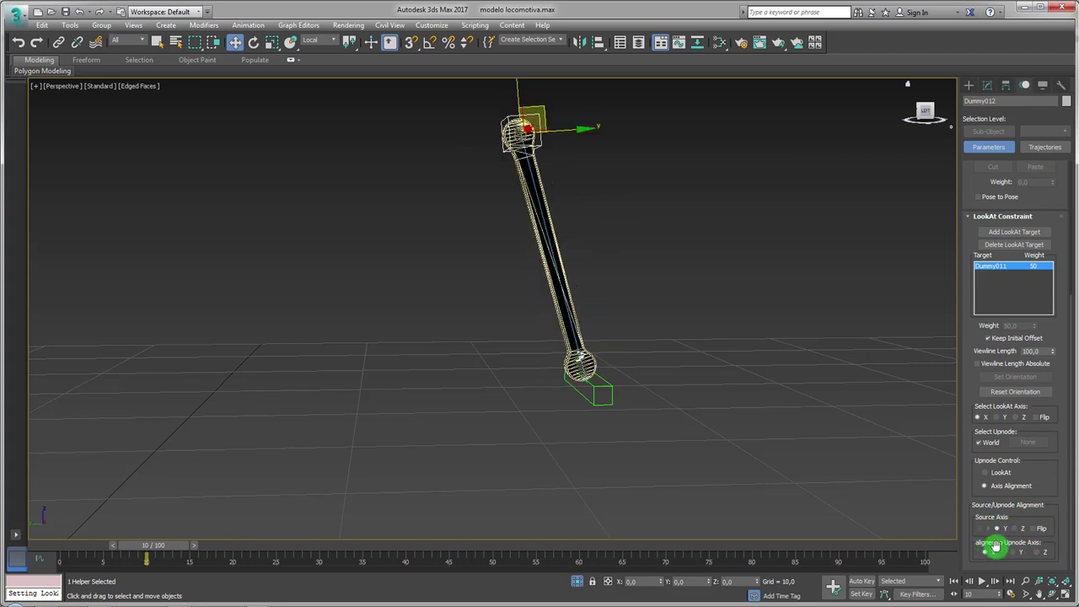
pyautogui.click(1004, 528)
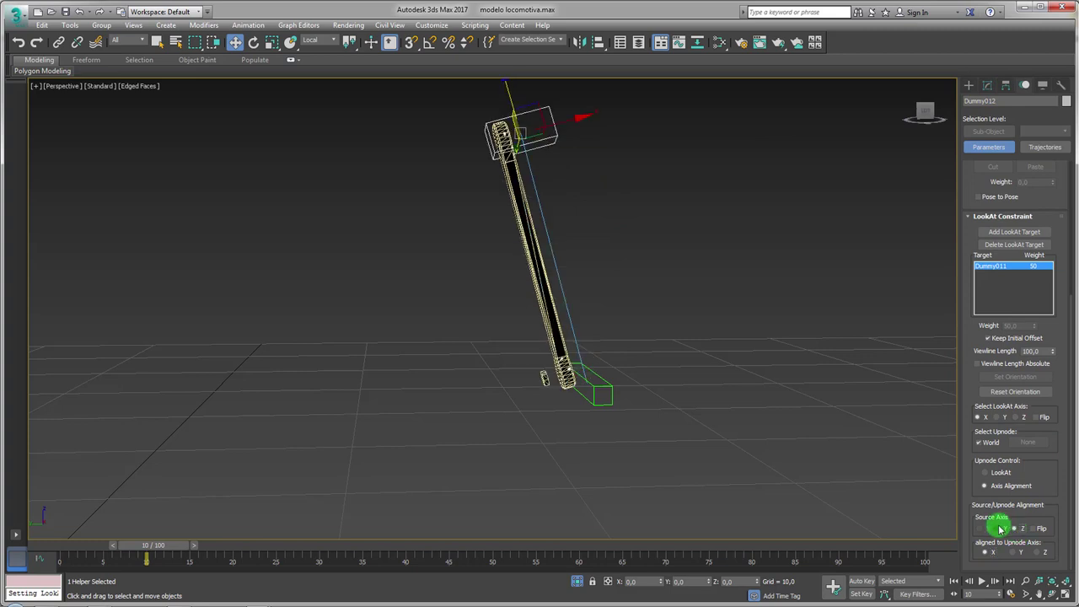
pyautogui.click(1000, 529)
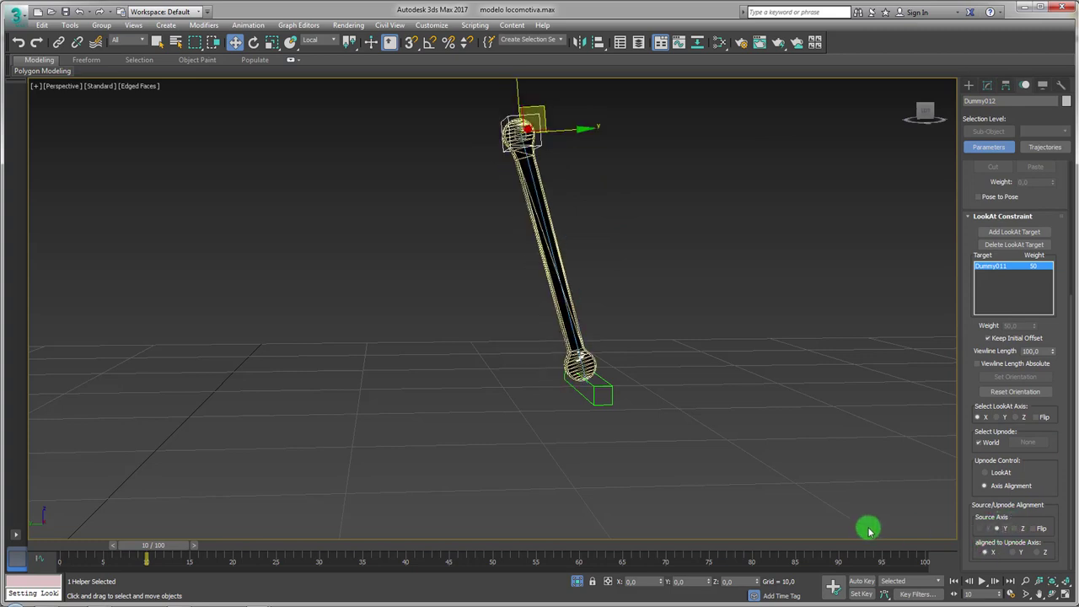
# - Test the rod aiming by moving Dummy011 at frame 0 after clearing the key selection
pyautogui.click(566, 363)
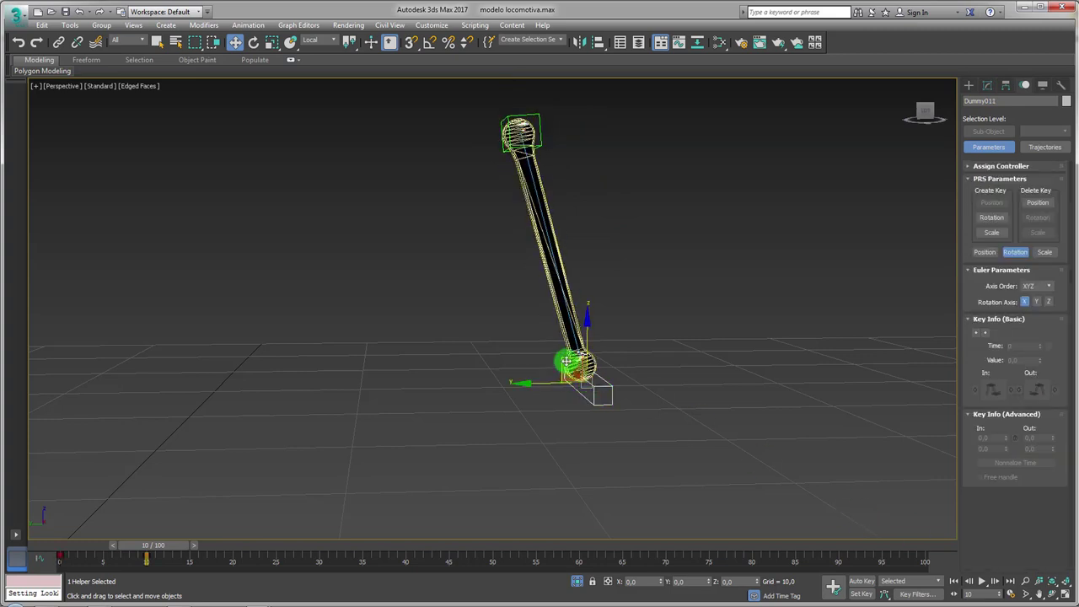
pyautogui.moveTo(566, 363); pyautogui.dragTo(325, 313)
pyautogui.rightClick(328, 334)
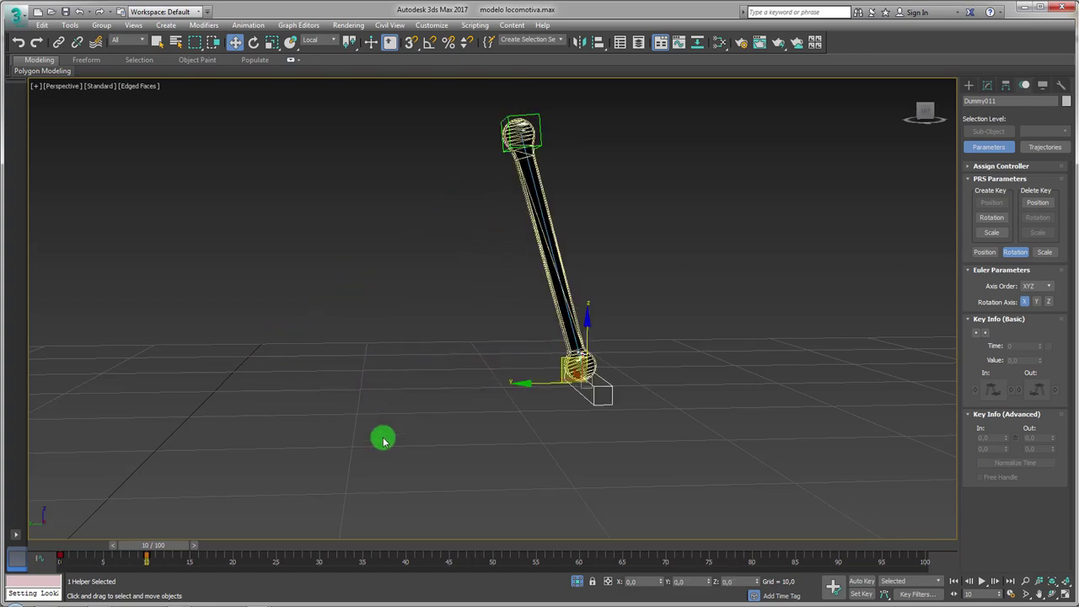
pyautogui.moveTo(154, 546)
pyautogui.mouseDown()
pyautogui.moveTo(72, 549)
pyautogui.moveTo(87, 568)
pyautogui.mouseUp()
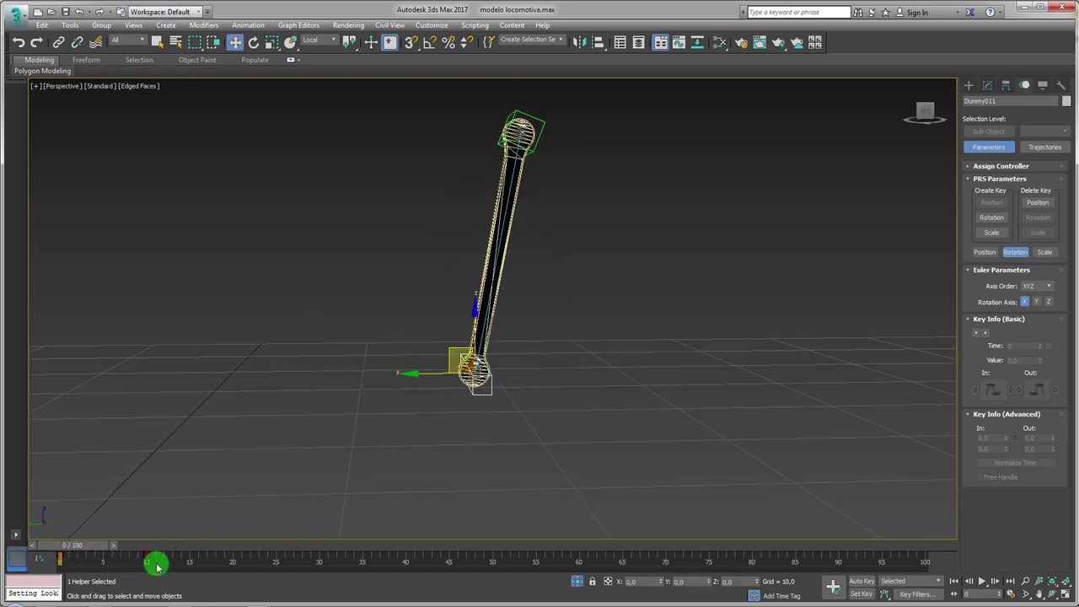
pyautogui.moveTo(157, 566); pyautogui.dragTo(43, 563)
pyautogui.click(80, 549)
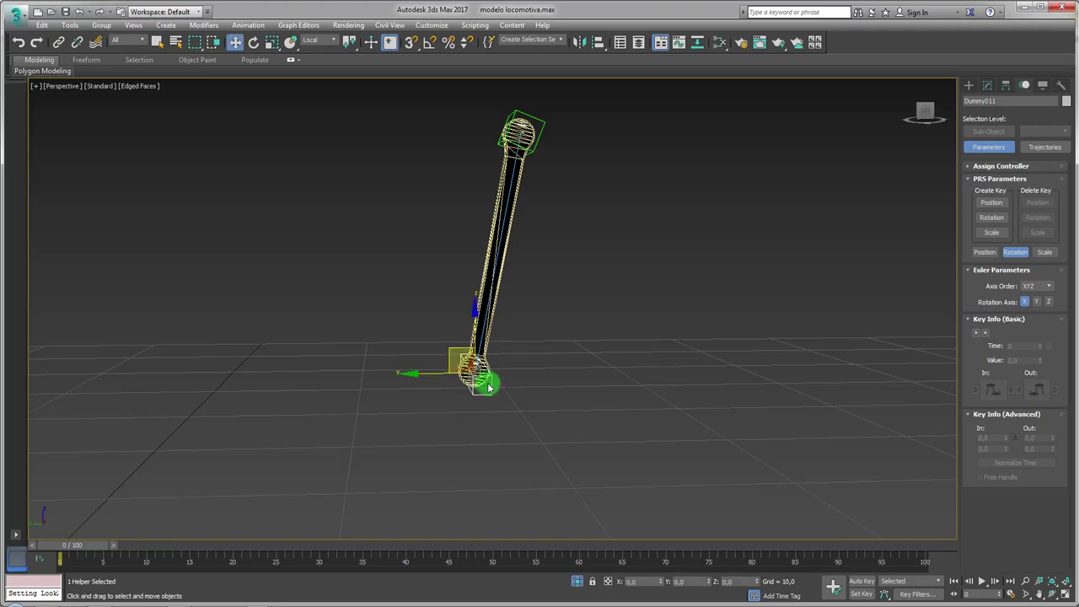
pyautogui.moveTo(457, 362)
pyautogui.mouseDown()
pyautogui.moveTo(634, 326)
pyautogui.moveTo(597, 562)
pyautogui.mouseUp()
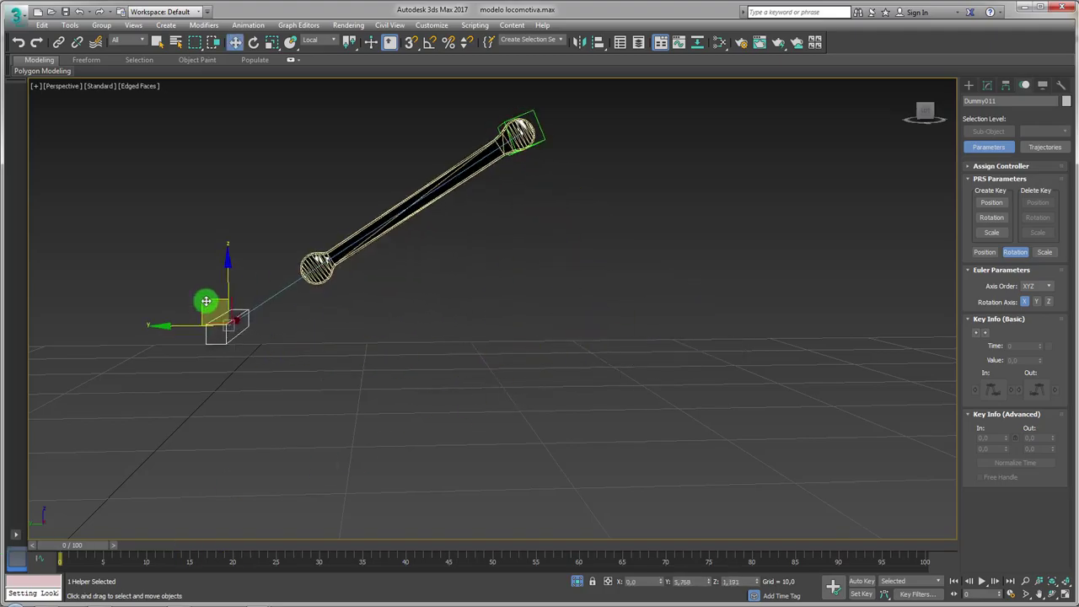
# - Show the full locomotive again and move the piston-end dummy Dummy010
pyautogui.click(576, 580)
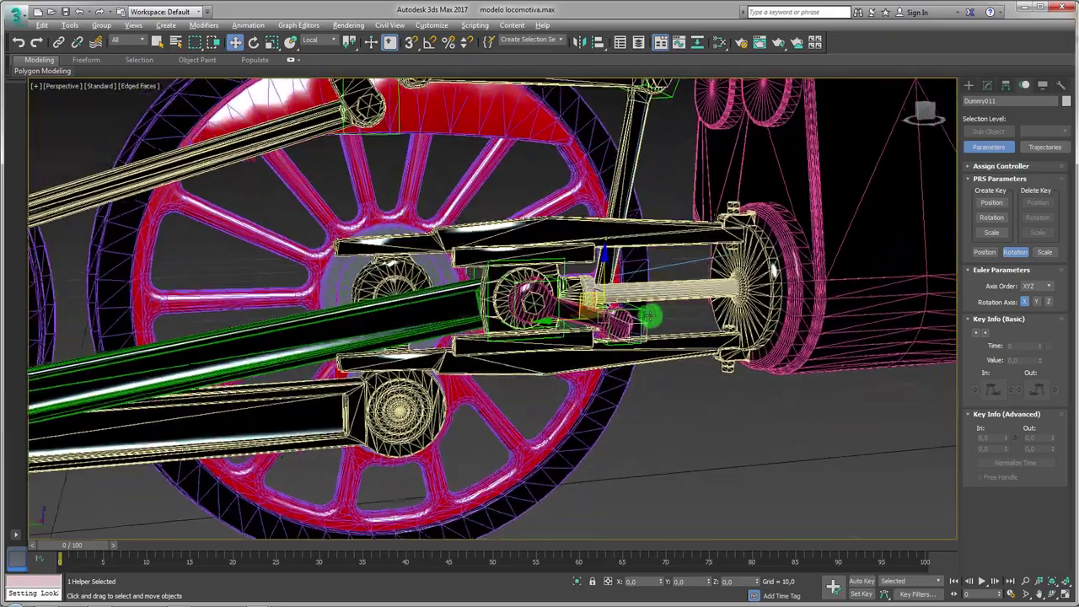
pyautogui.keyDown('alt'); pyautogui.moveTo(493, 307); pyautogui.dragTo(540, 320, button='middle'); pyautogui.keyUp('alt')
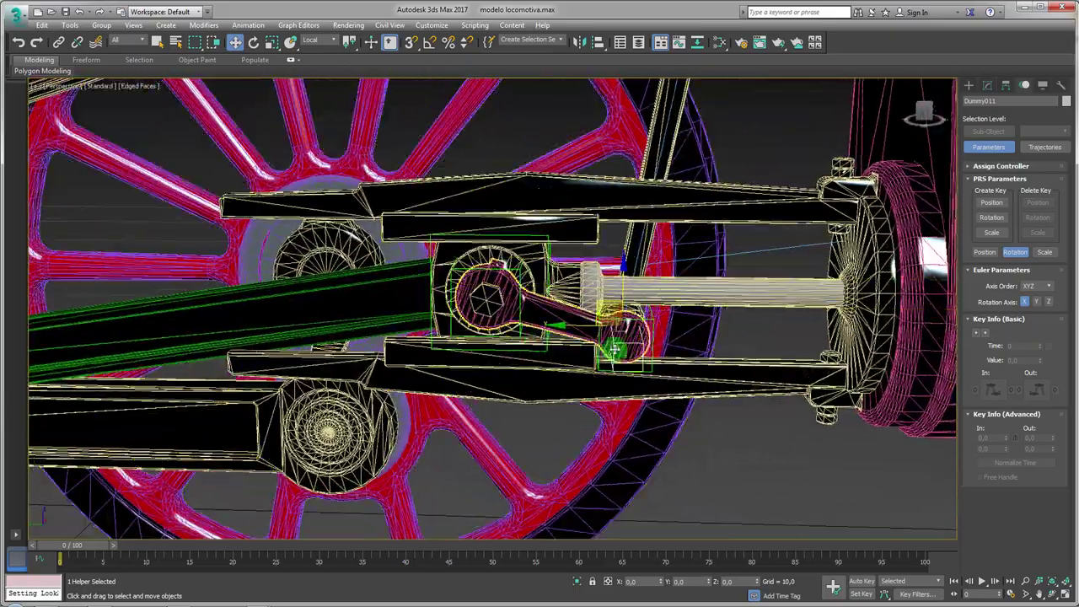
pyautogui.click(652, 327)
pyautogui.moveTo(652, 327)
pyautogui.mouseDown()
pyautogui.moveTo(600, 295)
pyautogui.moveTo(647, 320)
pyautogui.mouseUp()
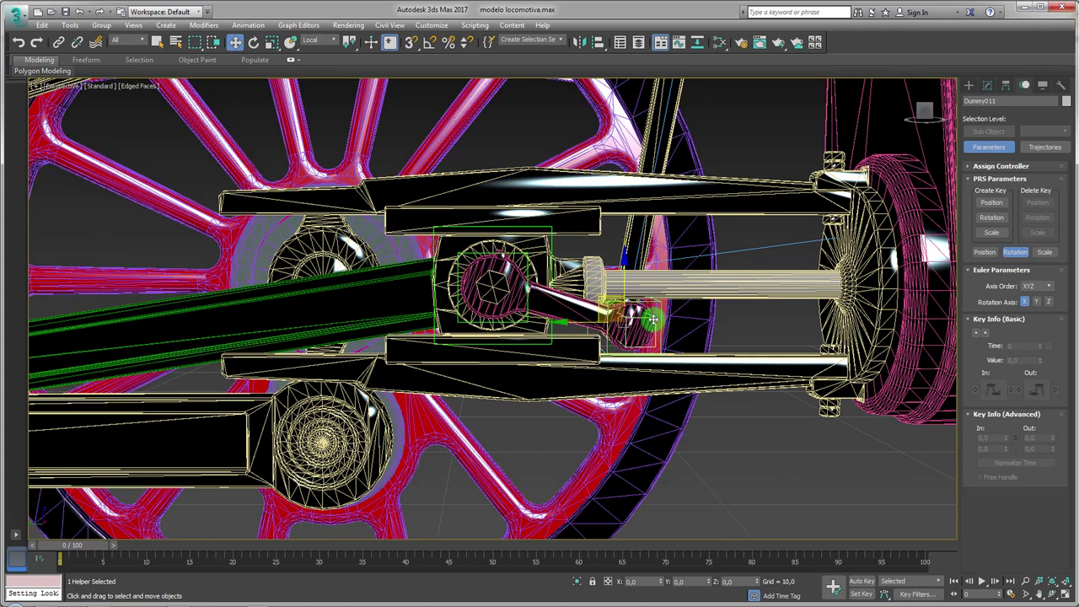
# - Move Dummy010 further and orbit to check the connecting rod and wheels follow
pyautogui.moveTo(604, 301); pyautogui.dragTo(626, 212)
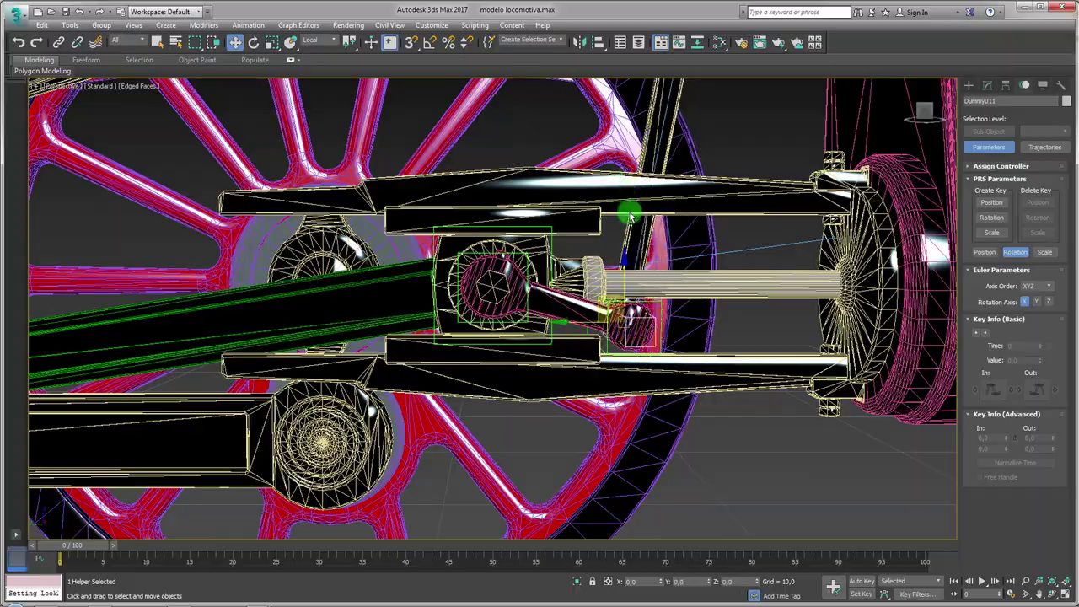
pyautogui.moveTo(627, 211)
pyautogui.keyDown('alt'); pyautogui.mouseDown(button='middle')
pyautogui.moveTo(666, 220)
pyautogui.moveTo(591, 252)
pyautogui.mouseUp(button='middle'); pyautogui.keyUp('alt')
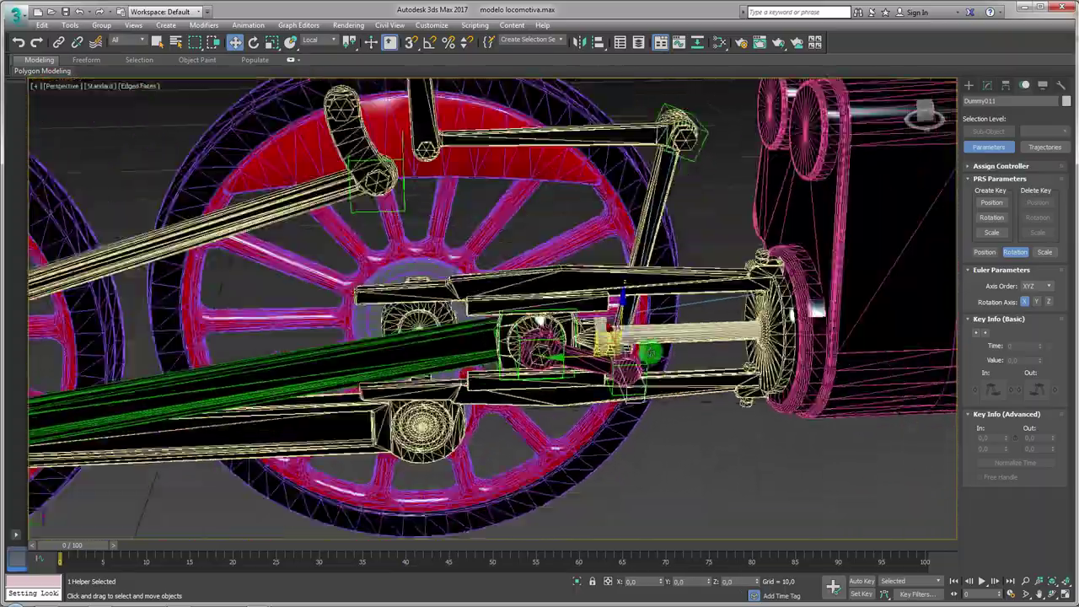
pyautogui.keyDown('alt'); pyautogui.moveTo(539, 320); pyautogui.dragTo(420, 410, button='middle'); pyautogui.keyUp('alt')
pyautogui.press('r')
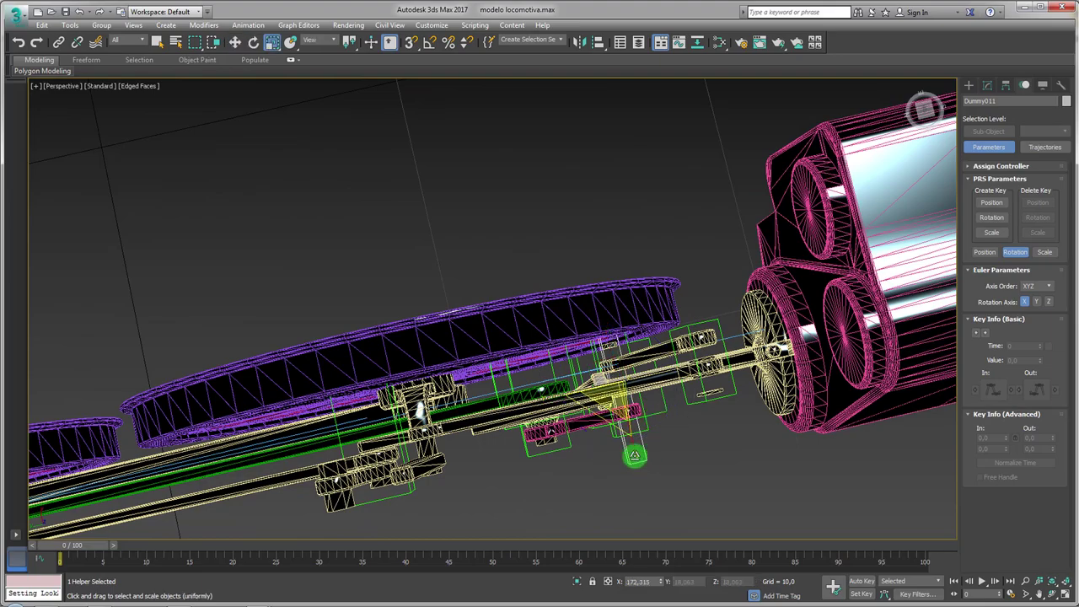
pyautogui.moveTo(628, 428)
pyautogui.keyDown('alt'); pyautogui.mouseDown(button='middle')
pyautogui.moveTo(646, 450)
pyautogui.moveTo(646, 335)
pyautogui.moveTo(686, 299)
pyautogui.moveTo(650, 349)
pyautogui.moveTo(853, 184)
pyautogui.mouseUp(button='middle'); pyautogui.keyUp('alt')
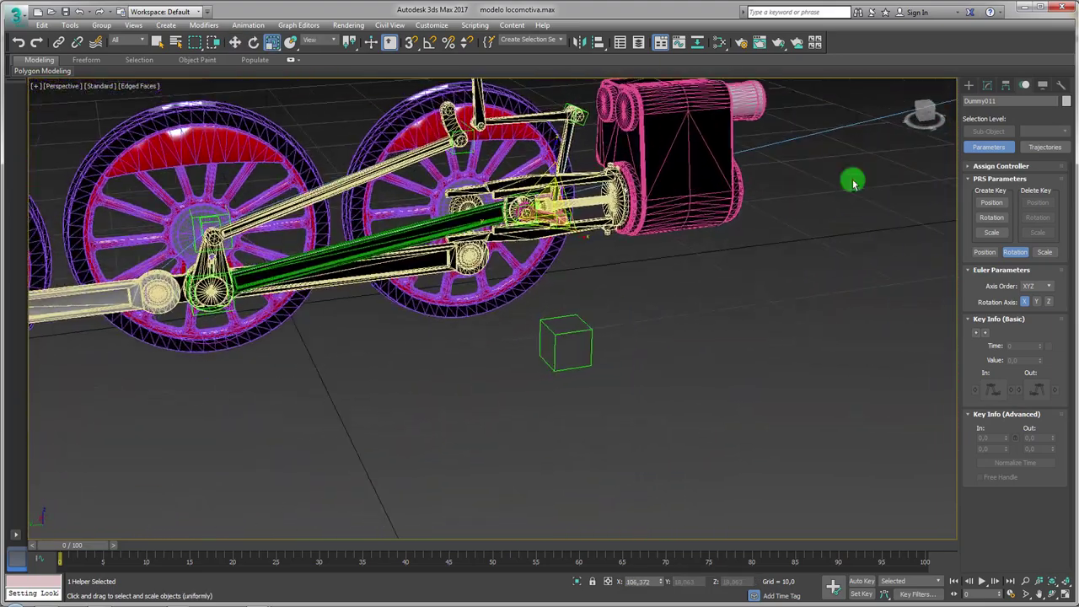
# - Create a Point helper, Point001, near the piston assembly
pyautogui.click(970, 81)
pyautogui.click(1024, 103)
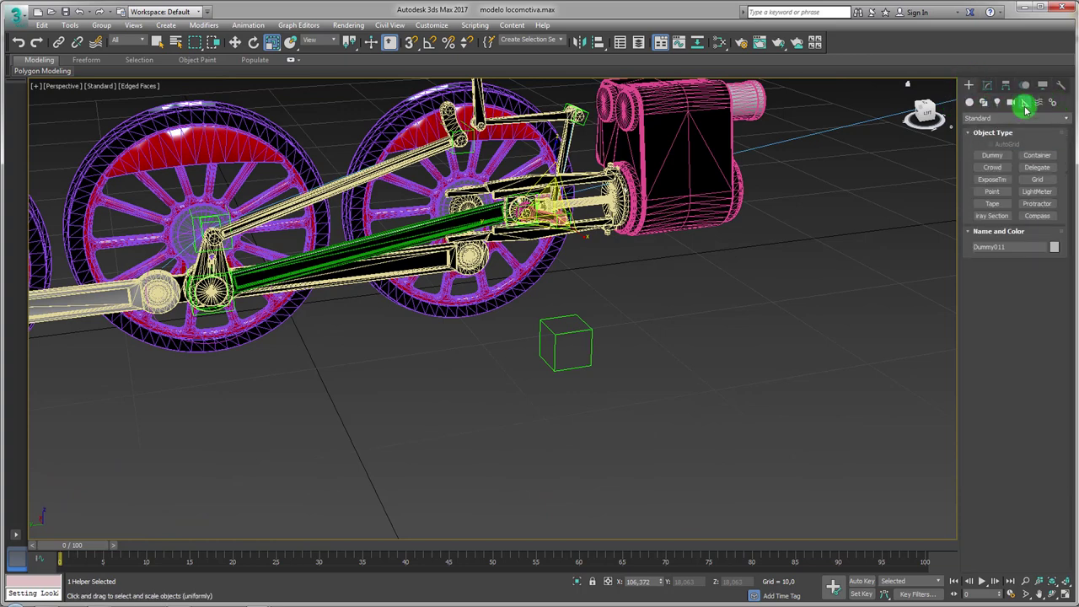
pyautogui.click(992, 193)
pyautogui.click(670, 352)
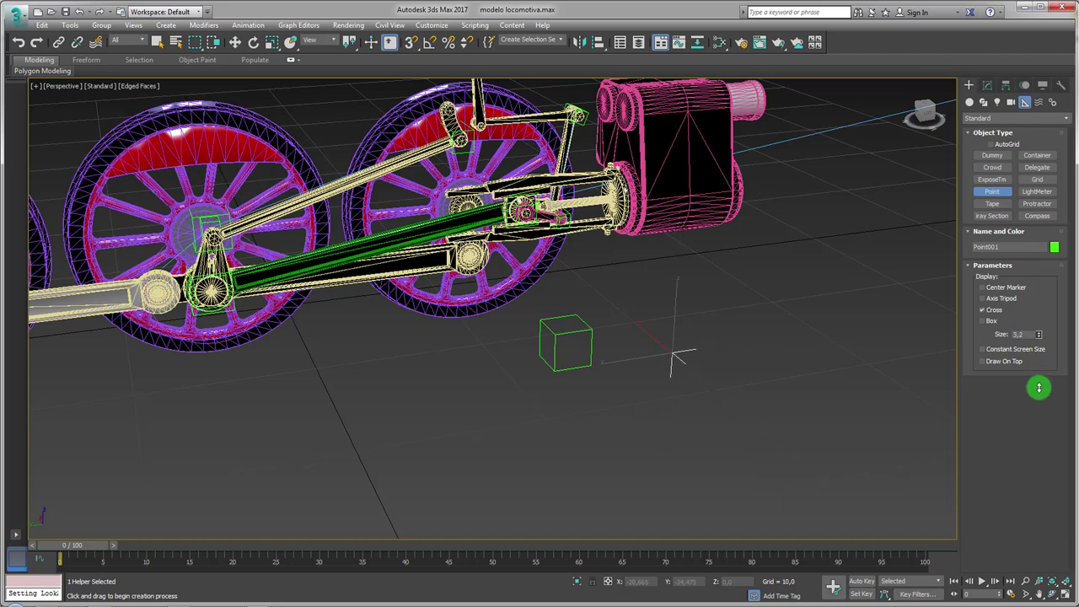
pyautogui.scroll(5, 584, 259)
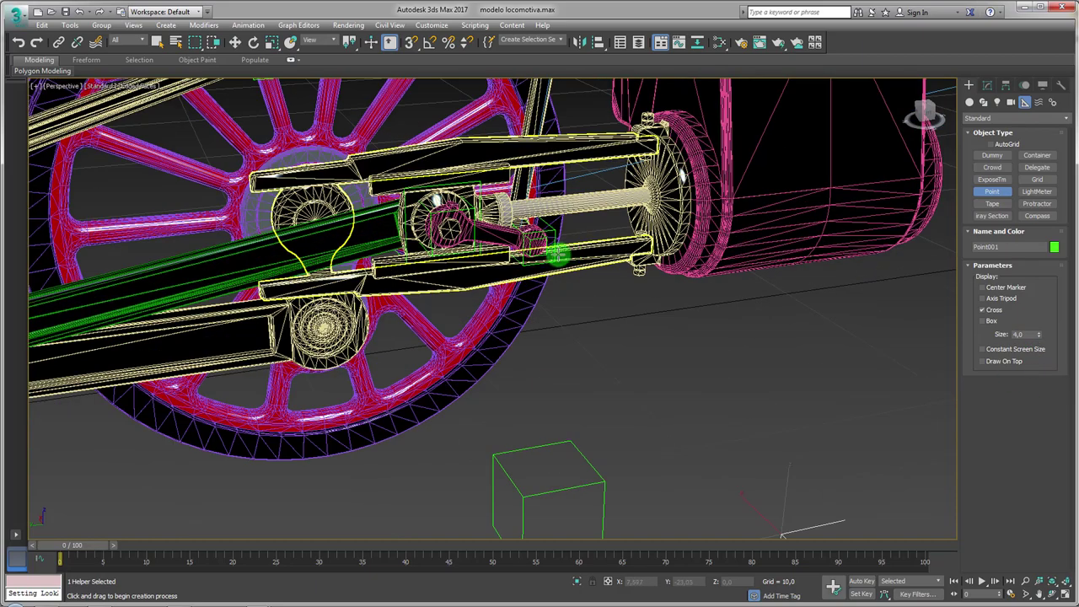
pyautogui.keyDown('alt'); pyautogui.moveTo(584, 259); pyautogui.dragTo(590, 278, button='middle'); pyautogui.keyUp('alt')
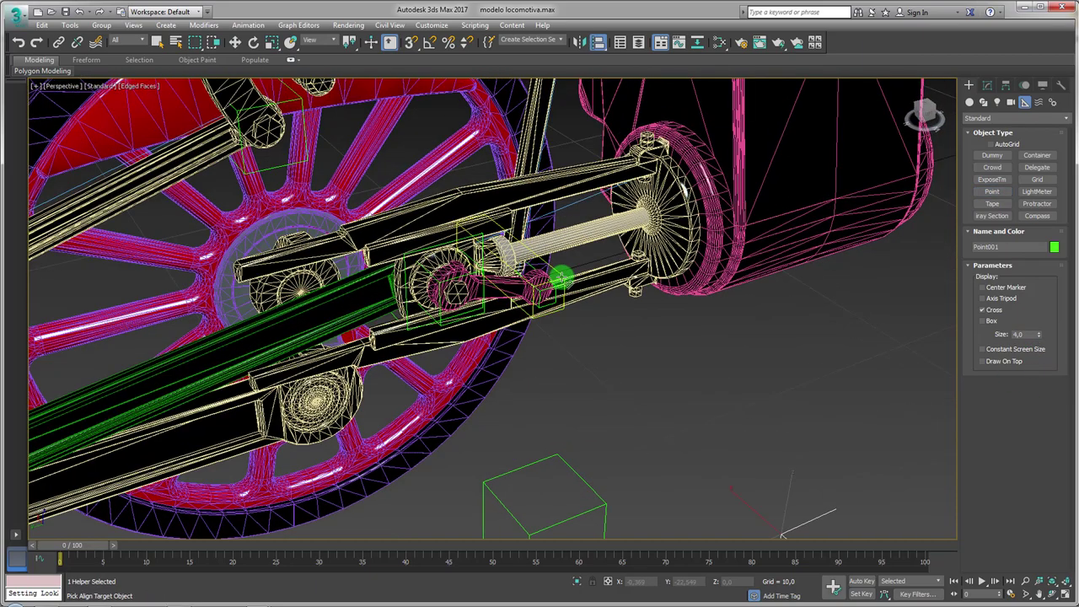
# - Align Point001 to Dummy010 on X Position, Pivot Point to Pivot Point
pyautogui.click(561, 277)
pyautogui.click(765, 371)
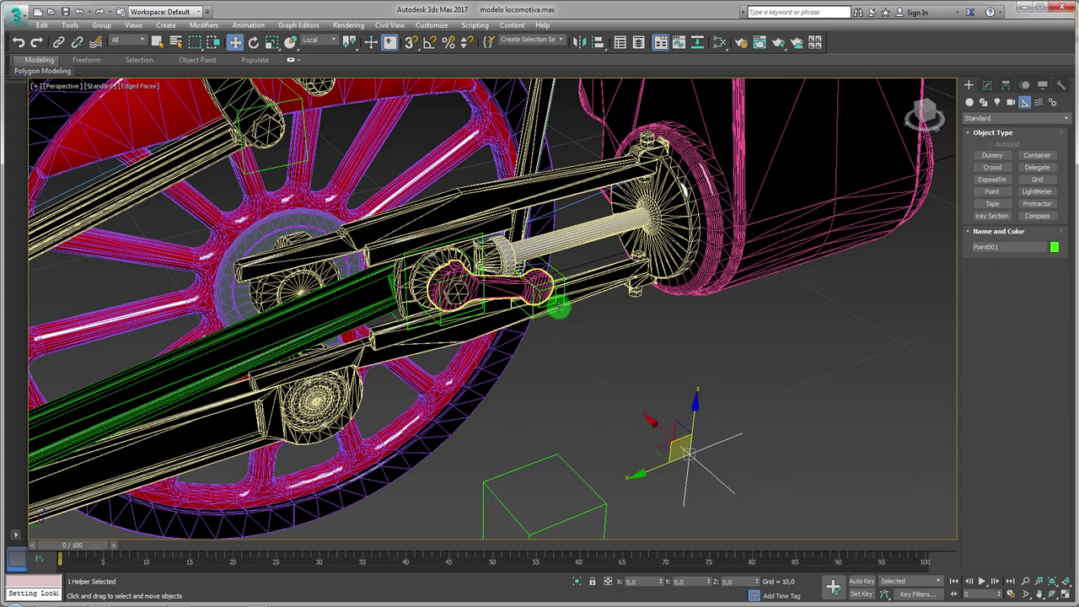
pyautogui.hotkey('alt', 'a')
pyautogui.click(590, 265)
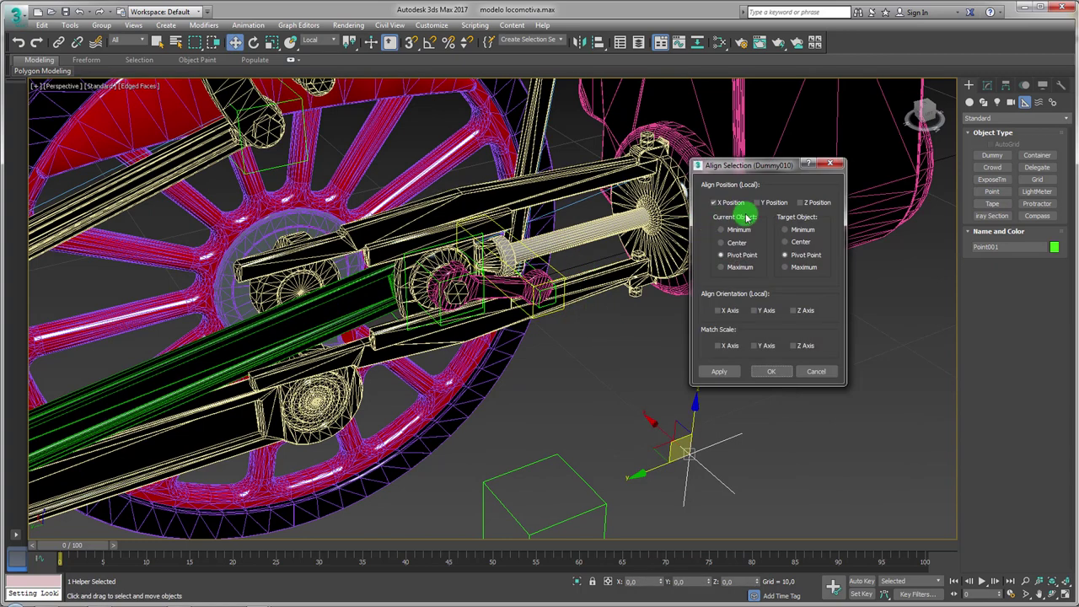
pyautogui.click(770, 375)
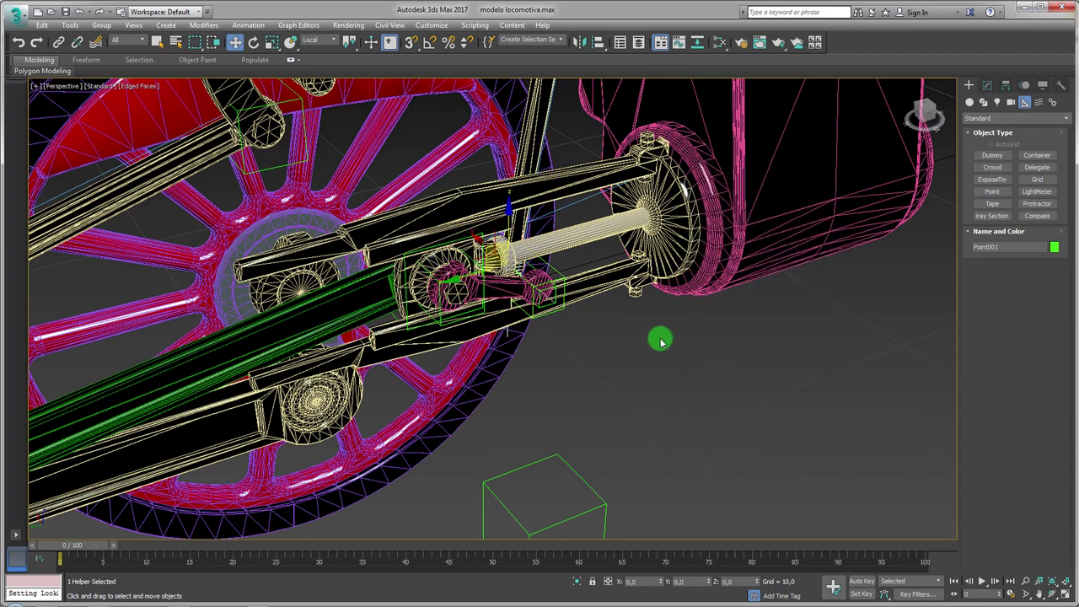
pyautogui.keyDown('alt'); pyautogui.moveTo(658, 337); pyautogui.dragTo(492, 261, button='middle'); pyautogui.keyUp('alt')
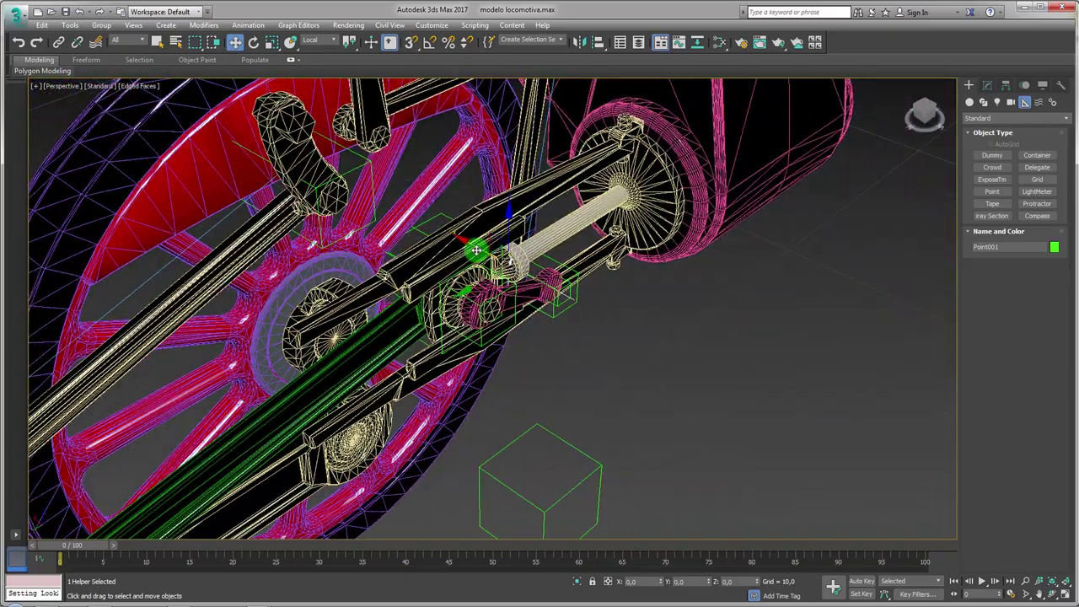
pyautogui.scroll(3, 554, 326)
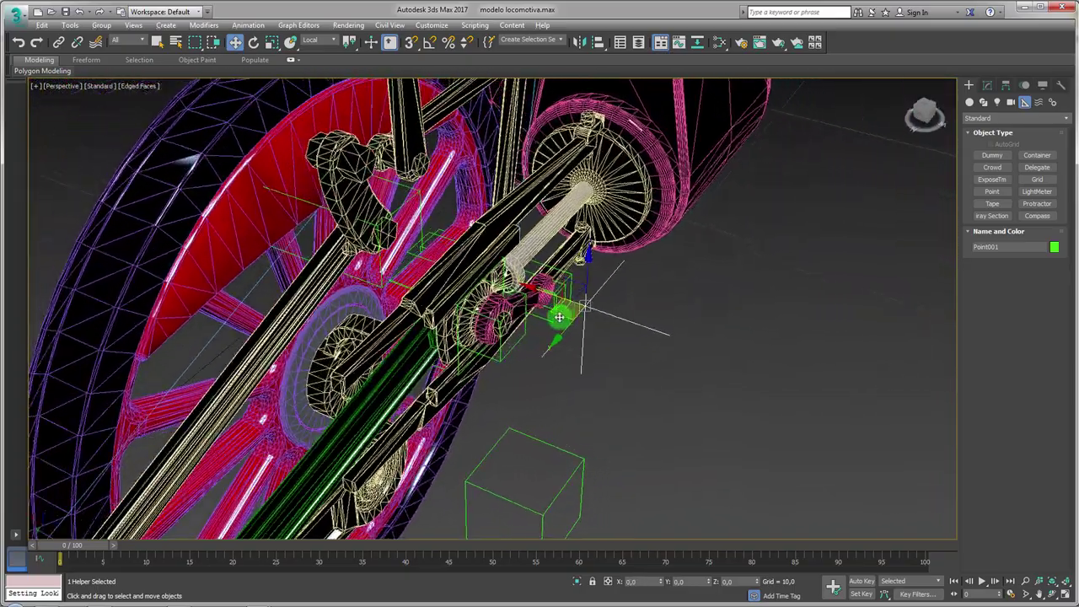
pyautogui.scroll(3, 560, 329)
pyautogui.keyDown('ctrl'); pyautogui.click(543, 284); pyautogui.keyUp('ctrl')
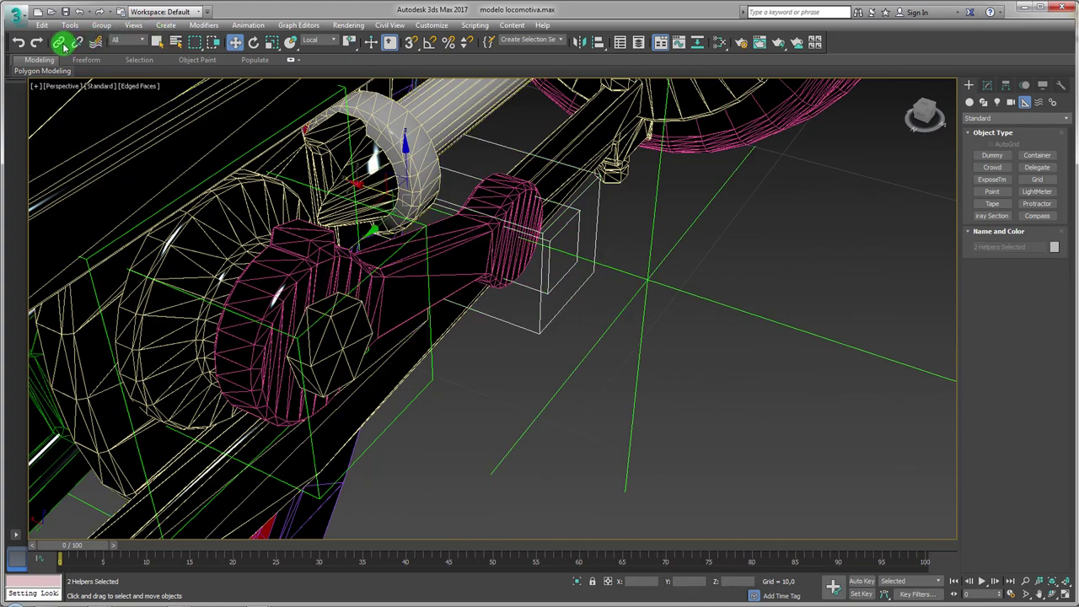
# - Swing Point001 around the crank to test how the connecting rod follows
pyautogui.click(636, 275)
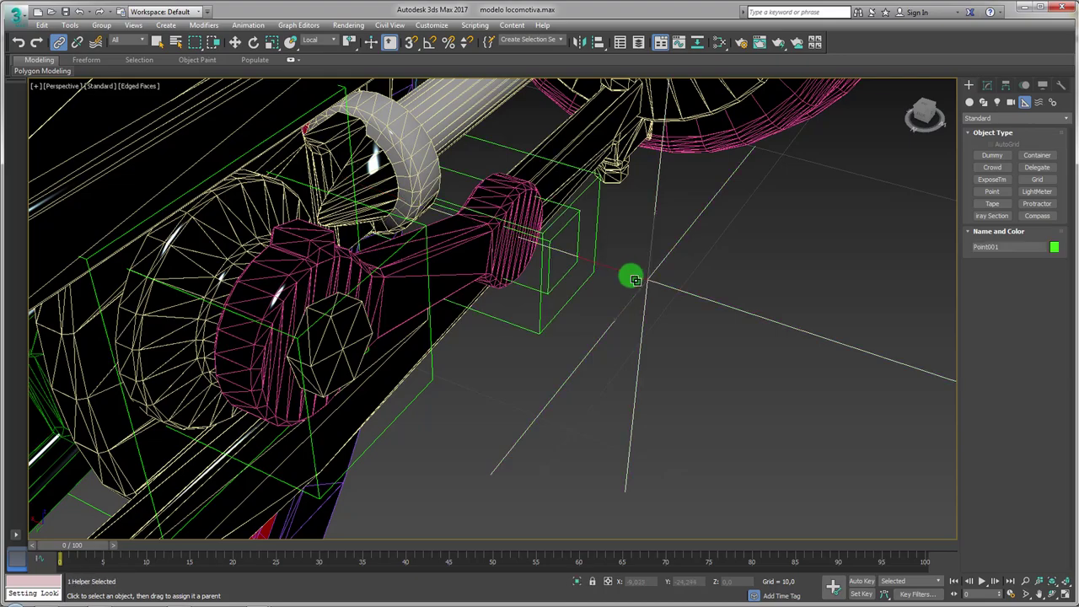
pyautogui.moveTo(635, 280)
pyautogui.keyDown('alt'); pyautogui.mouseDown(button='middle')
pyautogui.moveTo(623, 249)
pyautogui.moveTo(656, 240)
pyautogui.mouseUp(button='middle'); pyautogui.keyUp('alt')
pyautogui.press('w')
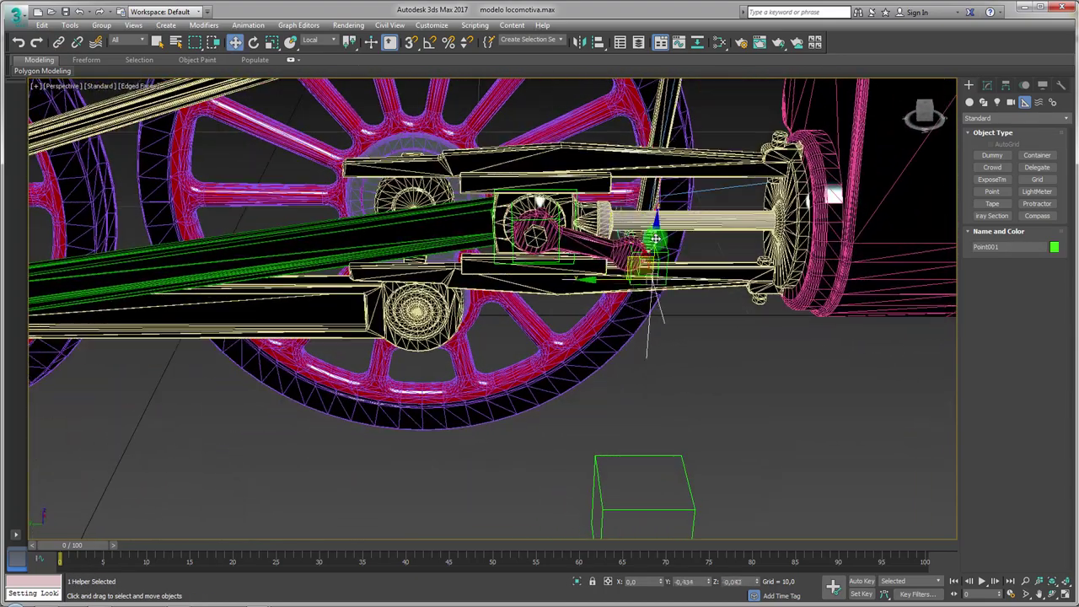
pyautogui.moveTo(656, 239)
pyautogui.mouseDown()
pyautogui.moveTo(573, 184)
pyautogui.moveTo(561, 219)
pyautogui.moveTo(640, 258)
pyautogui.mouseUp()
pyautogui.keyDown('alt'); pyautogui.moveTo(640, 258); pyautogui.dragTo(680, 277, button='middle'); pyautogui.keyUp('alt')
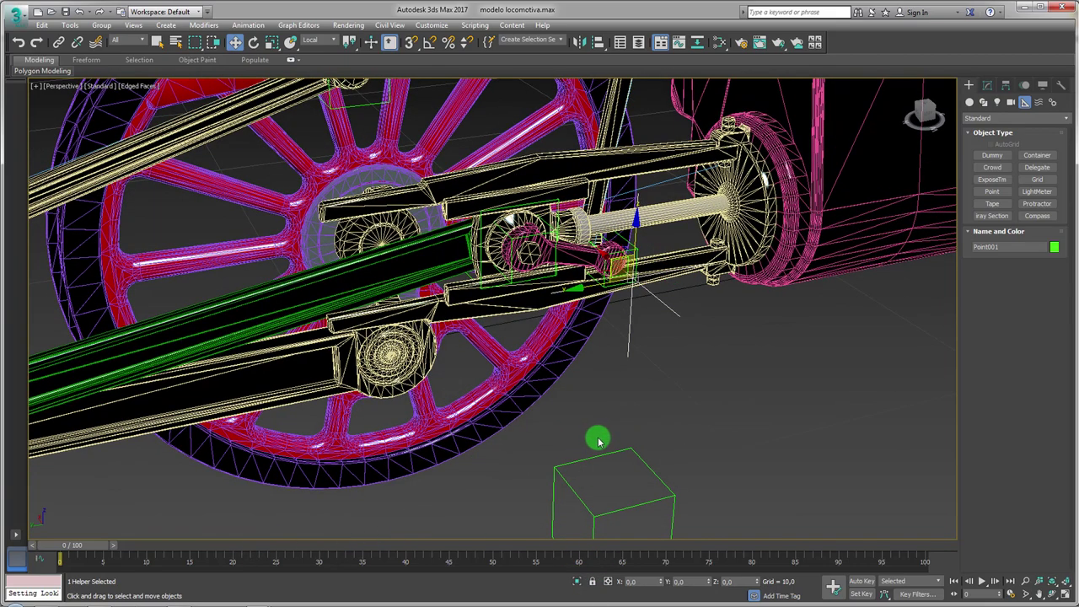
# - In Left view, scrub the timeline to watch the linkage, then turn on Auto Key at frame 0
pyautogui.press('l')
pyautogui.moveTo(646, 407)
pyautogui.mouseDown(button='middle')
pyautogui.moveTo(245, 434)
pyautogui.moveTo(417, 413)
pyautogui.mouseUp(button='middle')
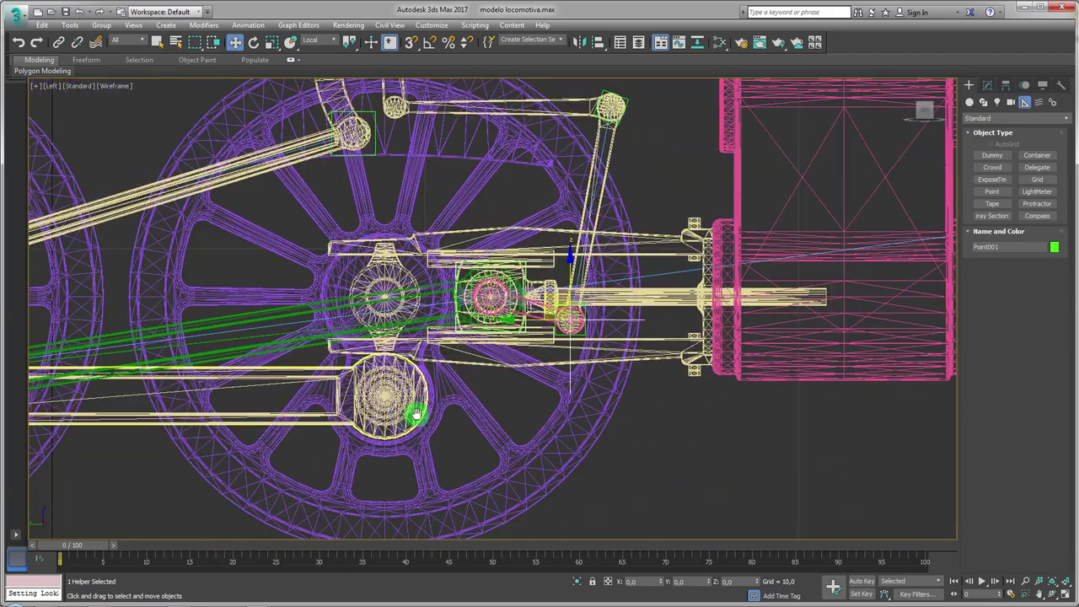
pyautogui.scroll(2, 559, 366)
pyautogui.scroll(2, 585, 325)
pyautogui.scroll(2, 545, 311)
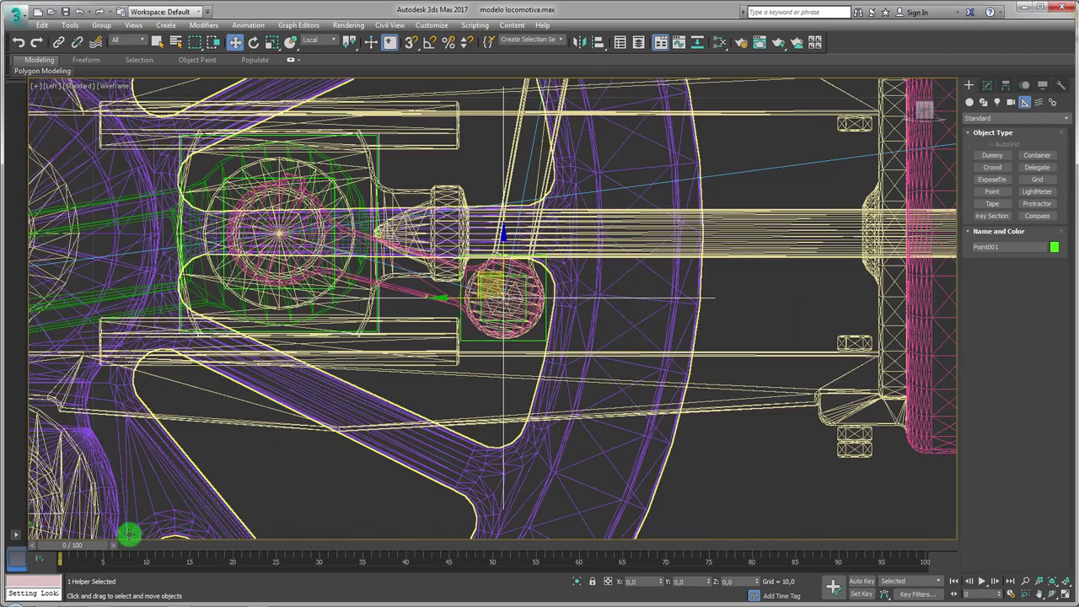
pyautogui.moveTo(84, 546)
pyautogui.mouseDown()
pyautogui.moveTo(125, 541)
pyautogui.moveTo(58, 551)
pyautogui.moveTo(113, 525)
pyautogui.mouseUp()
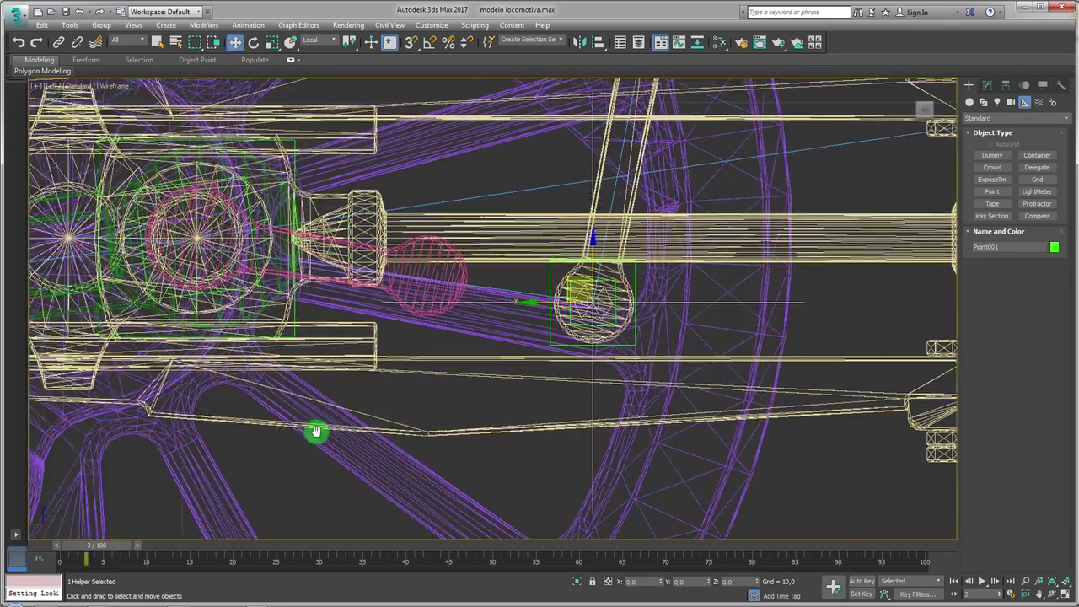
pyautogui.scroll(-2, 405, 417)
pyautogui.scroll(-2, 438, 418)
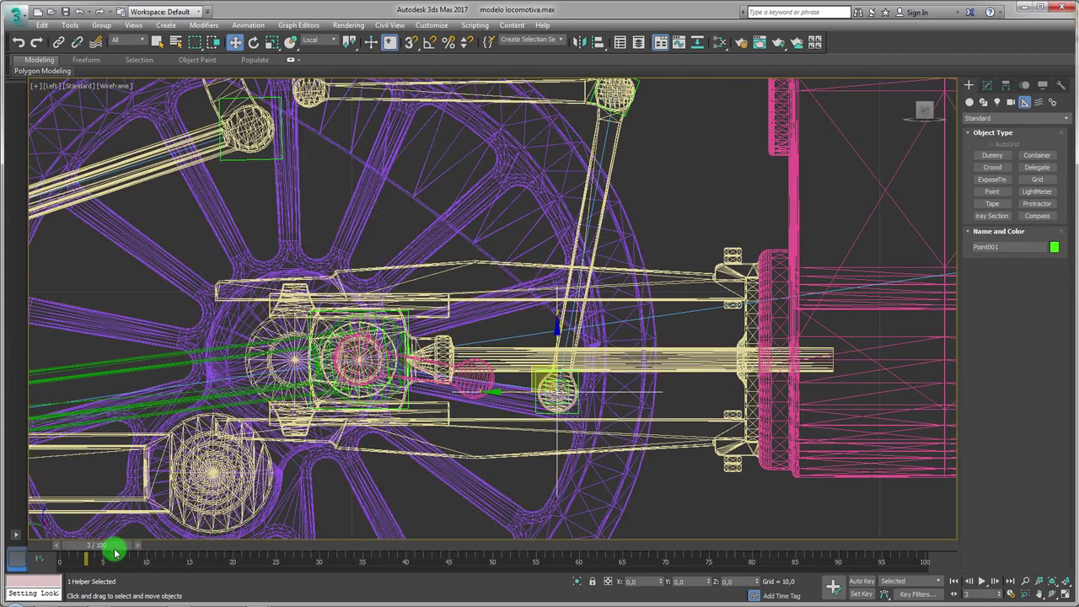
pyautogui.moveTo(115, 552); pyautogui.dragTo(272, 555)
pyautogui.click(863, 585)
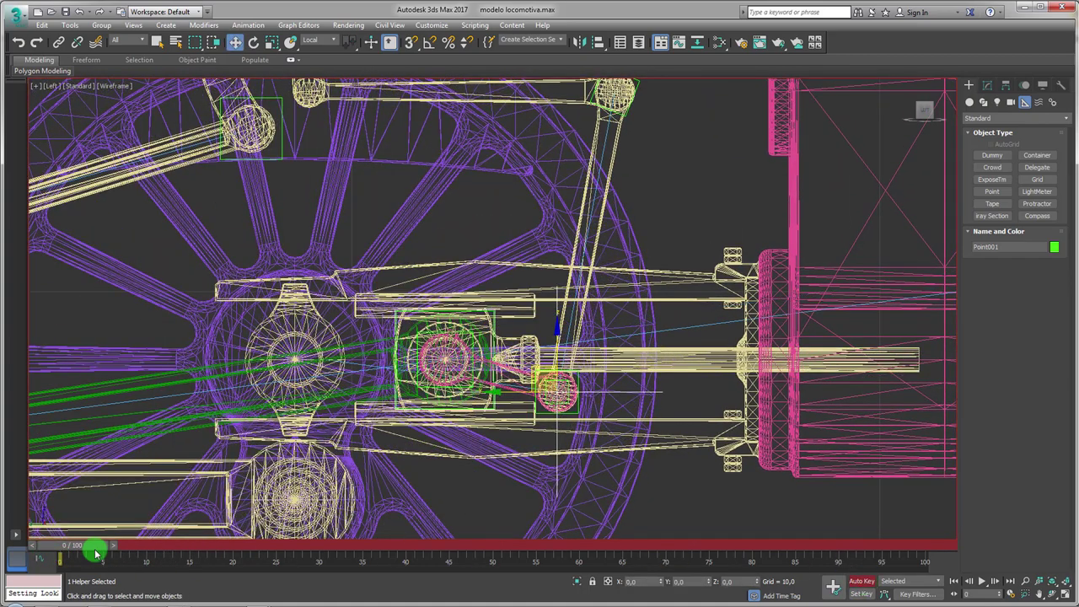
# - At frame 7, move Point001 onto the centre of the crank pin
pyautogui.moveTo(96, 554)
pyautogui.mouseDown()
pyautogui.moveTo(162, 548)
pyautogui.moveTo(152, 554)
pyautogui.mouseUp()
pyautogui.press('w')
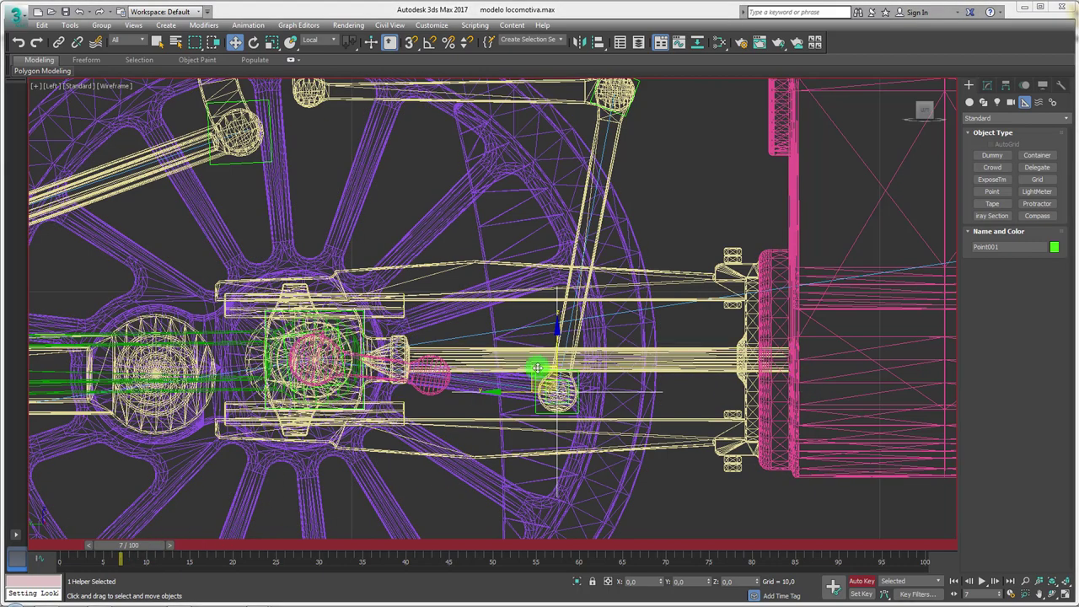
pyautogui.moveTo(548, 384); pyautogui.dragTo(445, 308)
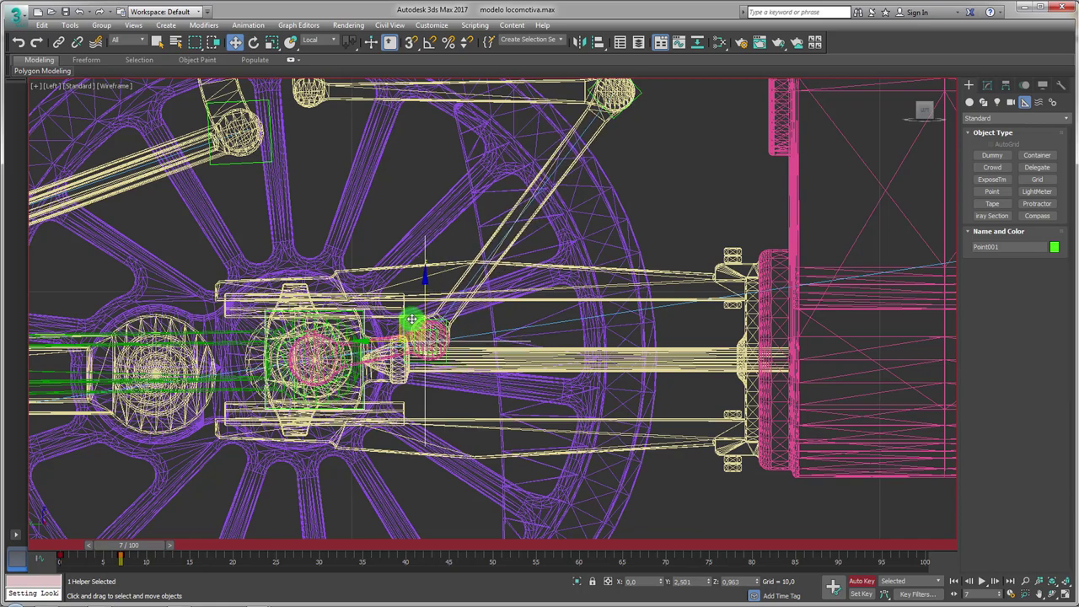
pyautogui.scroll(10, 426, 329)
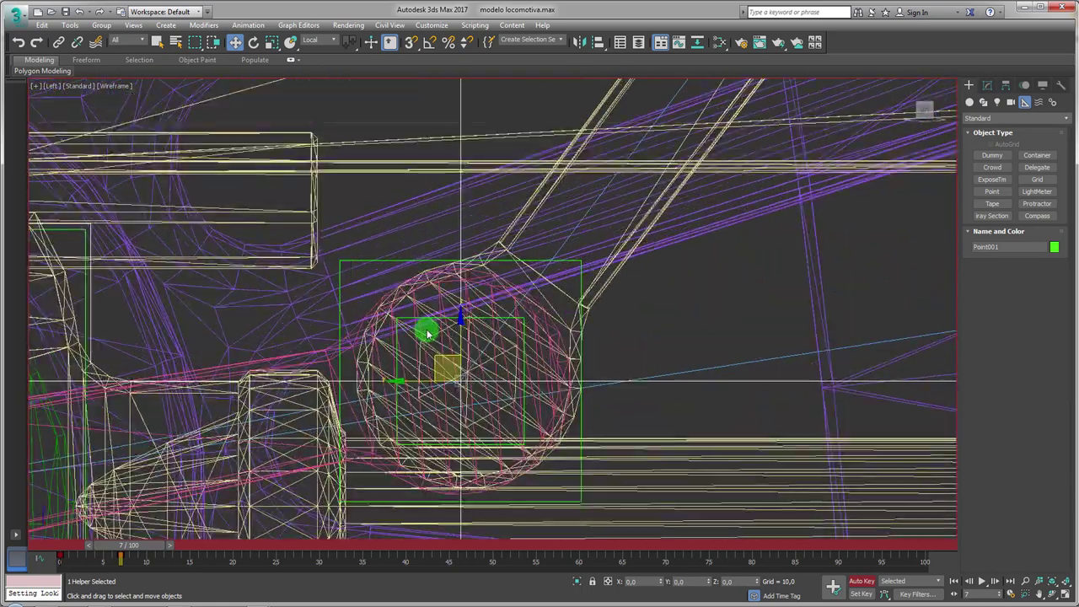
pyautogui.moveTo(441, 357); pyautogui.dragTo(426, 343)
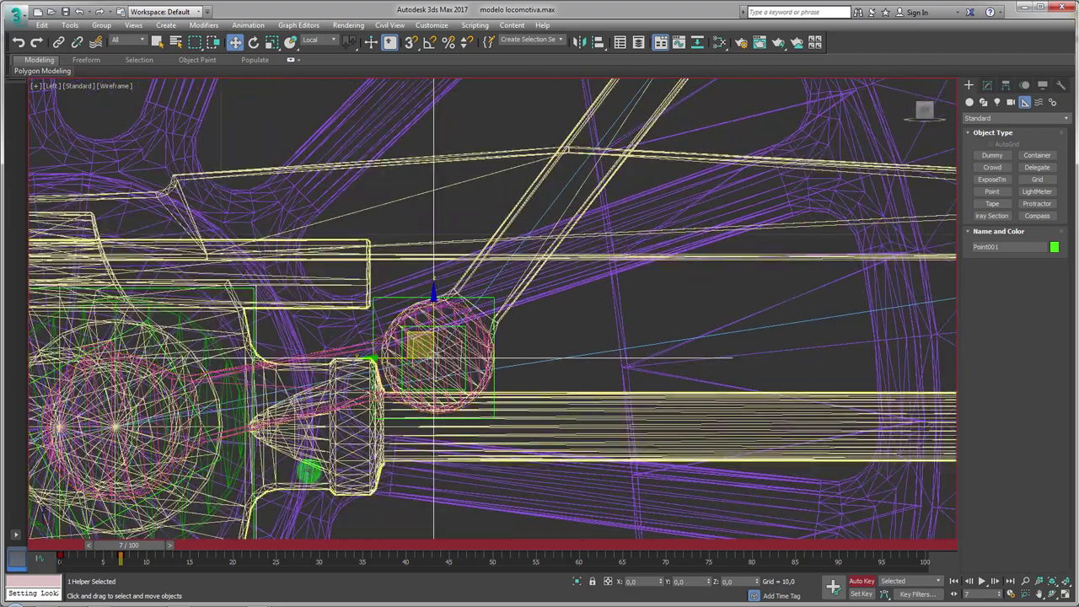
# - At frame 15, move Point001 onto the crank pin again
pyautogui.moveTo(152, 547); pyautogui.dragTo(222, 548)
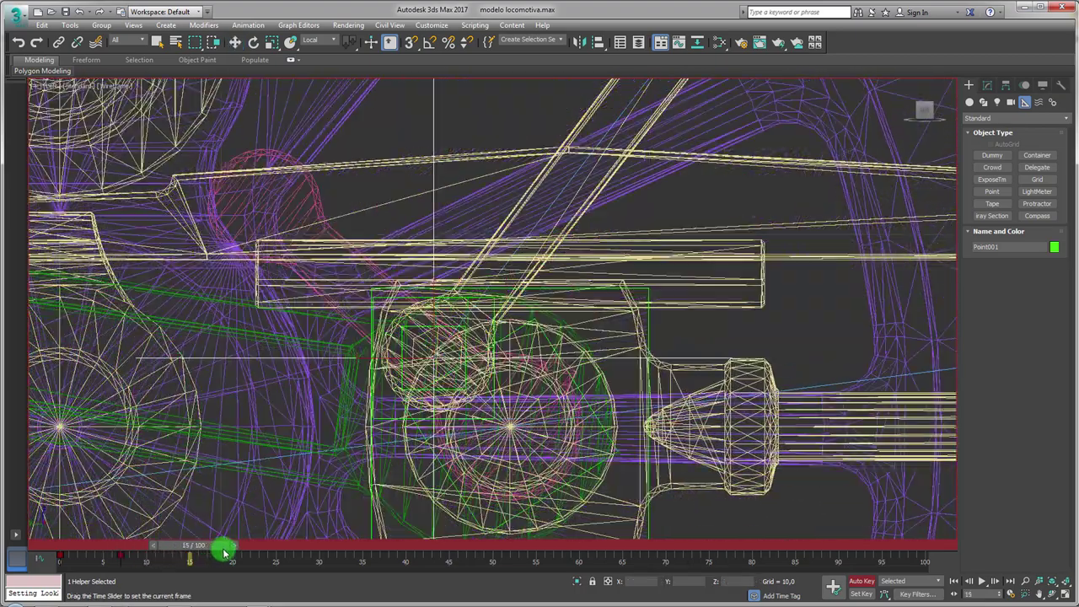
pyautogui.scroll(-3, 362, 392)
pyautogui.moveTo(363, 392); pyautogui.dragTo(281, 379, button='middle')
pyautogui.moveTo(314, 314)
pyautogui.mouseDown()
pyautogui.moveTo(522, 389)
pyautogui.moveTo(512, 397)
pyautogui.mouseUp()
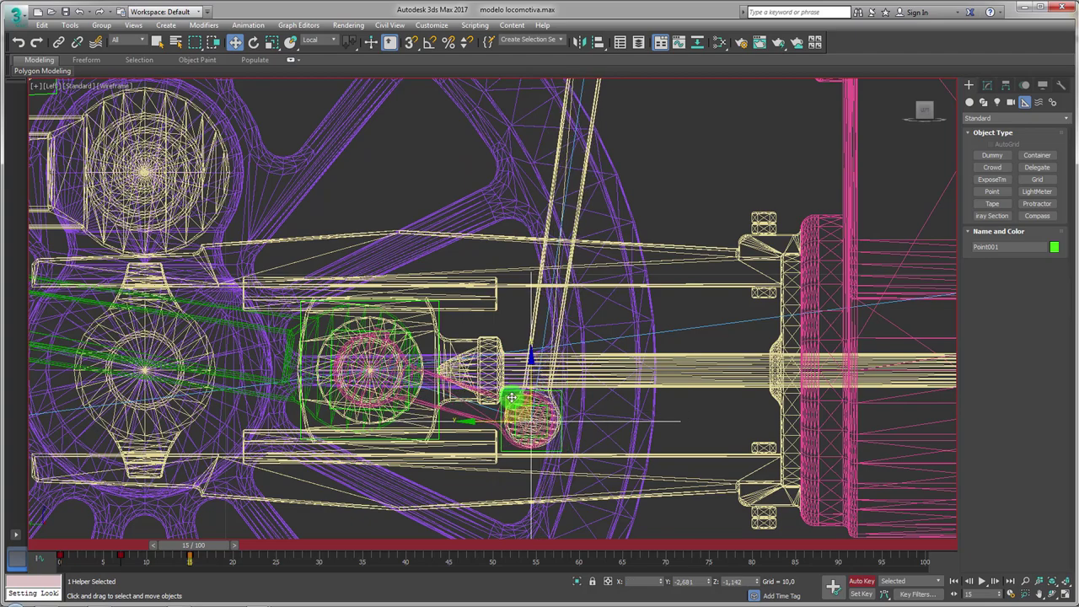
pyautogui.scroll(3, 509, 395)
pyautogui.scroll(2, 515, 396)
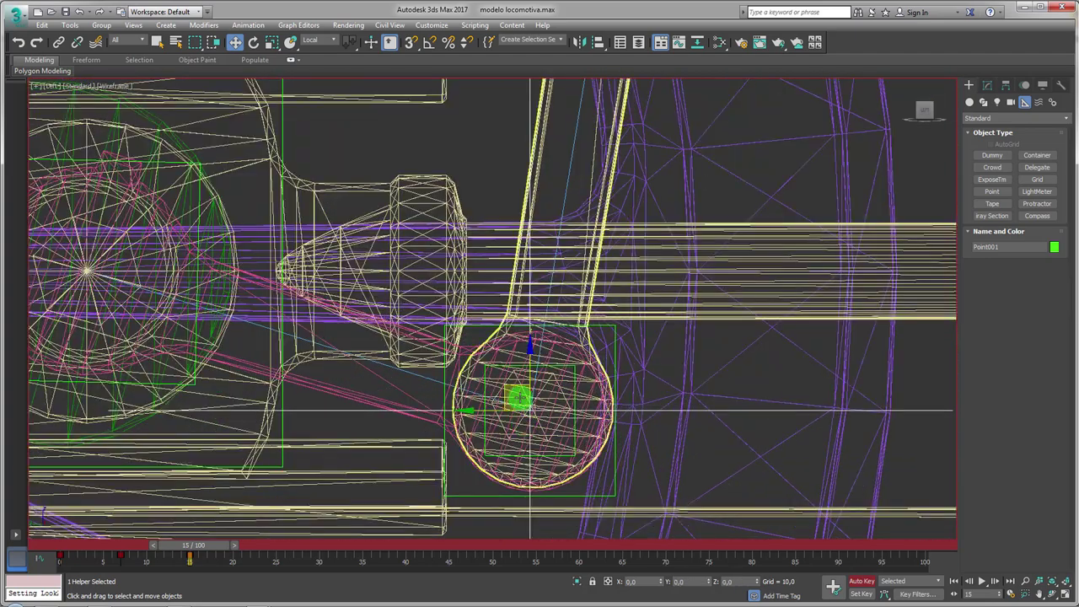
# - Nudge Point001 at frame 15, then reposition it on the crank pin at frame 23
pyautogui.moveTo(513, 386); pyautogui.dragTo(524, 384)
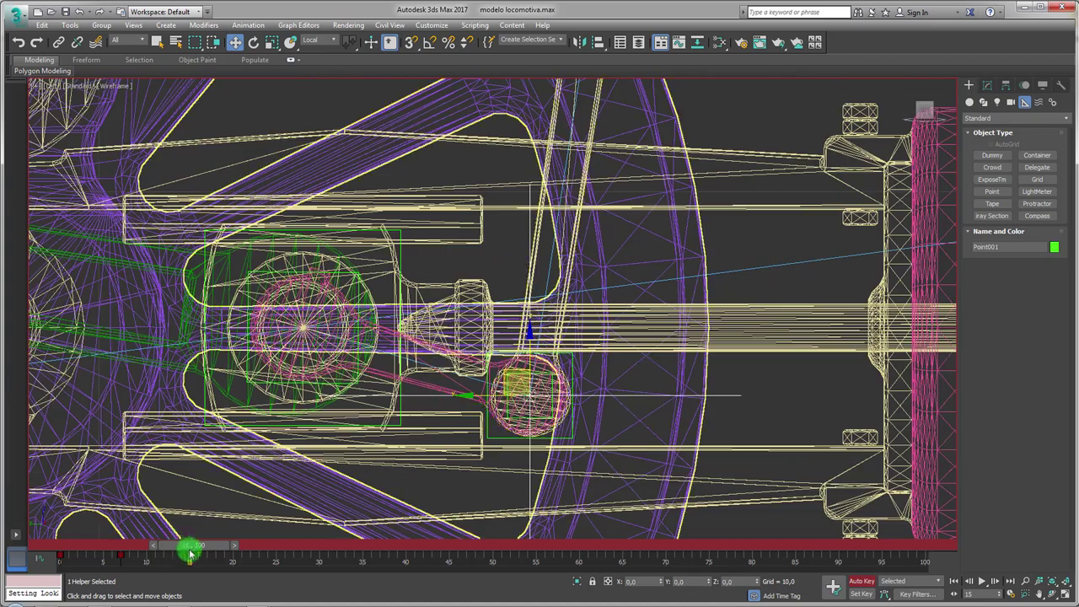
pyautogui.moveTo(193, 547); pyautogui.dragTo(294, 546)
pyautogui.press('w')
pyautogui.scroll(-2, 493, 308)
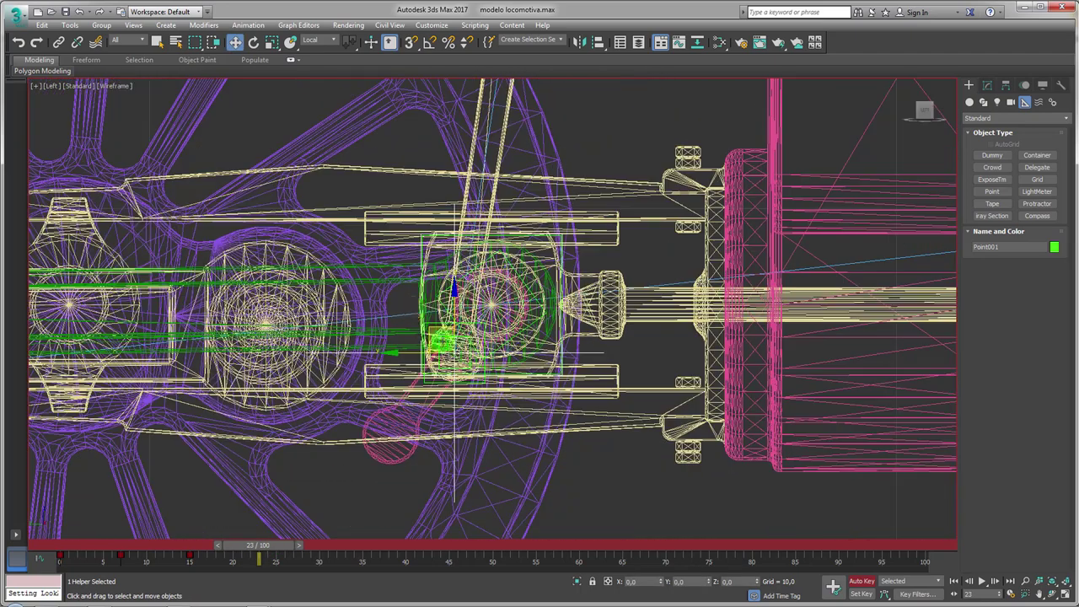
pyautogui.moveTo(371, 311)
pyautogui.mouseDown()
pyautogui.moveTo(405, 320)
pyautogui.moveTo(571, 290)
pyautogui.moveTo(532, 306)
pyautogui.moveTo(548, 313)
pyautogui.mouseUp()
pyautogui.scroll(4, 571, 289)
pyautogui.scroll(2, 539, 299)
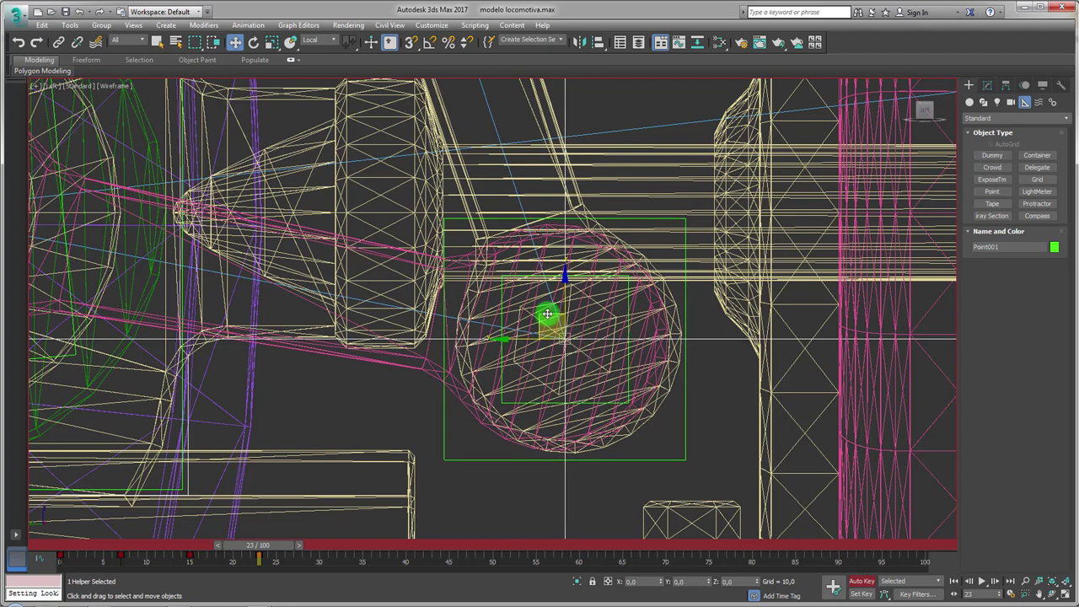
# - Scrub to around frame 29 and review the linkage in Perspective view
pyautogui.scroll(-2, 549, 313)
pyautogui.moveTo(149, 558); pyautogui.dragTo(41, 562)
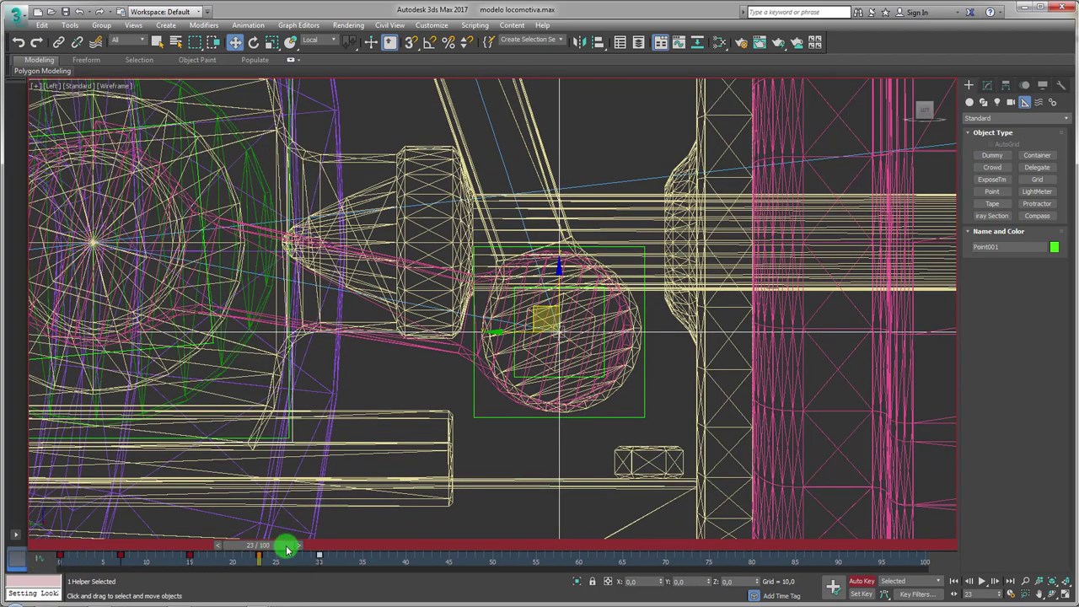
pyautogui.moveTo(287, 550)
pyautogui.mouseDown()
pyautogui.moveTo(330, 544)
pyautogui.moveTo(330, 498)
pyautogui.mouseUp()
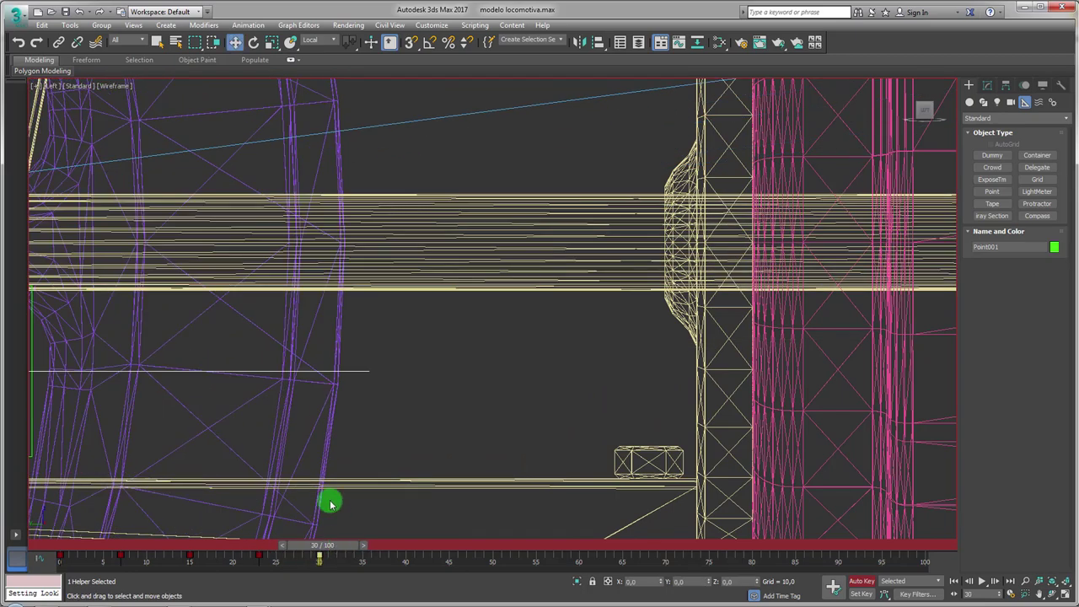
pyautogui.scroll(-2, 560, 382)
pyautogui.moveTo(419, 417); pyautogui.dragTo(489, 407, button='middle')
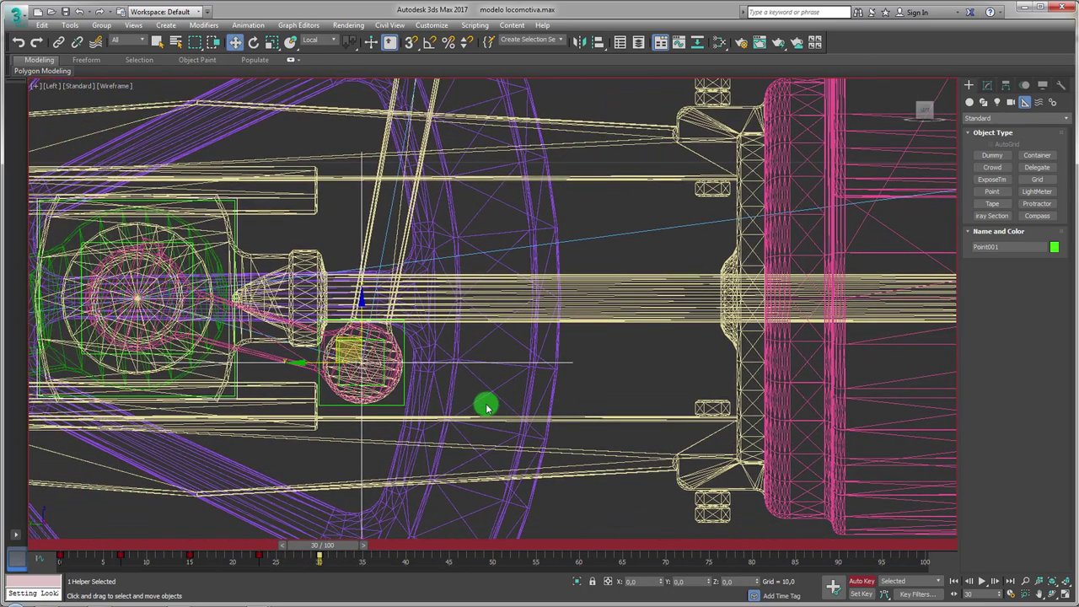
pyautogui.press('p')
pyautogui.moveTo(559, 433)
pyautogui.keyDown('alt'); pyautogui.mouseDown(button='middle')
pyautogui.moveTo(623, 405)
pyautogui.moveTo(585, 444)
pyautogui.moveTo(628, 429)
pyautogui.moveTo(598, 462)
pyautogui.moveTo(535, 441)
pyautogui.moveTo(571, 436)
pyautogui.mouseUp(button='middle'); pyautogui.keyUp('alt')
pyautogui.scroll(3, 622, 404)
pyautogui.moveTo(324, 552)
pyautogui.mouseDown()
pyautogui.moveTo(43, 525)
pyautogui.moveTo(410, 539)
pyautogui.moveTo(320, 535)
pyautogui.moveTo(329, 542)
pyautogui.mouseUp()
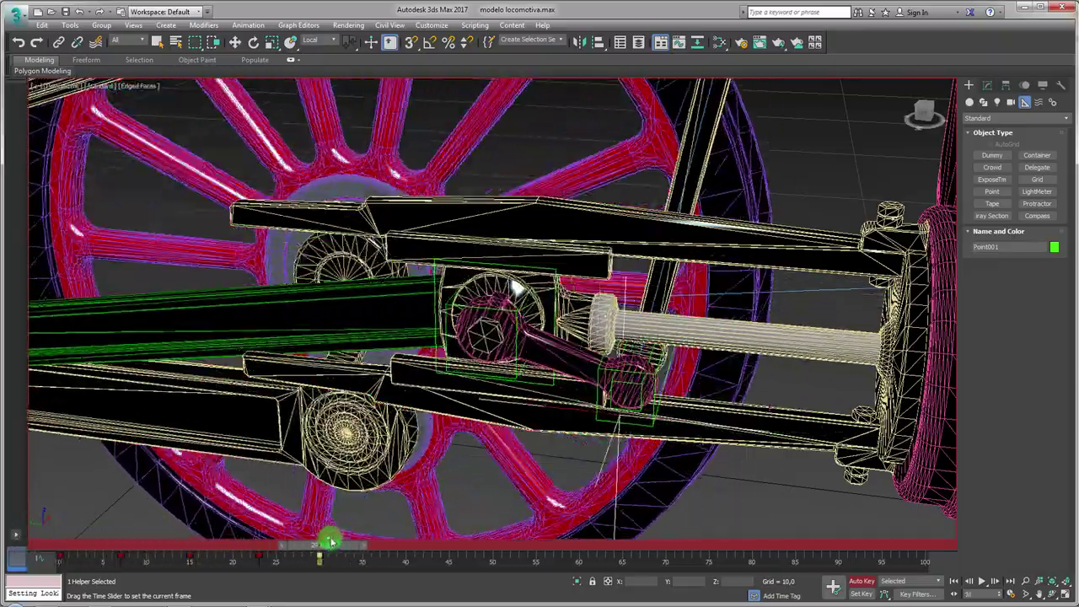
# - Turn on Source Axis Flip in Dummy012's LookAt Constraint, then scrub to frame 3 to check
pyautogui.moveTo(514, 396)
pyautogui.keyDown('alt'); pyautogui.mouseDown(button='middle')
pyautogui.moveTo(616, 294)
pyautogui.moveTo(616, 203)
pyautogui.mouseUp(button='middle'); pyautogui.keyUp('alt')
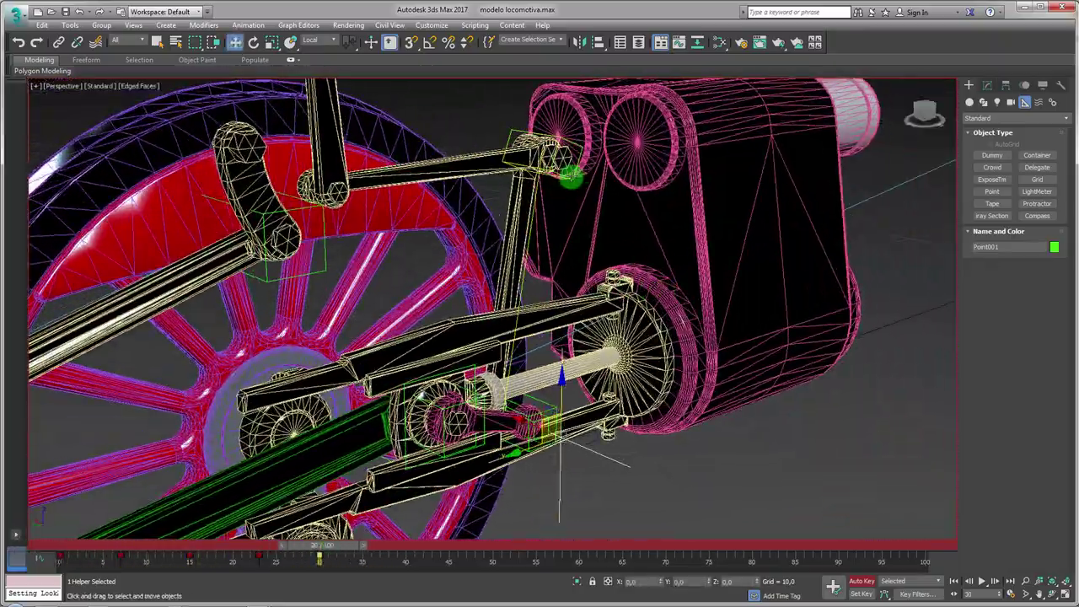
pyautogui.click(985, 85)
pyautogui.click(1025, 85)
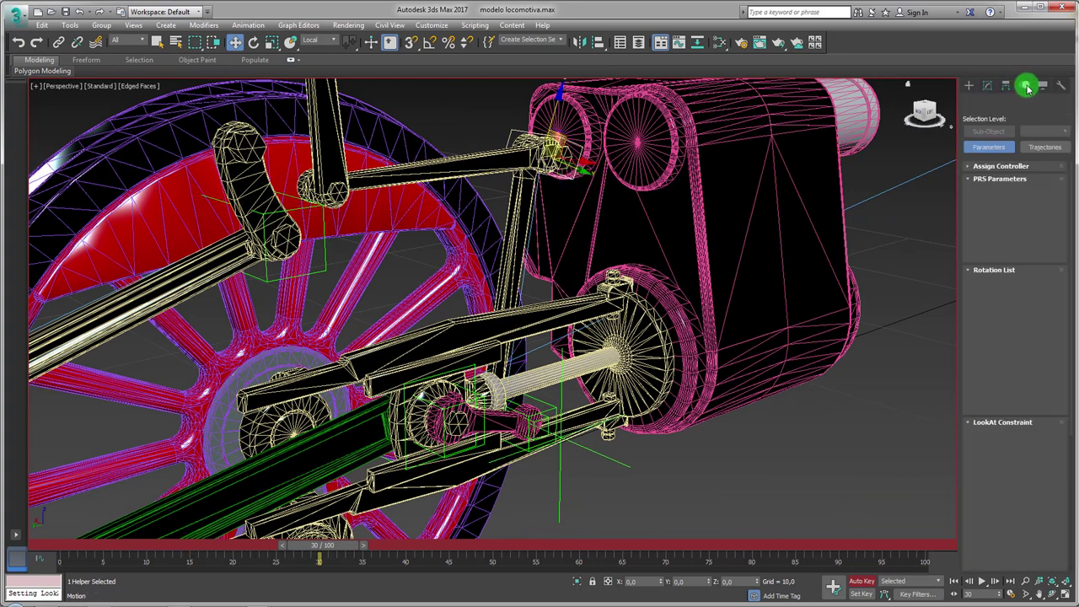
pyautogui.click(981, 486)
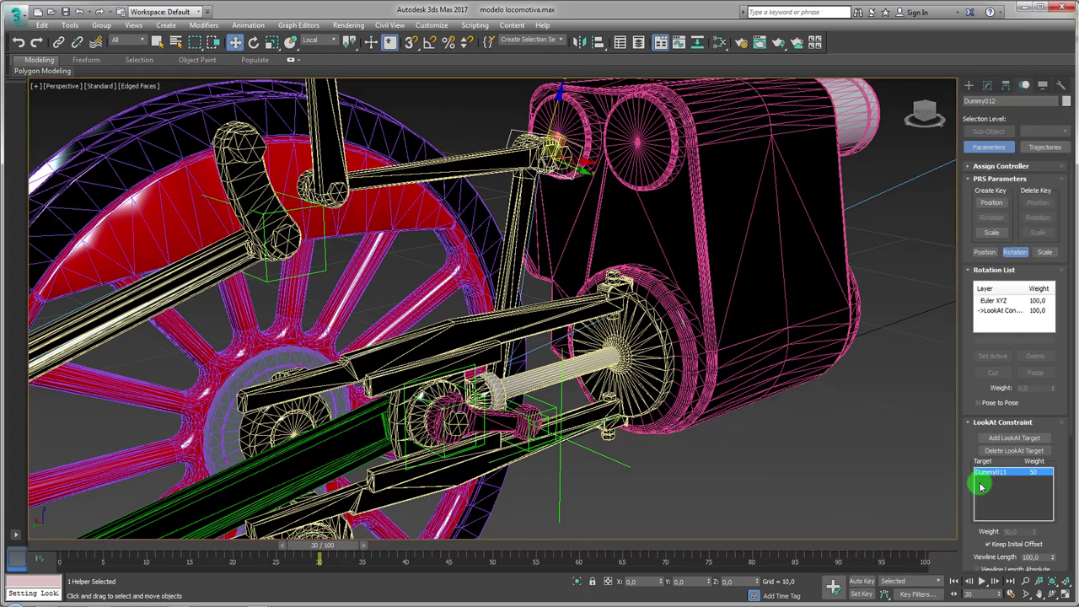
pyautogui.moveTo(967, 450); pyautogui.dragTo(967, 166)
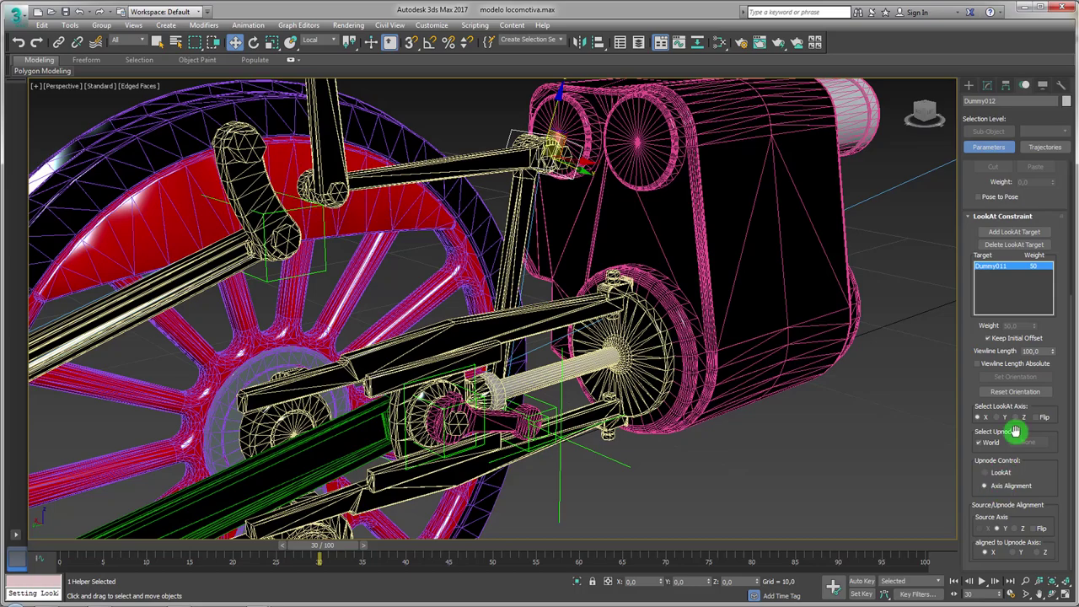
pyautogui.click(1033, 530)
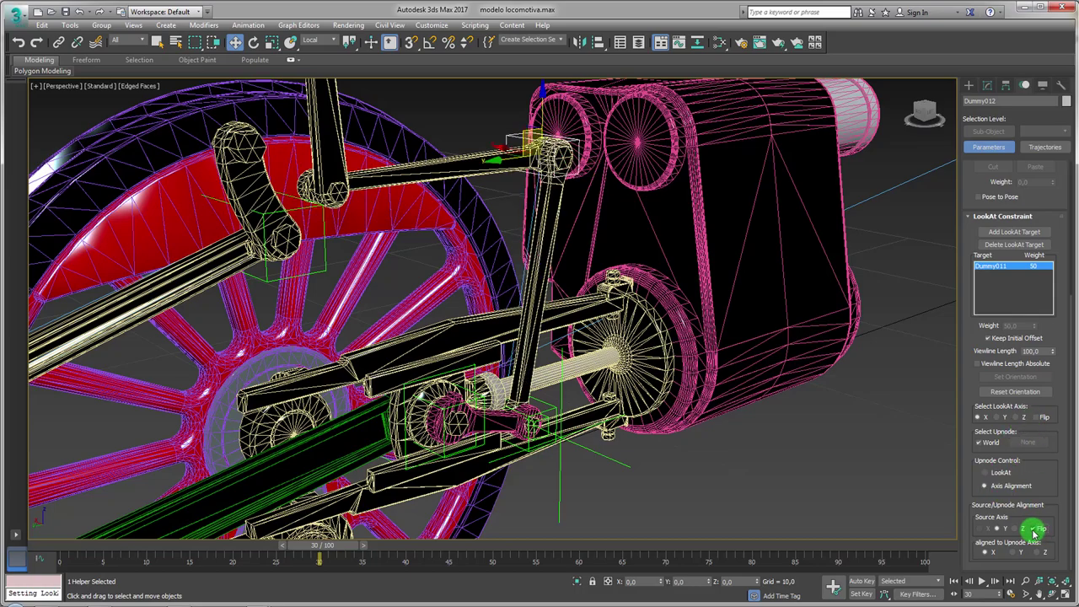
pyautogui.keyDown('alt'); pyautogui.moveTo(707, 462); pyautogui.dragTo(284, 513, button='middle'); pyautogui.keyUp('alt')
pyautogui.moveTo(346, 551)
pyautogui.mouseDown()
pyautogui.moveTo(128, 528)
pyautogui.moveTo(243, 522)
pyautogui.moveTo(116, 527)
pyautogui.mouseUp()
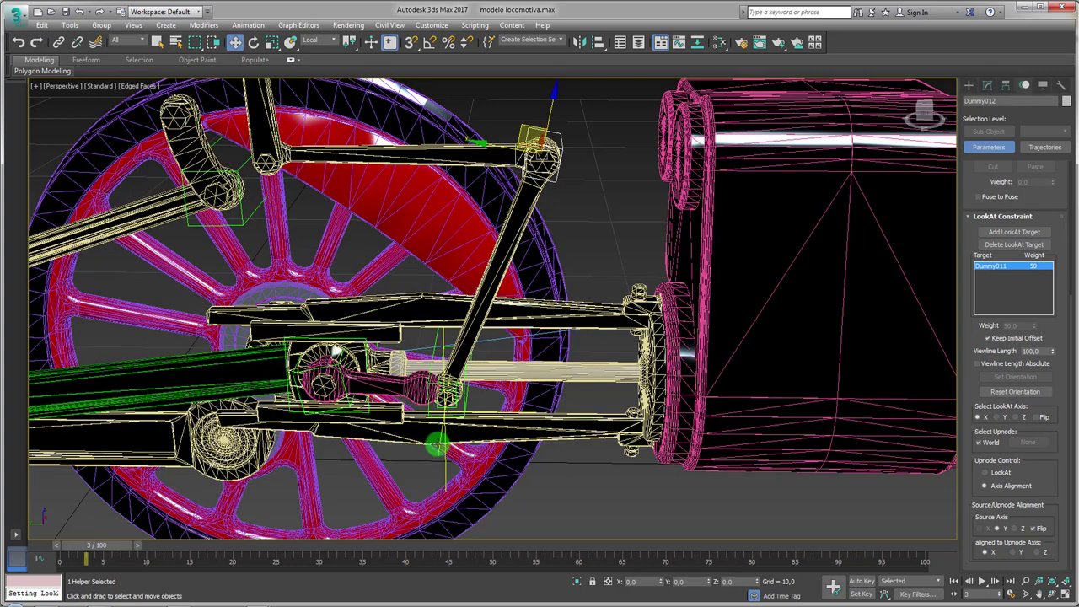
# - In Left view with Auto Key on, move Point001 onto the crank pin
pyautogui.click(438, 446)
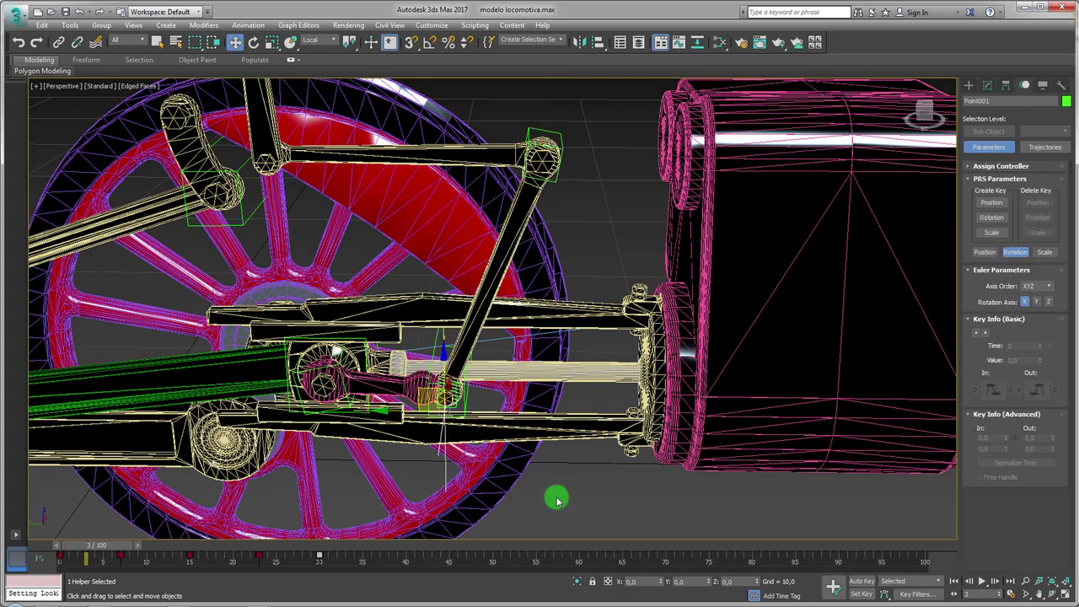
pyautogui.press('l')
pyautogui.scroll(3, 590, 408)
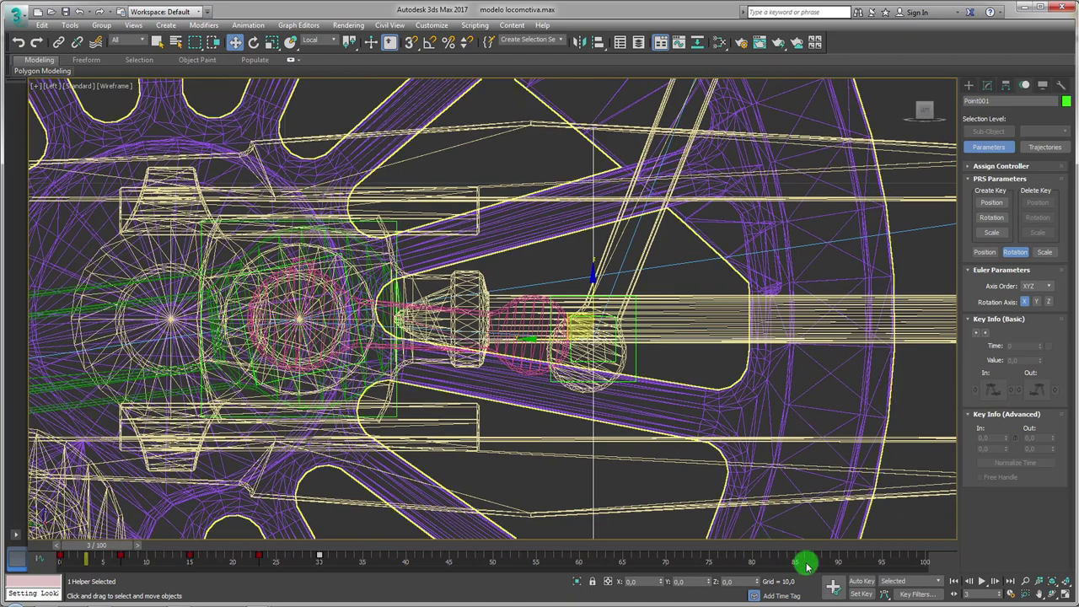
pyautogui.click(864, 581)
pyautogui.scroll(2, 674, 397)
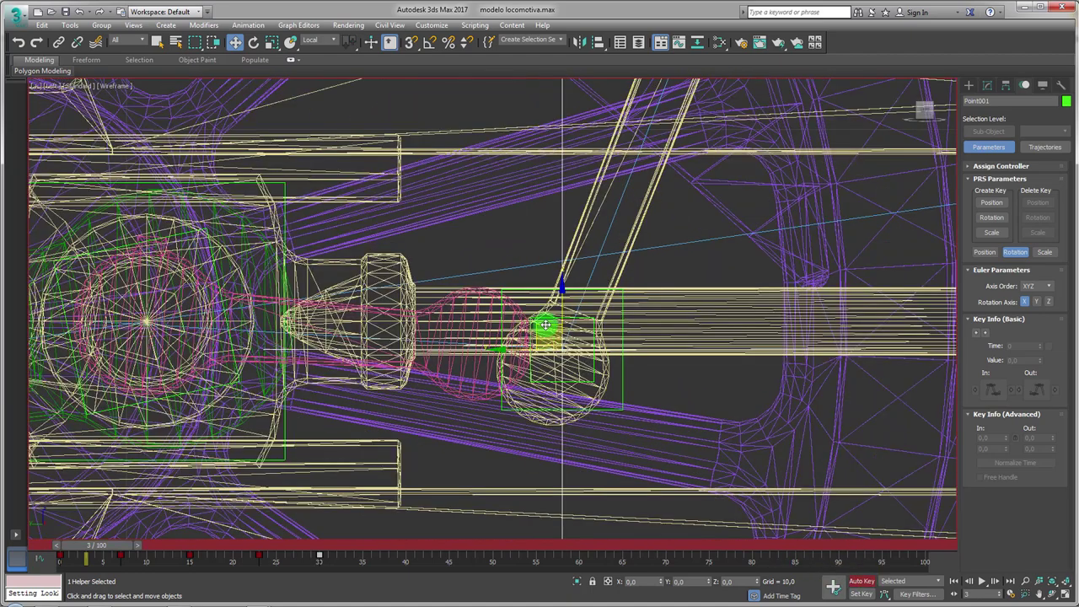
pyautogui.moveTo(546, 325); pyautogui.dragTo(464, 311)
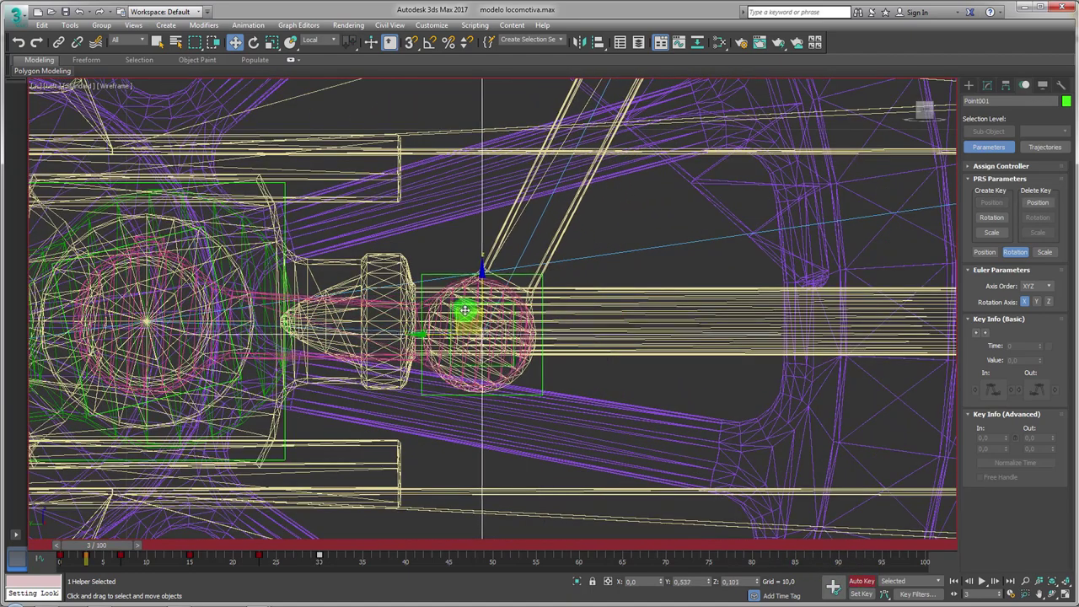
pyautogui.scroll(2, 464, 311)
pyautogui.scroll(3, 483, 342)
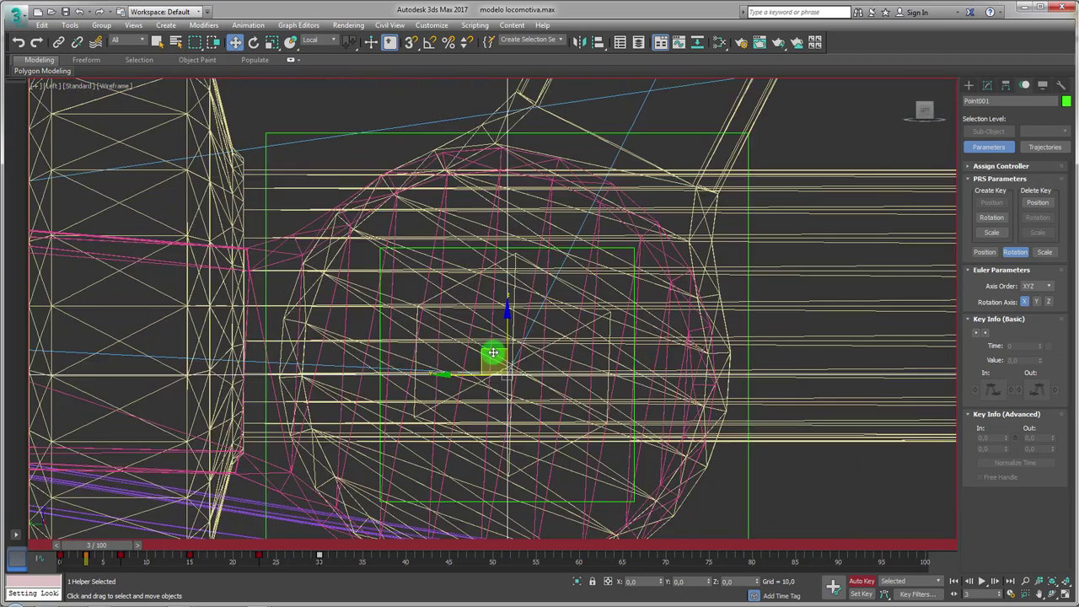
pyautogui.moveTo(493, 352); pyautogui.dragTo(494, 340)
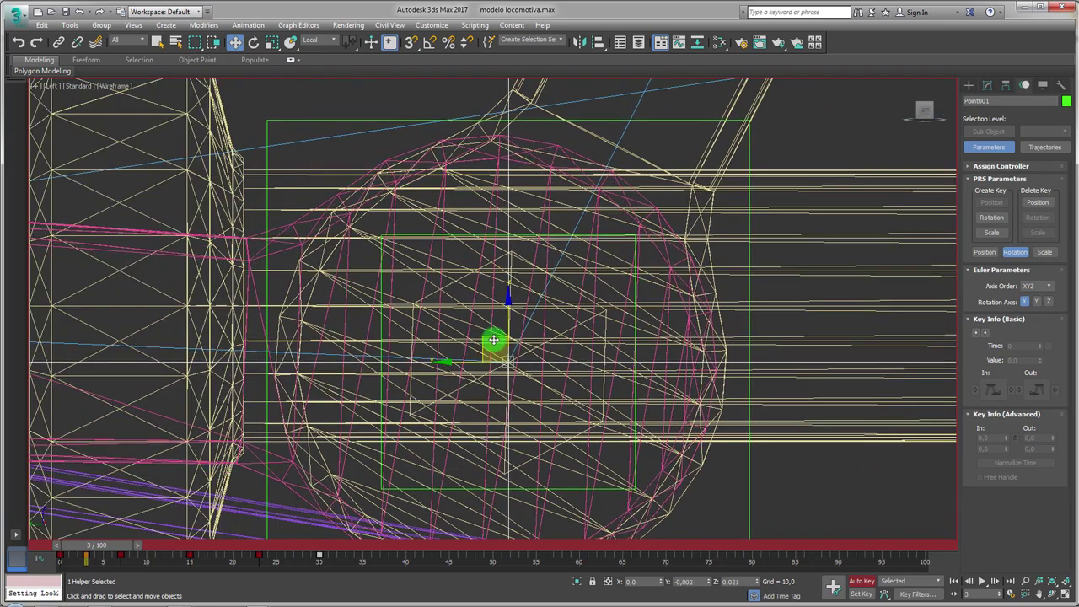
pyautogui.scroll(-5, 494, 340)
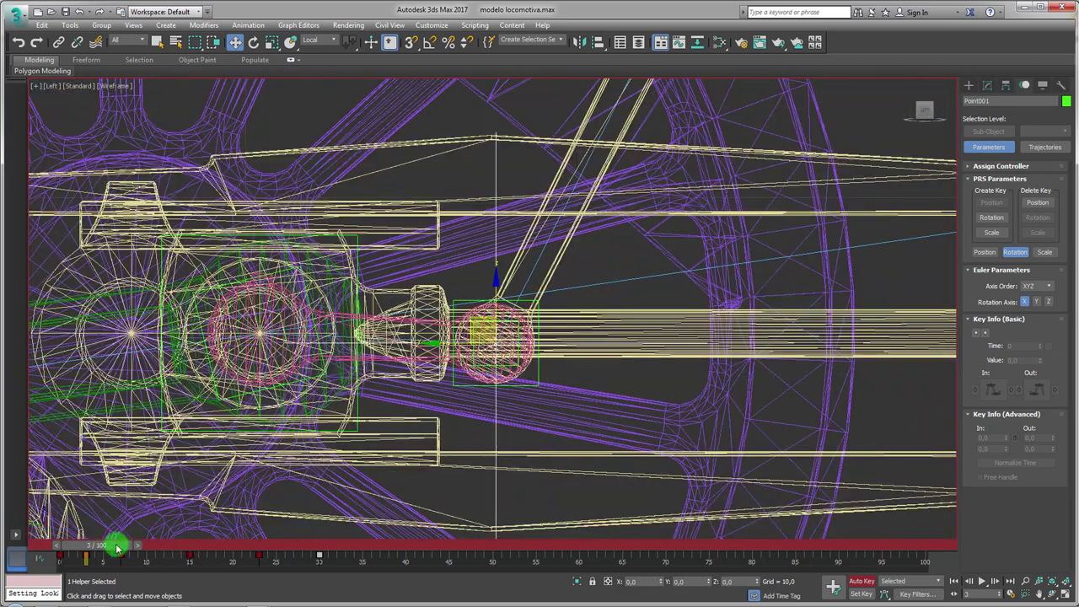
# - Realign Point001 on the crank pin at frame 11, then advance to frame 19
pyautogui.moveTo(117, 548); pyautogui.dragTo(184, 542)
pyautogui.scroll(2, 477, 337)
pyautogui.scroll(3, 477, 337)
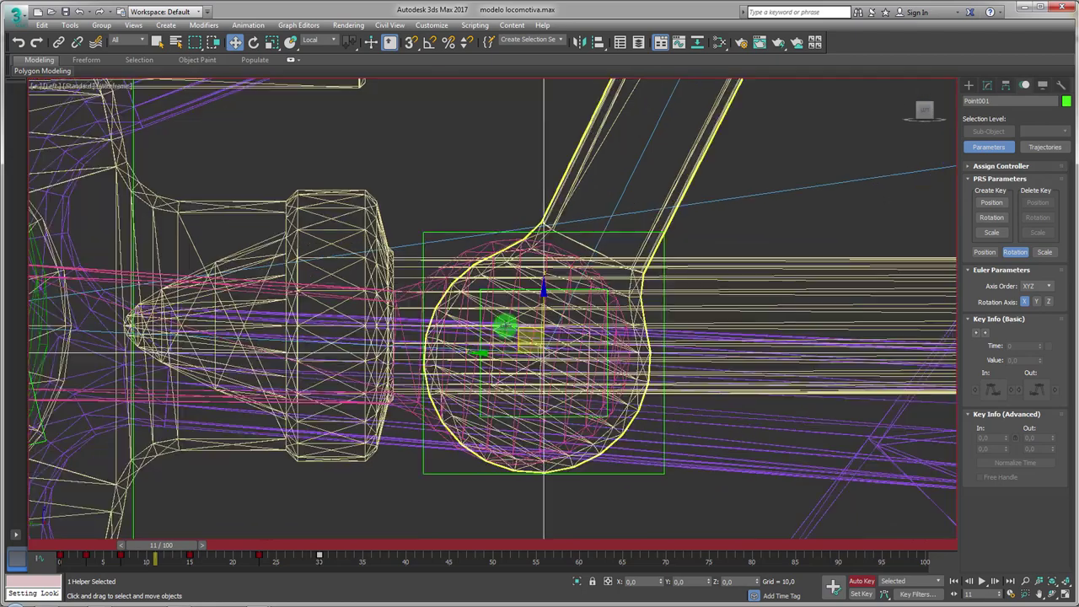
pyautogui.moveTo(524, 329); pyautogui.dragTo(506, 330)
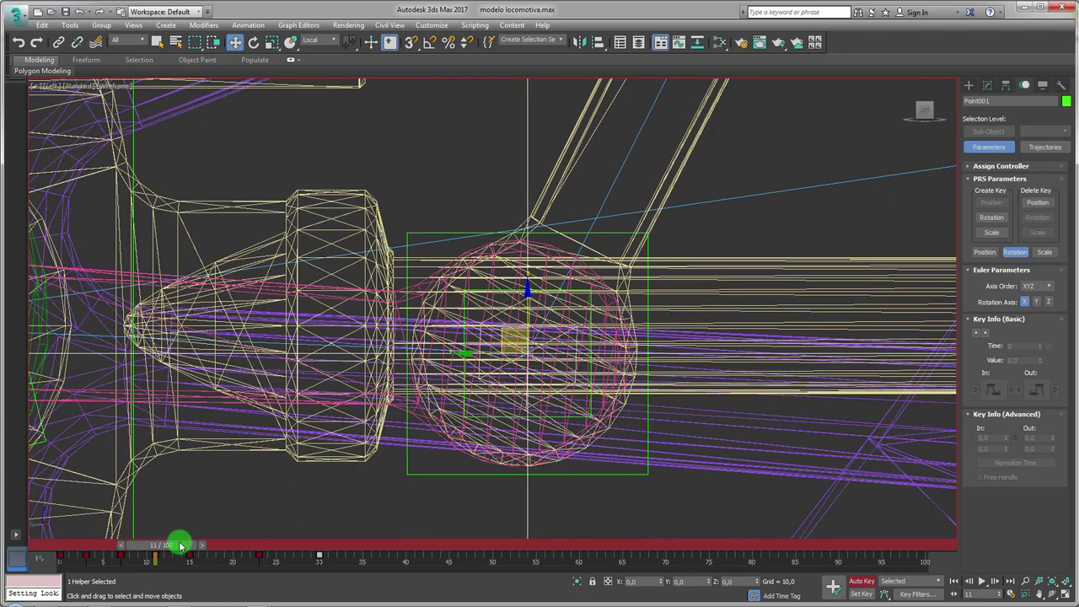
pyautogui.moveTo(181, 546); pyautogui.dragTo(250, 547)
pyautogui.scroll(-4, 465, 413)
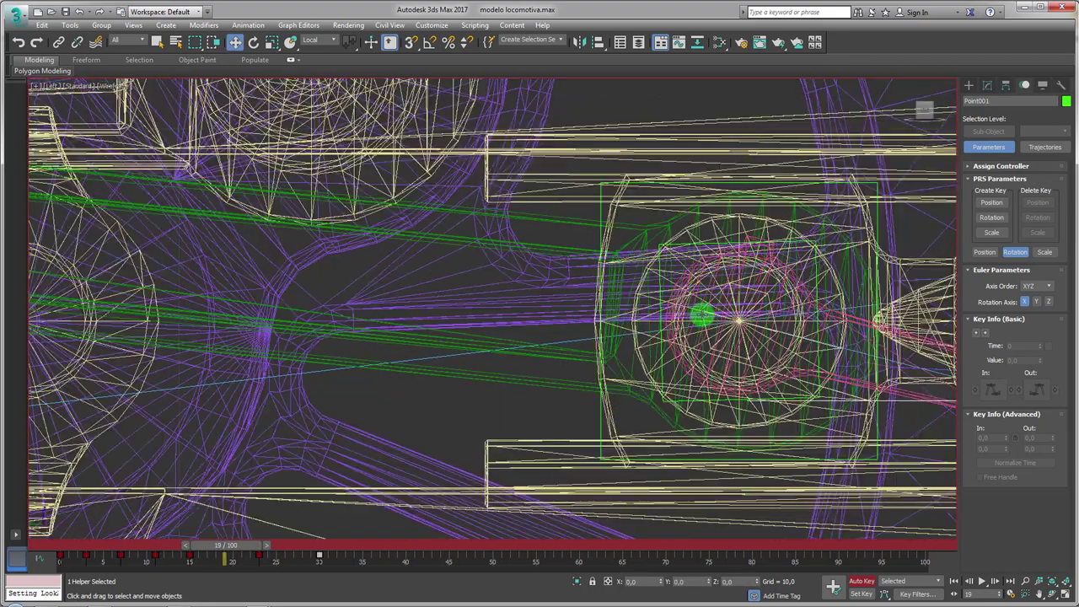
pyautogui.moveTo(699, 313); pyautogui.dragTo(405, 301, button='middle')
pyautogui.scroll(2, 578, 281)
pyautogui.scroll(3, 572, 349)
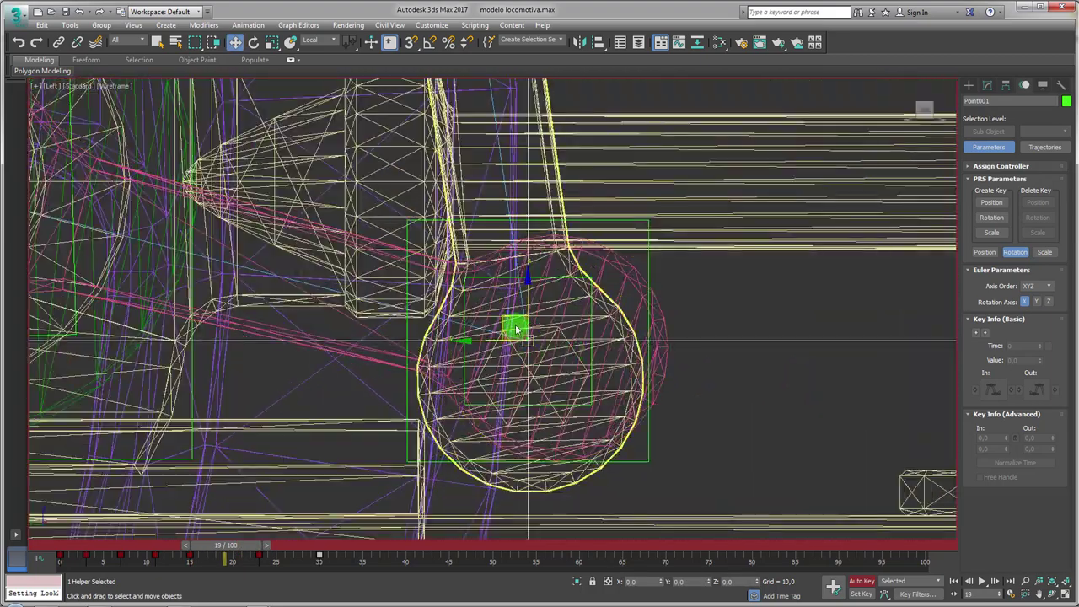
# - Key Point001 on the crank pin at frames 19 and 27, then select its animation keys
pyautogui.moveTo(512, 317)
pyautogui.mouseDown()
pyautogui.moveTo(510, 353)
pyautogui.moveTo(527, 353)
pyautogui.mouseUp()
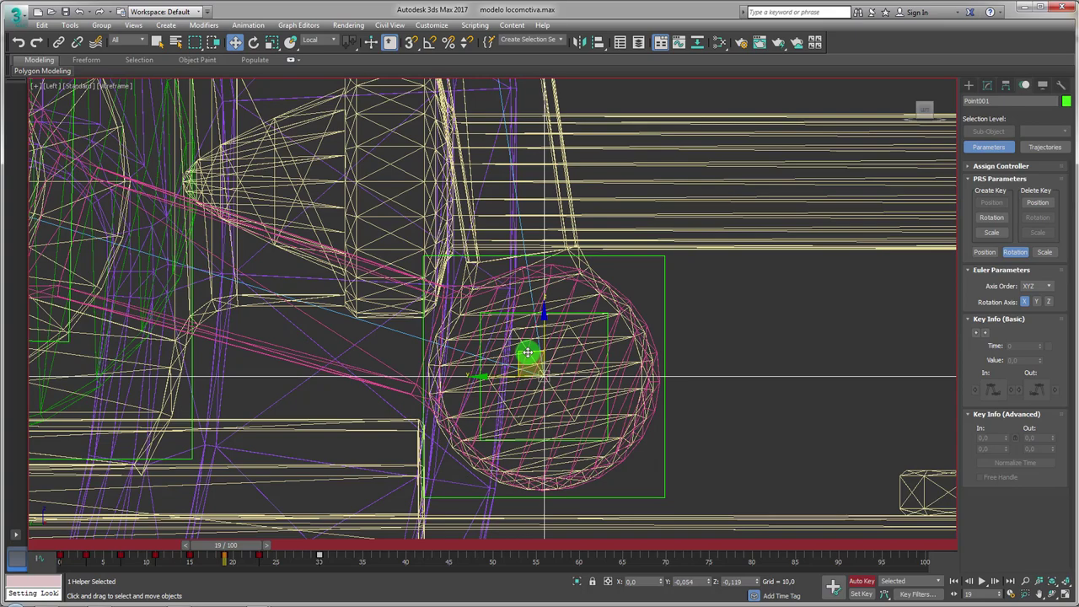
pyautogui.moveTo(273, 550); pyautogui.dragTo(318, 547)
pyautogui.moveTo(399, 367); pyautogui.dragTo(511, 325, button='middle')
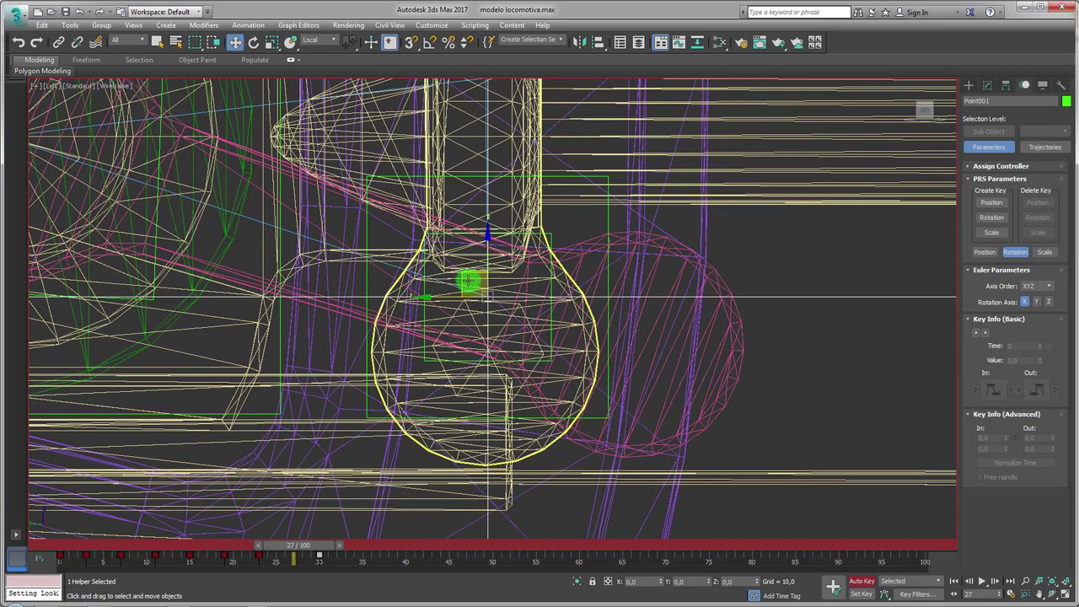
pyautogui.moveTo(470, 275)
pyautogui.mouseDown()
pyautogui.moveTo(498, 365)
pyautogui.moveTo(570, 391)
pyautogui.moveTo(619, 340)
pyautogui.moveTo(618, 318)
pyautogui.mouseUp()
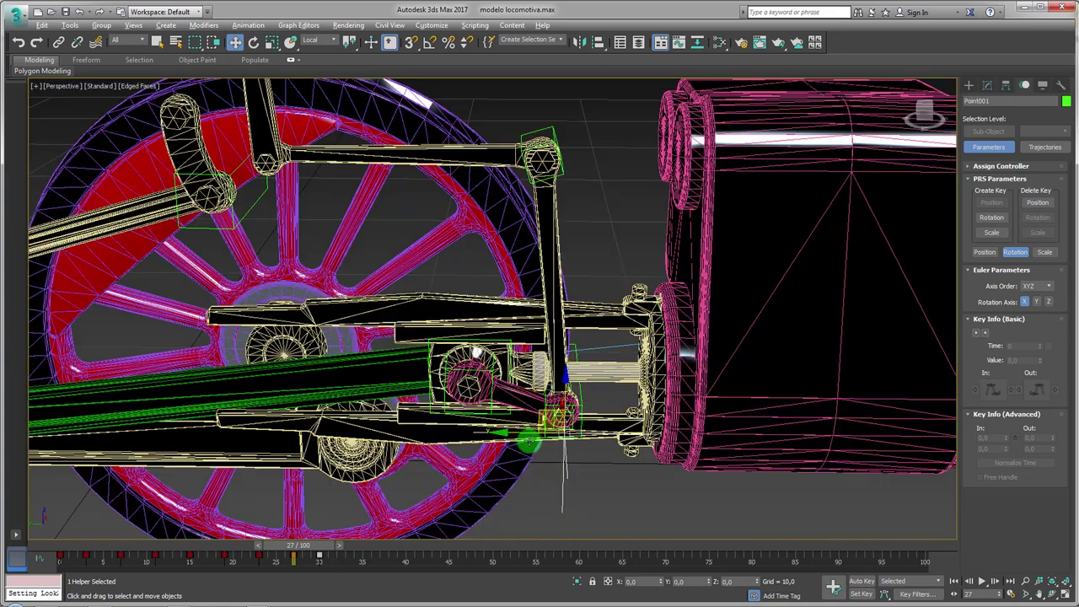
pyautogui.keyDown('alt'); pyautogui.moveTo(596, 419); pyautogui.dragTo(559, 410, button='middle'); pyautogui.keyUp('alt')
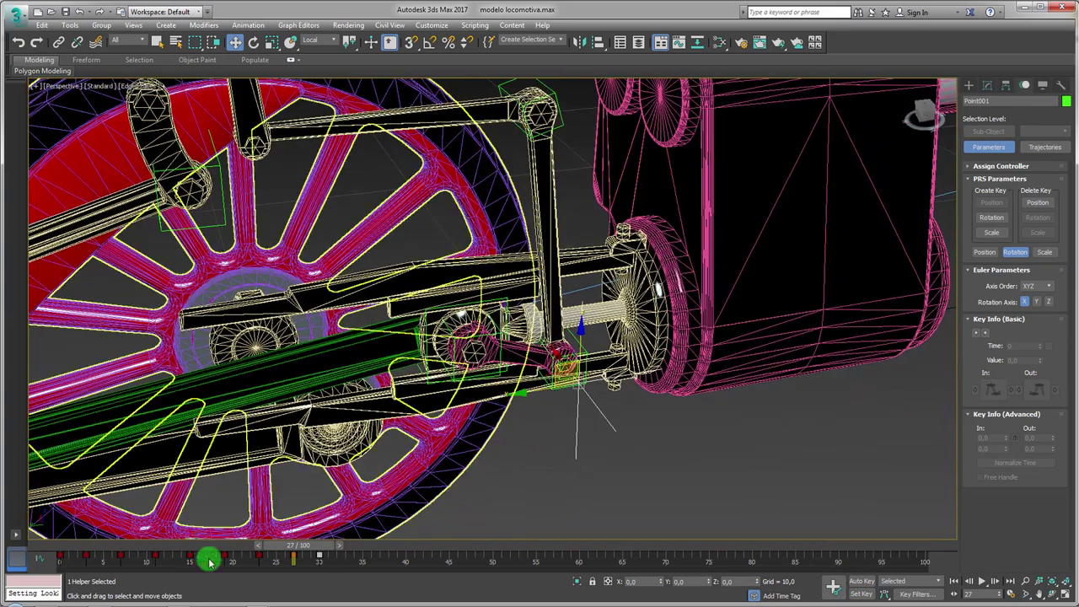
pyautogui.moveTo(317, 554)
pyautogui.mouseDown()
pyautogui.moveTo(10, 544)
pyautogui.moveTo(428, 545)
pyautogui.moveTo(19, 545)
pyautogui.mouseUp()
# - In the Curve Editor, set Point001's Out-of-Range Type to Loop
pyautogui.press('w')
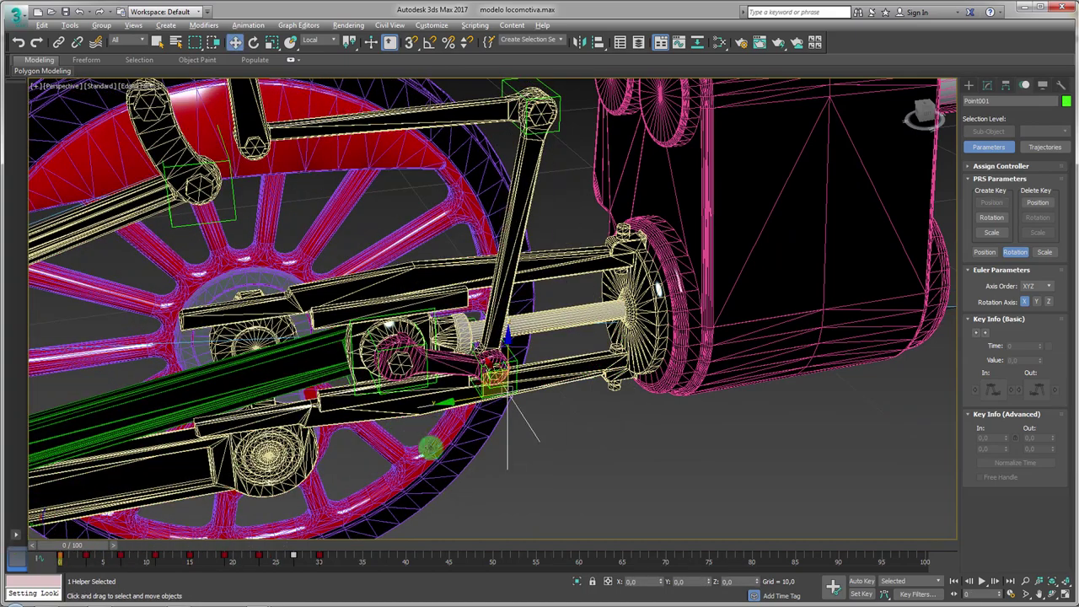
pyautogui.keyDown('alt'); pyautogui.moveTo(430, 448); pyautogui.dragTo(576, 389, button='middle'); pyautogui.keyUp('alt')
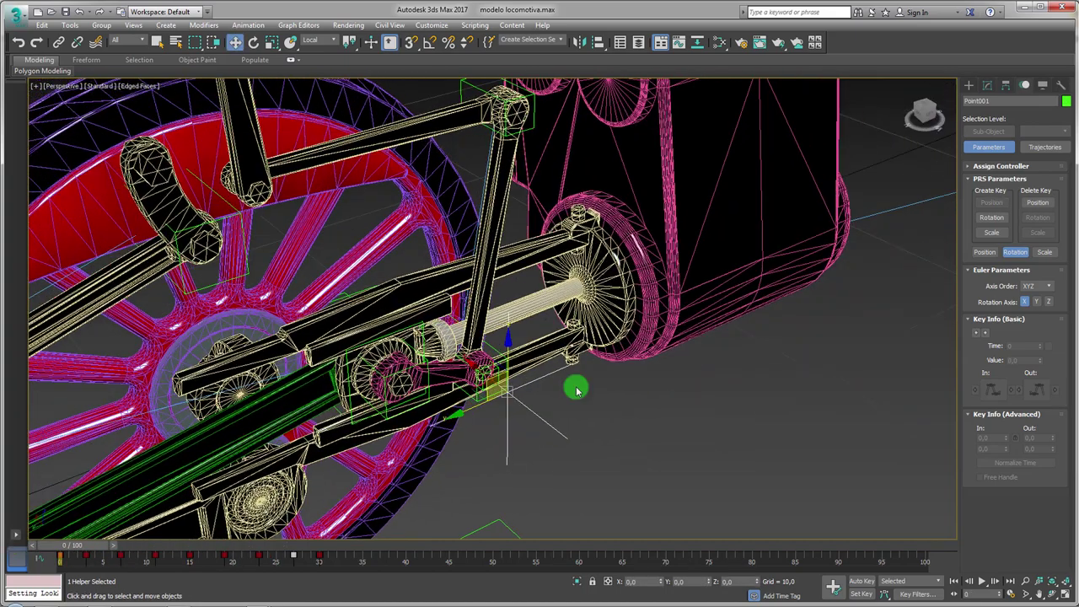
pyautogui.click(679, 42)
pyautogui.moveTo(291, 226); pyautogui.dragTo(537, 226, button='middle')
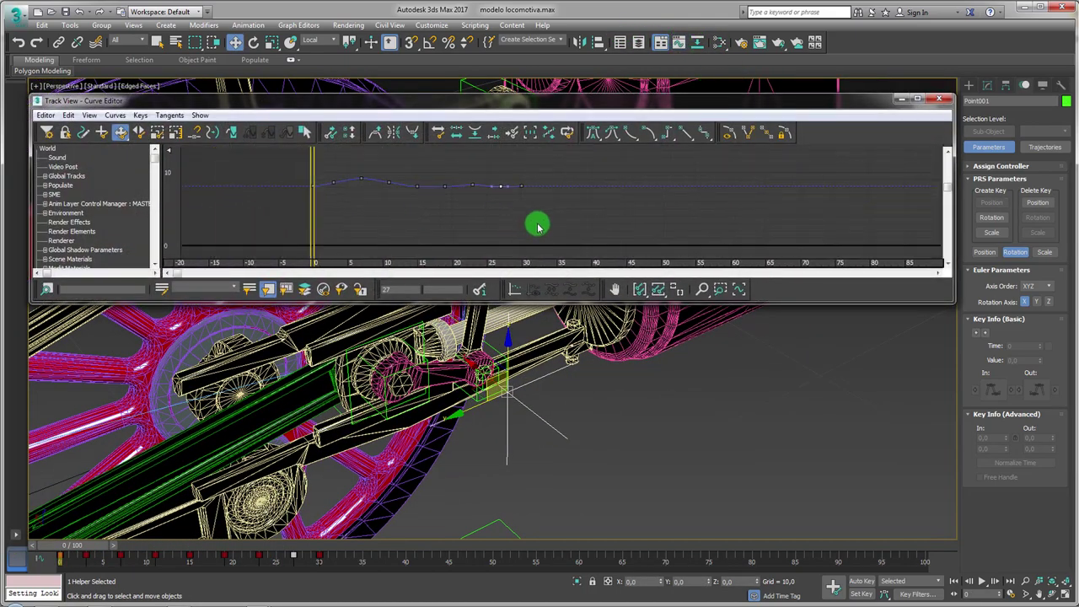
pyautogui.click(86, 117)
pyautogui.moveTo(94, 179)
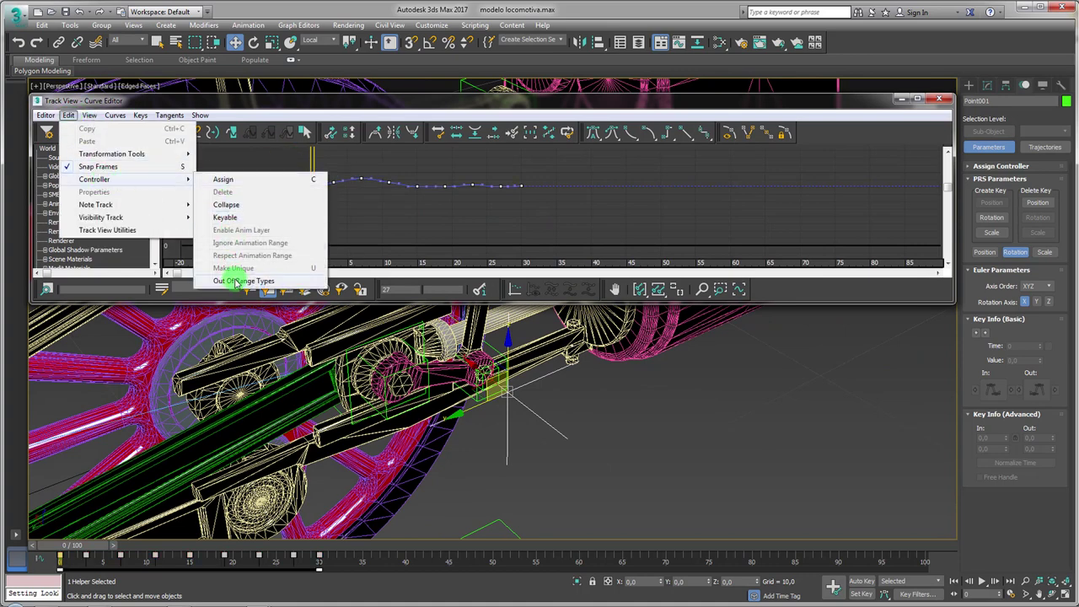
pyautogui.click(236, 282)
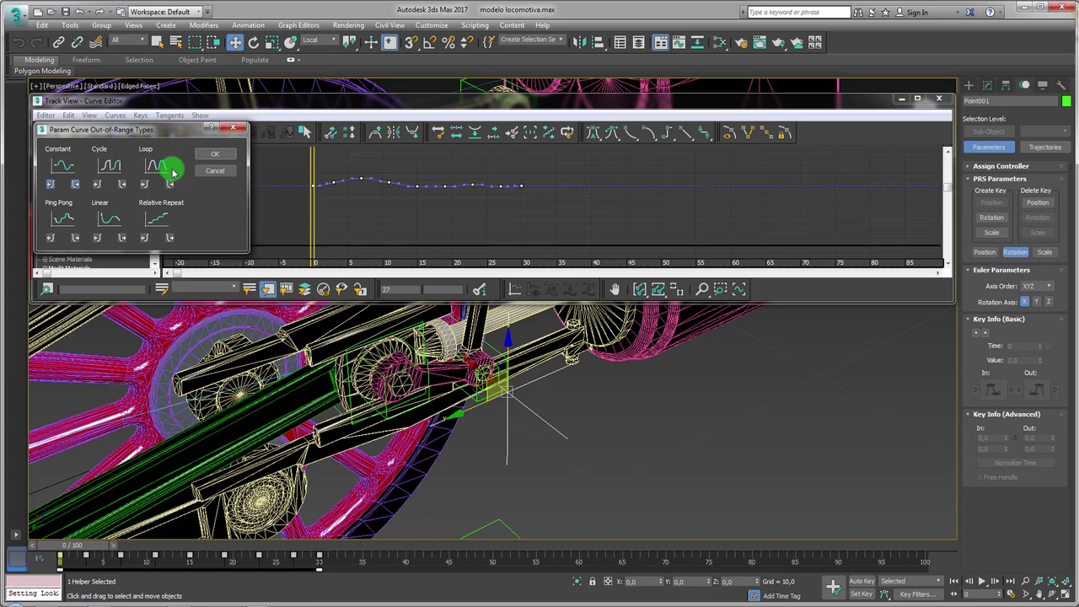
pyautogui.click(215, 155)
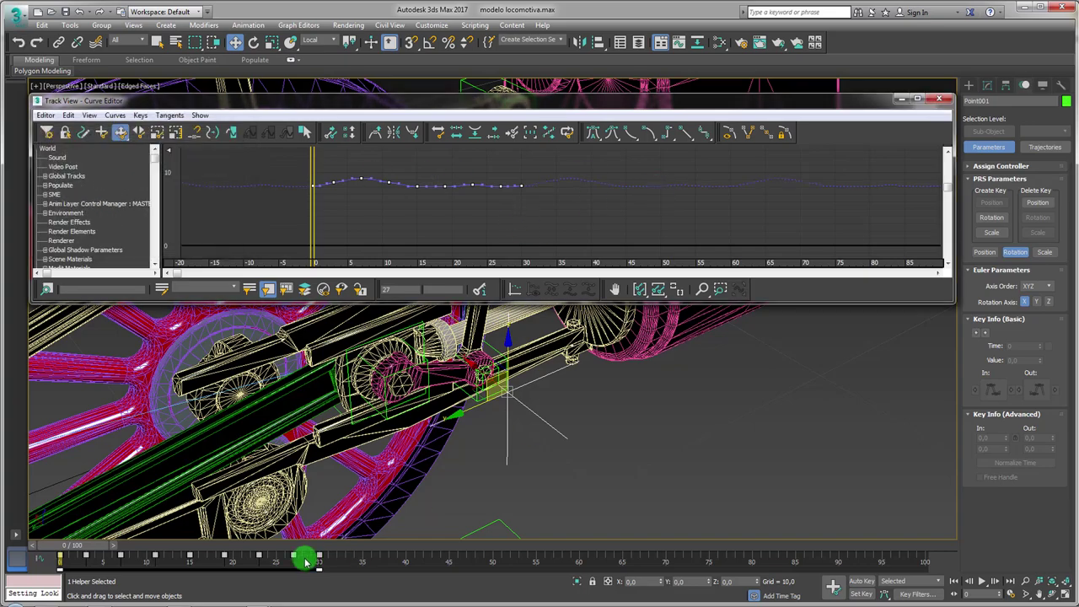
# - Close the Curve Editor, select Dummy003 and play the animation to about frame 49
pyautogui.moveTo(123, 547)
pyautogui.mouseDown()
pyautogui.moveTo(534, 505)
pyautogui.moveTo(59, 516)
pyautogui.mouseUp()
pyautogui.click(939, 100)
pyautogui.moveTo(723, 344)
pyautogui.keyDown('alt'); pyautogui.mouseDown(button='middle')
pyautogui.moveTo(759, 393)
pyautogui.moveTo(694, 405)
pyautogui.moveTo(683, 337)
pyautogui.moveTo(694, 315)
pyautogui.mouseUp(button='middle'); pyautogui.keyUp('alt')
pyautogui.click(624, 383)
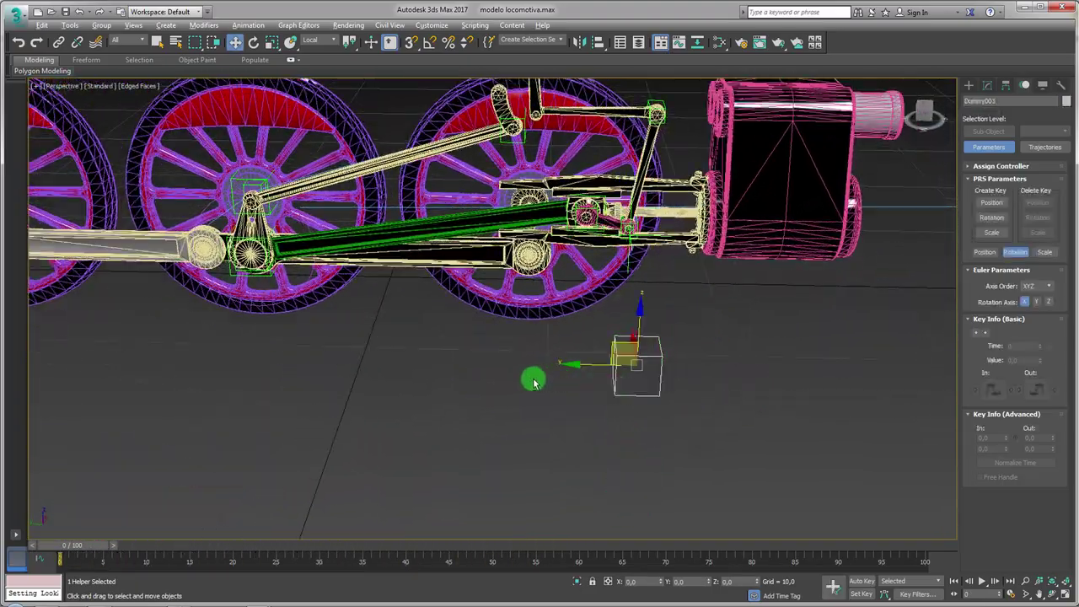
pyautogui.moveTo(532, 376)
pyautogui.keyDown('alt'); pyautogui.mouseDown(button='middle')
pyautogui.moveTo(595, 374)
pyautogui.moveTo(558, 411)
pyautogui.mouseUp(button='middle'); pyautogui.keyUp('alt')
pyautogui.moveTo(84, 548)
pyautogui.mouseDown()
pyautogui.moveTo(514, 514)
pyautogui.moveTo(754, 511)
pyautogui.moveTo(76, 521)
pyautogui.moveTo(8, 508)
pyautogui.mouseUp()
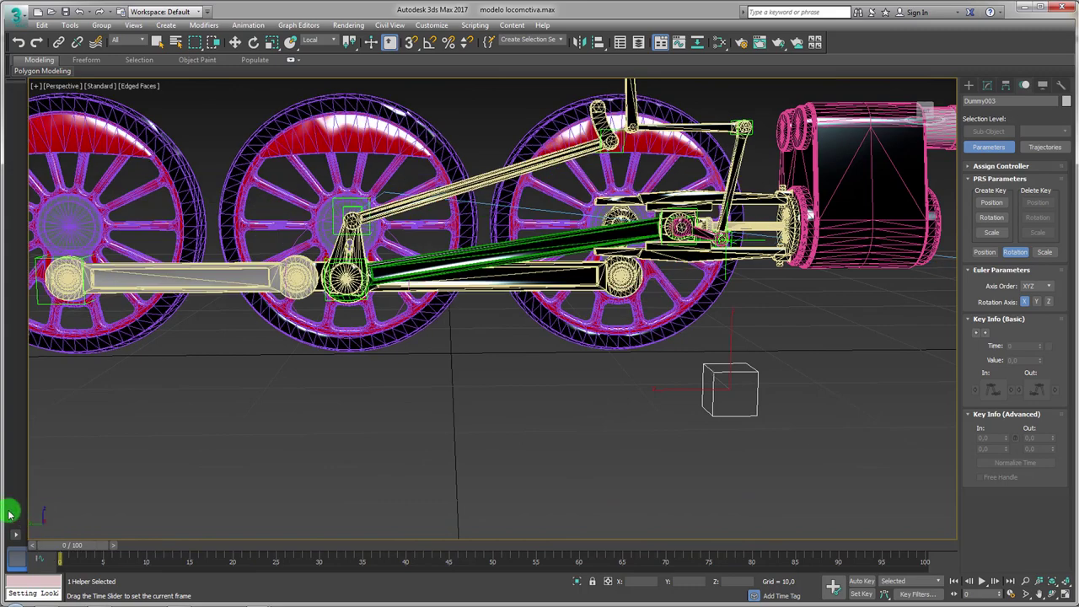
# - Switch to Move and select the Dummy009 helper to check its constraint
pyautogui.press('w')
pyautogui.keyDown('alt'); pyautogui.moveTo(561, 402); pyautogui.dragTo(571, 402, button='middle'); pyautogui.keyUp('alt')
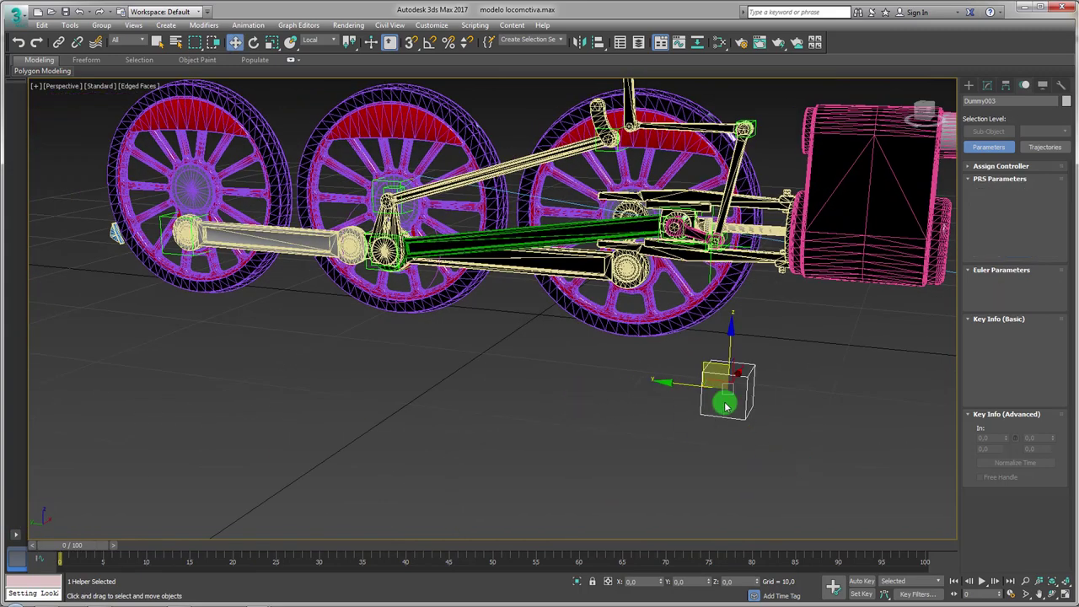
pyautogui.scroll(-5, 725, 406)
pyautogui.scroll(3, 725, 406)
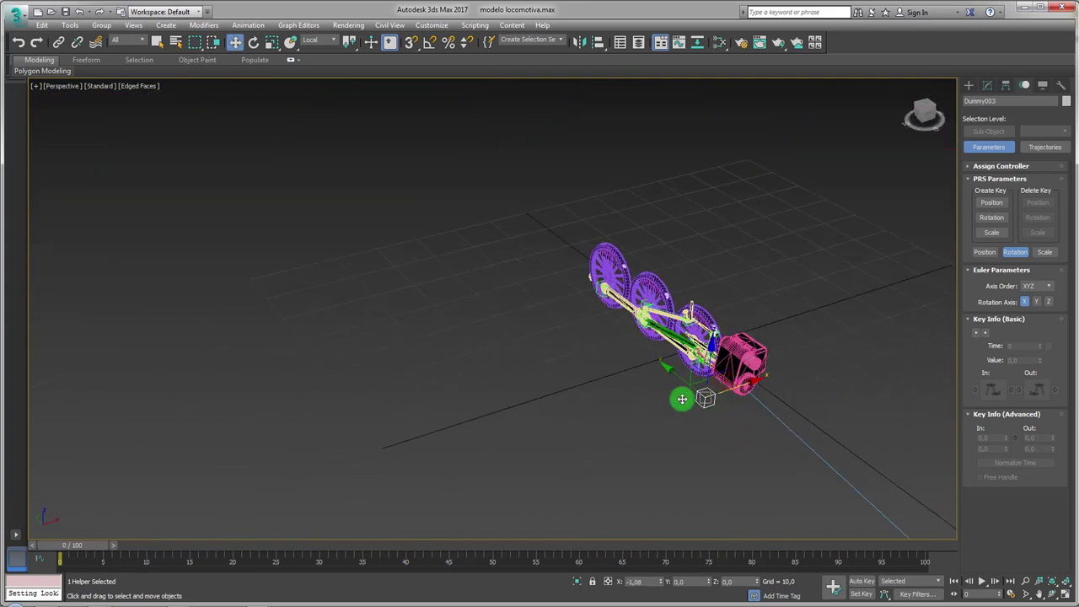
pyautogui.moveTo(630, 411)
pyautogui.keyDown('alt'); pyautogui.mouseDown(button='middle')
pyautogui.moveTo(612, 325)
pyautogui.moveTo(554, 345)
pyautogui.mouseUp(button='middle'); pyautogui.keyUp('alt')
pyautogui.scroll(3, 450, 376)
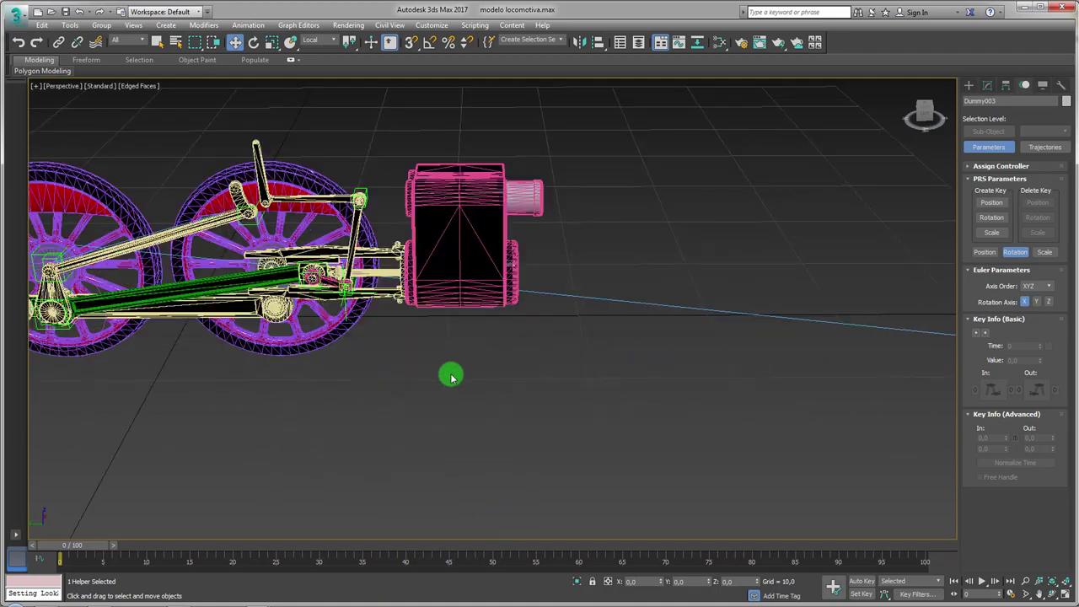
pyautogui.scroll(3, 527, 345)
pyautogui.scroll(3, 413, 278)
pyautogui.scroll(2, 382, 218)
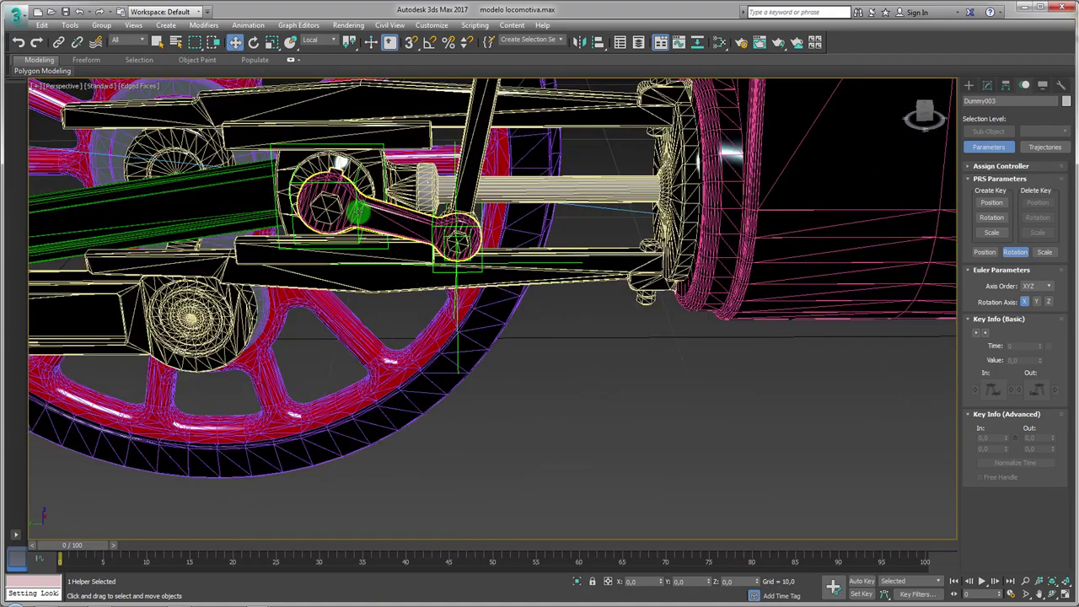
pyautogui.click(354, 215)
pyautogui.moveTo(356, 217)
pyautogui.keyDown('alt'); pyautogui.mouseDown(button='middle')
pyautogui.moveTo(424, 277)
pyautogui.moveTo(446, 344)
pyautogui.mouseUp(button='middle'); pyautogui.keyUp('alt')
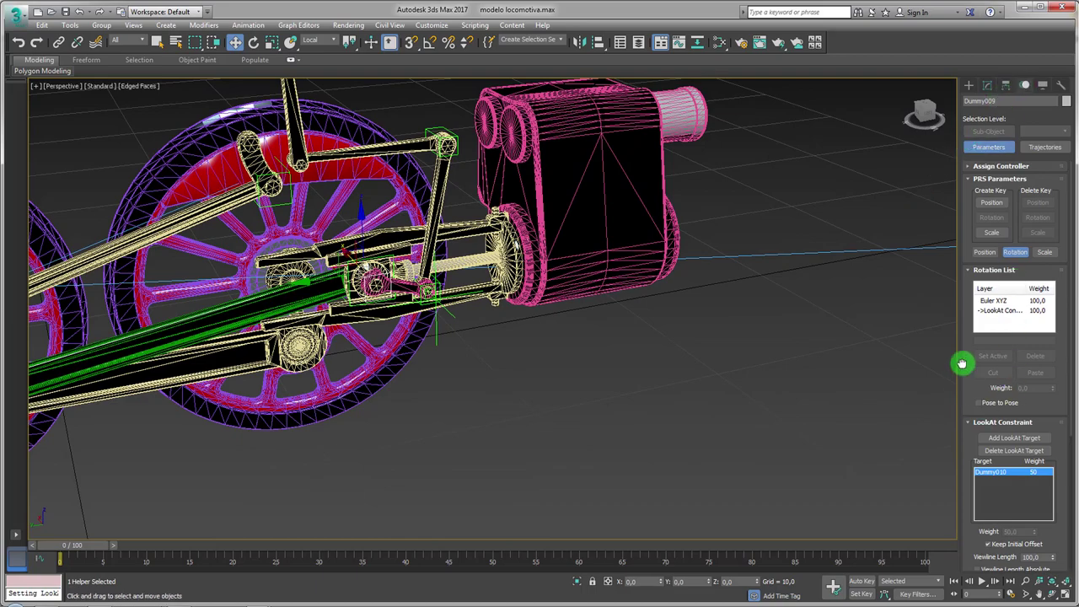
pyautogui.scroll(-5, 962, 363)
pyautogui.scroll(3, 380, 278)
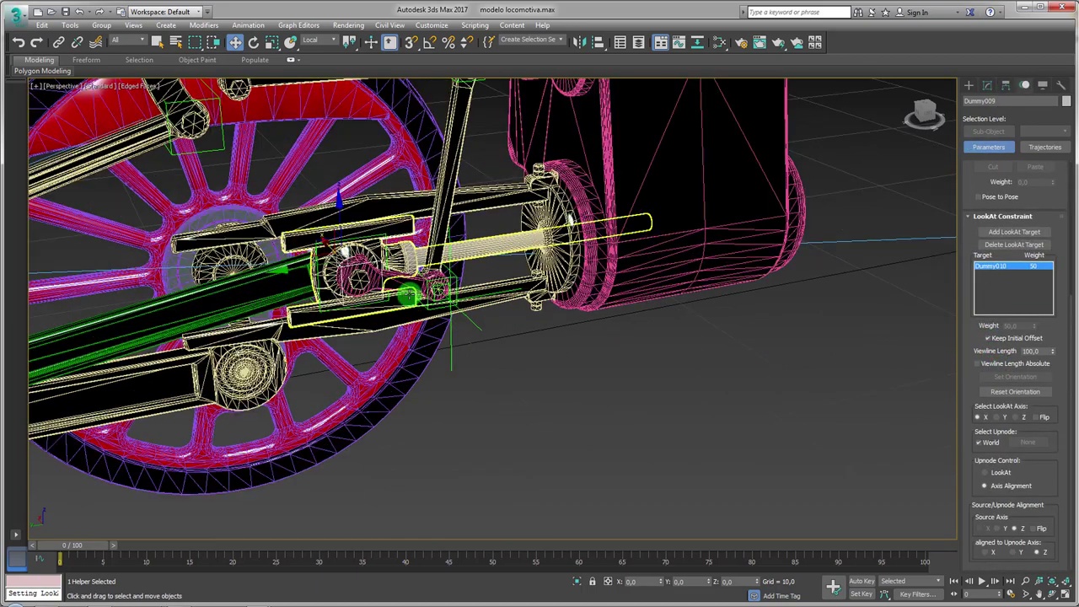
# - Inspect the arc piece's orientation constraint, the small crank link, and Dummy009 again
pyautogui.moveTo(380, 279)
pyautogui.keyDown('alt'); pyautogui.mouseDown(button='middle')
pyautogui.moveTo(435, 283)
pyautogui.moveTo(446, 230)
pyautogui.mouseUp(button='middle'); pyautogui.keyUp('alt')
pyautogui.scroll(2, 445, 229)
pyautogui.scroll(2, 369, 253)
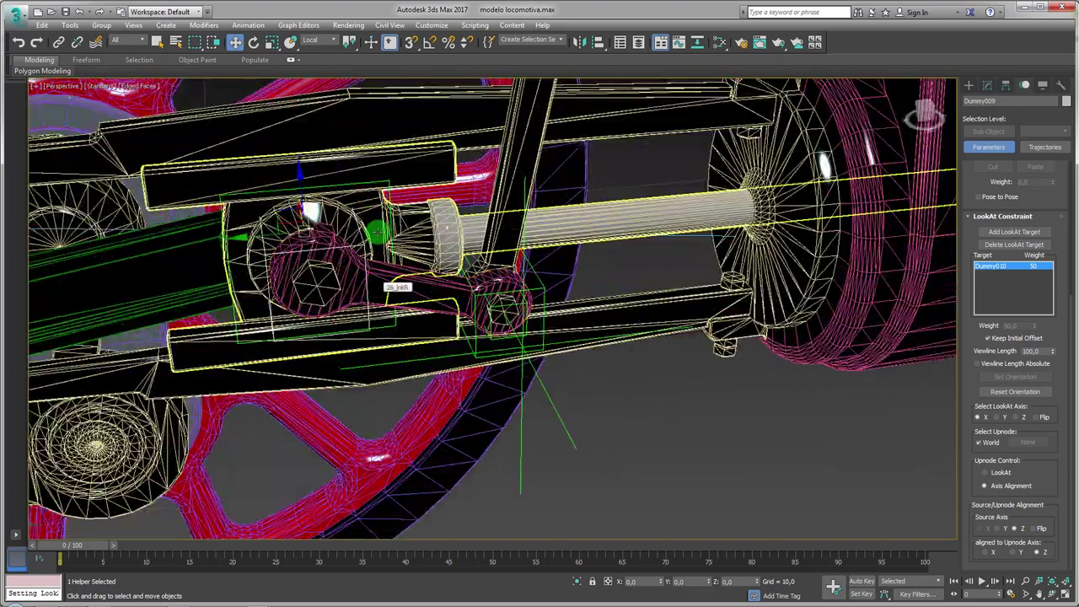
pyautogui.click(394, 206)
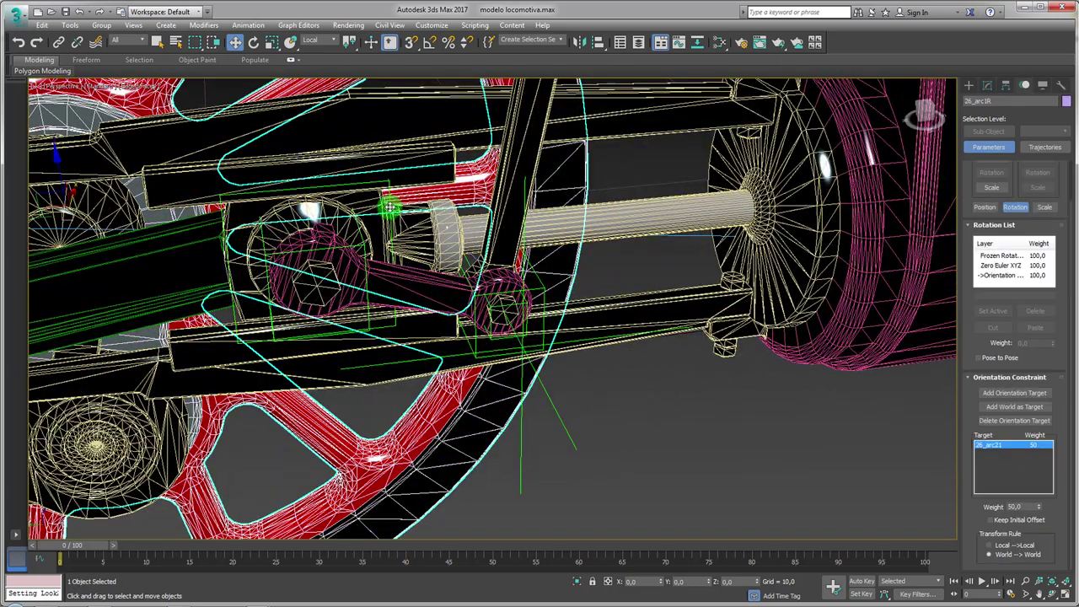
pyautogui.click(395, 206)
pyautogui.scroll(-3, 390, 215)
pyautogui.scroll(-3, 390, 215)
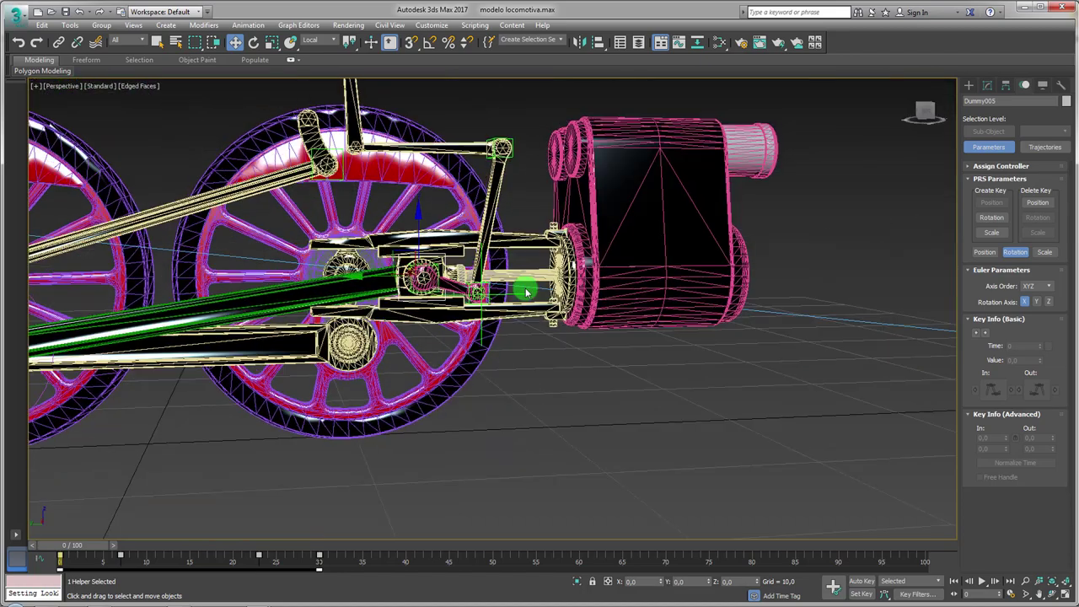
pyautogui.scroll(-2, 390, 215)
pyautogui.scroll(2, 445, 276)
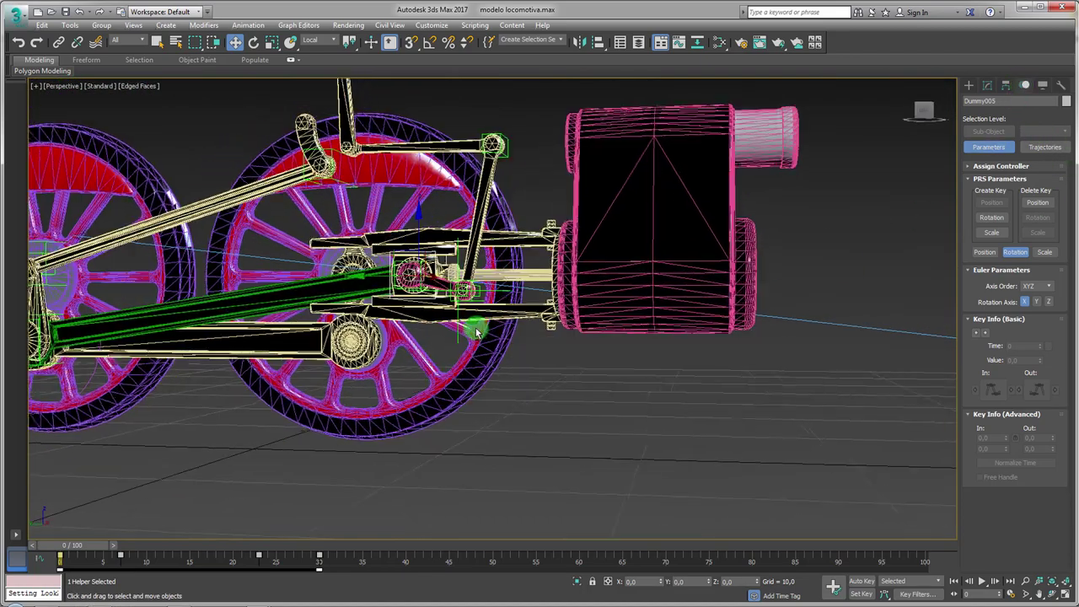
pyautogui.scroll(2, 445, 277)
pyautogui.scroll(2, 445, 277)
pyautogui.click(446, 276)
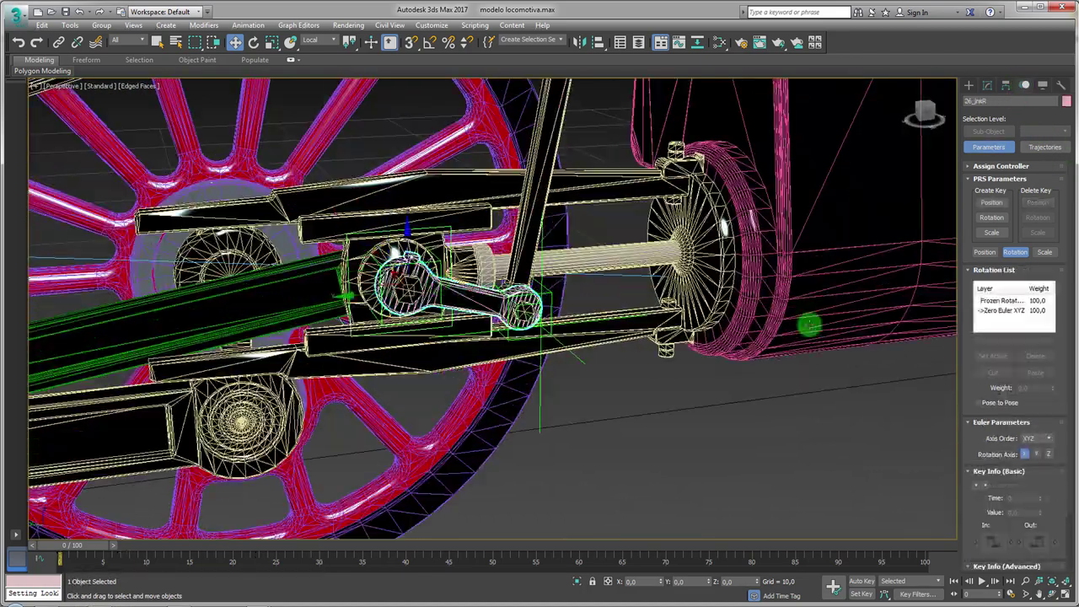
pyautogui.click(409, 268)
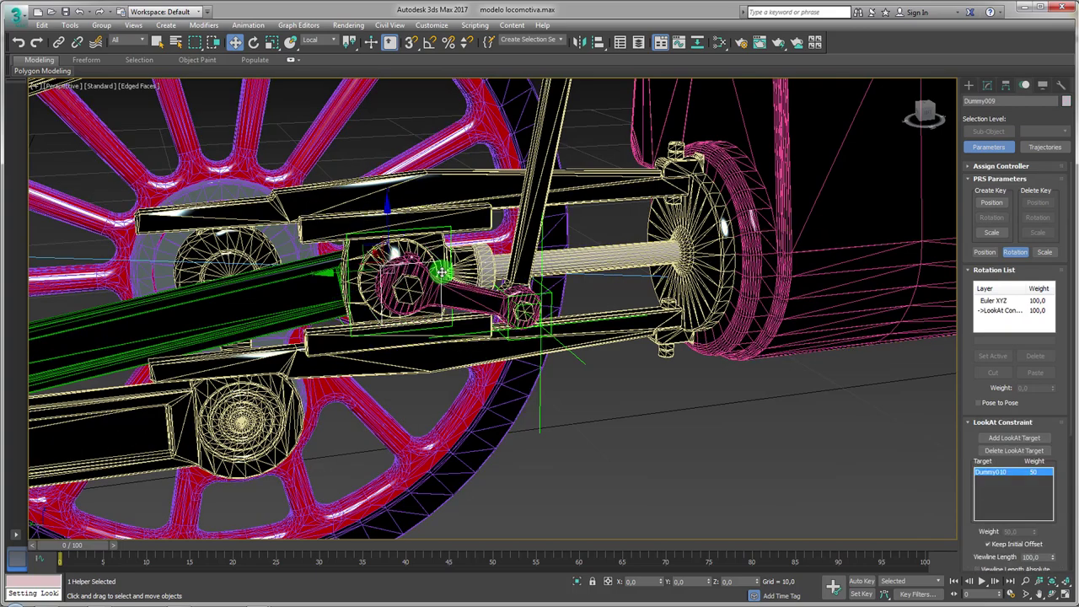
pyautogui.scroll(-5, 385, 247)
# - Scrub to frame 12 and select the cylinder, piston and rod parts
pyautogui.moveTo(101, 546)
pyautogui.mouseDown()
pyautogui.moveTo(229, 542)
pyautogui.moveTo(169, 543)
pyautogui.mouseUp()
pyautogui.moveTo(374, 450)
pyautogui.keyDown('alt'); pyautogui.mouseDown(button='middle')
pyautogui.moveTo(486, 431)
pyautogui.moveTo(494, 404)
pyautogui.moveTo(725, 418)
pyautogui.mouseUp(button='middle'); pyautogui.keyUp('alt')
pyautogui.moveTo(725, 417); pyautogui.dragTo(548, 103)
# - Hide the selected cylinder and rod parts
pyautogui.rightClick(573, 243)
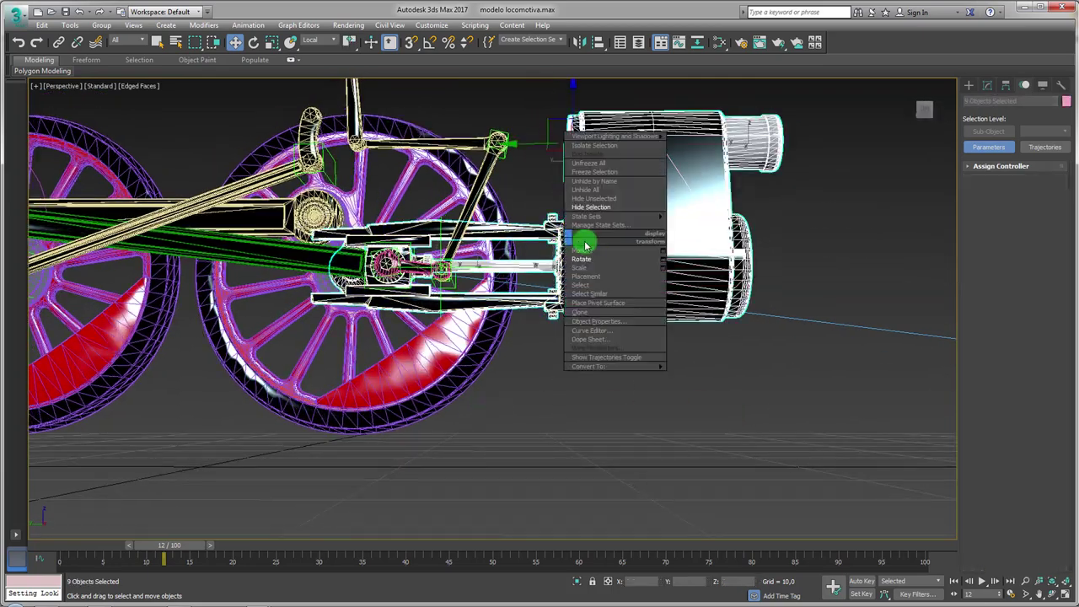
pyautogui.click(602, 207)
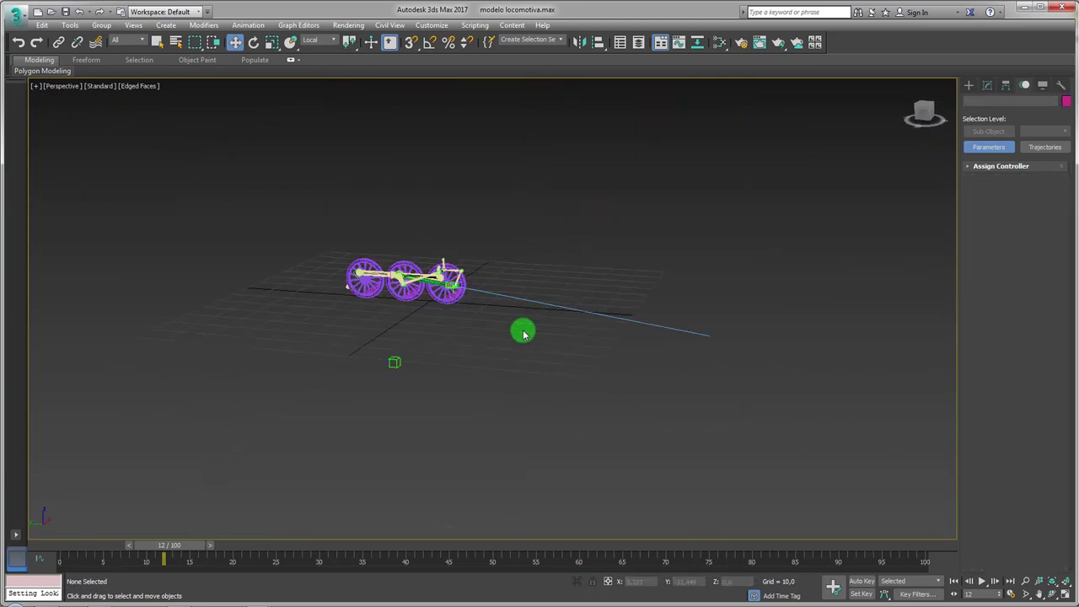
pyautogui.scroll(4, 248, 177)
pyautogui.scroll(4, 506, 253)
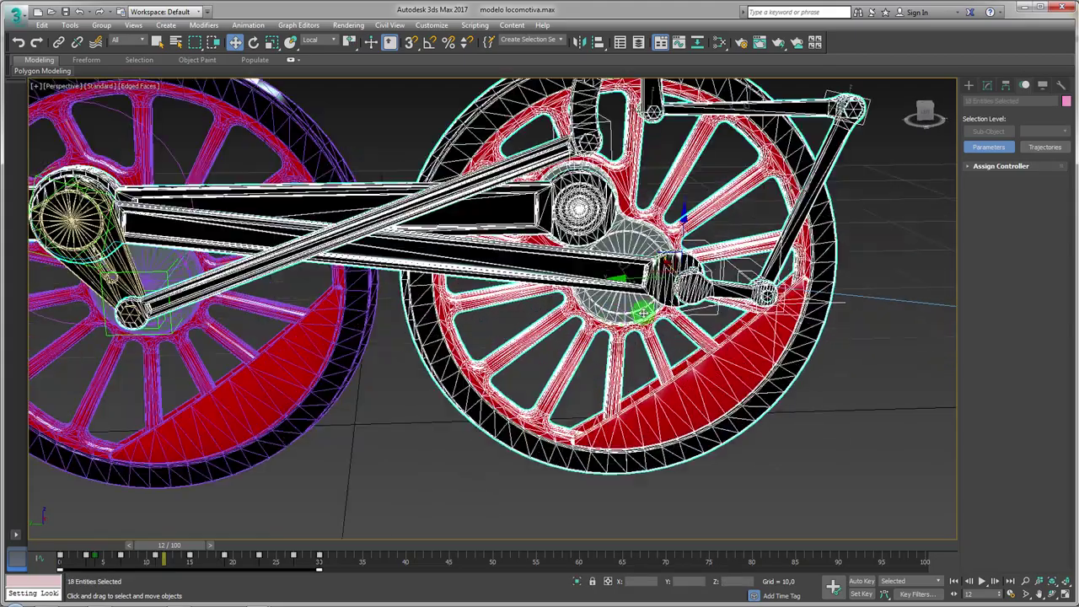
# - Select the Dummy002 crank helper and scrub the timeline to check the linkage motion
pyautogui.click(857, 415)
pyautogui.keyDown('alt'); pyautogui.moveTo(856, 414); pyautogui.dragTo(740, 466, button='middle'); pyautogui.keyUp('alt')
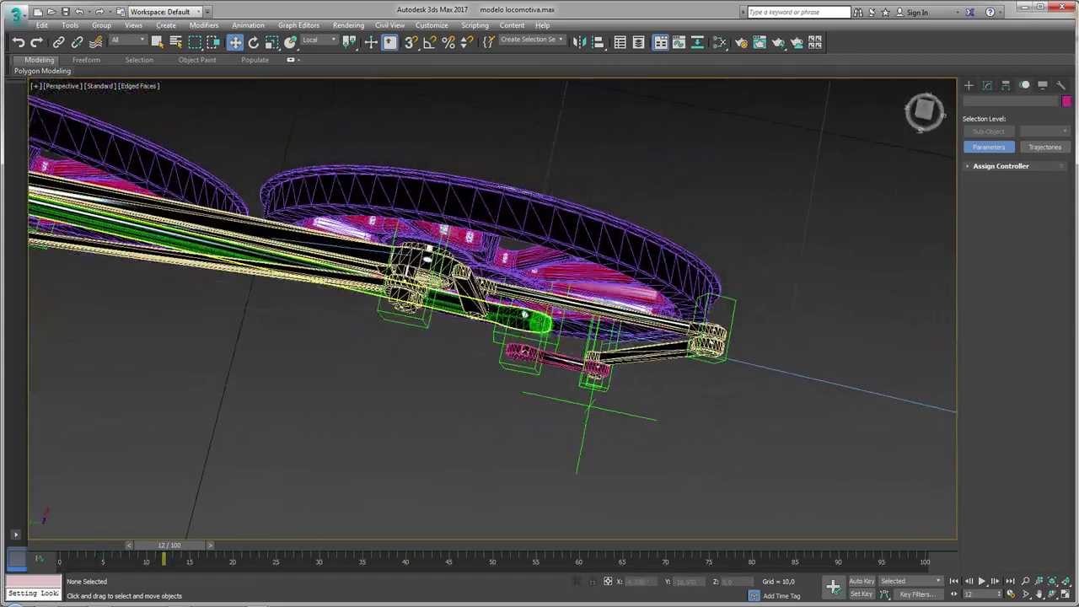
pyautogui.moveTo(740, 466)
pyautogui.keyDown('alt'); pyautogui.mouseDown(button='middle')
pyautogui.moveTo(733, 404)
pyautogui.moveTo(61, 305)
pyautogui.moveTo(439, 229)
pyautogui.mouseUp(button='middle'); pyautogui.keyUp('alt')
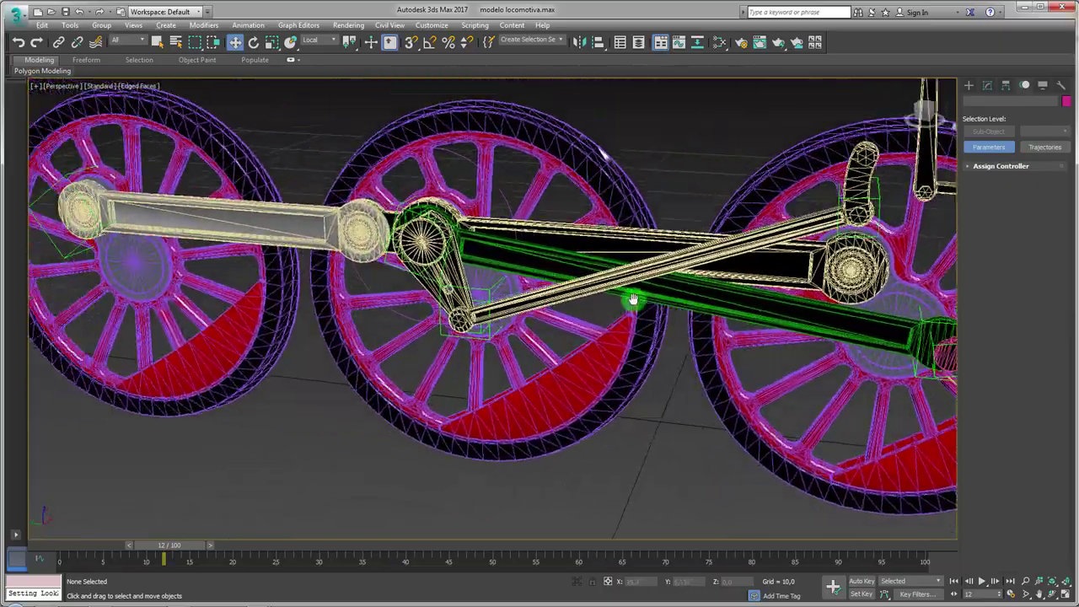
pyautogui.scroll(4, 438, 230)
pyautogui.click(466, 226)
pyautogui.scroll(-6, 466, 226)
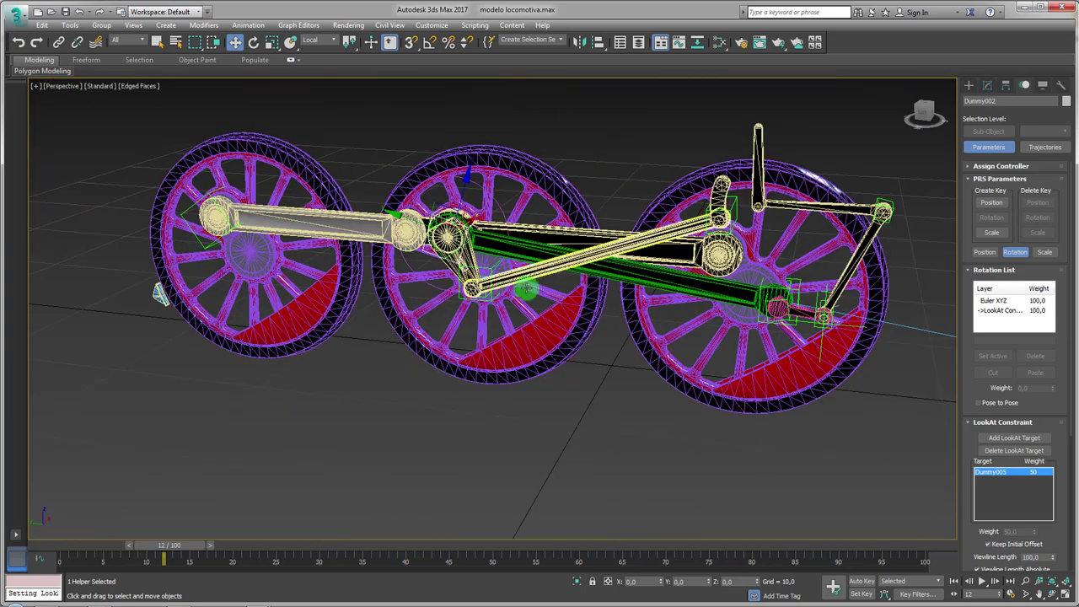
pyautogui.click(997, 406)
pyautogui.moveTo(975, 390); pyautogui.dragTo(964, 211)
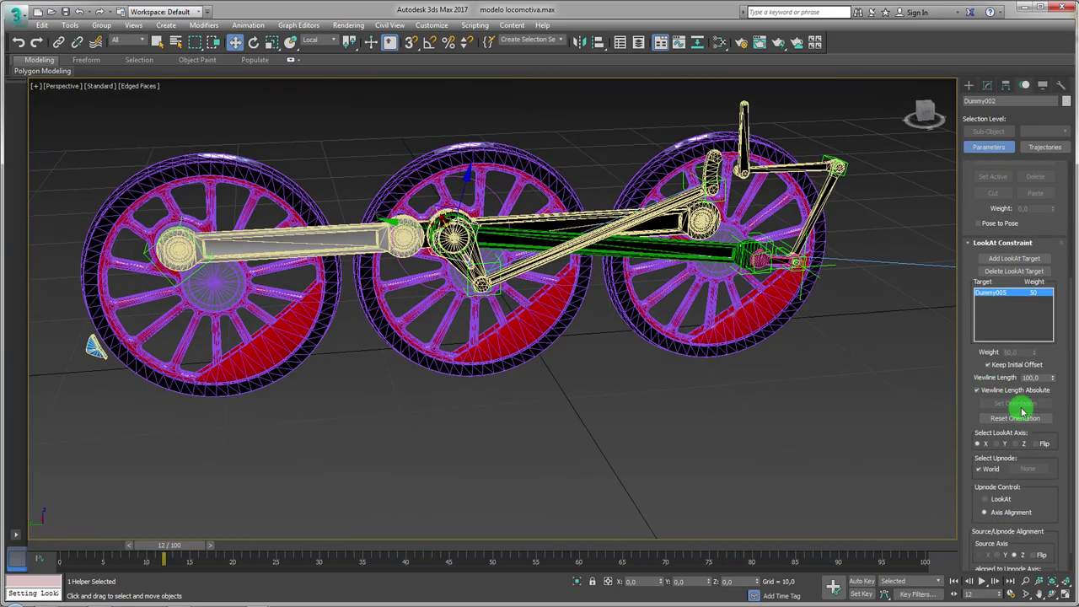
pyautogui.moveTo(839, 363); pyautogui.dragTo(730, 372, button='middle')
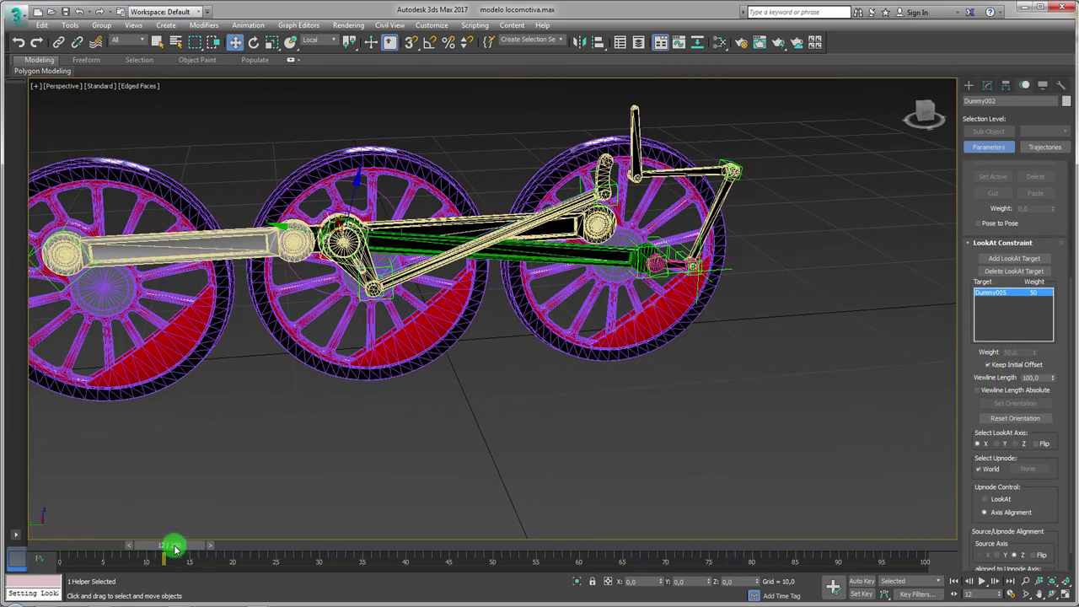
pyautogui.moveTo(174, 548); pyautogui.dragTo(59, 548)
pyautogui.moveTo(585, 466)
pyautogui.mouseDown(button='middle')
pyautogui.moveTo(643, 457)
pyautogui.moveTo(645, 435)
pyautogui.mouseUp(button='middle')
# - Unhide all the hidden locomotive parts, confirming with Yes
pyautogui.rightClick(645, 435)
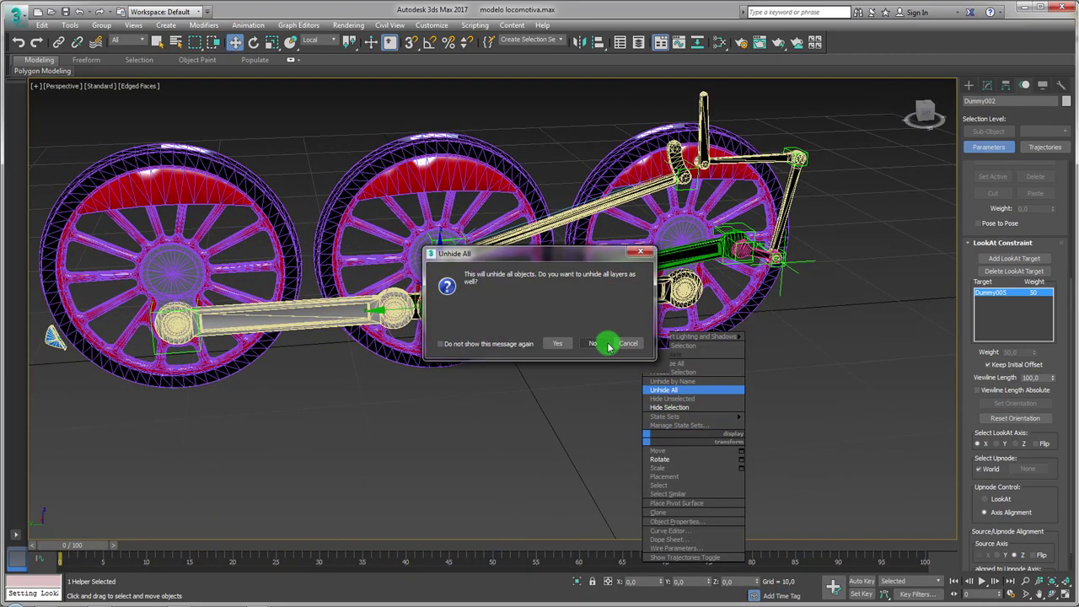
pyautogui.click(560, 344)
pyautogui.moveTo(660, 385)
pyautogui.keyDown('alt'); pyautogui.mouseDown(button='middle')
pyautogui.moveTo(607, 380)
pyautogui.moveTo(511, 397)
pyautogui.mouseUp(button='middle'); pyautogui.keyUp('alt')
# - Zoom onto the crank, advance the animation, and move the helper dummy onto the wheel-hub pin
pyautogui.moveTo(98, 544)
pyautogui.mouseDown()
pyautogui.moveTo(655, 548)
pyautogui.moveTo(74, 554)
pyautogui.mouseUp()
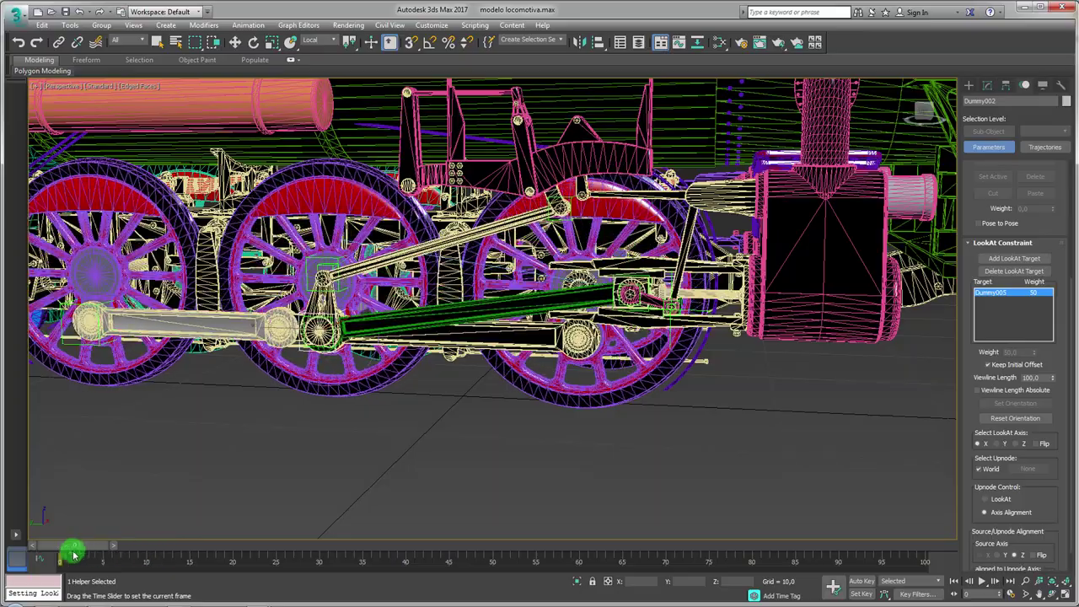
pyautogui.scroll(2, 278, 249)
pyautogui.scroll(2, 278, 249)
pyautogui.scroll(2, 278, 249)
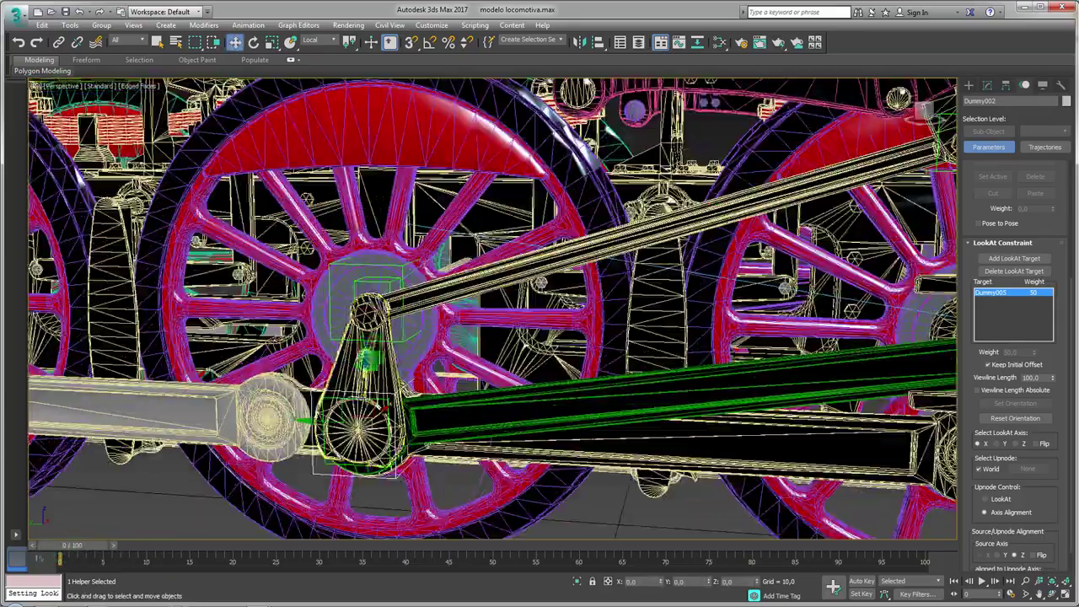
pyautogui.scroll(1, 278, 249)
pyautogui.moveTo(92, 544); pyautogui.dragTo(343, 549)
pyautogui.moveTo(407, 236); pyautogui.dragTo(382, 285)
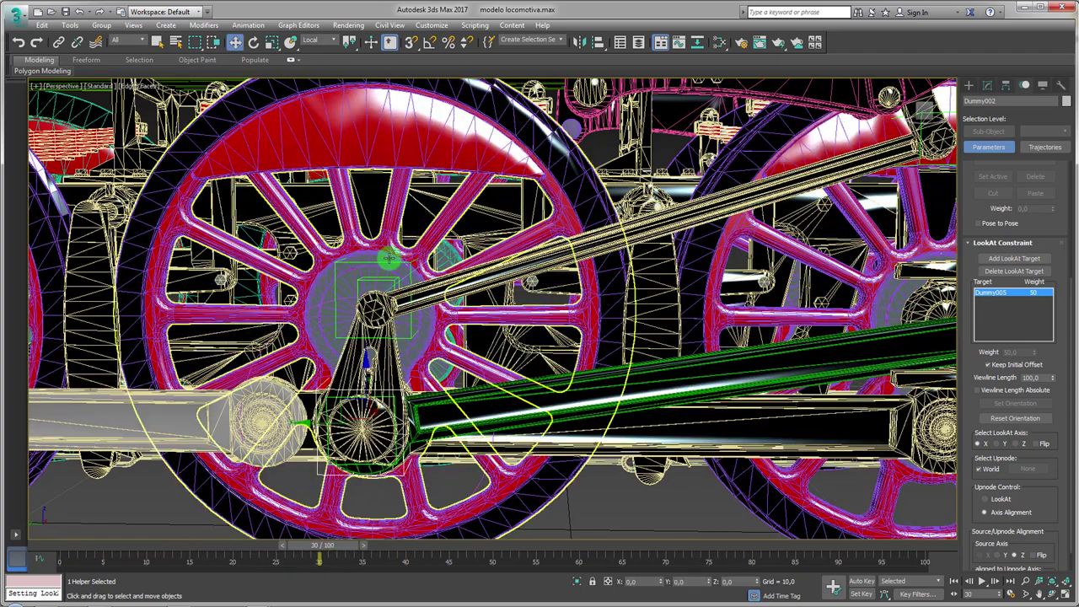
# - With Auto Key on, nudge Dummy007 at frame 24 to realign it with the crank pin
pyautogui.click(371, 291)
pyautogui.keyDown('alt'); pyautogui.moveTo(371, 291); pyautogui.dragTo(523, 320, button='middle'); pyautogui.keyUp('alt')
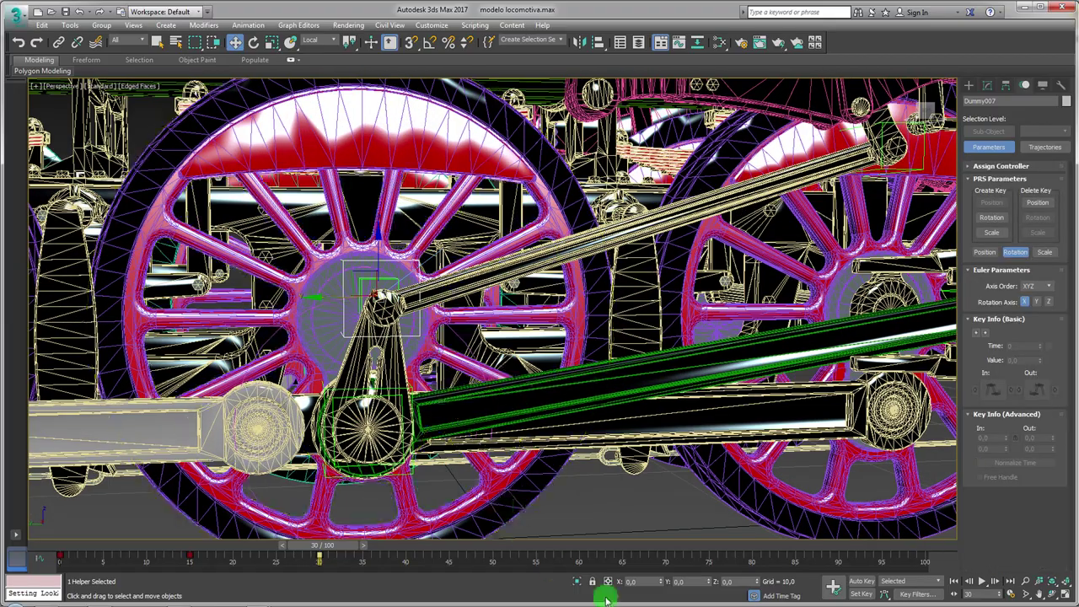
pyautogui.click(881, 586)
pyautogui.keyDown('alt'); pyautogui.moveTo(797, 540); pyautogui.dragTo(386, 454, button='middle'); pyautogui.keyUp('alt')
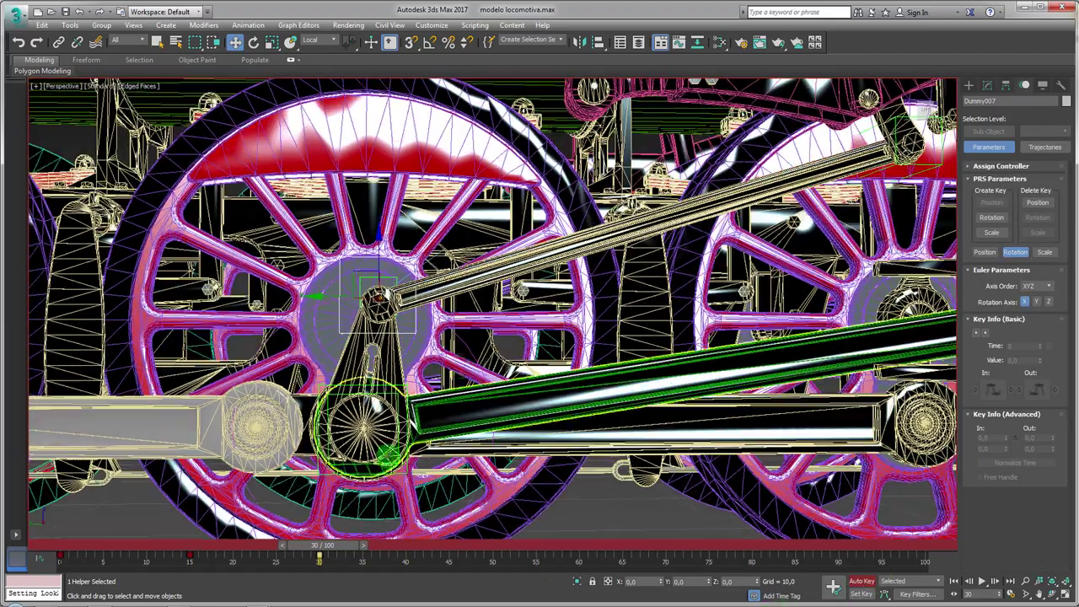
pyautogui.moveTo(355, 549); pyautogui.dragTo(291, 561)
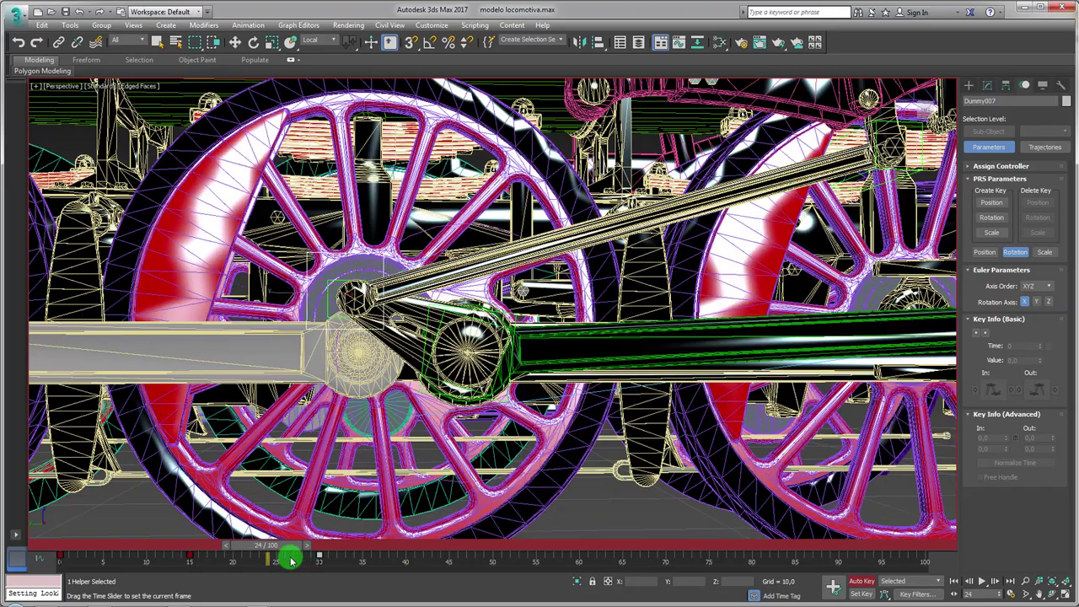
pyautogui.scroll(2, 350, 294)
pyautogui.scroll(3, 350, 293)
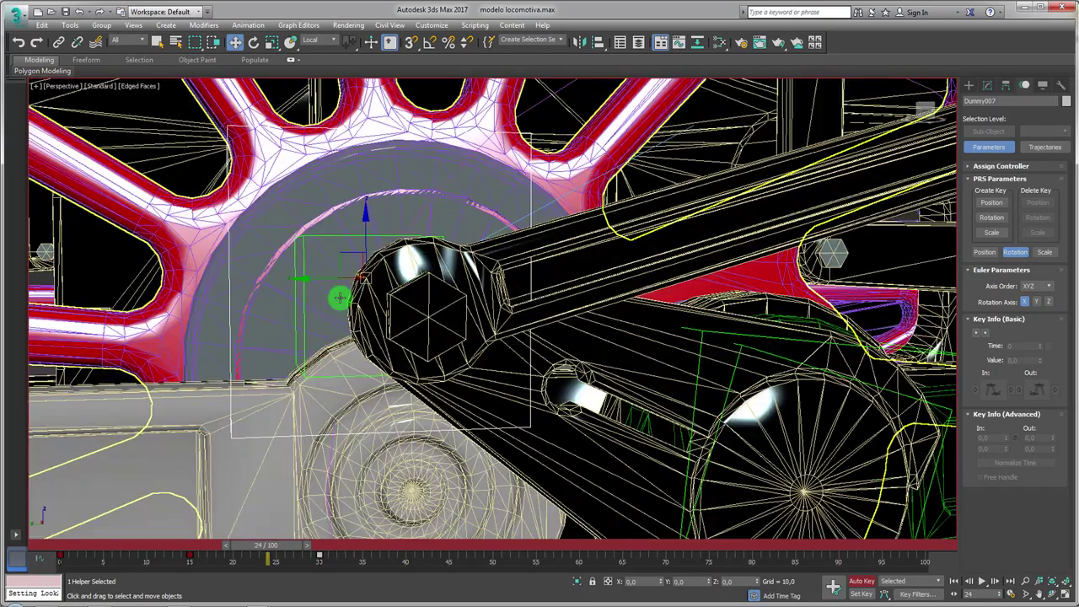
pyautogui.scroll(-2, 352, 291)
pyautogui.scroll(1, 354, 287)
pyautogui.moveTo(334, 265); pyautogui.dragTo(342, 265)
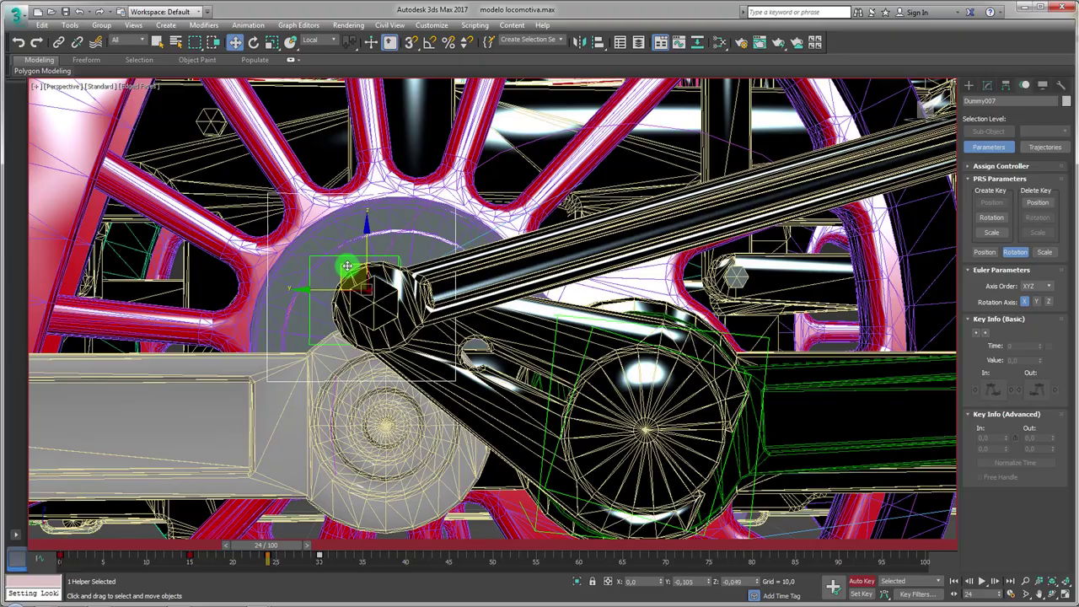
# - Scrub the wheel animation from frame 6 to about 40 to check the correction
pyautogui.moveTo(266, 547)
pyautogui.mouseDown()
pyautogui.moveTo(278, 550)
pyautogui.moveTo(149, 559)
pyautogui.mouseUp()
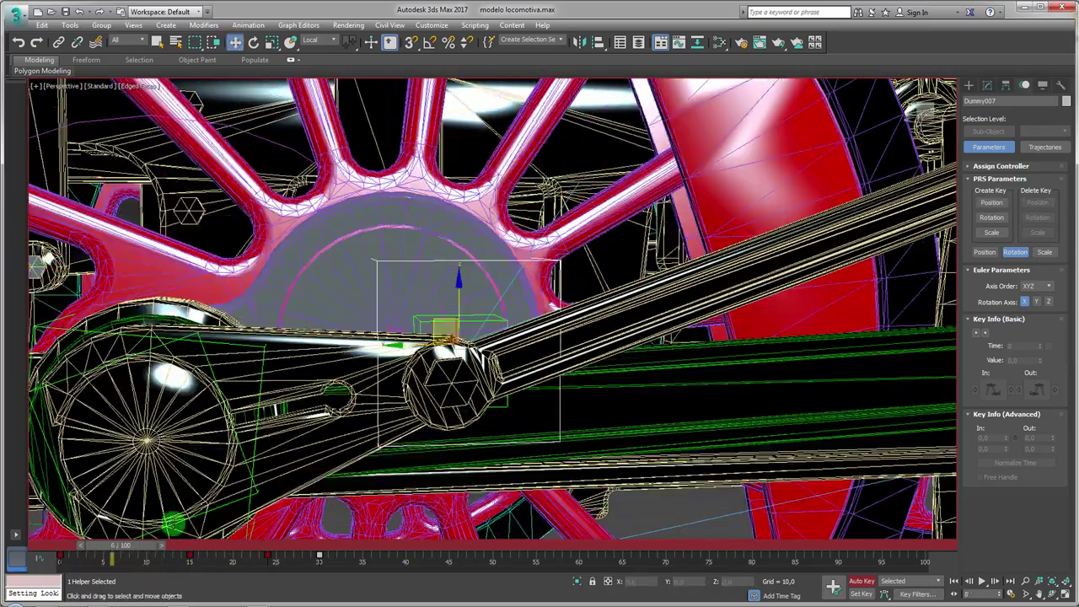
pyautogui.moveTo(446, 328)
pyautogui.mouseDown(button='middle')
pyautogui.moveTo(430, 254)
pyautogui.moveTo(405, 313)
pyautogui.moveTo(212, 516)
pyautogui.mouseUp(button='middle')
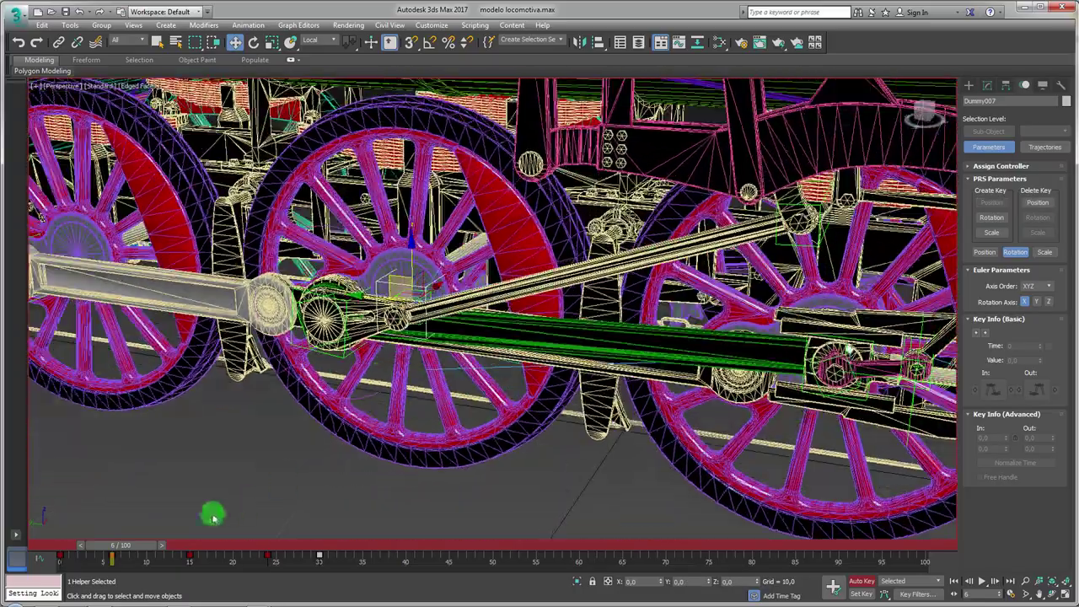
pyautogui.moveTo(139, 550); pyautogui.dragTo(209, 546)
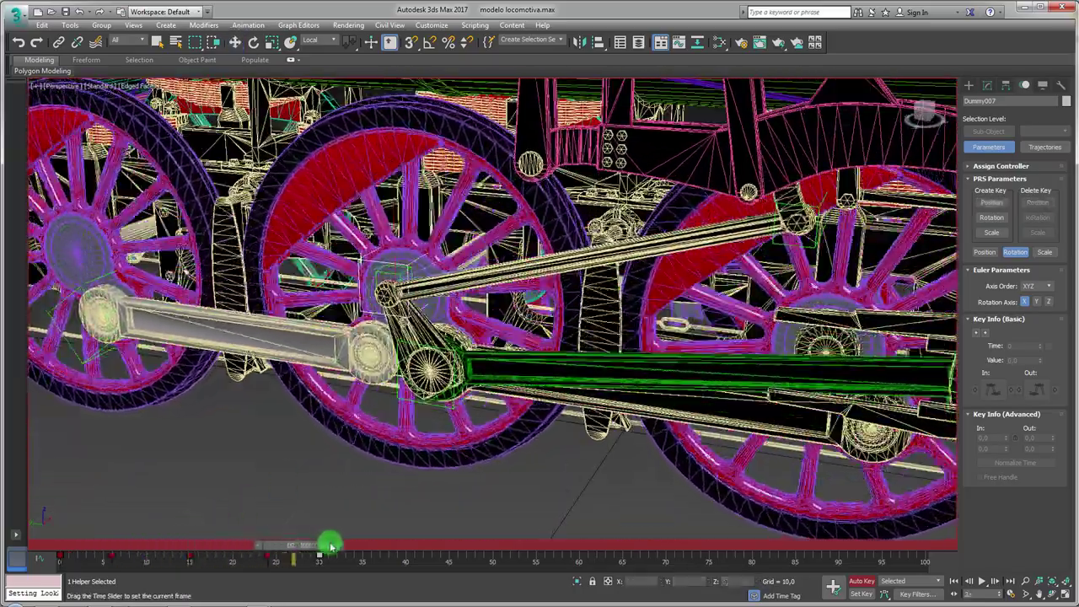
pyautogui.moveTo(392, 549); pyautogui.dragTo(444, 544)
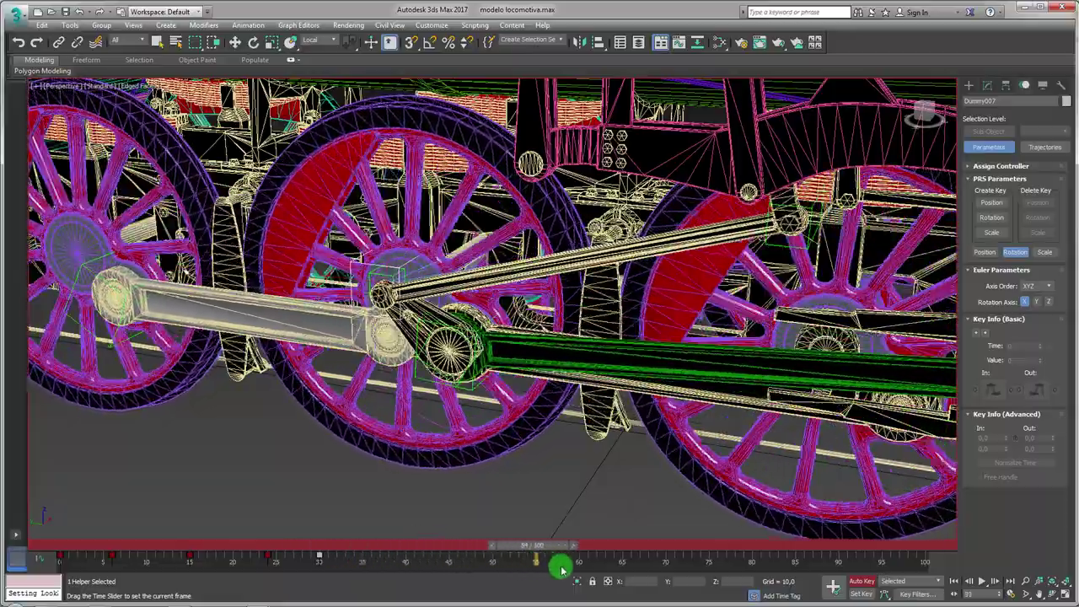
pyautogui.moveTo(562, 569)
pyautogui.mouseDown()
pyautogui.moveTo(693, 577)
pyautogui.moveTo(103, 581)
pyautogui.moveTo(315, 564)
pyautogui.mouseUp()
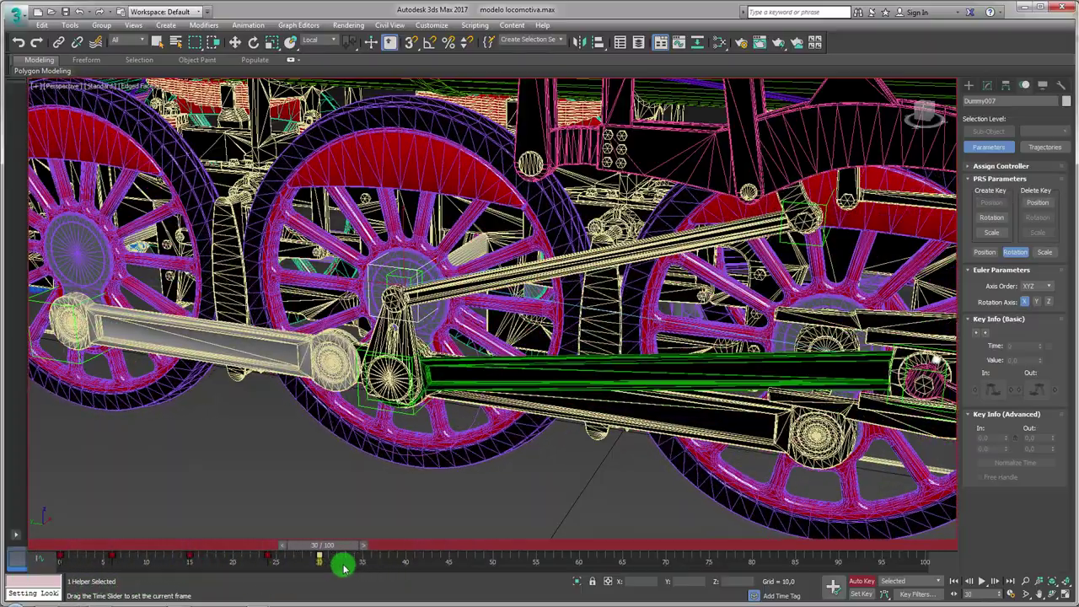
pyautogui.press('e')
pyautogui.press('w')
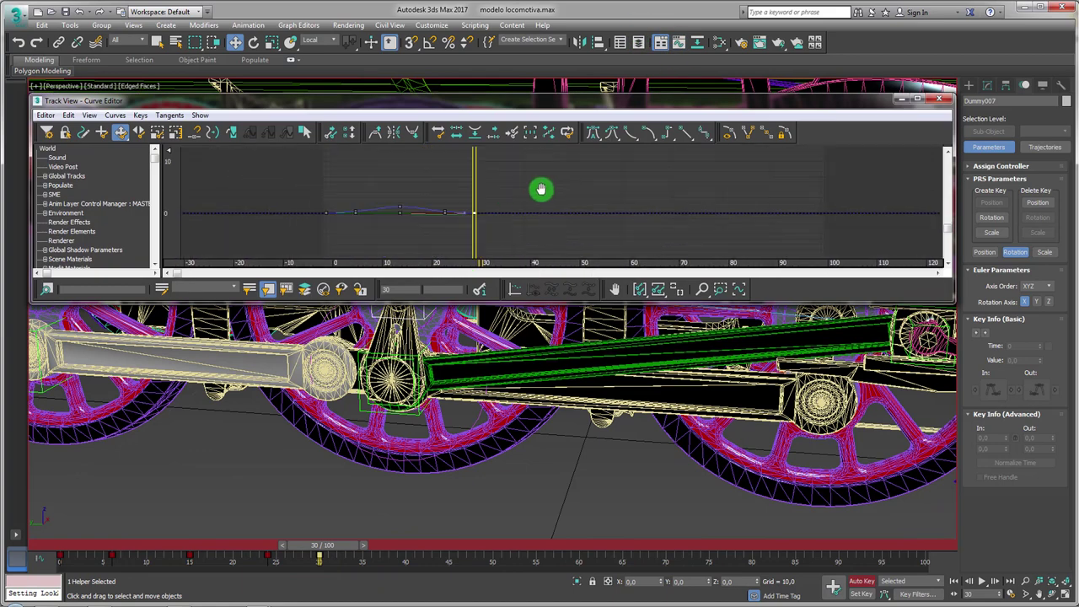
# - Give Dummy007's curve a repeating out-of-range type, close the Curve Editor, and return to frame 21
pyautogui.moveTo(489, 197); pyautogui.dragTo(445, 233, button='middle')
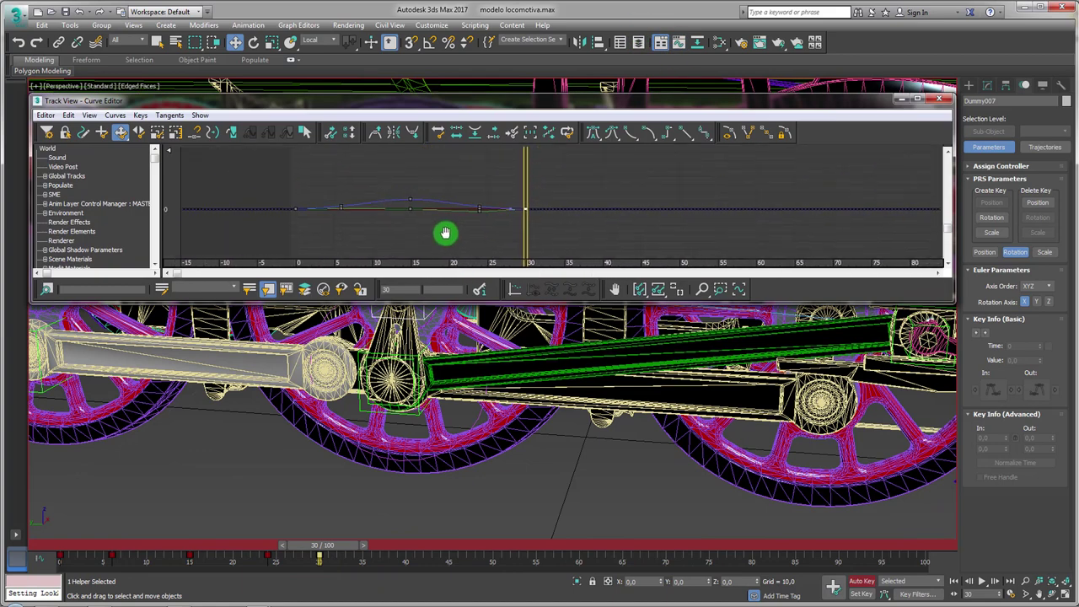
pyautogui.click(69, 116)
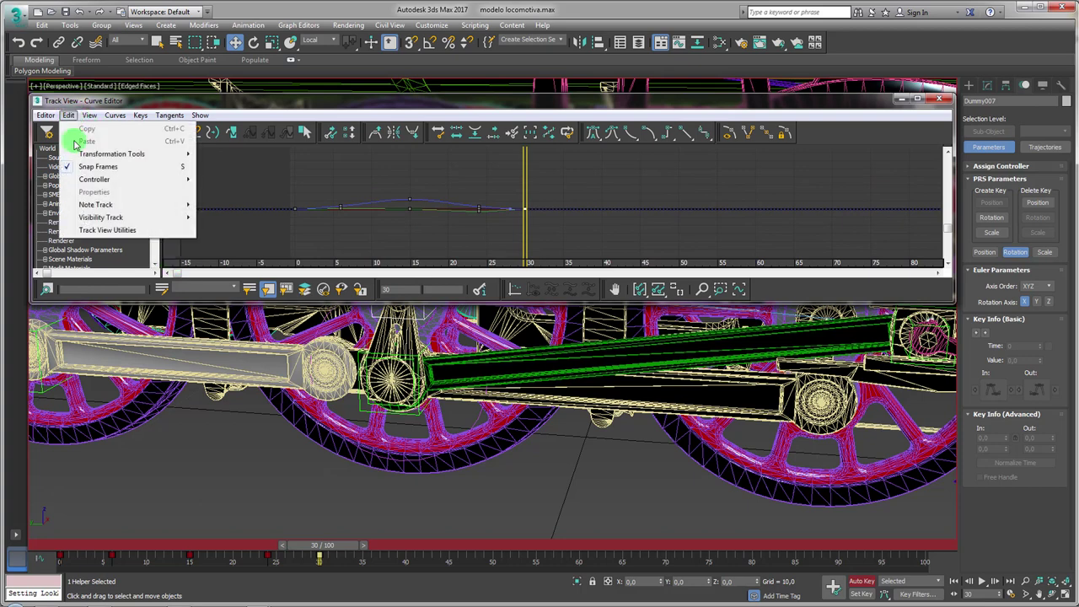
pyautogui.moveTo(94, 179)
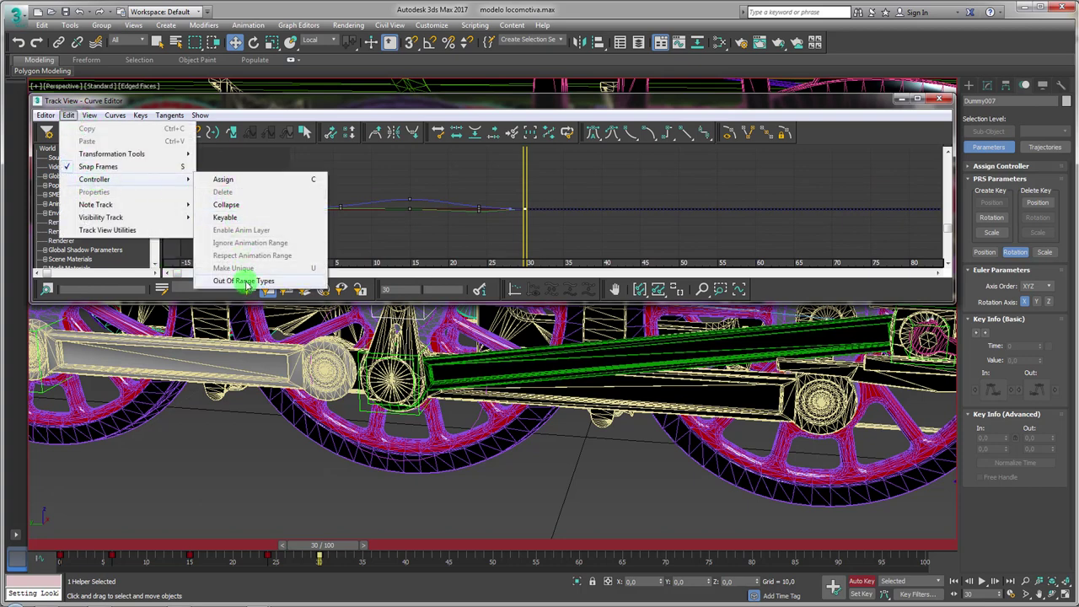
pyautogui.click(247, 284)
pyautogui.click(217, 152)
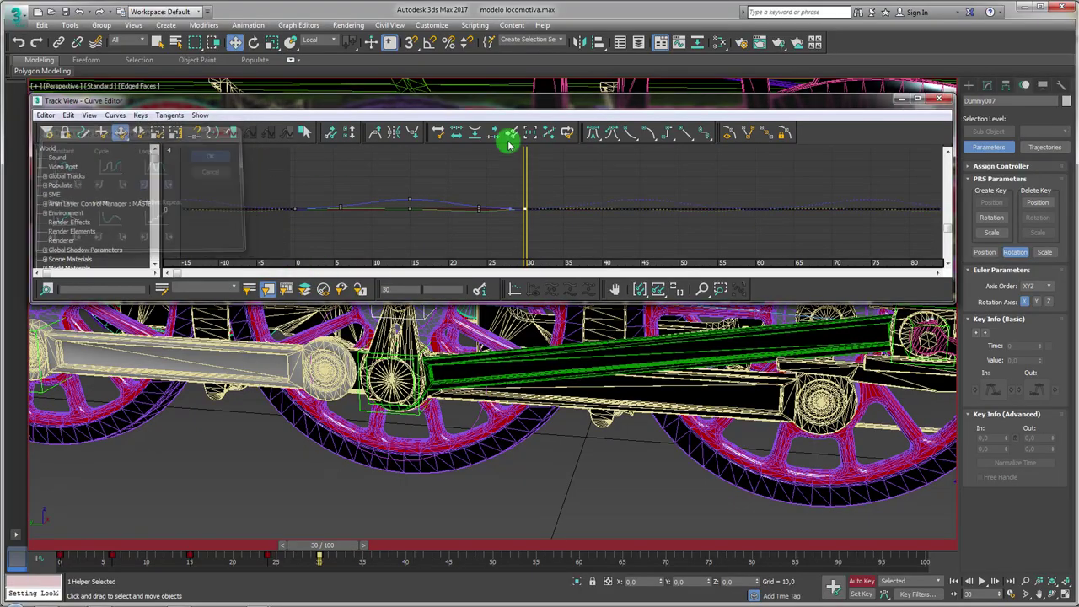
pyautogui.click(938, 98)
pyautogui.moveTo(353, 553); pyautogui.dragTo(221, 546)
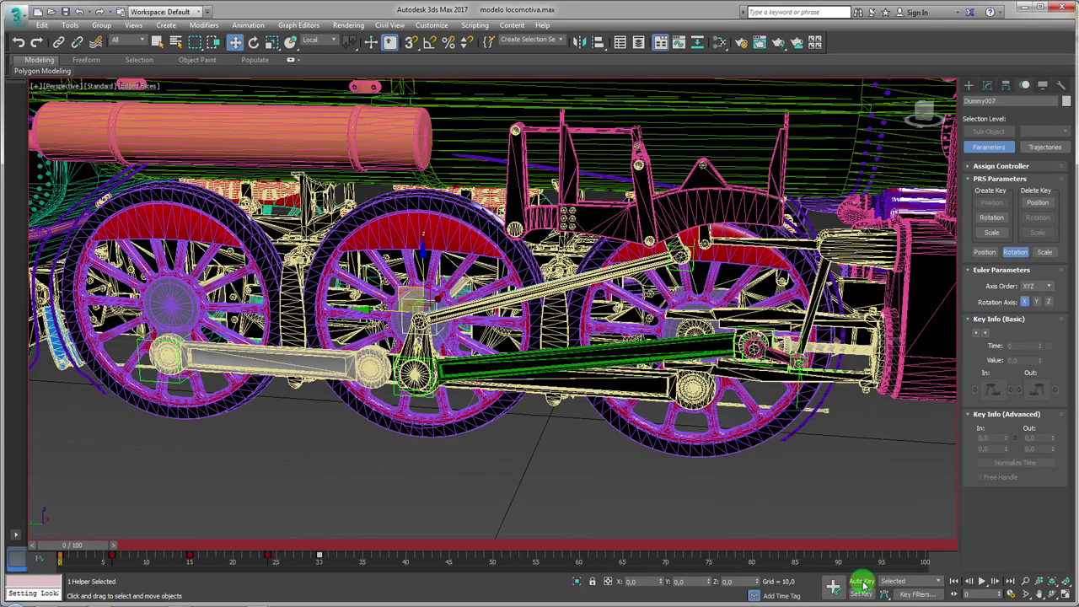
# - Zoom out, scrub to about frame 37, then select wheel 26_arc21 and show its Modify settings
pyautogui.scroll(-3, 616, 447)
pyautogui.moveTo(617, 447)
pyautogui.keyDown('alt'); pyautogui.mouseDown(button='middle')
pyautogui.moveTo(624, 477)
pyautogui.moveTo(674, 456)
pyautogui.moveTo(472, 463)
pyautogui.moveTo(339, 486)
pyautogui.mouseUp(button='middle'); pyautogui.keyUp('alt')
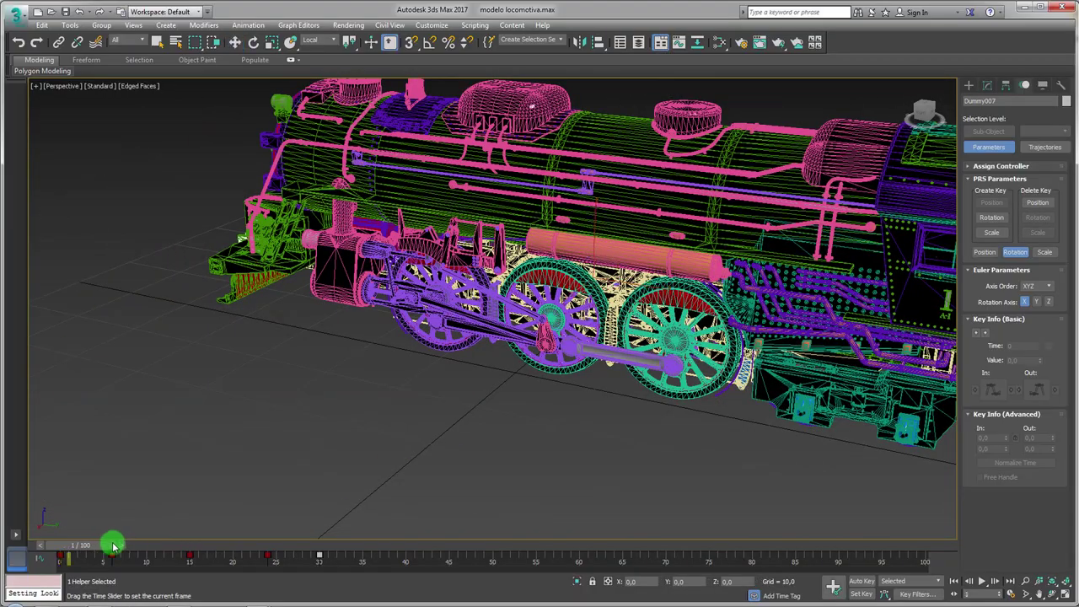
pyautogui.moveTo(112, 540)
pyautogui.mouseDown()
pyautogui.moveTo(445, 556)
pyautogui.moveTo(47, 560)
pyautogui.mouseUp()
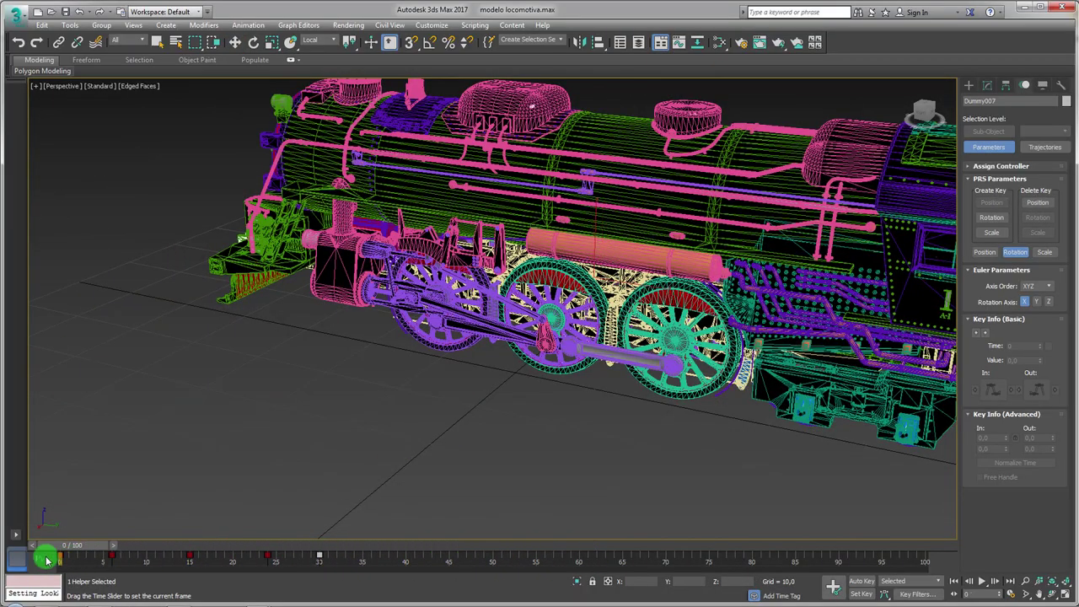
pyautogui.moveTo(483, 494)
pyautogui.keyDown('alt'); pyautogui.mouseDown(button='middle')
pyautogui.moveTo(638, 450)
pyautogui.moveTo(717, 354)
pyautogui.moveTo(761, 261)
pyautogui.moveTo(715, 354)
pyautogui.mouseUp(button='middle'); pyautogui.keyUp('alt')
pyautogui.click(762, 262)
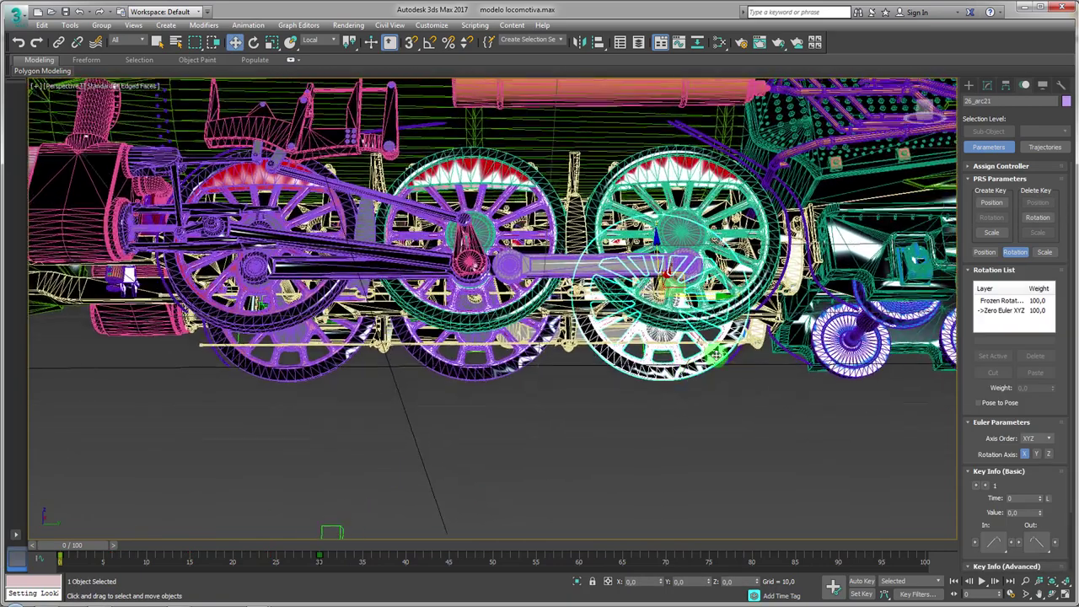
pyautogui.click(988, 85)
# - Attach the connecting rod and the wheel hub into the selected wheel mesh
pyautogui.click(993, 443)
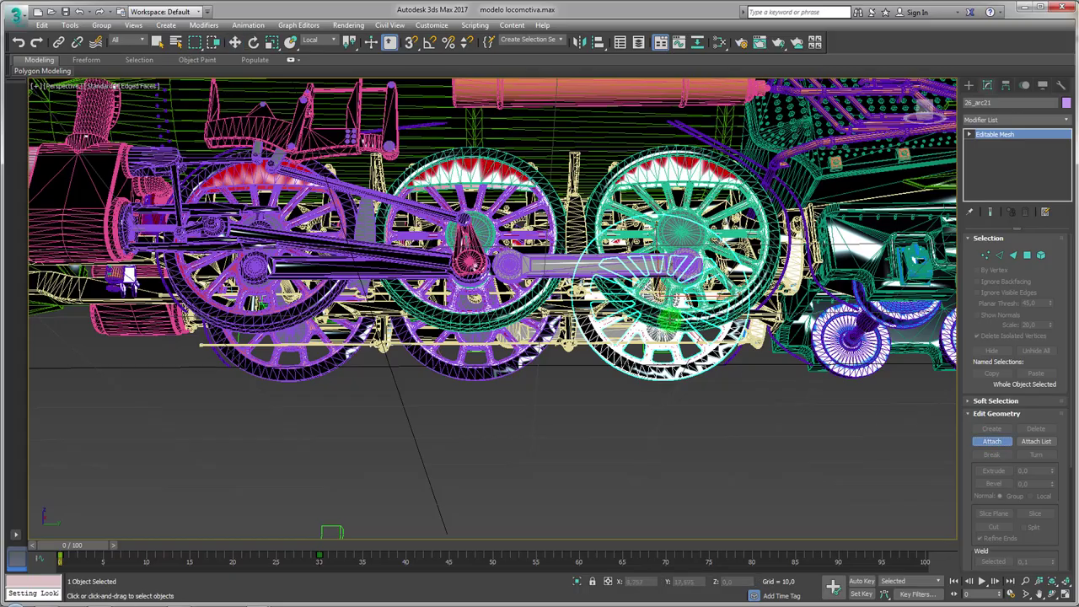
pyautogui.click(676, 321)
pyautogui.click(623, 291)
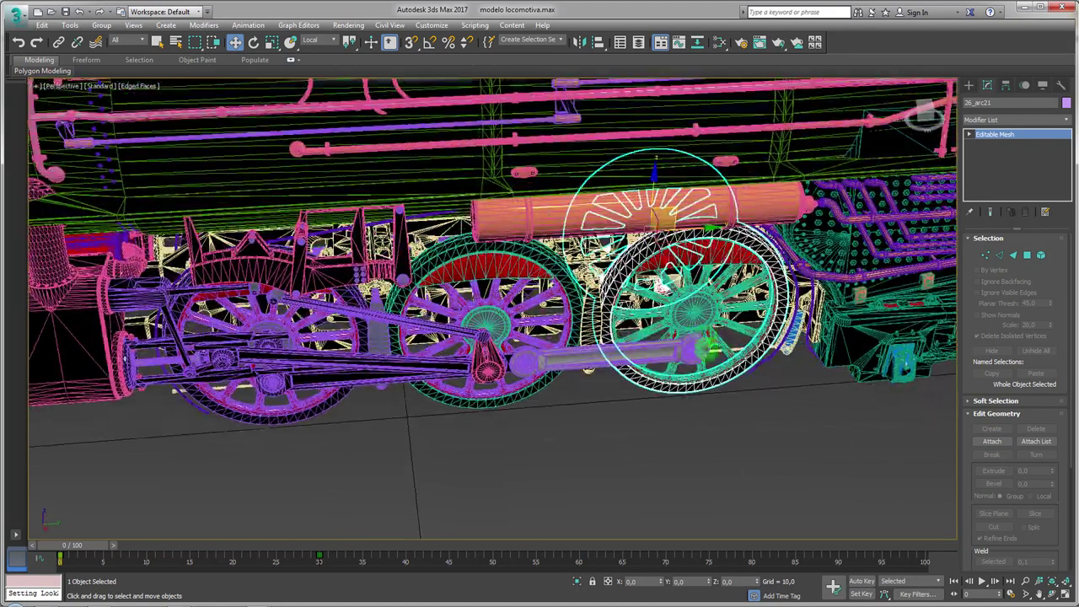
pyautogui.keyDown('alt'); pyautogui.moveTo(472, 438); pyautogui.dragTo(590, 422, button='middle'); pyautogui.keyUp('alt')
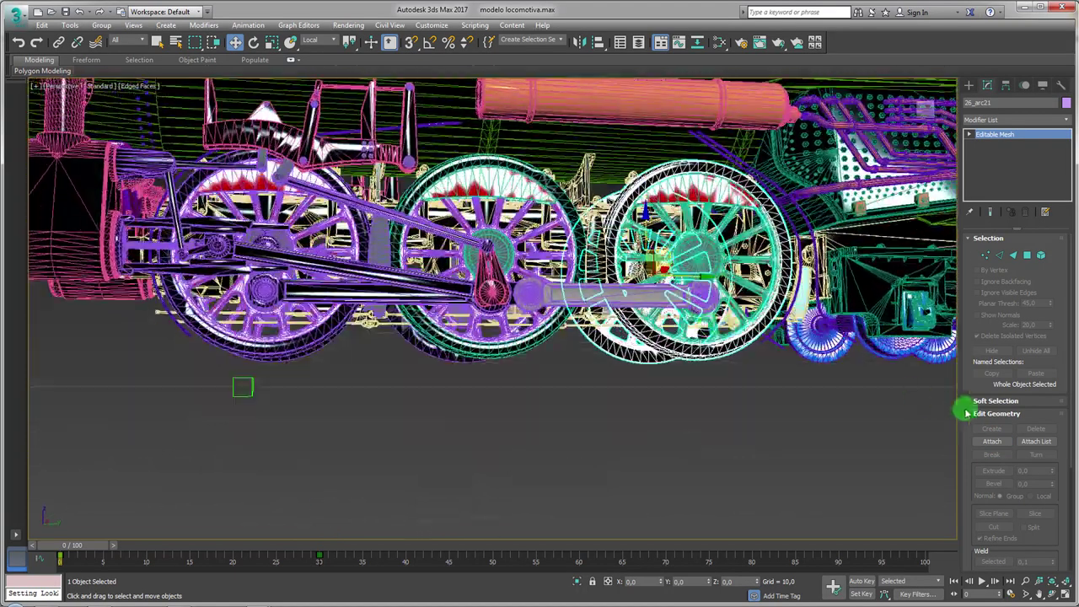
pyautogui.click(993, 443)
pyautogui.keyDown('alt'); pyautogui.moveTo(821, 393); pyautogui.dragTo(753, 327, button='middle'); pyautogui.keyUp('alt')
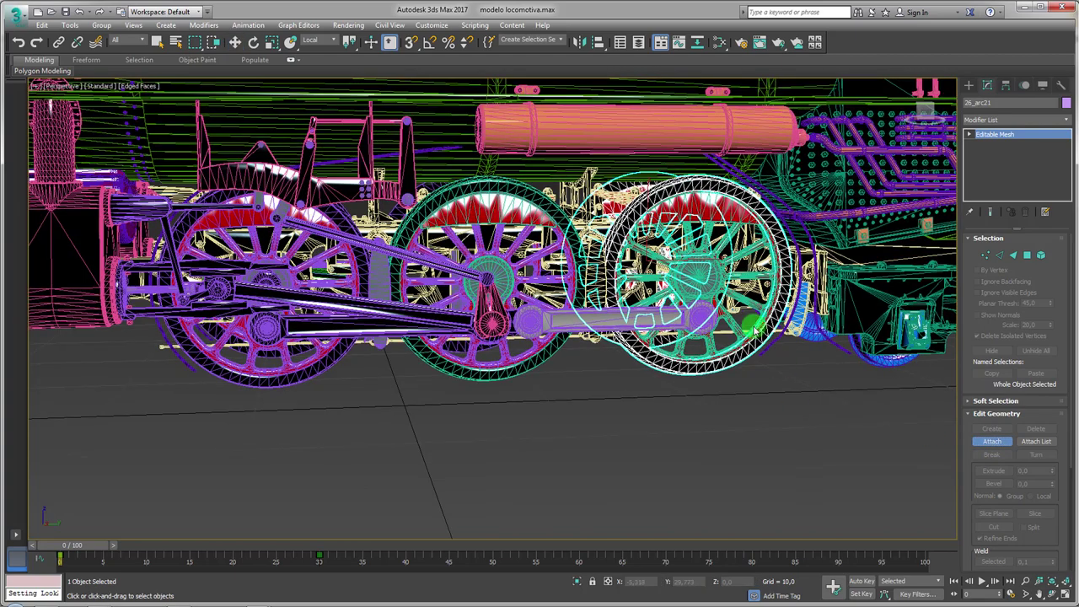
pyautogui.click(713, 283)
pyautogui.click(605, 288)
pyautogui.rightClick(503, 431)
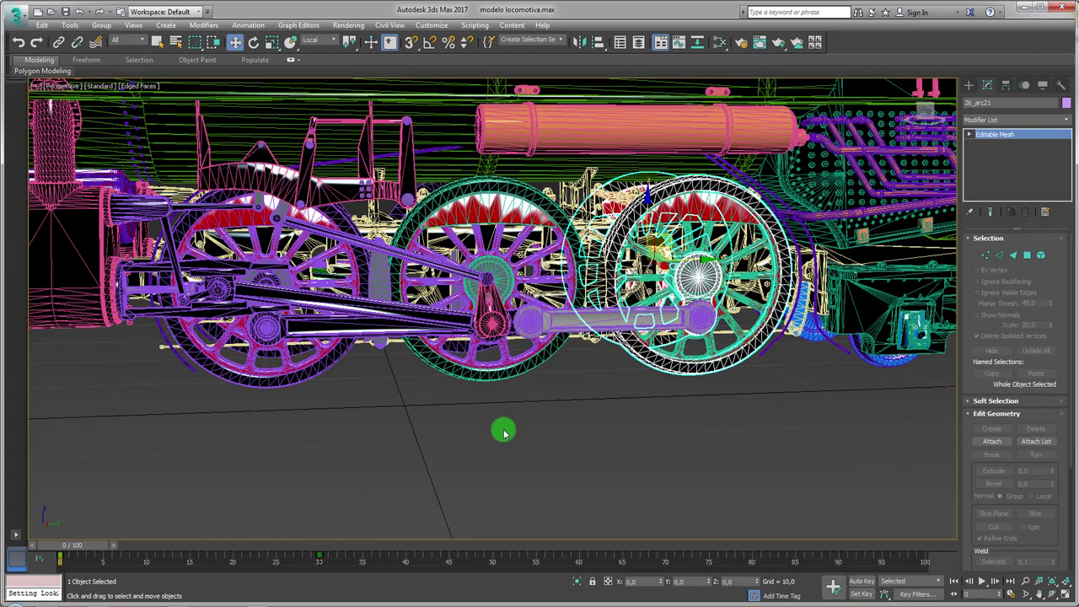
# - Attach three more loose wheel parts into the selected wheel
pyautogui.moveTo(93, 548)
pyautogui.mouseDown()
pyautogui.moveTo(404, 549)
pyautogui.moveTo(10, 556)
pyautogui.mouseUp()
pyautogui.keyDown('alt'); pyautogui.moveTo(497, 492); pyautogui.dragTo(482, 384, button='middle'); pyautogui.keyUp('alt')
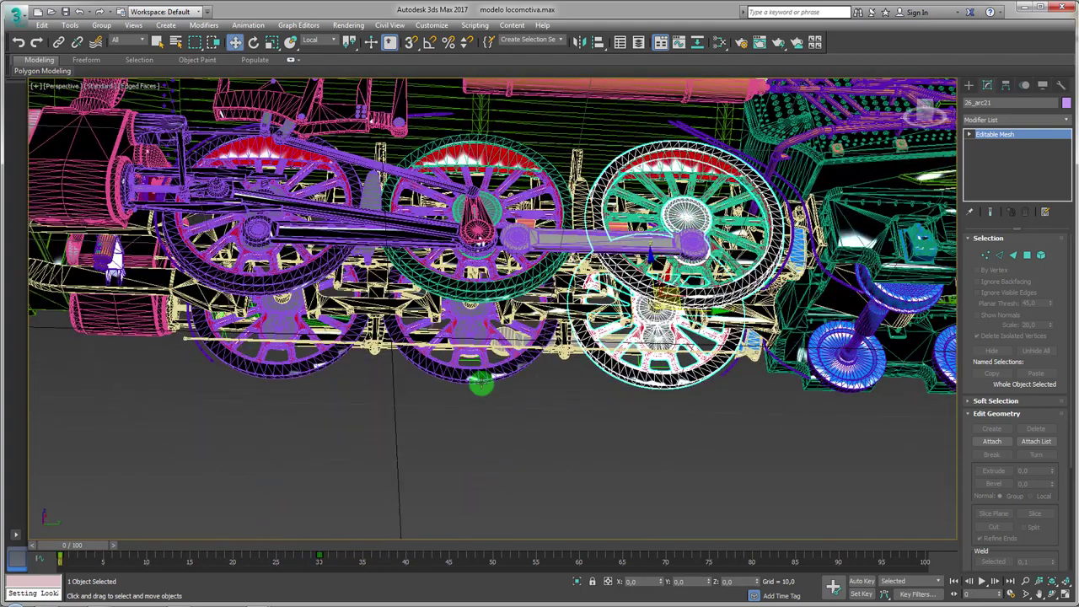
pyautogui.click(990, 441)
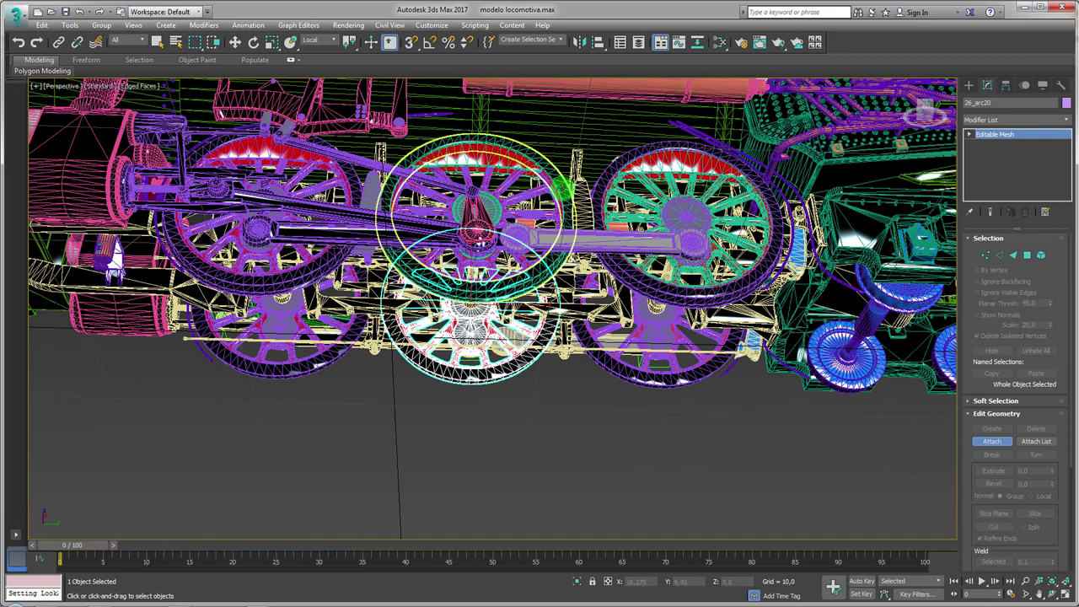
pyautogui.click(549, 222)
pyautogui.click(613, 292)
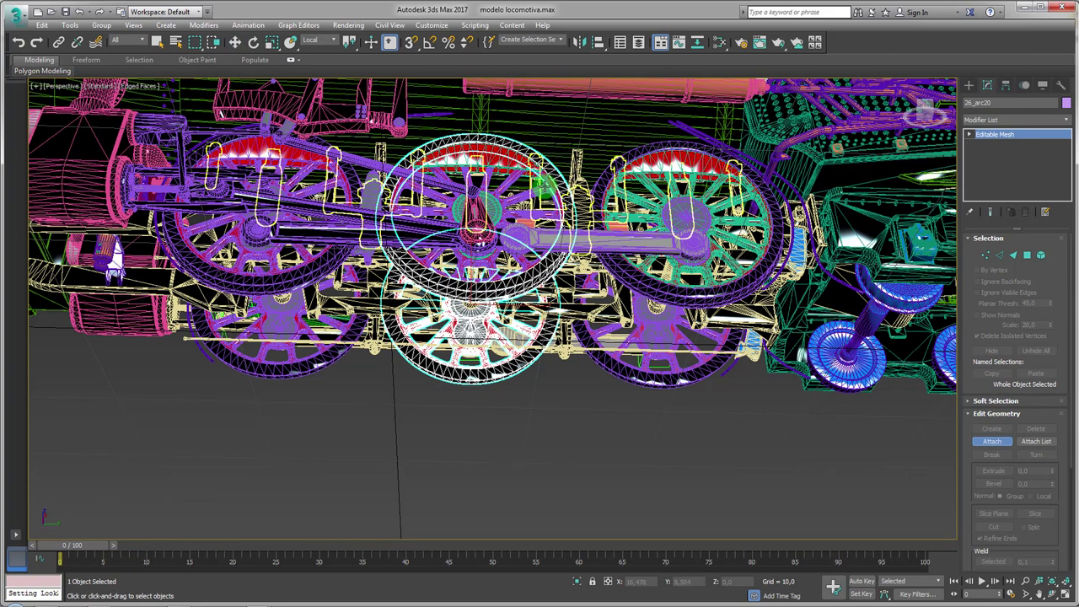
pyautogui.click(563, 212)
pyautogui.click(614, 290)
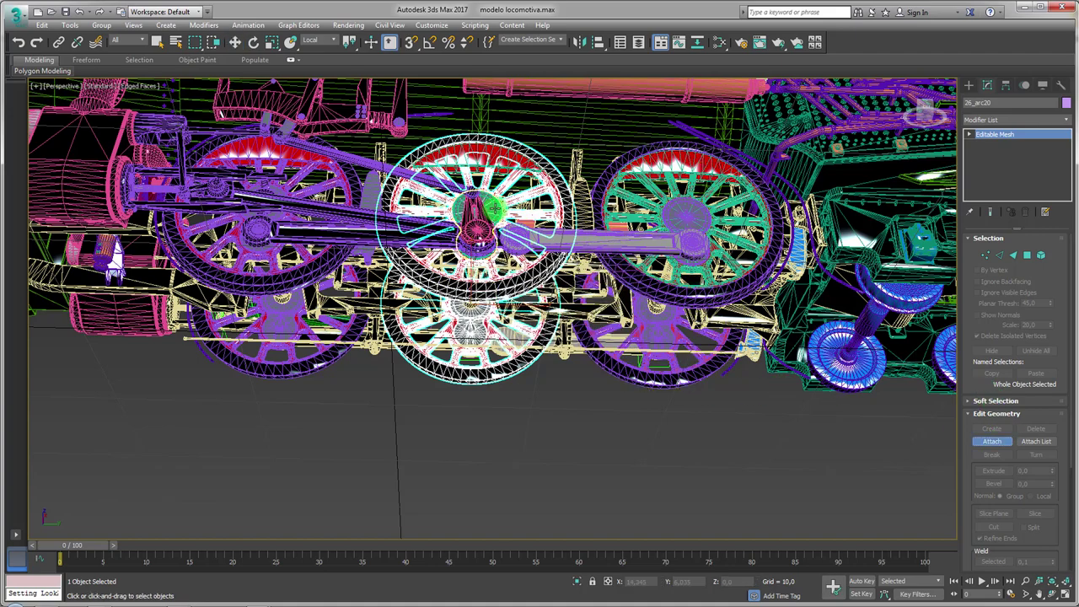
pyautogui.click(493, 211)
pyautogui.click(618, 292)
pyautogui.keyDown('alt'); pyautogui.moveTo(439, 514); pyautogui.dragTo(311, 519, button='middle'); pyautogui.keyUp('alt')
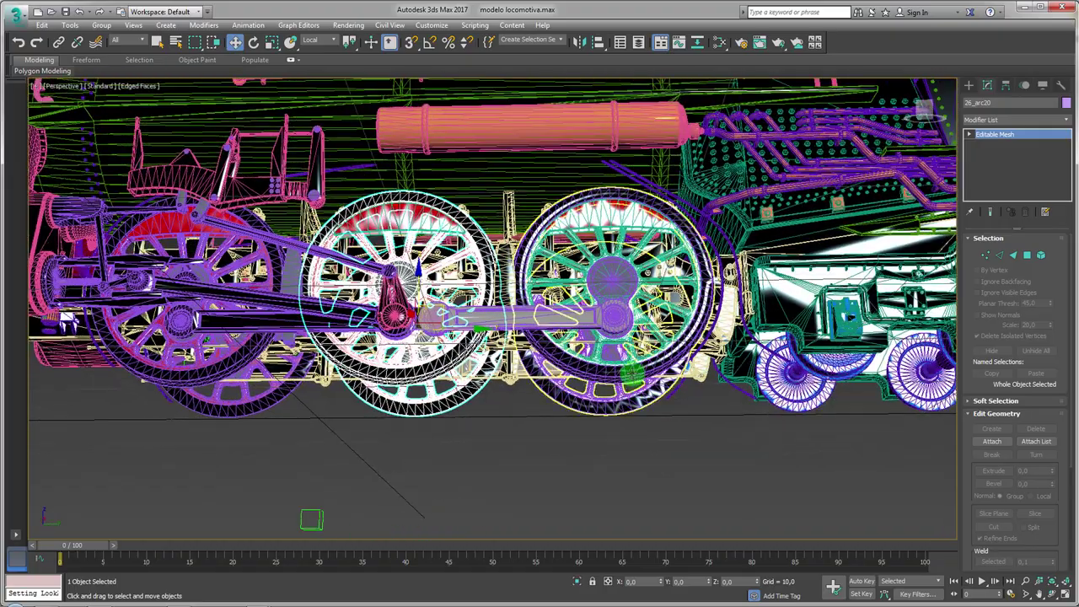
# - Select the right driving wheel 26_arc21 and attach another part to it
pyautogui.click(632, 381)
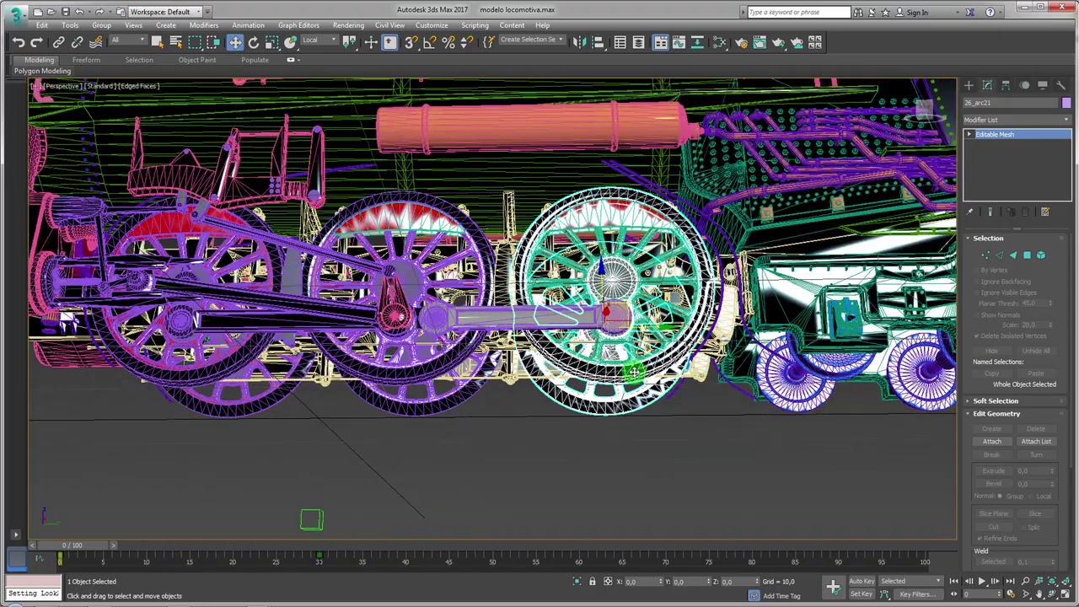
pyautogui.keyDown('alt'); pyautogui.moveTo(633, 381); pyautogui.dragTo(885, 383, button='middle'); pyautogui.keyUp('alt')
pyautogui.click(996, 434)
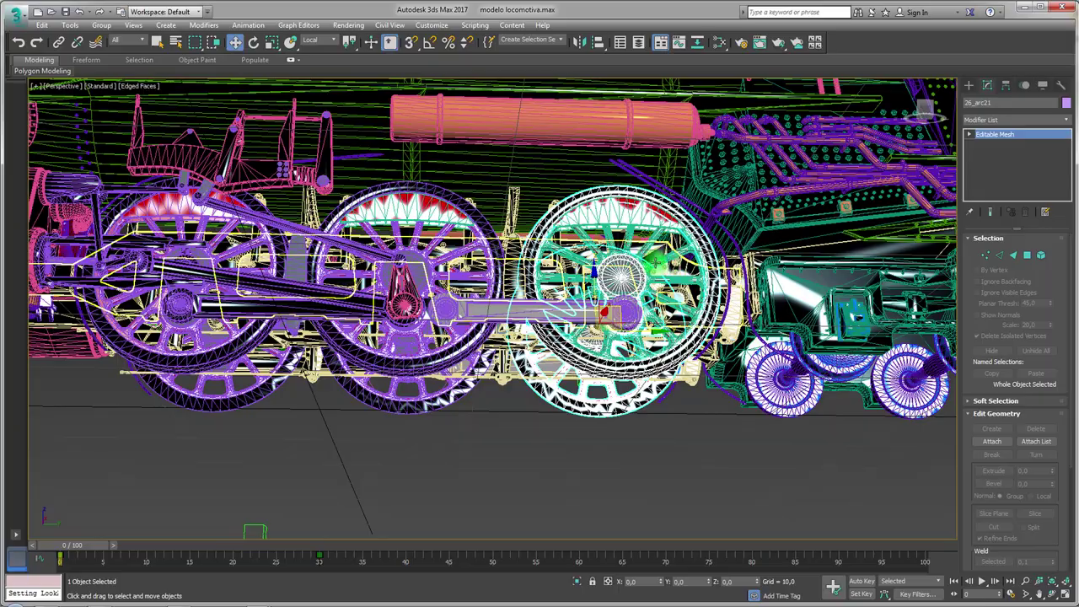
pyautogui.keyDown('alt'); pyautogui.moveTo(658, 264); pyautogui.dragTo(366, 542, button='middle'); pyautogui.keyUp('alt')
pyautogui.click(623, 354)
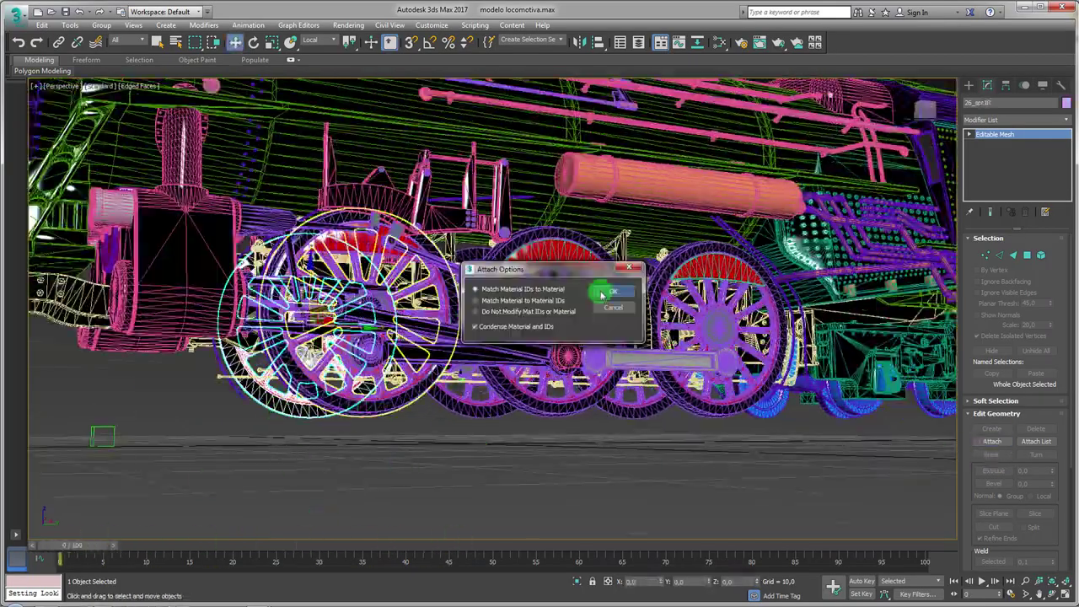
pyautogui.click(602, 294)
pyautogui.moveTo(551, 464)
pyautogui.keyDown('alt'); pyautogui.mouseDown(button='middle')
pyautogui.moveTo(508, 509)
pyautogui.moveTo(595, 467)
pyautogui.moveTo(494, 422)
pyautogui.moveTo(874, 413)
pyautogui.moveTo(674, 388)
pyautogui.mouseUp(button='middle'); pyautogui.keyUp('alt')
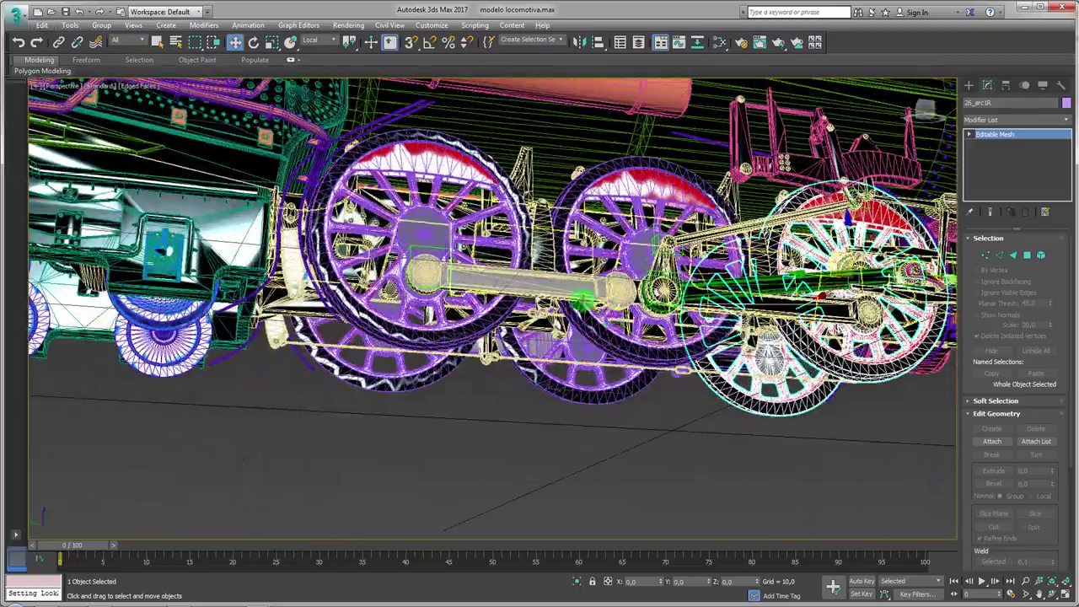
# - Select the connecting rod biela and attach a rod piece to it
pyautogui.click(535, 280)
pyautogui.keyDown('alt'); pyautogui.moveTo(557, 295); pyautogui.dragTo(542, 326, button='middle'); pyautogui.keyUp('alt')
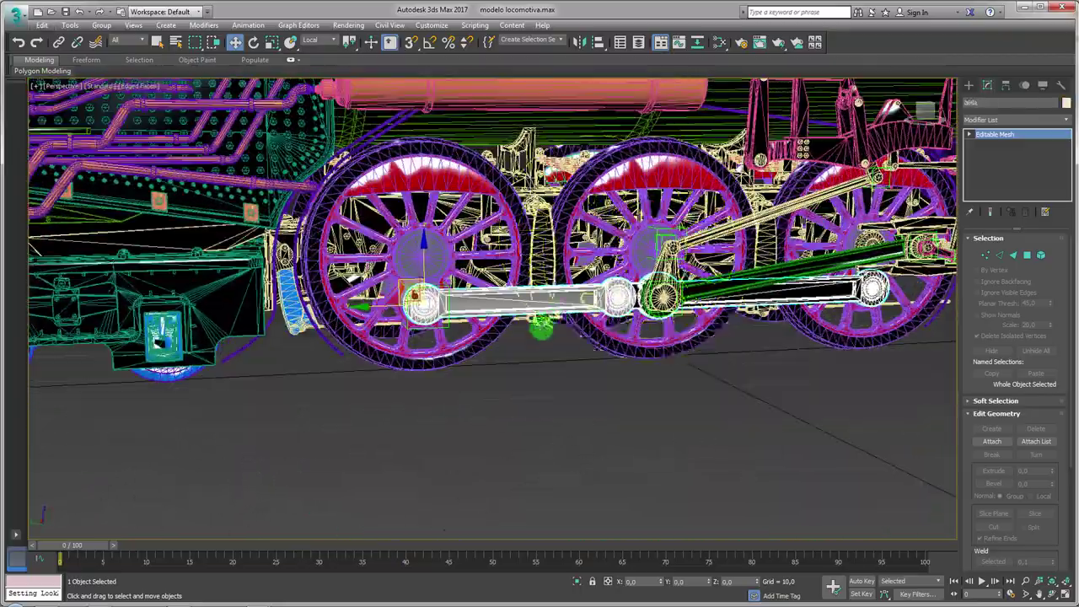
pyautogui.moveTo(93, 549)
pyautogui.mouseDown()
pyautogui.moveTo(272, 544)
pyautogui.moveTo(4, 540)
pyautogui.mouseUp()
pyautogui.scroll(2, 454, 348)
pyautogui.keyDown('alt'); pyautogui.moveTo(454, 348); pyautogui.dragTo(475, 373, button='middle'); pyautogui.keyUp('alt')
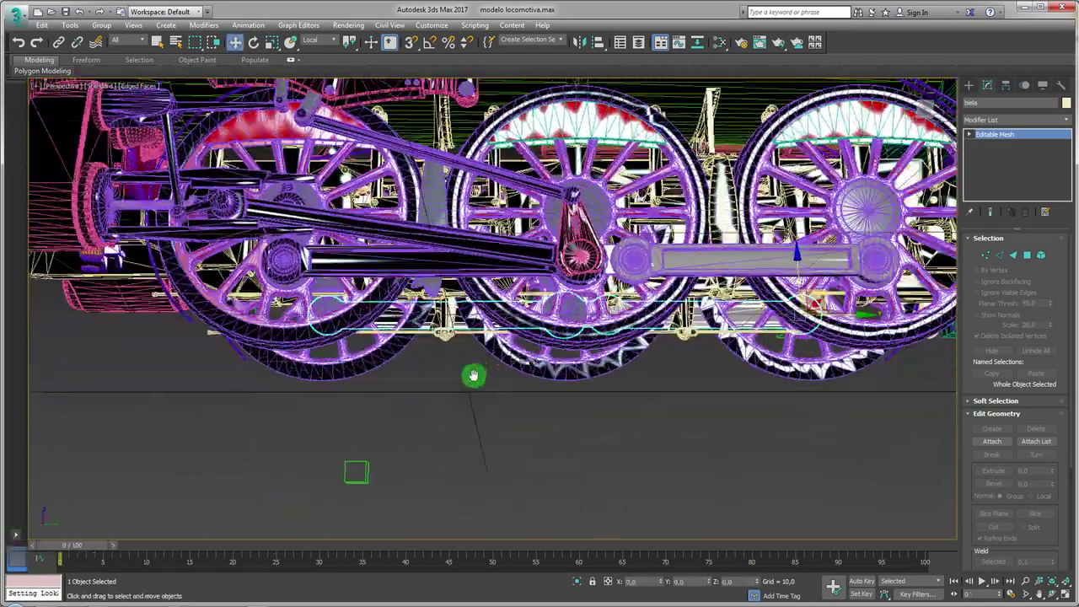
pyautogui.click(991, 444)
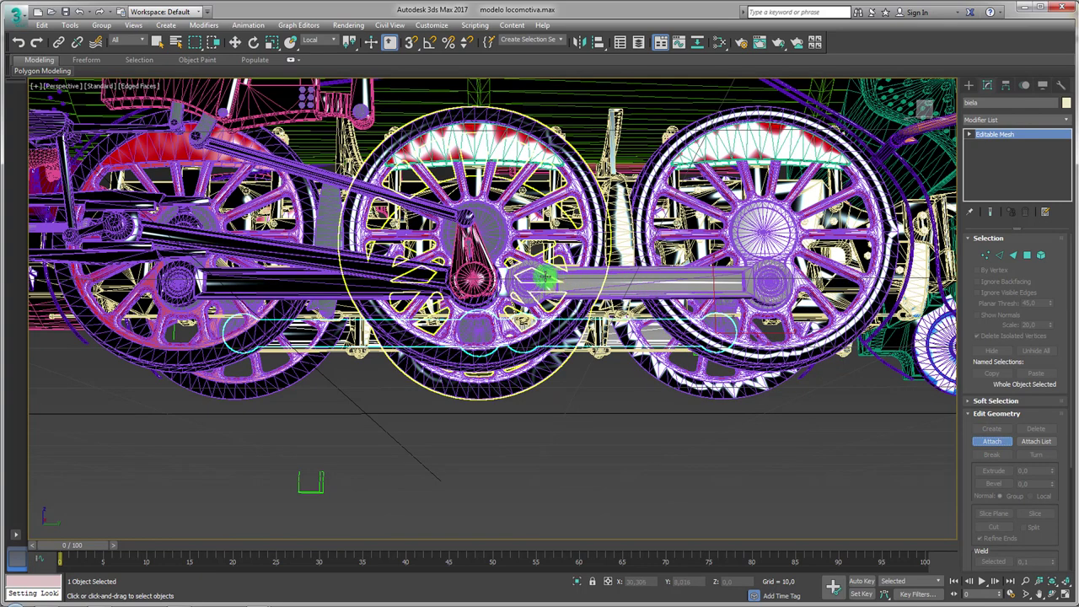
pyautogui.rightClick(534, 276)
pyautogui.click(614, 291)
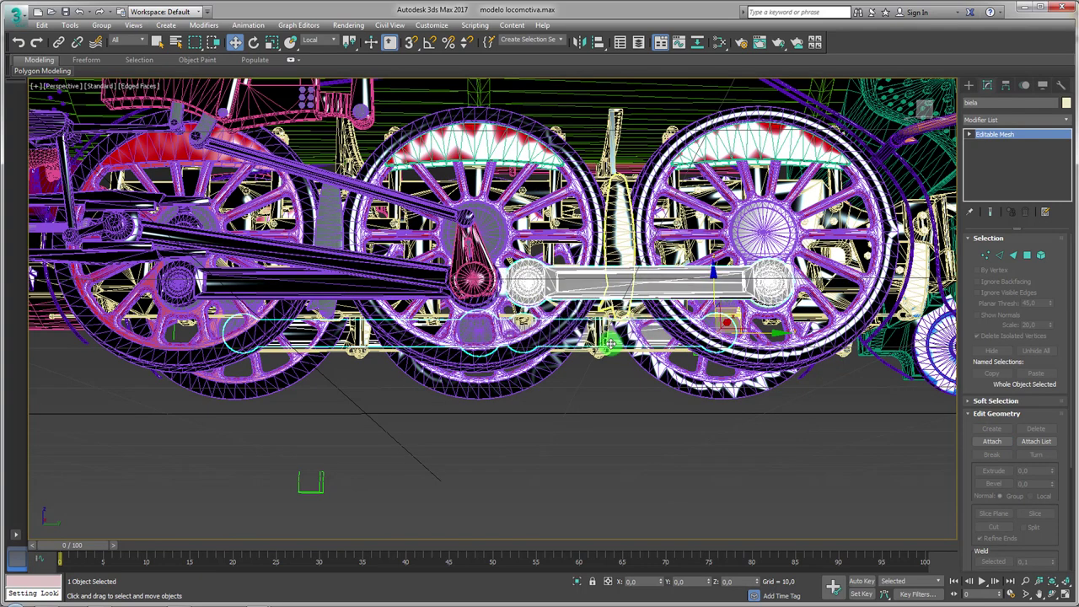
# - Scrub the animation to check the rod pose, stopping at frame 7
pyautogui.moveTo(99, 552); pyautogui.dragTo(76, 552)
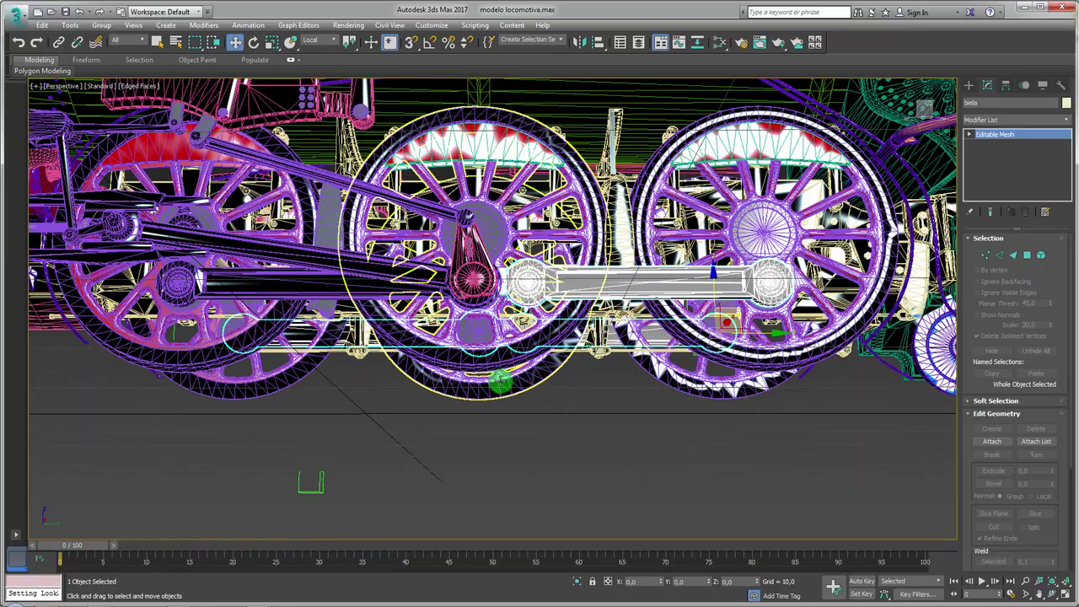
pyautogui.keyDown('alt'); pyautogui.moveTo(126, 530); pyautogui.dragTo(160, 516, button='middle'); pyautogui.keyUp('alt')
pyautogui.moveTo(88, 548)
pyautogui.mouseDown()
pyautogui.moveTo(332, 549)
pyautogui.moveTo(39, 550)
pyautogui.mouseUp()
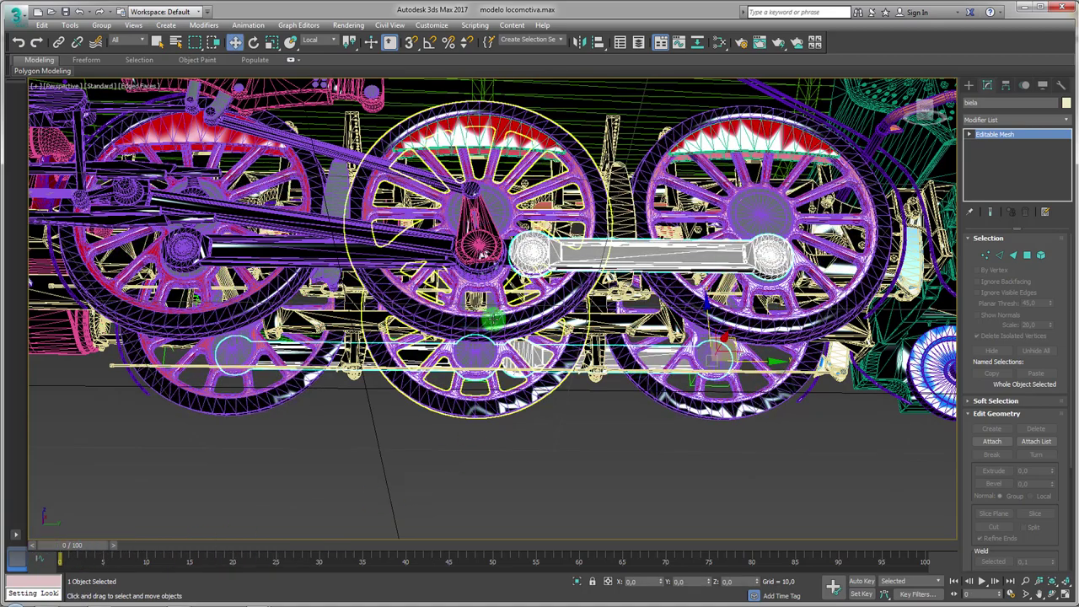
pyautogui.keyDown('alt'); pyautogui.moveTo(416, 487); pyautogui.dragTo(370, 434, button='middle'); pyautogui.keyUp('alt')
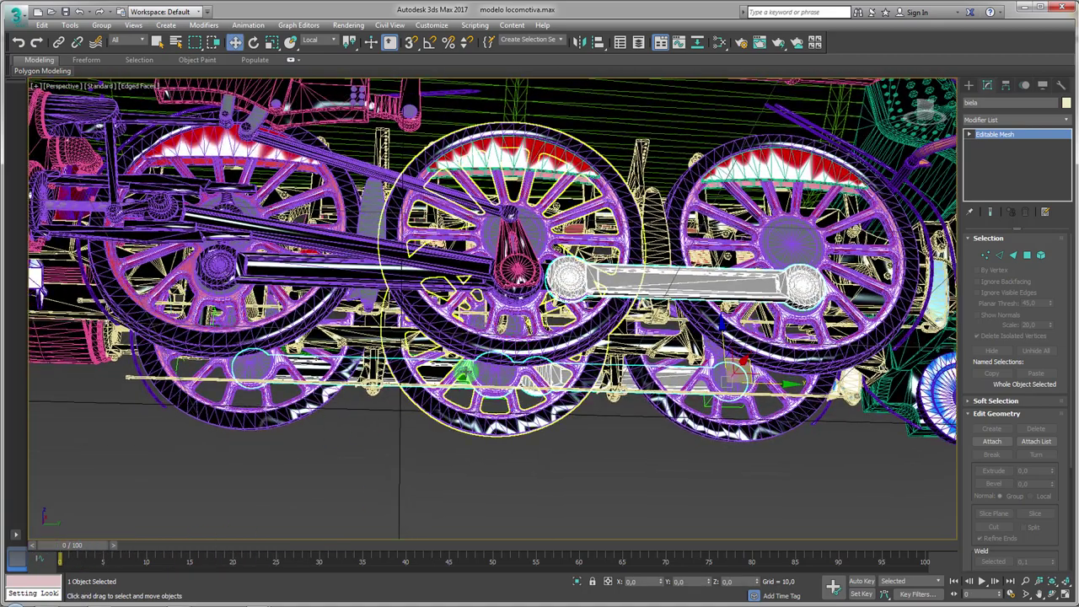
pyautogui.moveTo(67, 548)
pyautogui.mouseDown()
pyautogui.moveTo(148, 549)
pyautogui.moveTo(14, 551)
pyautogui.mouseUp()
pyautogui.press('w')
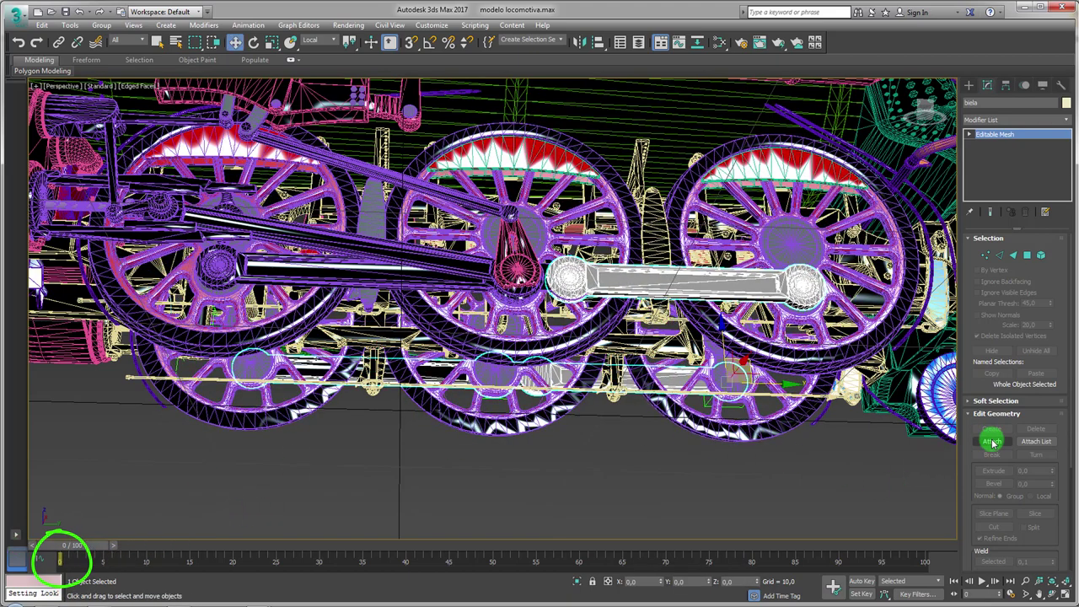
# - Attach the rod end and another piece into biela, then select the puxavante rod
pyautogui.click(992, 441)
pyautogui.scroll(3, 539, 295)
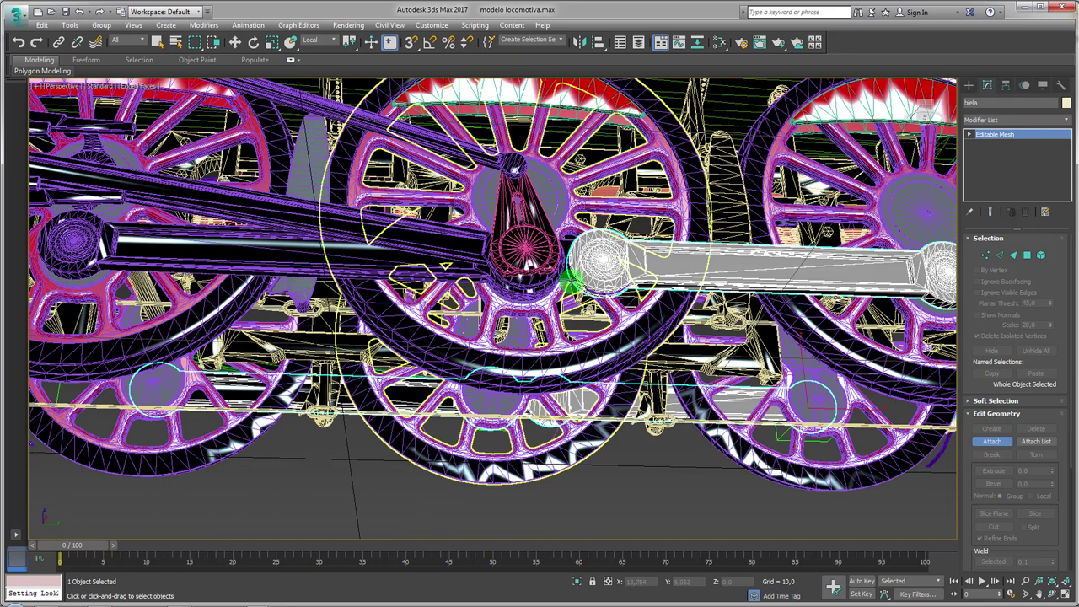
pyautogui.click(607, 293)
pyautogui.click(992, 442)
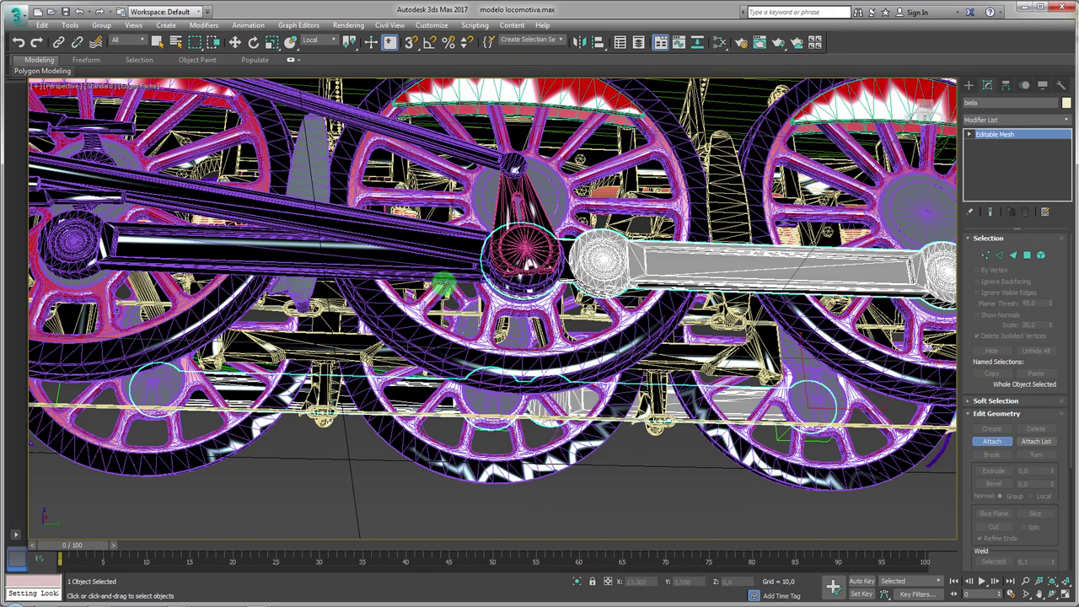
pyautogui.click(405, 269)
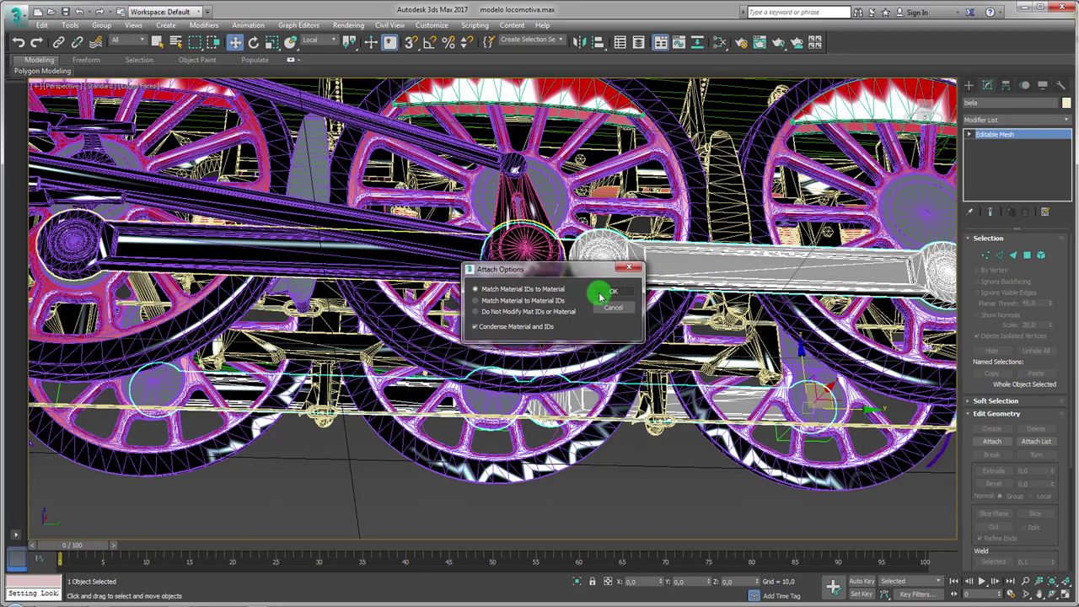
pyautogui.click(600, 296)
pyautogui.keyDown('alt'); pyautogui.moveTo(638, 313); pyautogui.dragTo(488, 382, button='middle'); pyautogui.keyUp('alt')
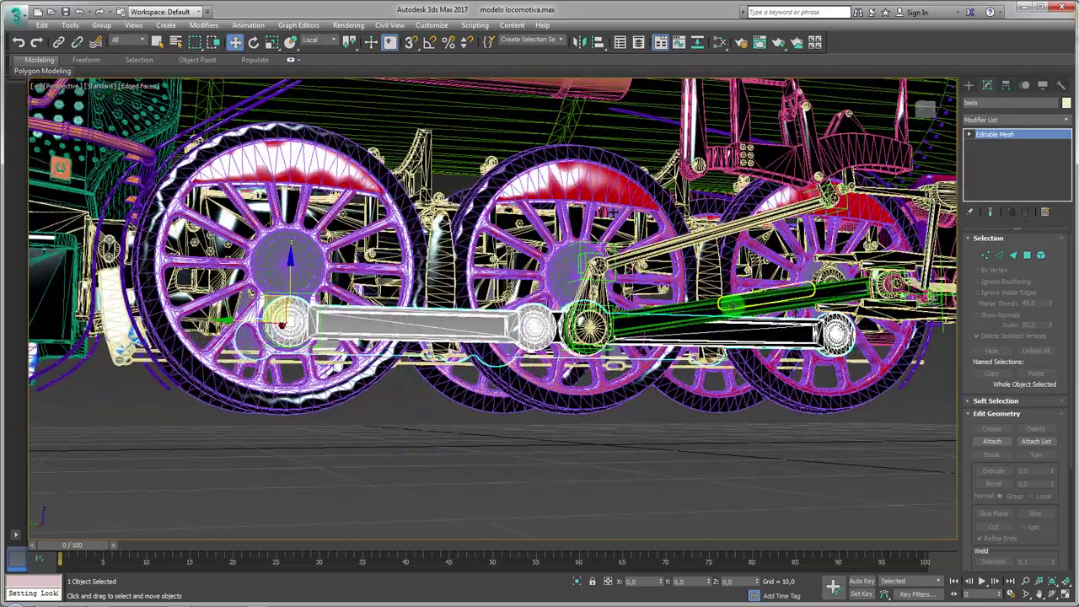
pyautogui.click(717, 304)
# - Attach the picked linked piece into the puxavante rod, accepting the Attach Options
pyautogui.keyDown('alt'); pyautogui.moveTo(717, 304); pyautogui.dragTo(506, 337, button='middle'); pyautogui.keyUp('alt')
pyautogui.click(993, 442)
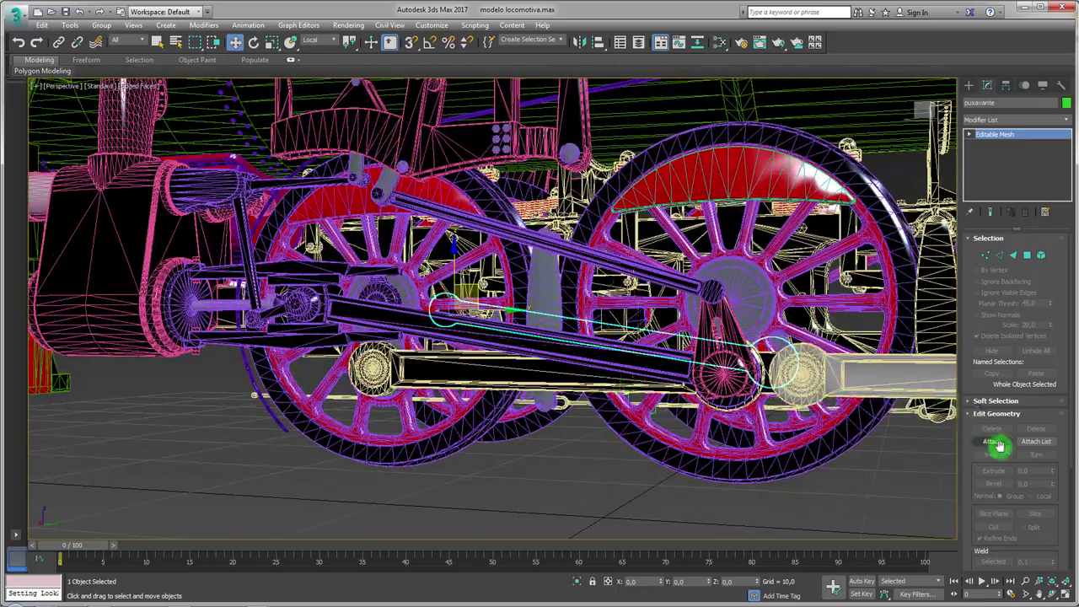
pyautogui.moveTo(688, 411)
pyautogui.keyDown('alt'); pyautogui.mouseDown(button='middle')
pyautogui.moveTo(650, 405)
pyautogui.moveTo(453, 434)
pyautogui.mouseUp(button='middle'); pyautogui.keyUp('alt')
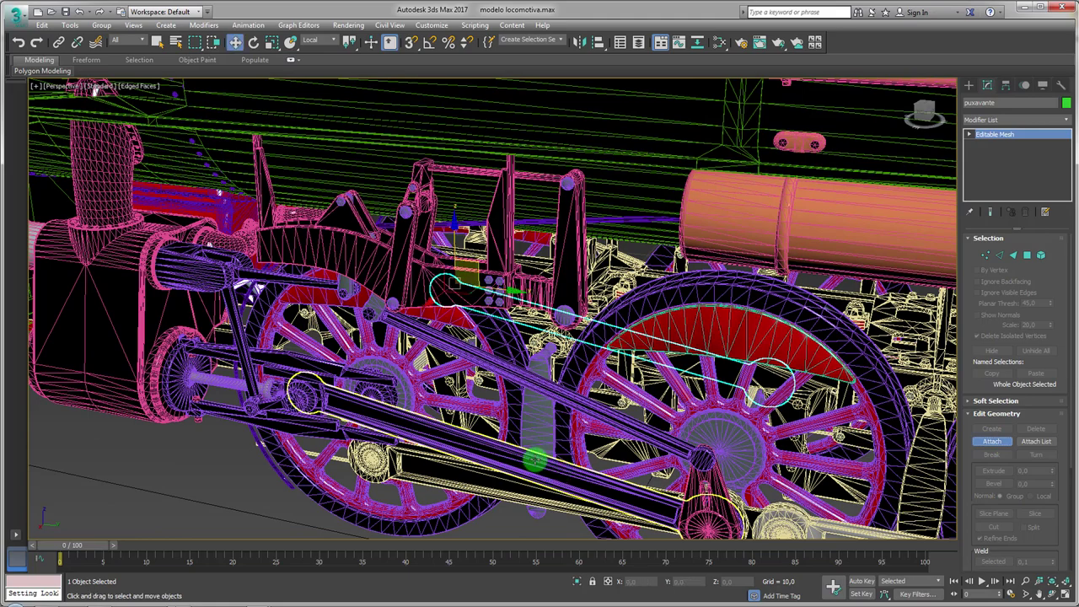
pyautogui.click(613, 292)
pyautogui.moveTo(604, 296)
pyautogui.keyDown('alt'); pyautogui.mouseDown(button='middle')
pyautogui.moveTo(590, 361)
pyautogui.moveTo(442, 476)
pyautogui.mouseUp(button='middle'); pyautogui.keyUp('alt')
# - Advance the animation to test the linkage, then select the crosshead pin object
pyautogui.moveTo(114, 552)
pyautogui.mouseDown()
pyautogui.moveTo(132, 540)
pyautogui.moveTo(619, 503)
pyautogui.mouseUp()
pyautogui.press('w')
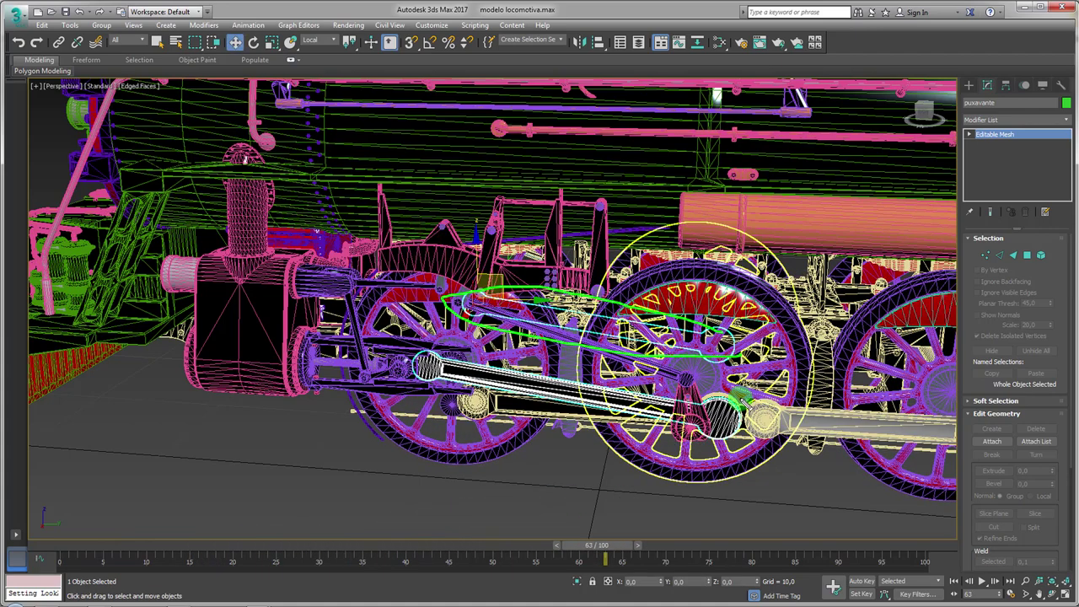
pyautogui.moveTo(452, 406)
pyautogui.keyDown('alt'); pyautogui.mouseDown(button='middle')
pyautogui.moveTo(700, 453)
pyautogui.moveTo(508, 421)
pyautogui.mouseUp(button='middle'); pyautogui.keyUp('alt')
pyautogui.scroll(3, 506, 413)
pyautogui.scroll(3, 363, 363)
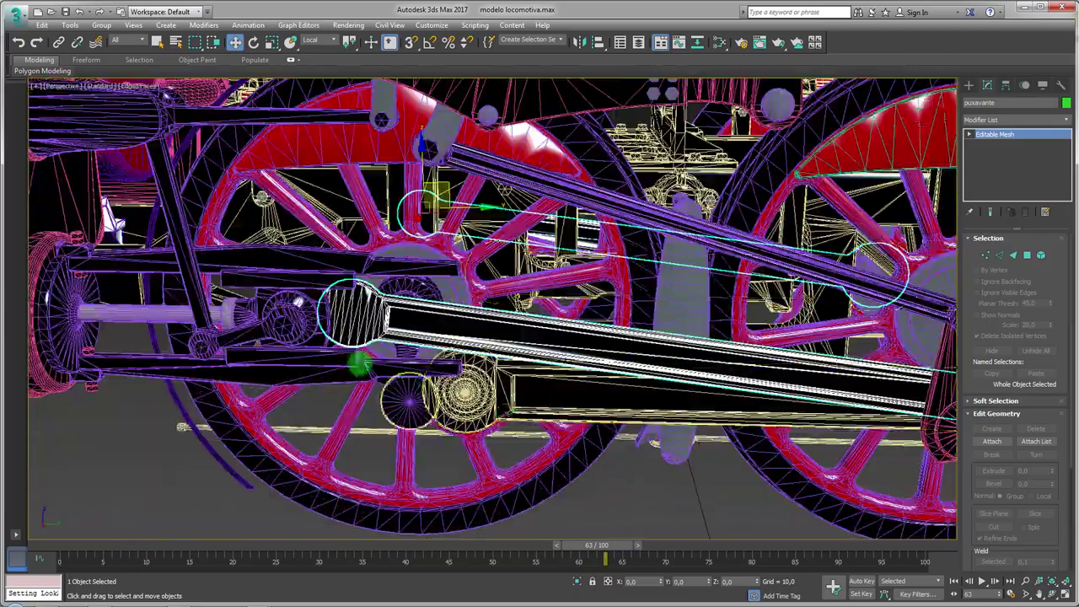
pyautogui.click(285, 327)
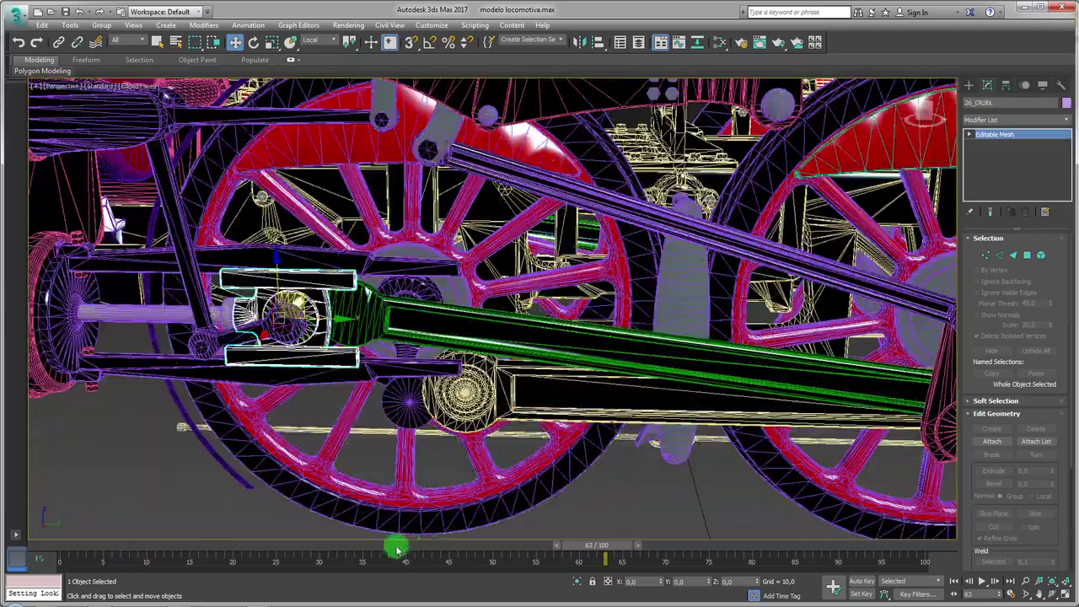
# - At frame 0, attach the first nearby piece into the crosshead mesh
pyautogui.moveTo(619, 548); pyautogui.dragTo(63, 548)
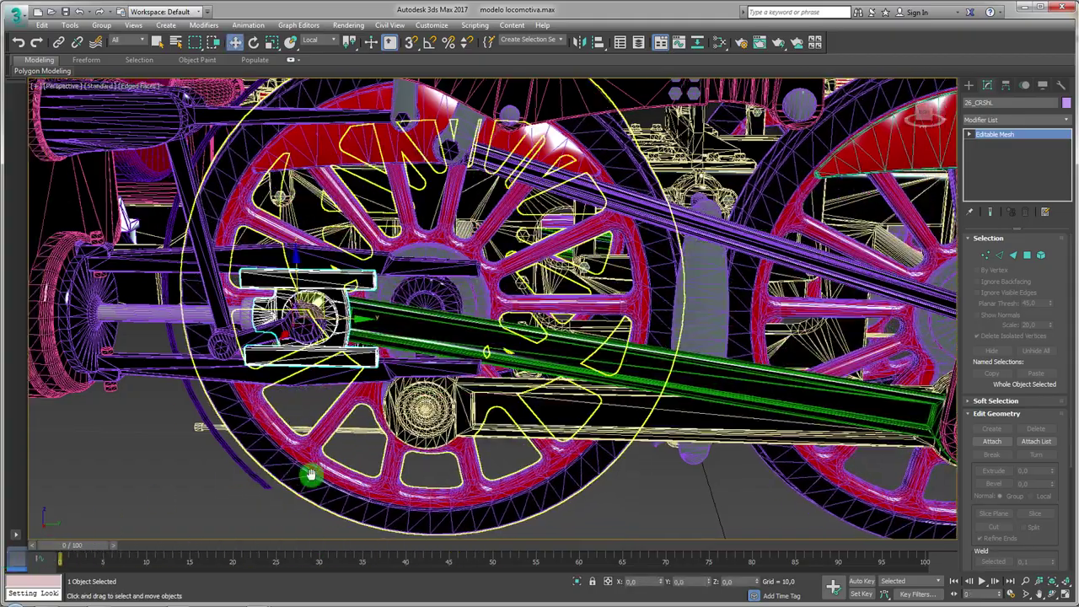
pyautogui.keyDown('alt'); pyautogui.moveTo(308, 474); pyautogui.dragTo(363, 460, button='middle'); pyautogui.keyUp('alt')
pyautogui.click(995, 445)
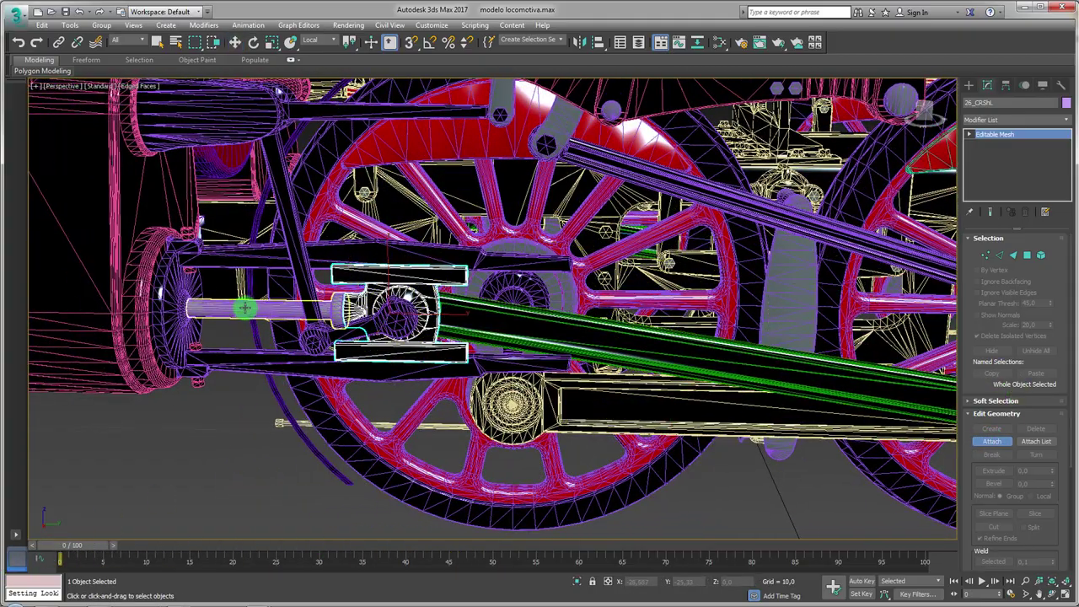
pyautogui.click(499, 340)
pyautogui.click(621, 290)
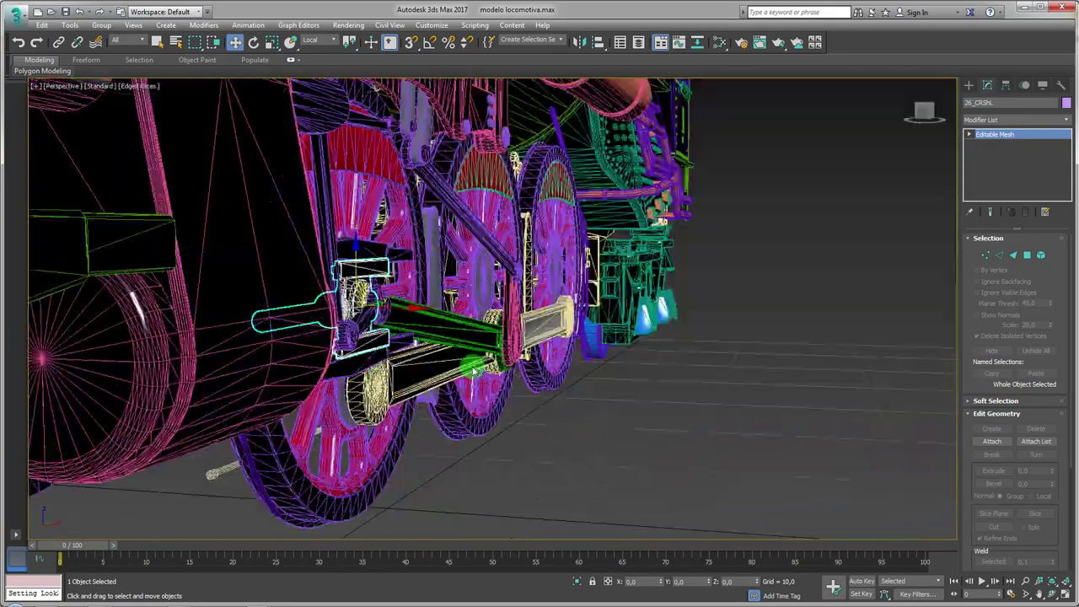
# - Attach the piston rod into the crosshead mesh
pyautogui.keyDown('alt'); pyautogui.moveTo(356, 380); pyautogui.dragTo(573, 356, button='middle'); pyautogui.keyUp('alt')
pyautogui.keyDown('alt'); pyautogui.moveTo(422, 337); pyautogui.dragTo(472, 337, button='middle'); pyautogui.keyUp('alt')
pyautogui.scroll(3, 380, 337)
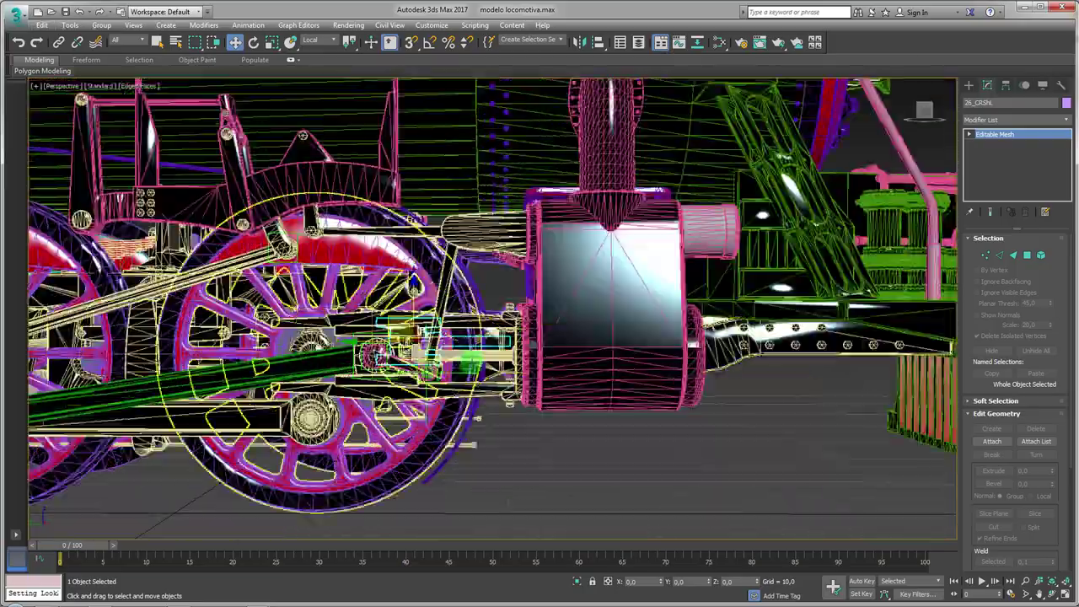
pyautogui.moveTo(553, 396)
pyautogui.keyDown('alt'); pyautogui.mouseDown(button='middle')
pyautogui.moveTo(301, 393)
pyautogui.moveTo(362, 405)
pyautogui.mouseUp(button='middle'); pyautogui.keyUp('alt')
pyautogui.click(988, 438)
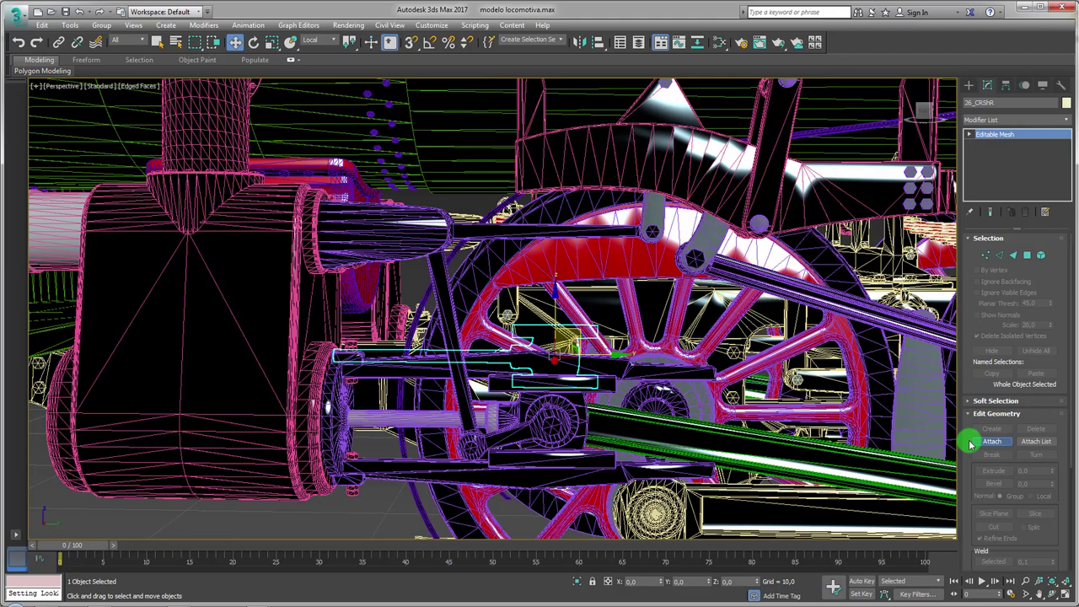
pyautogui.click(398, 423)
pyautogui.click(613, 301)
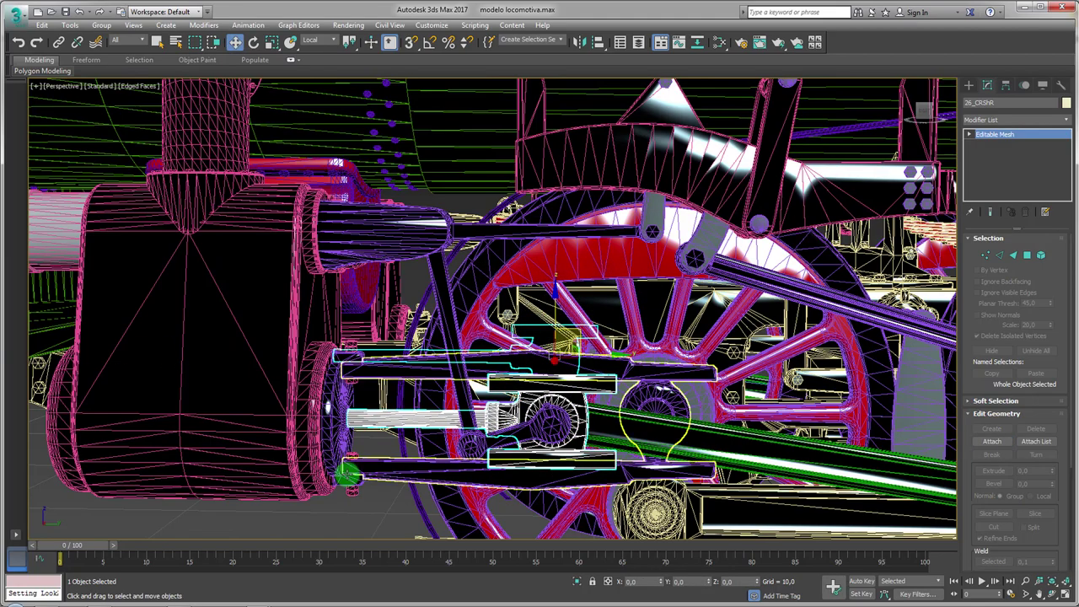
# - Test the motion at frame 6 and inspect the crosshead mesh at vertex level
pyautogui.moveTo(80, 544); pyautogui.dragTo(138, 549)
pyautogui.scroll(3, 492, 308)
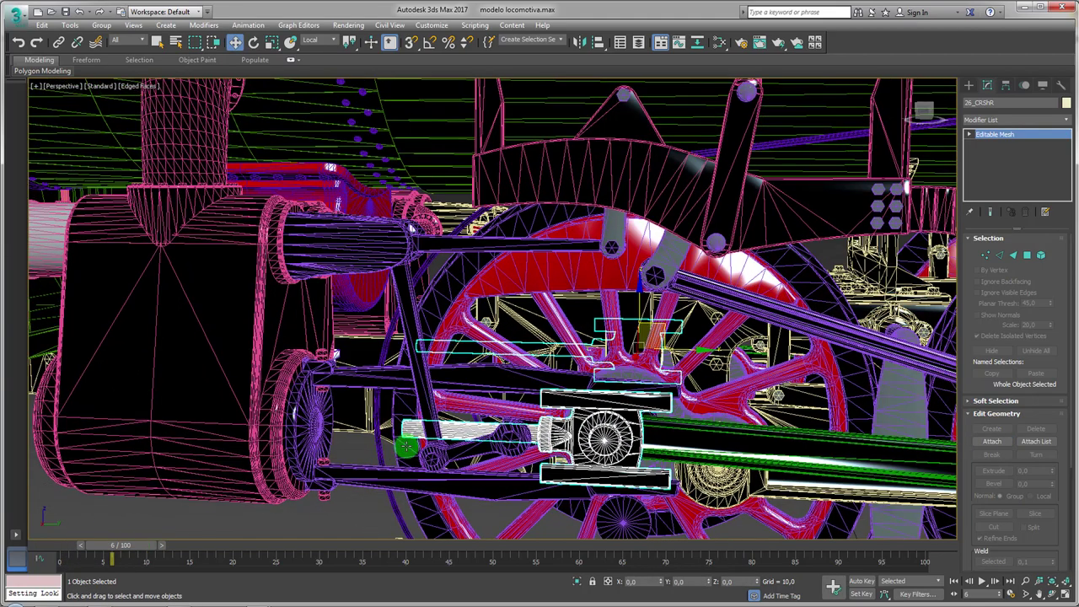
pyautogui.press('w')
pyautogui.scroll(-2, 492, 308)
pyautogui.click(1013, 255)
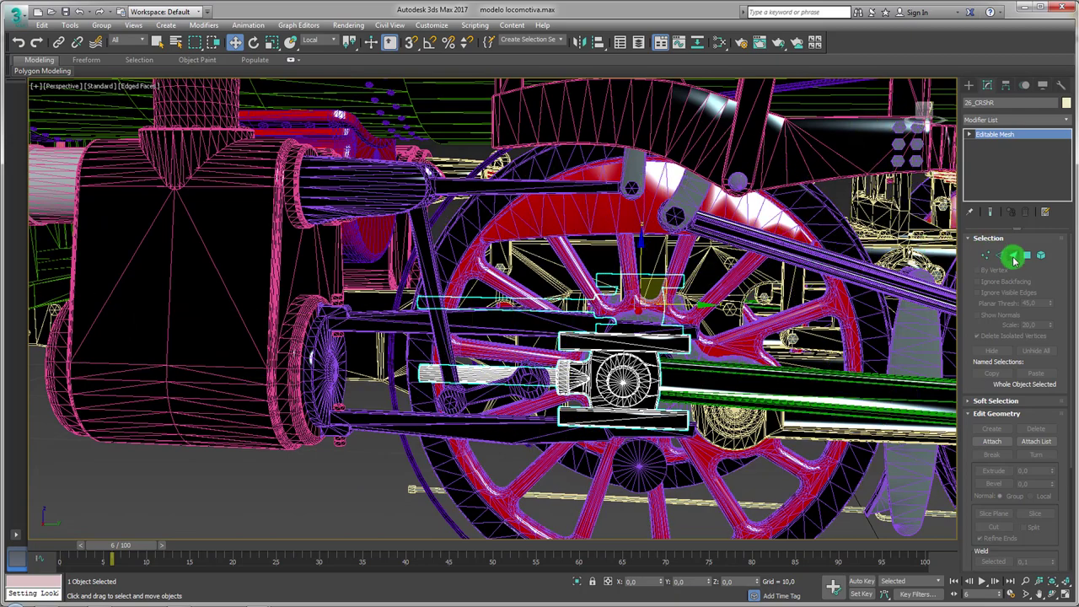
pyautogui.click(987, 254)
pyautogui.keyDown('alt'); pyautogui.moveTo(477, 397); pyautogui.dragTo(481, 510, button='middle'); pyautogui.keyUp('alt')
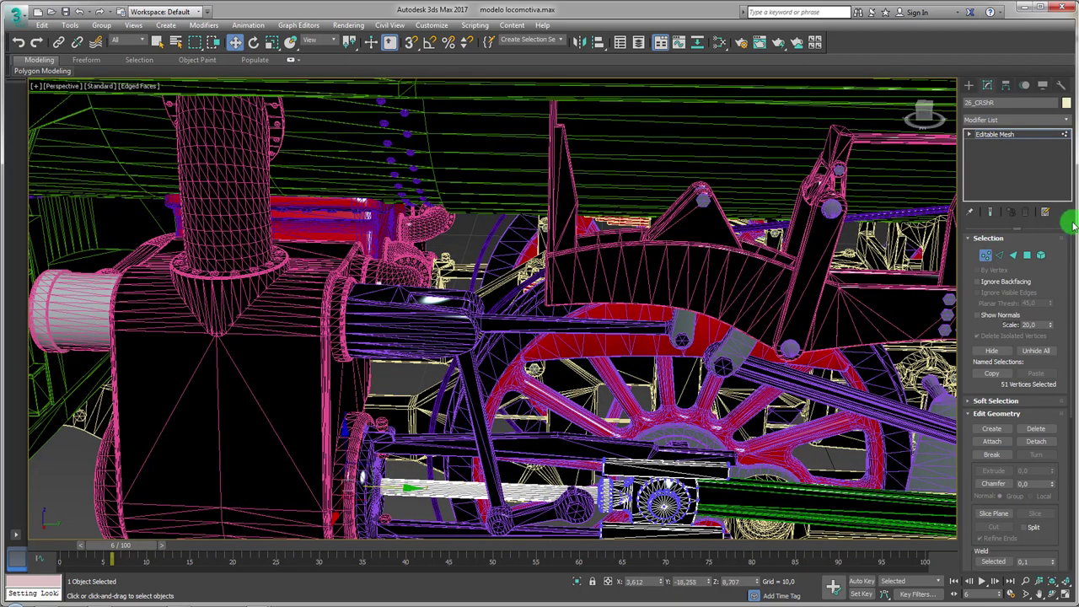
pyautogui.click(995, 135)
# - Turn on snapping and advance to frame 45 to check the linkage
pyautogui.press('s')
pyautogui.keyDown('alt'); pyautogui.moveTo(397, 438); pyautogui.dragTo(390, 485, button='middle'); pyautogui.keyUp('alt')
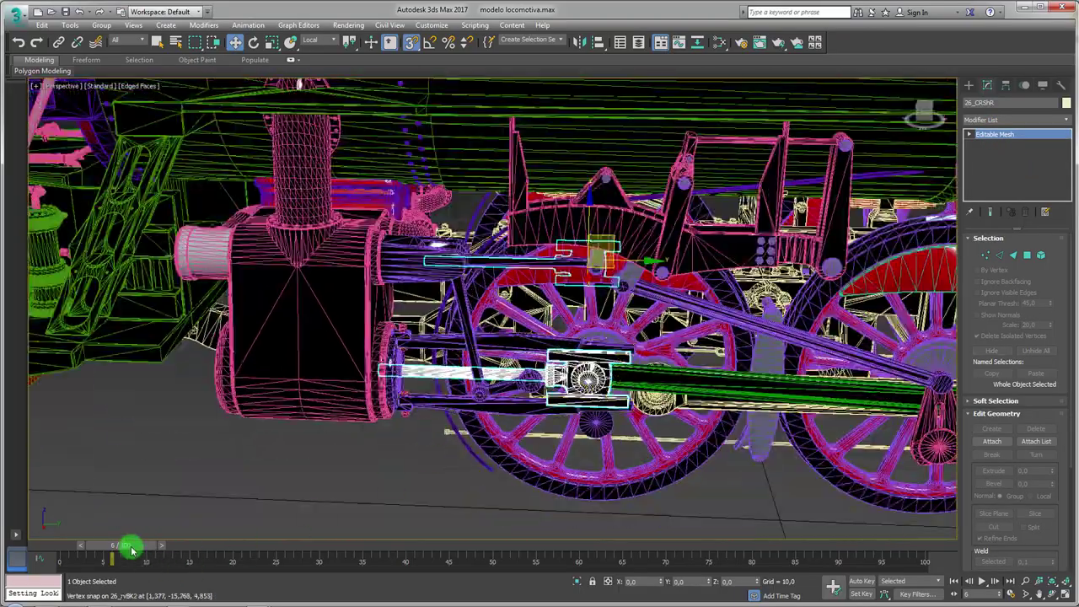
pyautogui.moveTo(130, 549)
pyautogui.mouseDown()
pyautogui.moveTo(542, 518)
pyautogui.moveTo(414, 522)
pyautogui.moveTo(289, 481)
pyautogui.mouseUp()
# - Return to frame 10 and select the vertical link rod from the other side
pyautogui.moveTo(289, 482)
pyautogui.keyDown('alt'); pyautogui.mouseDown(button='middle')
pyautogui.moveTo(498, 429)
pyautogui.moveTo(703, 447)
pyautogui.mouseUp(button='middle'); pyautogui.keyUp('alt')
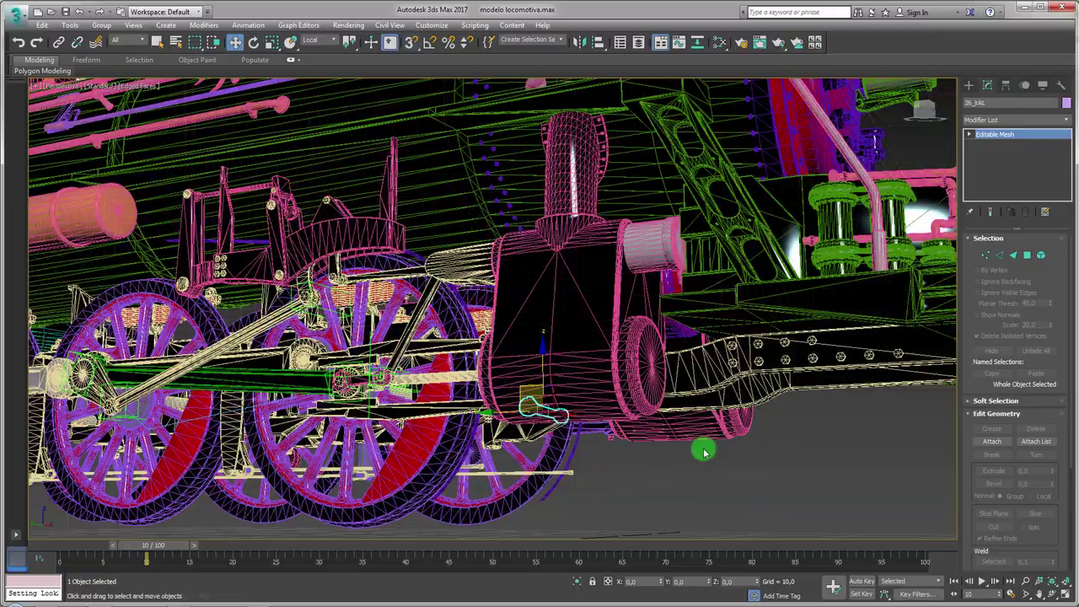
pyautogui.moveTo(715, 410)
pyautogui.keyDown('alt'); pyautogui.mouseDown(button='middle')
pyautogui.moveTo(515, 430)
pyautogui.moveTo(482, 456)
pyautogui.moveTo(413, 364)
pyautogui.mouseUp(button='middle'); pyautogui.keyUp('alt')
pyautogui.scroll(5, 516, 429)
pyautogui.click(411, 367)
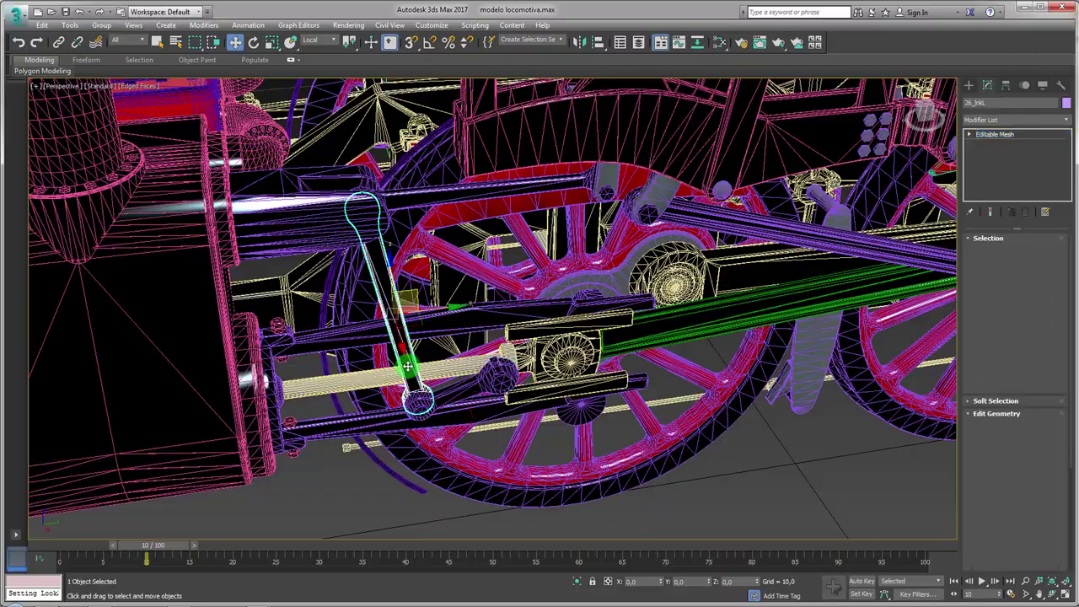
pyautogui.moveTo(474, 416)
pyautogui.keyDown('alt'); pyautogui.mouseDown(button='middle')
pyautogui.moveTo(446, 444)
pyautogui.moveTo(446, 410)
pyautogui.moveTo(514, 390)
pyautogui.moveTo(416, 426)
pyautogui.moveTo(539, 370)
pyautogui.moveTo(542, 433)
pyautogui.moveTo(797, 375)
pyautogui.mouseUp(button='middle'); pyautogui.keyUp('alt')
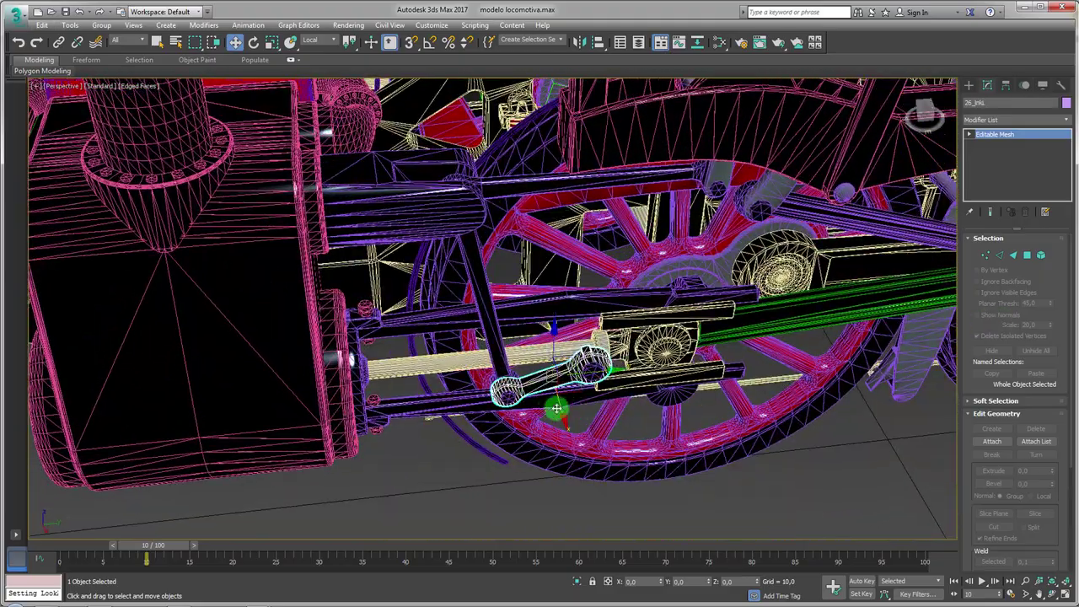
# - In Element mode on 26_rvULL, detach the small crank faces as Object002
pyautogui.click(506, 392)
pyautogui.click(1041, 255)
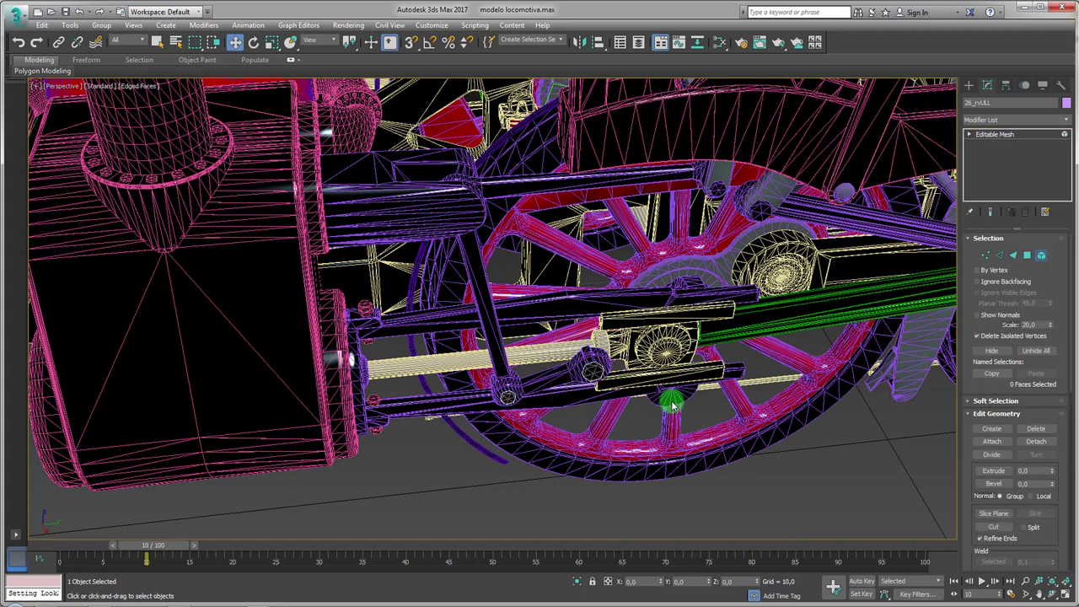
pyautogui.click(1037, 441)
pyautogui.click(568, 313)
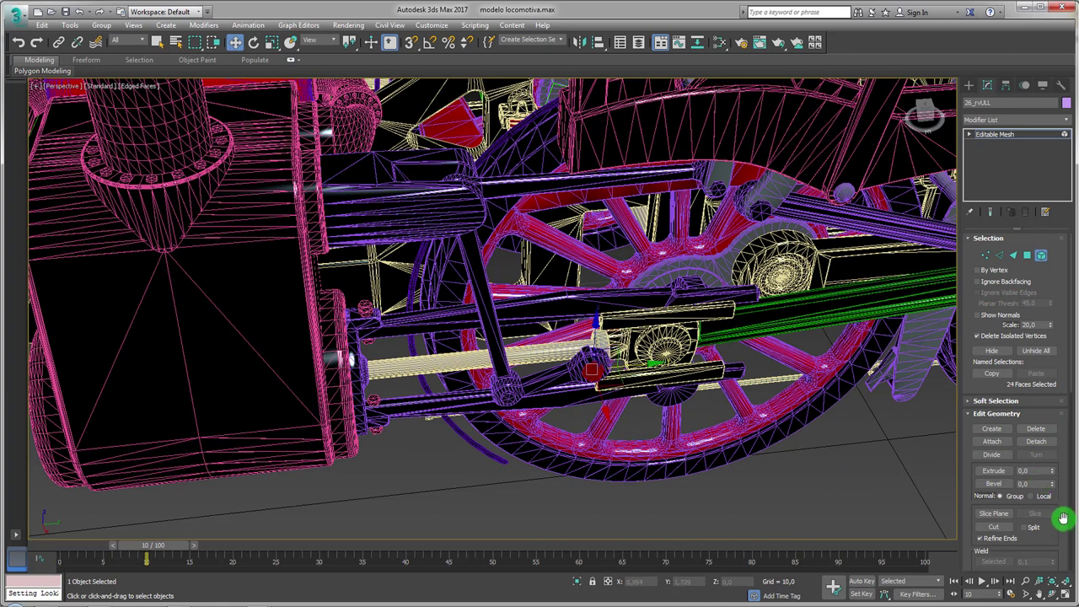
pyautogui.moveTo(1063, 518); pyautogui.dragTo(1049, 161)
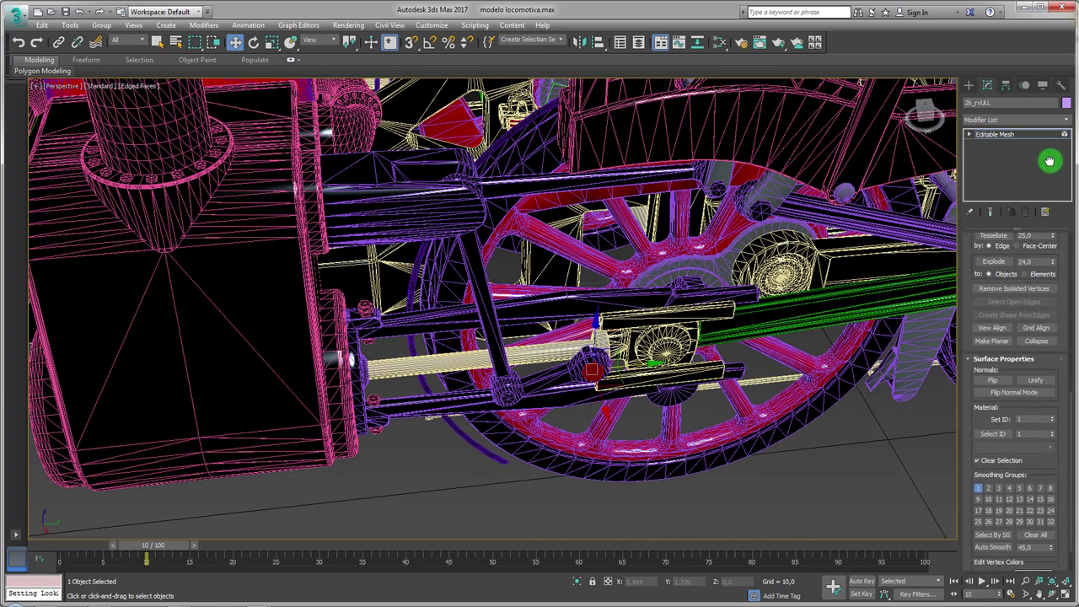
# - Select Object002 and return it to the Editable Mesh object level
pyautogui.click(1006, 135)
pyautogui.click(509, 397)
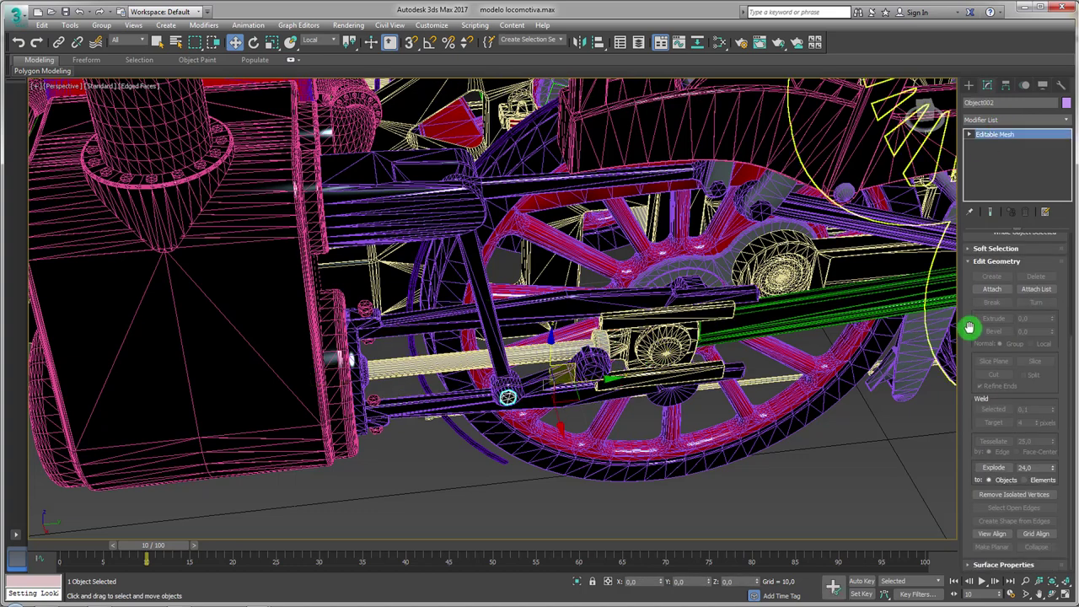
pyautogui.click(992, 289)
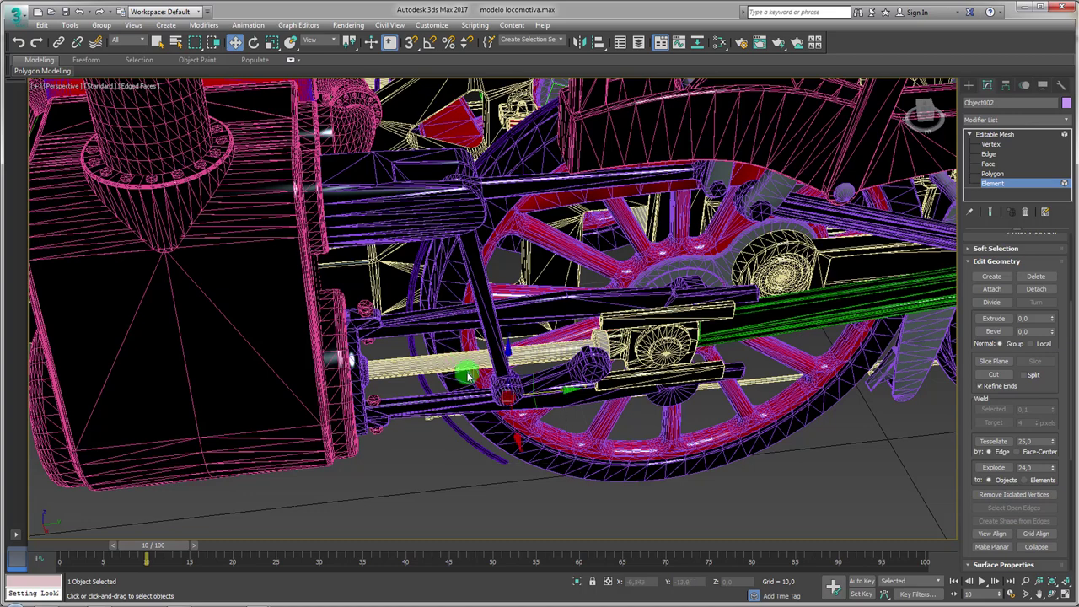
pyautogui.scroll(-5, 1053, 375)
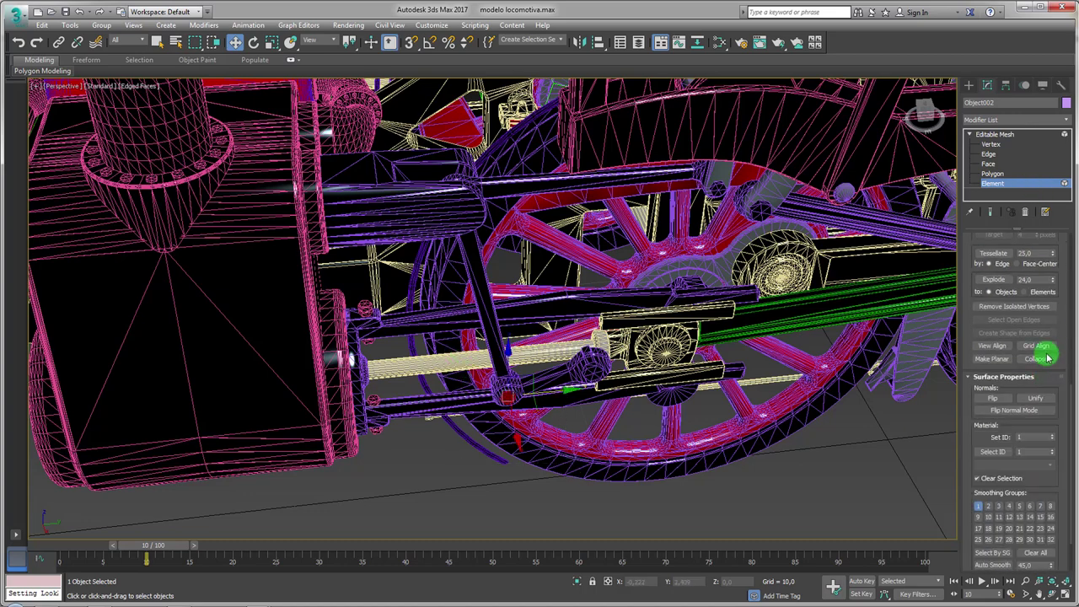
pyautogui.click(995, 135)
# - Attach the pin into the connecting rod and reset the animation to frame 0
pyautogui.click(497, 347)
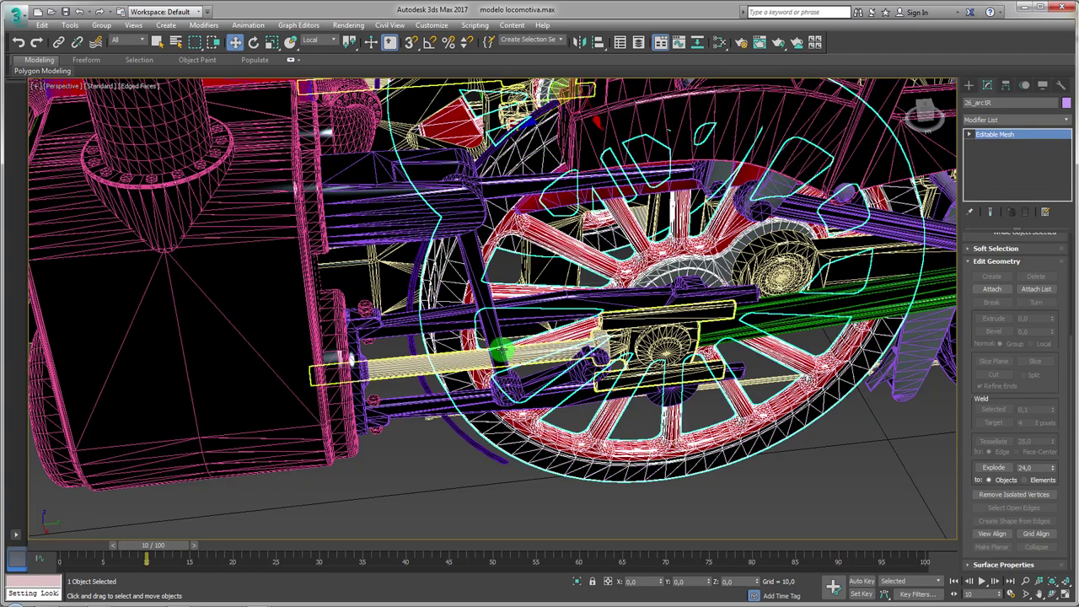
pyautogui.keyDown('alt'); pyautogui.moveTo(504, 384); pyautogui.dragTo(568, 409, button='middle'); pyautogui.keyUp('alt')
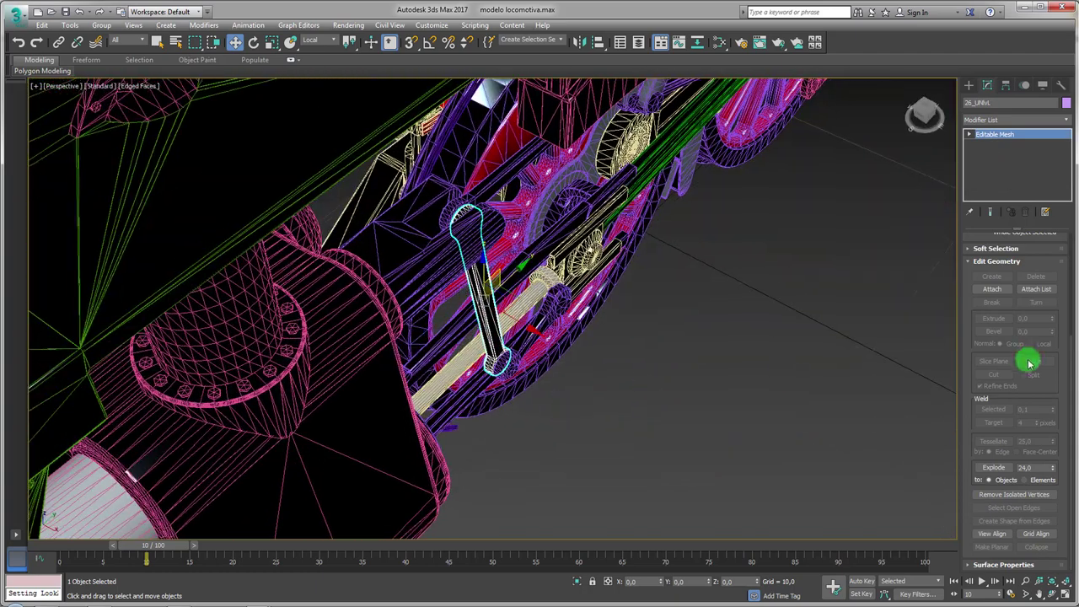
pyautogui.moveTo(985, 301); pyautogui.dragTo(989, 458)
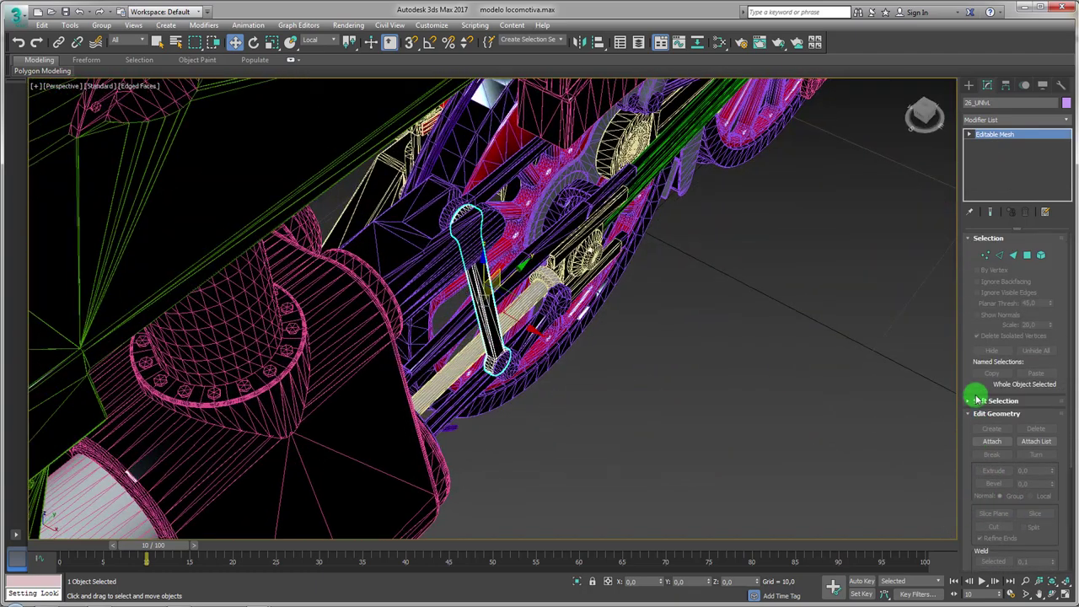
pyautogui.moveTo(977, 399); pyautogui.dragTo(973, 212)
pyautogui.moveTo(973, 368); pyautogui.dragTo(971, 471)
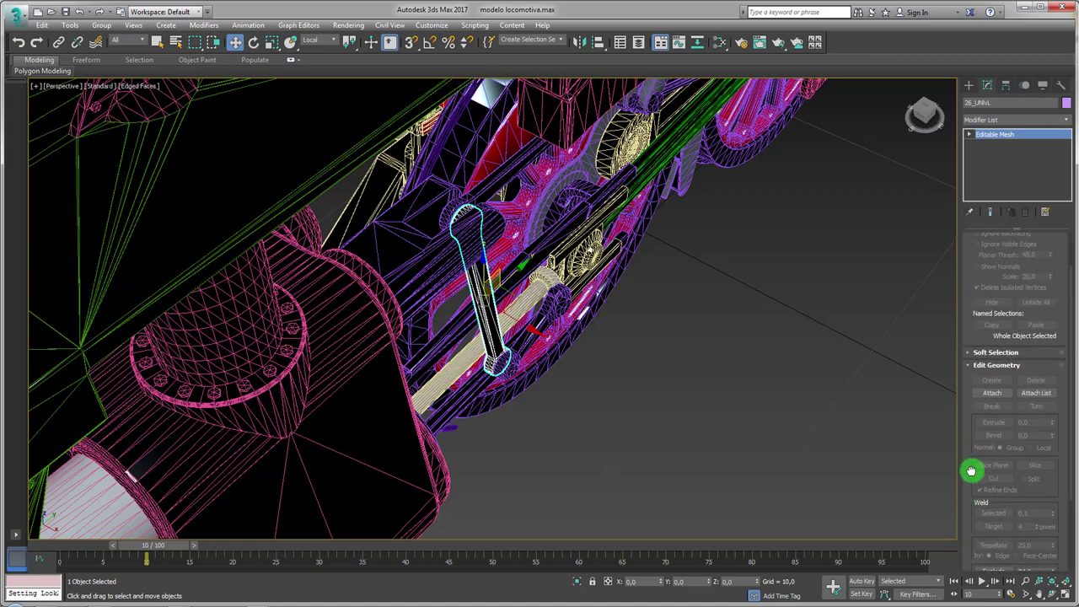
pyautogui.scroll(5, 506, 368)
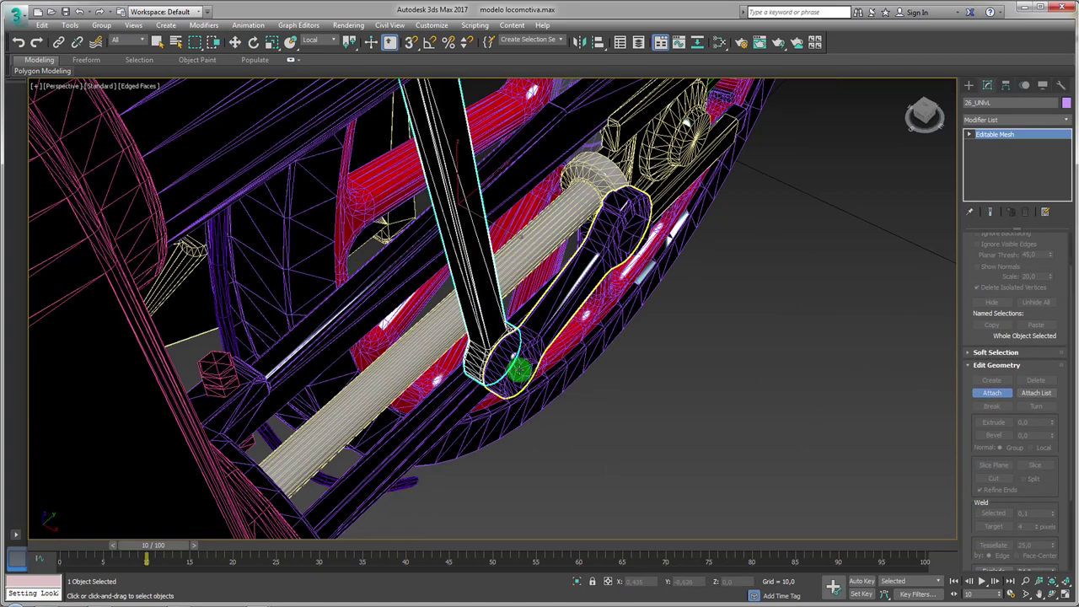
pyautogui.click(531, 371)
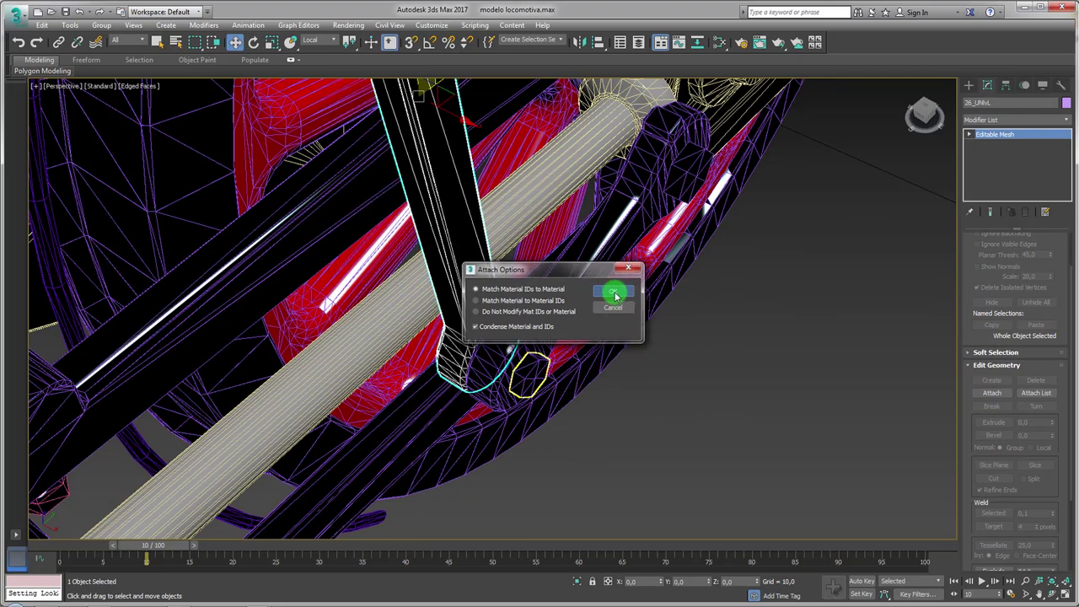
pyautogui.click(617, 294)
pyautogui.scroll(-2, 655, 356)
pyautogui.scroll(-3, 674, 388)
pyautogui.moveTo(675, 387)
pyautogui.keyDown('alt'); pyautogui.mouseDown(button='middle')
pyautogui.moveTo(723, 378)
pyautogui.moveTo(746, 406)
pyautogui.mouseUp(button='middle'); pyautogui.keyUp('alt')
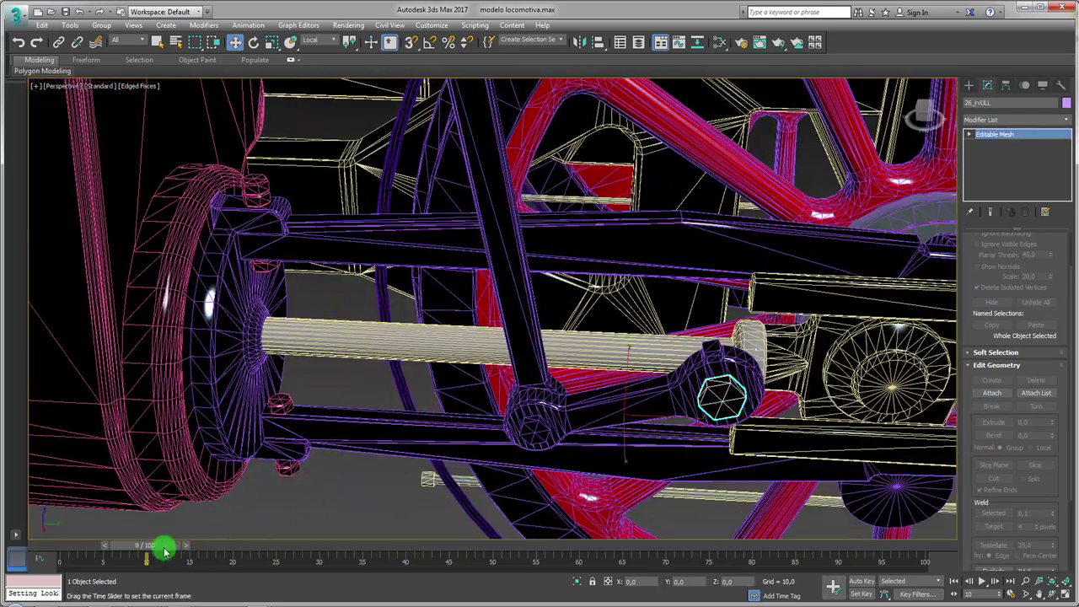
pyautogui.moveTo(166, 551); pyautogui.dragTo(68, 550)
# - Merge the hex nut into the crosshead 26_CRShR and play to check it
pyautogui.moveTo(517, 397)
pyautogui.keyDown('alt'); pyautogui.mouseDown(button='middle')
pyautogui.moveTo(453, 373)
pyautogui.moveTo(565, 321)
pyautogui.mouseUp(button='middle'); pyautogui.keyUp('alt')
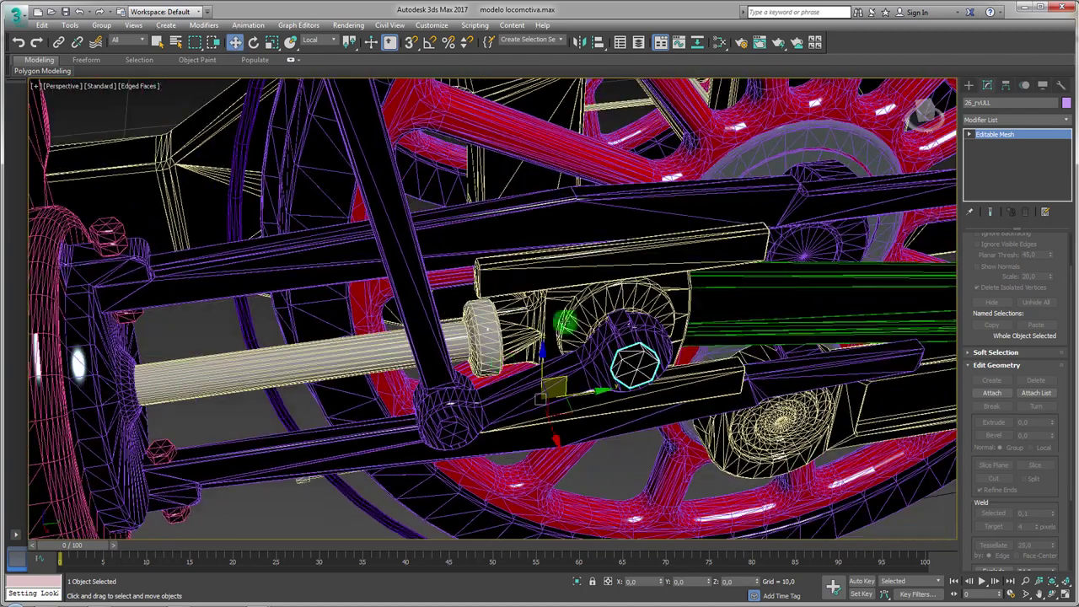
pyautogui.click(638, 294)
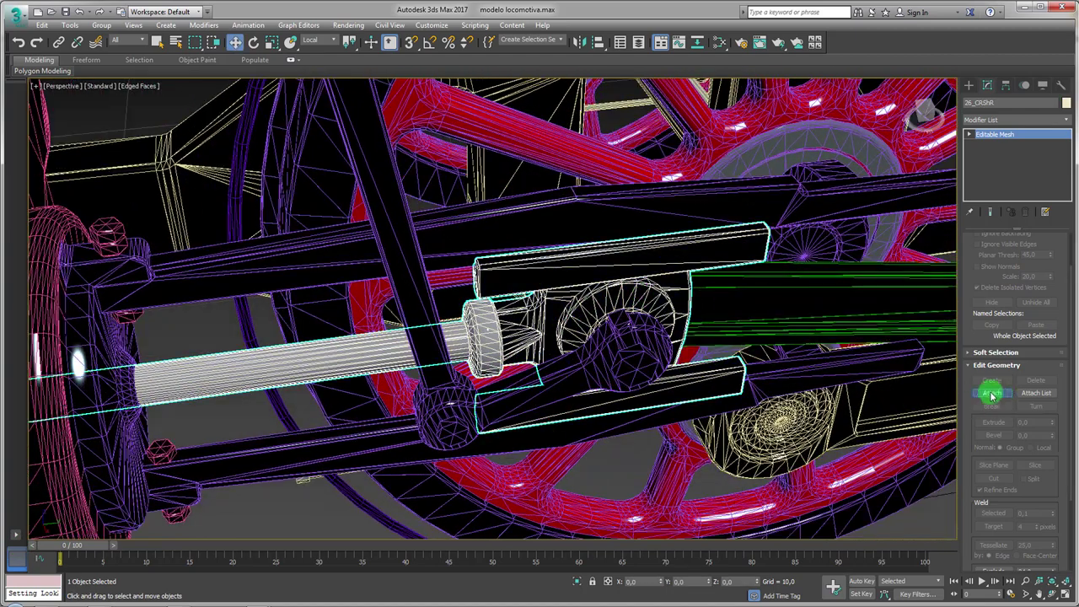
pyautogui.click(647, 364)
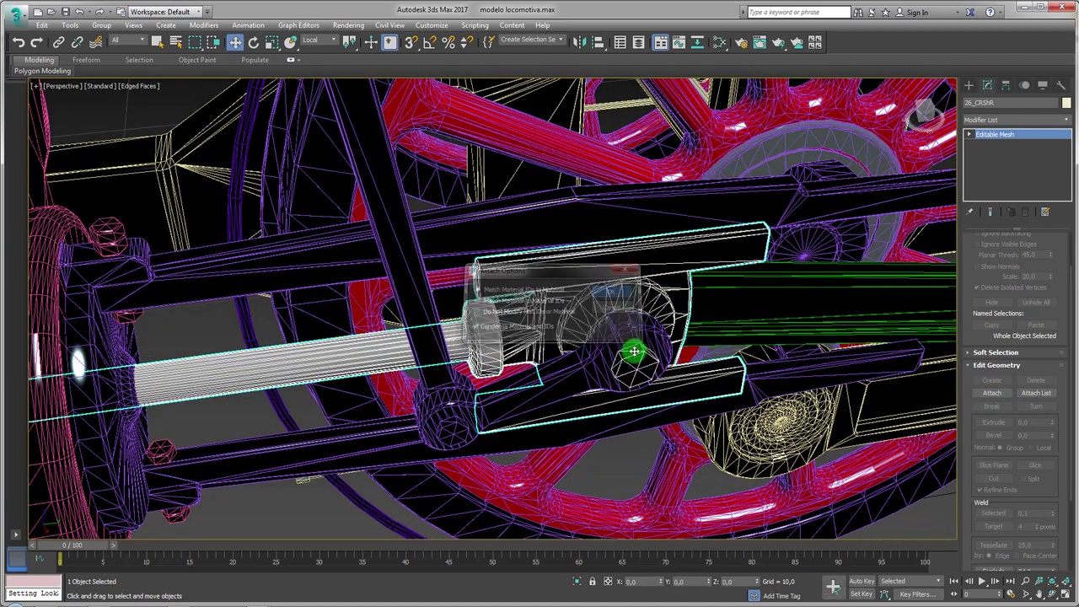
pyautogui.keyDown('alt'); pyautogui.moveTo(620, 291); pyautogui.dragTo(548, 282, button='middle'); pyautogui.keyUp('alt')
pyautogui.moveTo(76, 559)
pyautogui.mouseDown()
pyautogui.moveTo(275, 559)
pyautogui.moveTo(61, 559)
pyautogui.mouseUp()
# - Attach the crank into the link object and scrub to test the linkage
pyautogui.moveTo(95, 512)
pyautogui.keyDown('alt'); pyautogui.mouseDown(button='middle')
pyautogui.moveTo(429, 388)
pyautogui.moveTo(547, 395)
pyautogui.moveTo(612, 385)
pyautogui.moveTo(346, 365)
pyautogui.moveTo(494, 373)
pyautogui.moveTo(253, 337)
pyautogui.moveTo(120, 303)
pyautogui.moveTo(953, 422)
pyautogui.mouseUp(button='middle'); pyautogui.keyUp('alt')
pyautogui.click(991, 395)
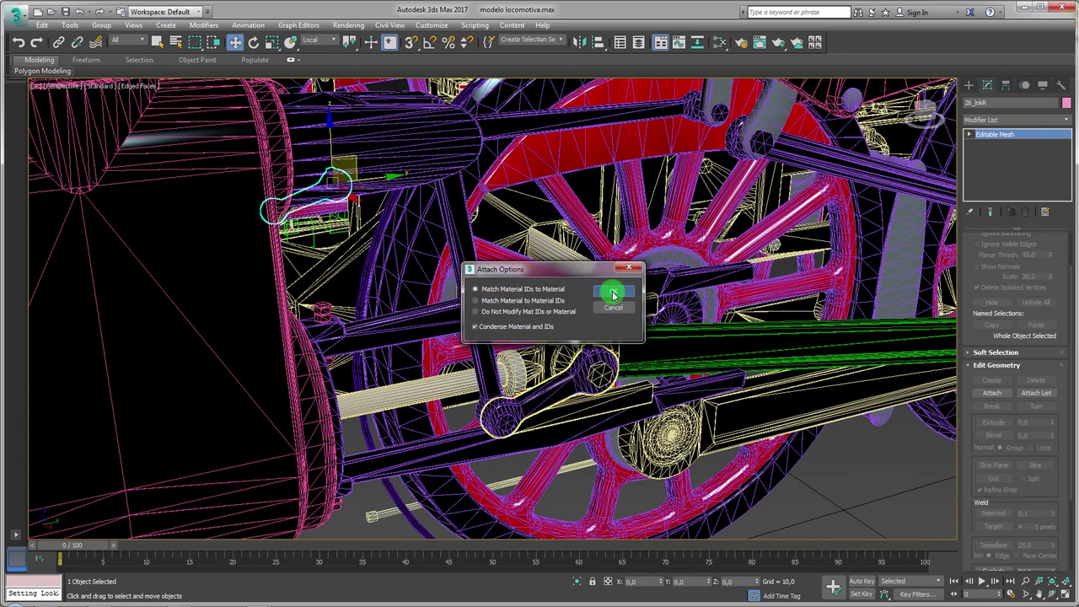
pyautogui.click(613, 292)
pyautogui.moveTo(84, 544)
pyautogui.mouseDown()
pyautogui.moveTo(181, 544)
pyautogui.moveTo(19, 549)
pyautogui.mouseUp()
# - Frame the link rod, attach another piece to it, and play to check motion
pyautogui.press('w')
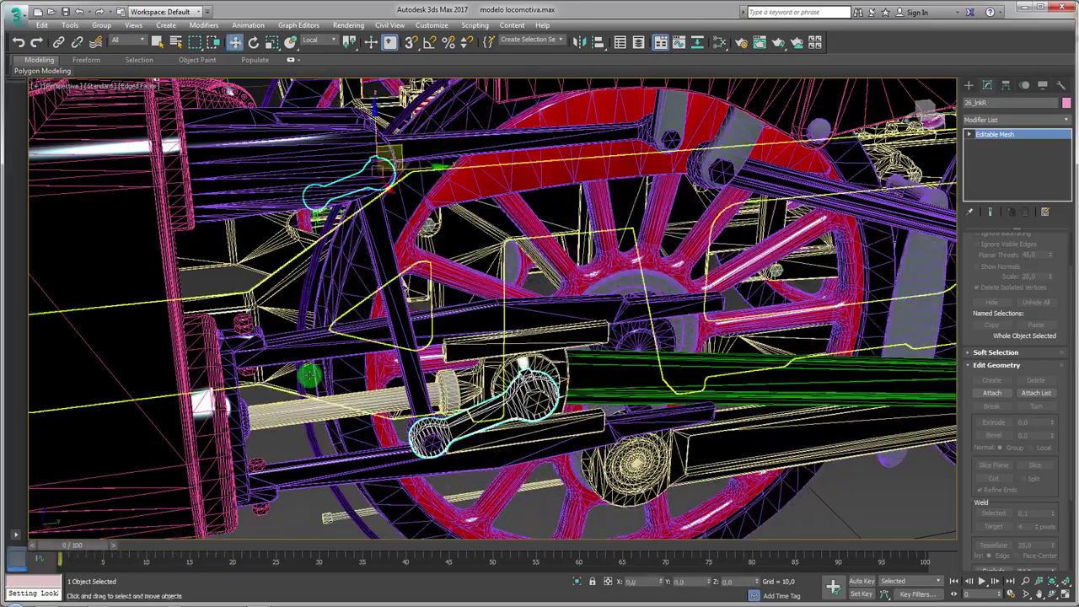
pyautogui.keyDown('alt'); pyautogui.moveTo(505, 304); pyautogui.dragTo(548, 279, button='middle'); pyautogui.keyUp('alt')
pyautogui.press('z')
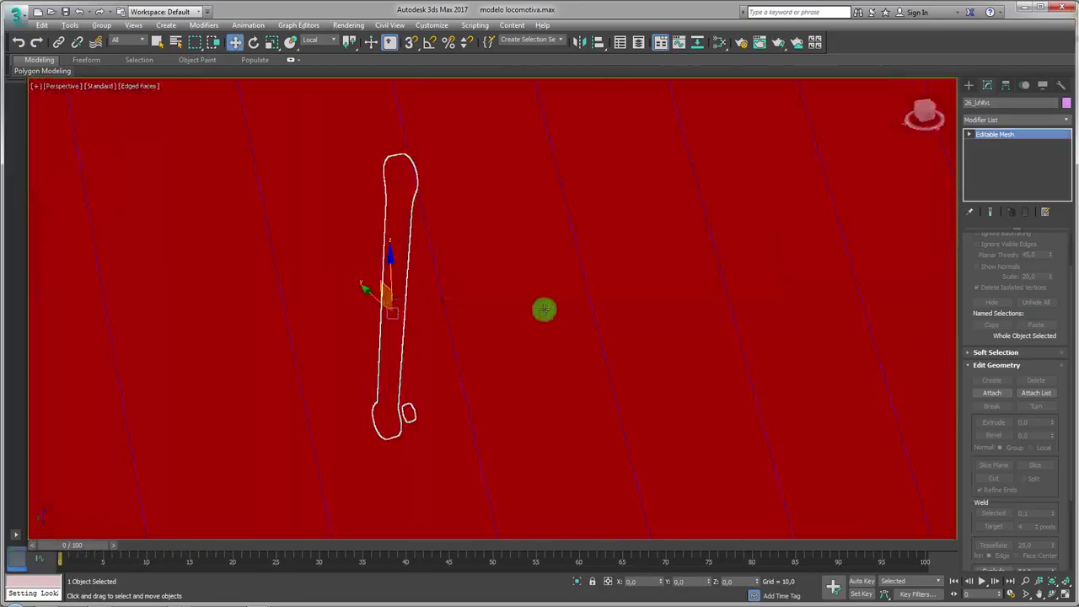
pyautogui.scroll(-2, 544, 310)
pyautogui.scroll(-5, 494, 378)
pyautogui.keyDown('alt'); pyautogui.moveTo(419, 441); pyautogui.dragTo(381, 466, button='middle'); pyautogui.keyUp('alt')
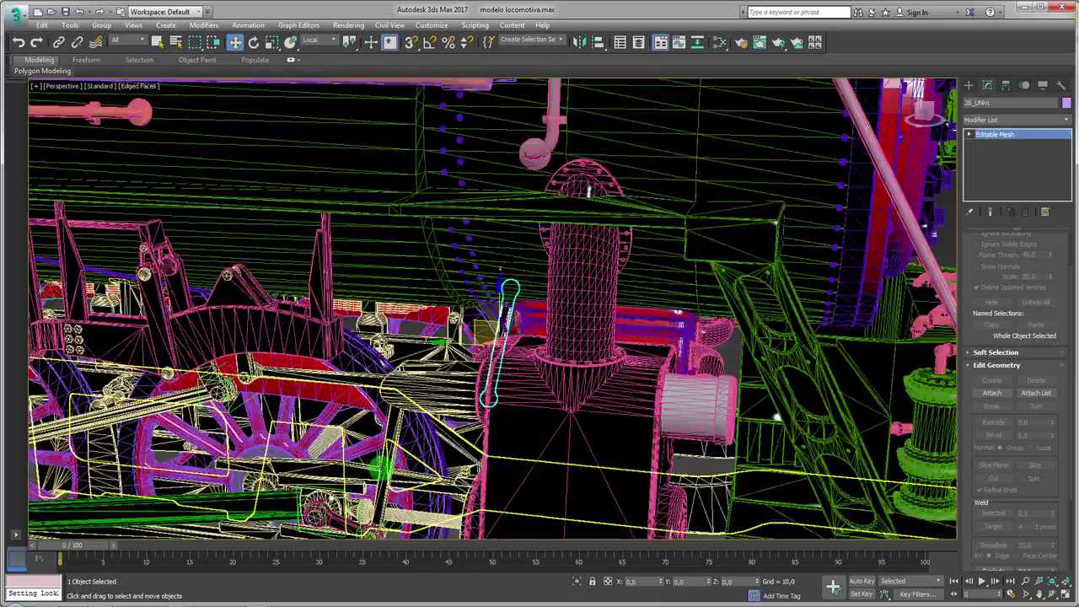
pyautogui.scroll(4, 777, 417)
pyautogui.moveTo(408, 402)
pyautogui.keyDown('alt'); pyautogui.mouseDown(button='middle')
pyautogui.moveTo(576, 391)
pyautogui.moveTo(431, 395)
pyautogui.moveTo(525, 433)
pyautogui.moveTo(513, 340)
pyautogui.mouseUp(button='middle'); pyautogui.keyUp('alt')
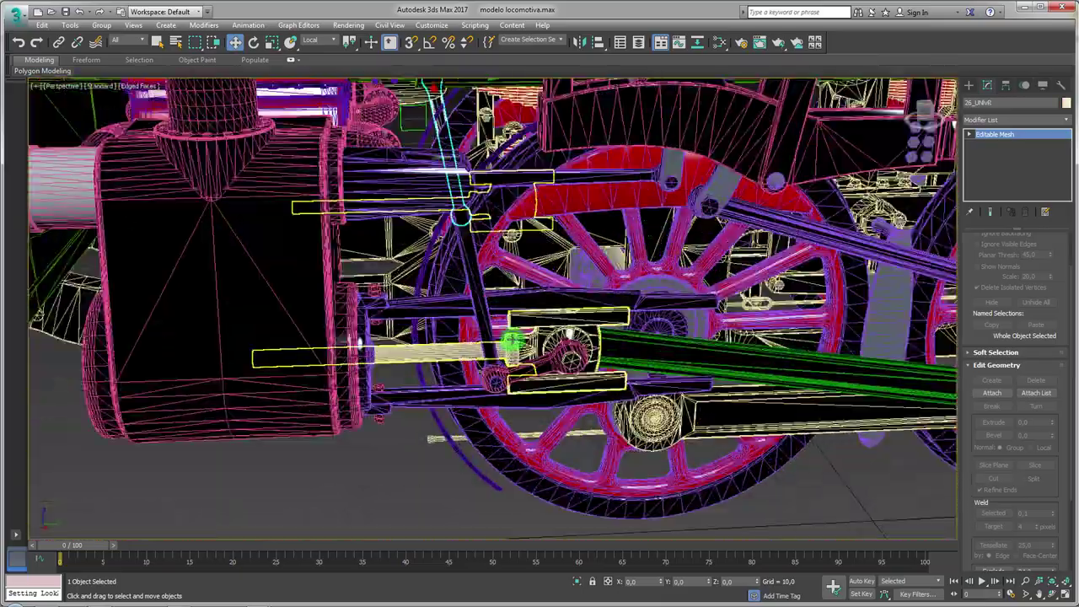
pyautogui.click(992, 393)
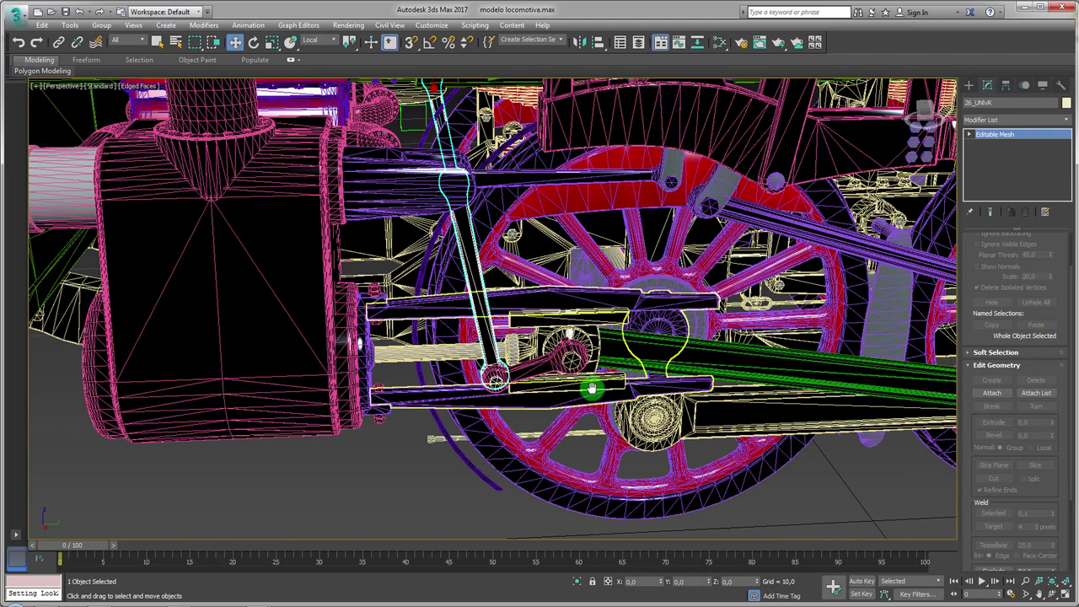
pyautogui.scroll(-5, 592, 388)
pyautogui.moveTo(91, 546)
pyautogui.mouseDown()
pyautogui.moveTo(452, 540)
pyautogui.moveTo(71, 544)
pyautogui.mouseUp()
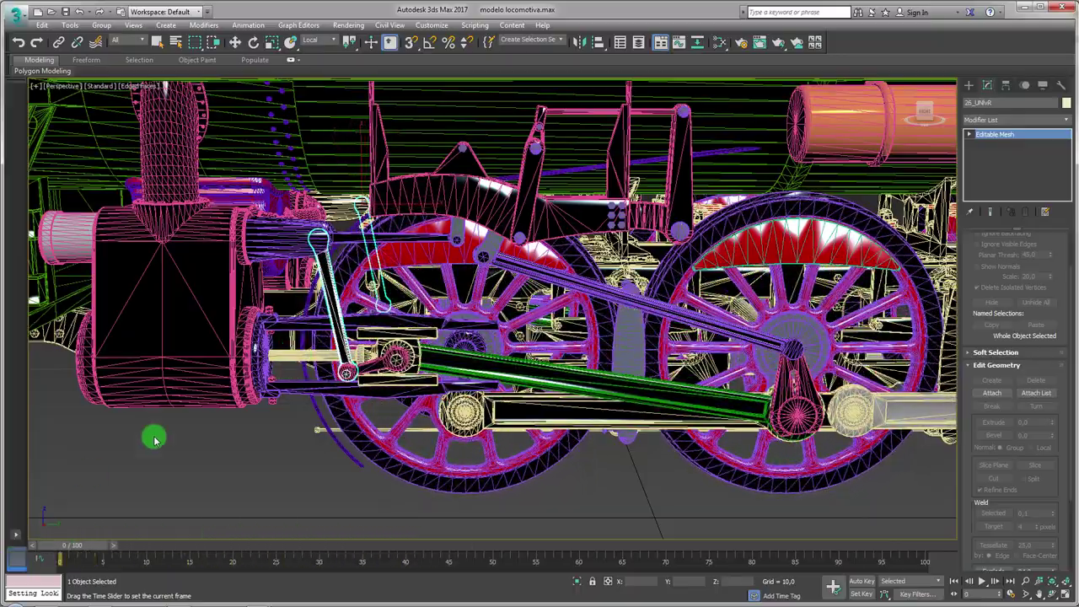
# - Orbit and zoom around the locomotive front to review the linkage
pyautogui.keyDown('alt'); pyautogui.moveTo(506, 320); pyautogui.dragTo(792, 320, button='middle'); pyautogui.keyUp('alt')
pyautogui.moveTo(540, 337)
pyautogui.keyDown('alt'); pyautogui.mouseDown(button='middle')
pyautogui.moveTo(574, 354)
pyautogui.moveTo(590, 410)
pyautogui.moveTo(539, 354)
pyautogui.moveTo(556, 363)
pyautogui.mouseUp(button='middle'); pyautogui.keyUp('alt')
pyautogui.scroll(-5, 581, 379)
pyautogui.scroll(3, 539, 354)
pyautogui.scroll(3, 539, 355)
pyautogui.scroll(-3, 540, 354)
pyautogui.scroll(-2, 539, 354)
# - Select the 26_GotL linkage arm and test-move it, cancelling to keep its position
pyautogui.scroll(2, 539, 355)
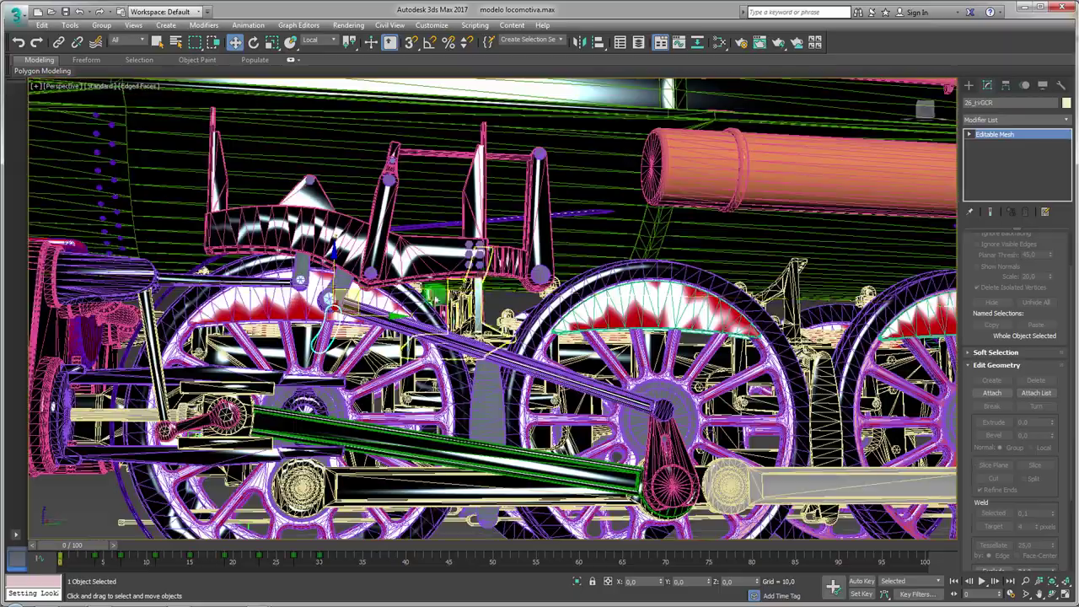
pyautogui.scroll(2, 539, 354)
pyautogui.scroll(2, 540, 355)
pyautogui.click(459, 359)
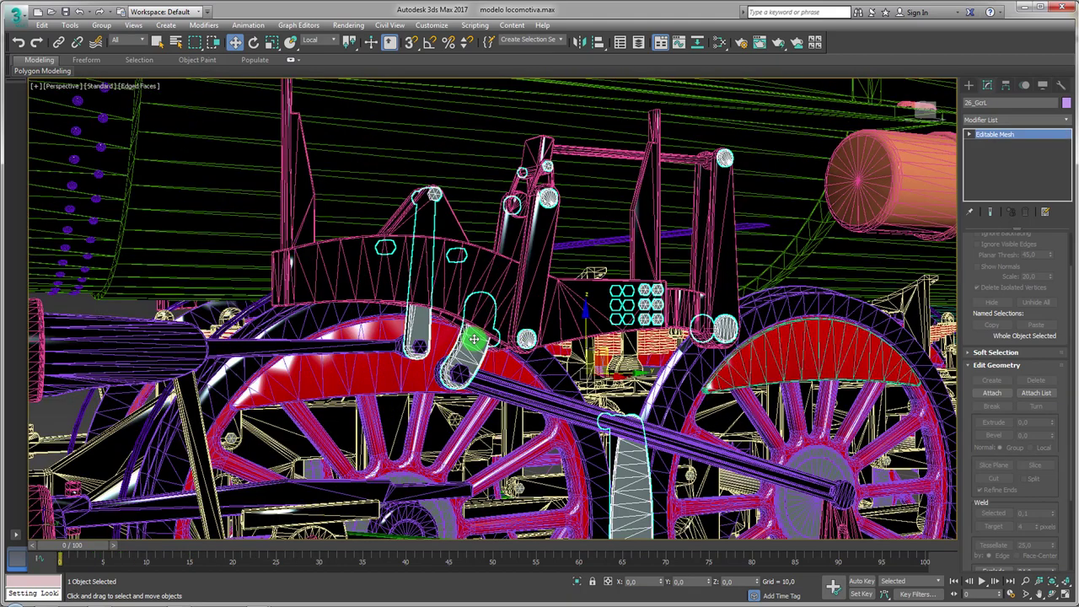
pyautogui.moveTo(487, 325); pyautogui.dragTo(590, 276)
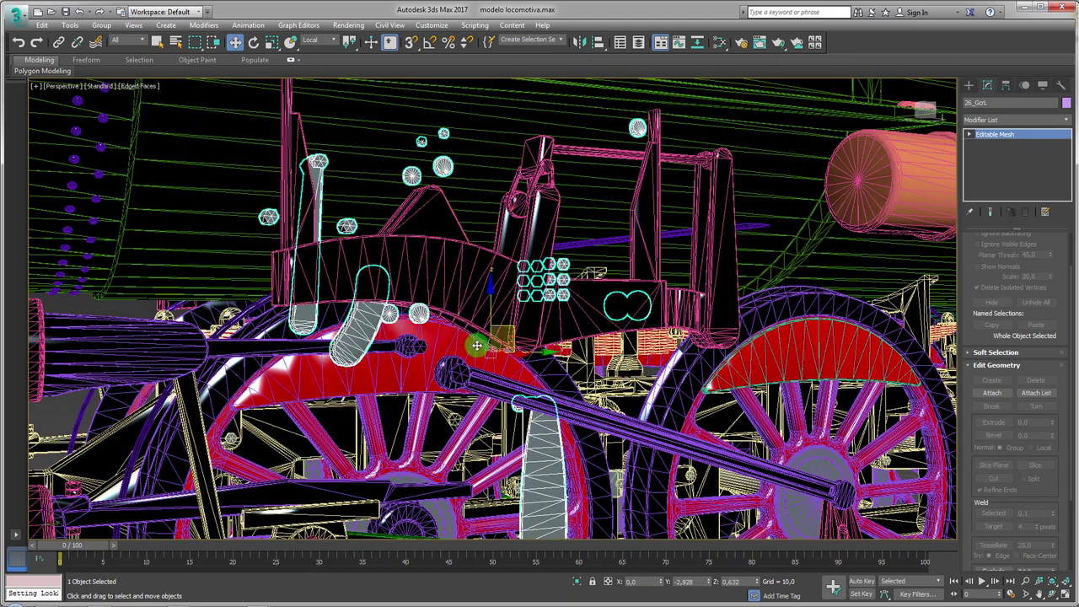
pyautogui.rightClick(590, 275)
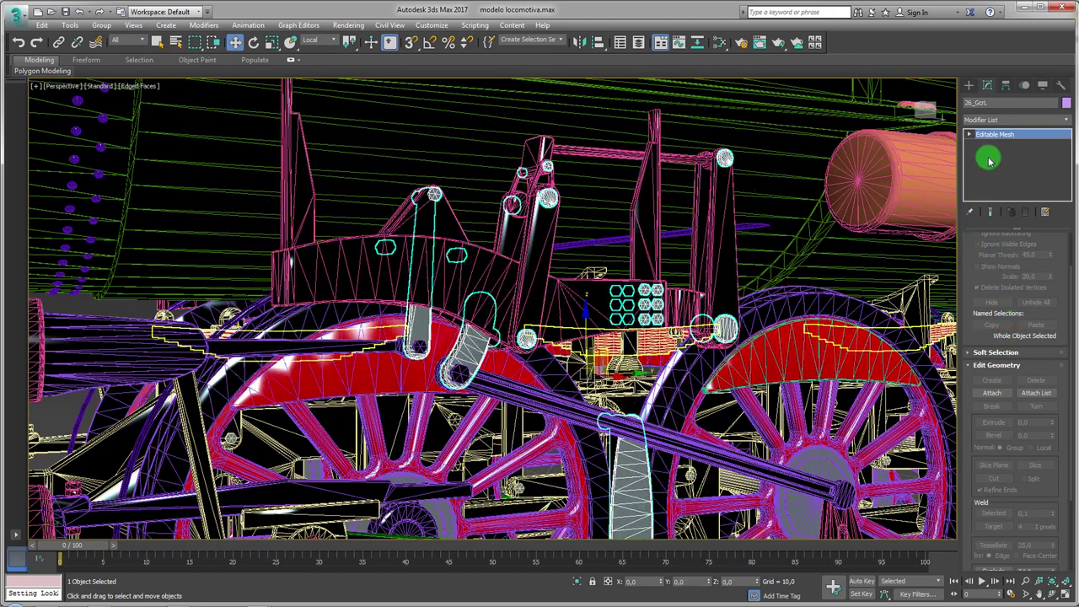
# - At Element level, detach the arm element from 26_GotL as Object002
pyautogui.click(993, 183)
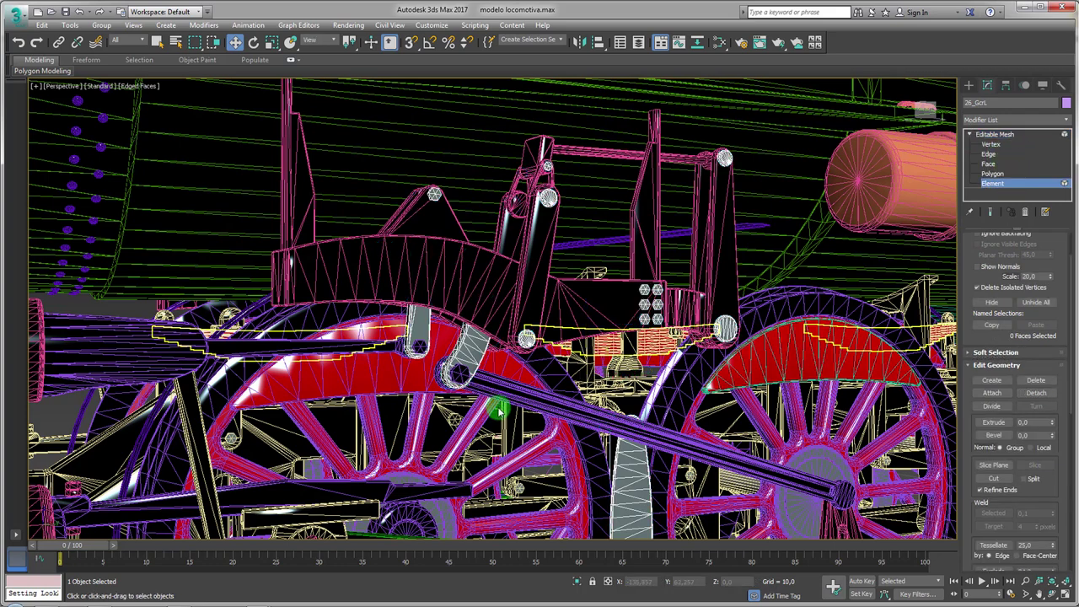
pyautogui.press('F3')
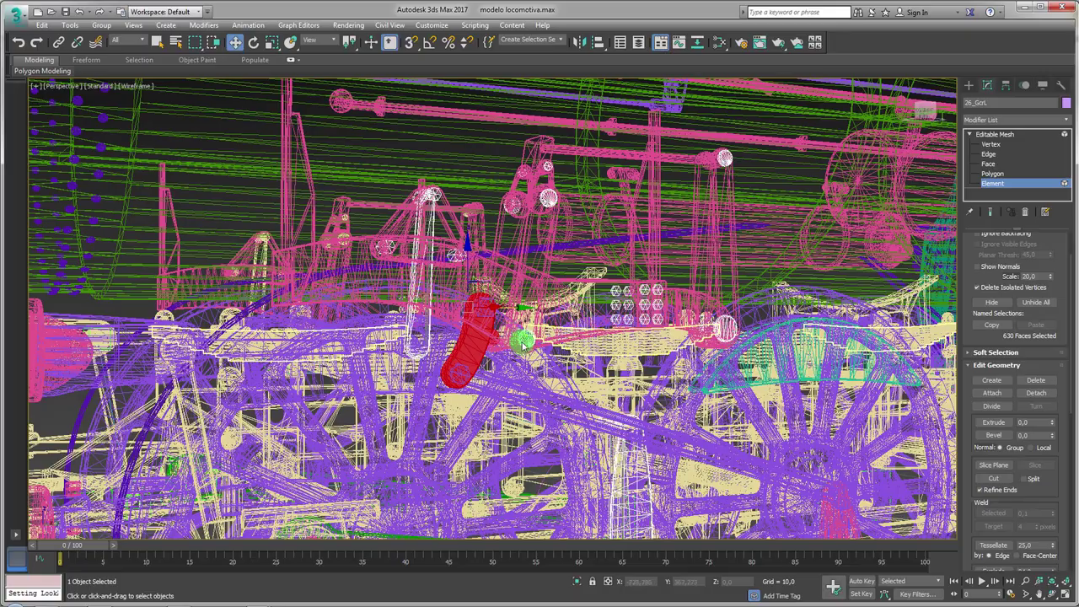
pyautogui.press('F3')
pyautogui.click(1039, 394)
pyautogui.click(578, 306)
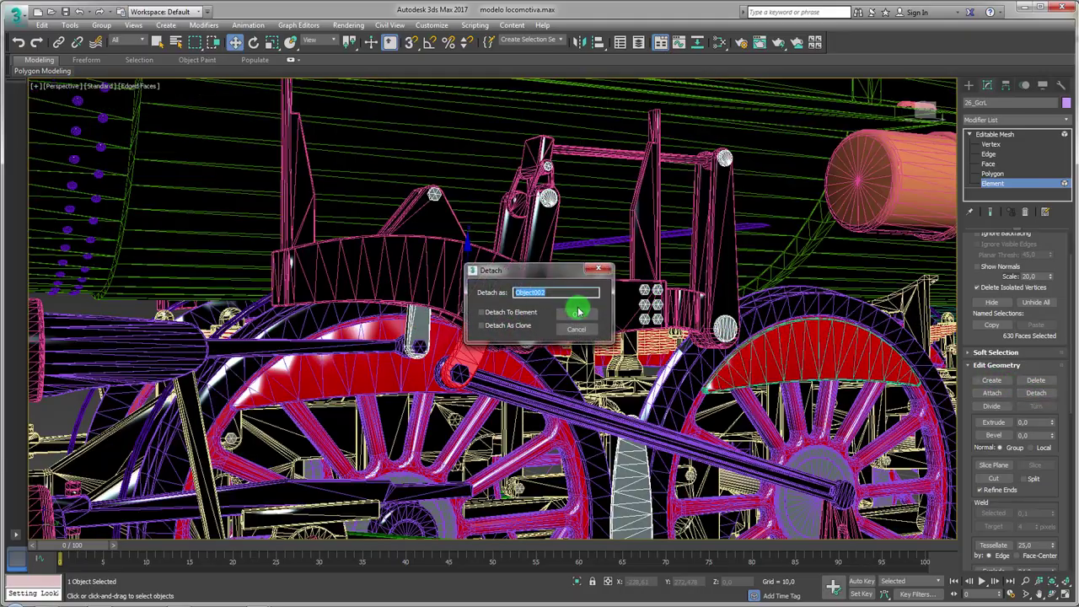
pyautogui.click(985, 150)
# - Attach the detached arm to 26_rvGCR with matched material IDs and check the wheel motion
pyautogui.keyDown('alt'); pyautogui.moveTo(475, 337); pyautogui.dragTo(522, 426, button='middle'); pyautogui.keyUp('alt')
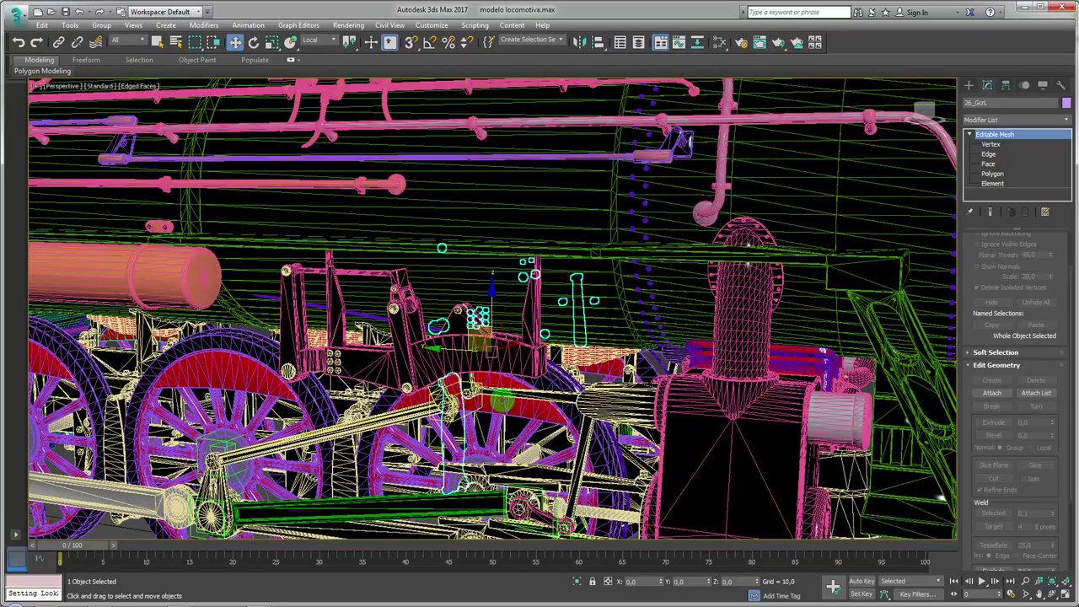
pyautogui.keyDown('alt'); pyautogui.moveTo(523, 426); pyautogui.dragTo(455, 363, button='middle'); pyautogui.keyUp('alt')
pyautogui.click(992, 393)
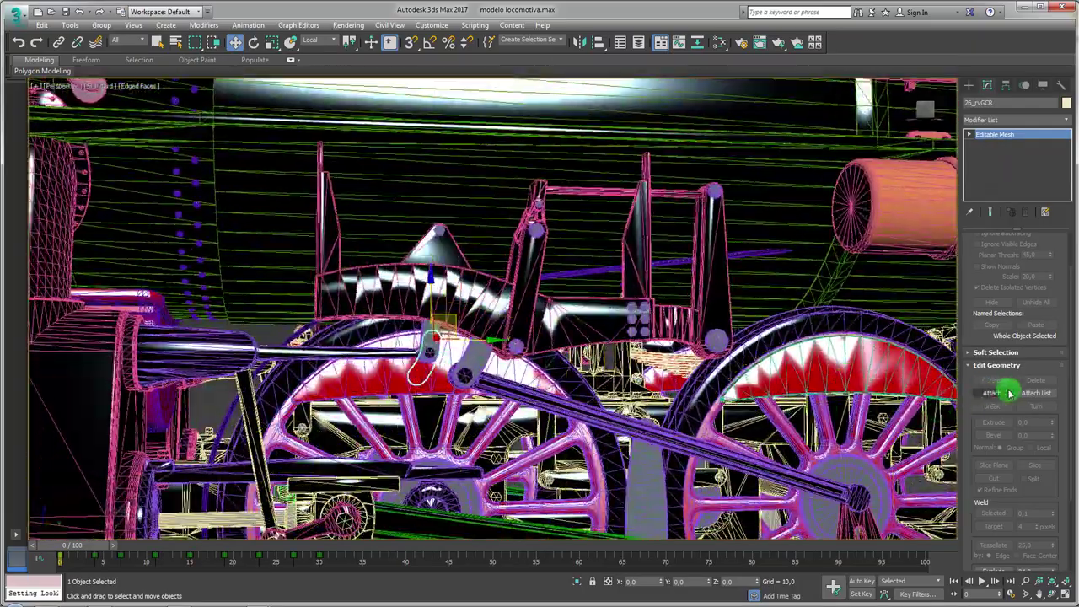
pyautogui.click(478, 352)
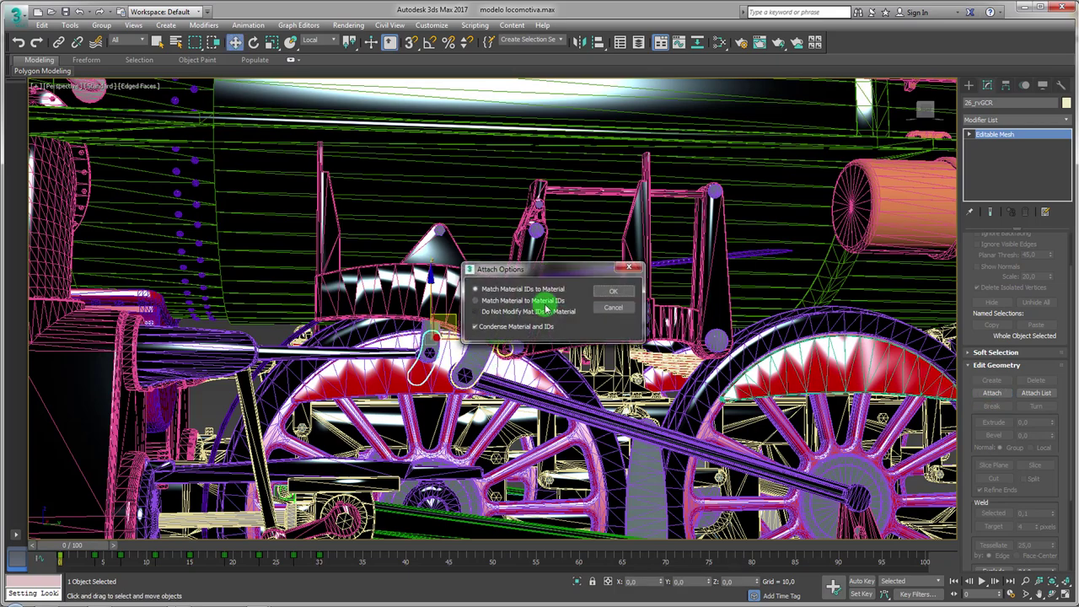
pyautogui.click(601, 294)
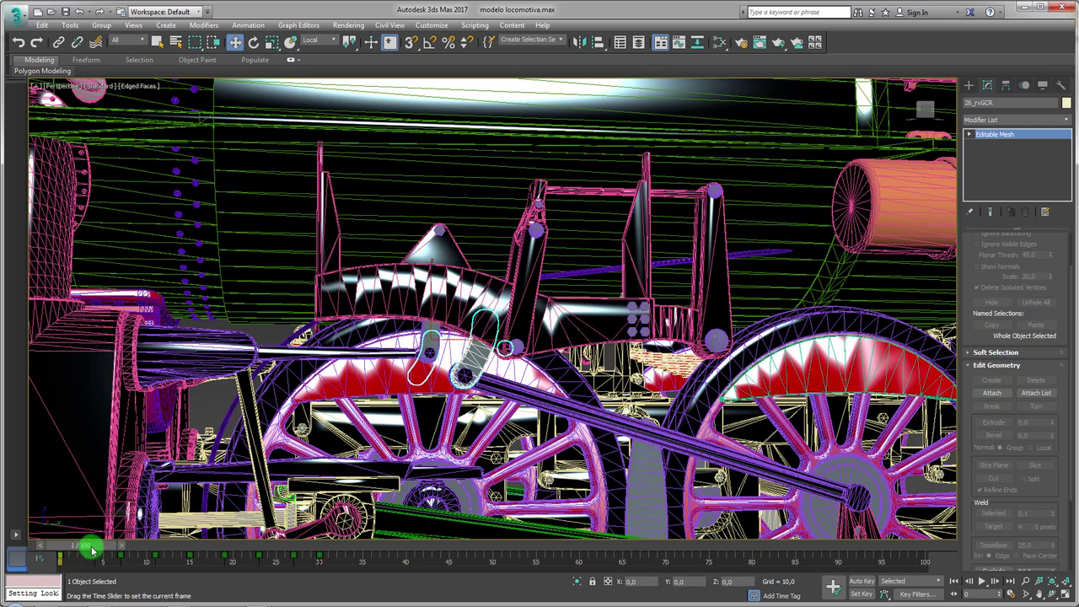
pyautogui.moveTo(90, 548)
pyautogui.mouseDown()
pyautogui.moveTo(400, 549)
pyautogui.moveTo(57, 552)
pyautogui.mouseUp()
pyautogui.press('w')
pyautogui.scroll(5, 468, 358)
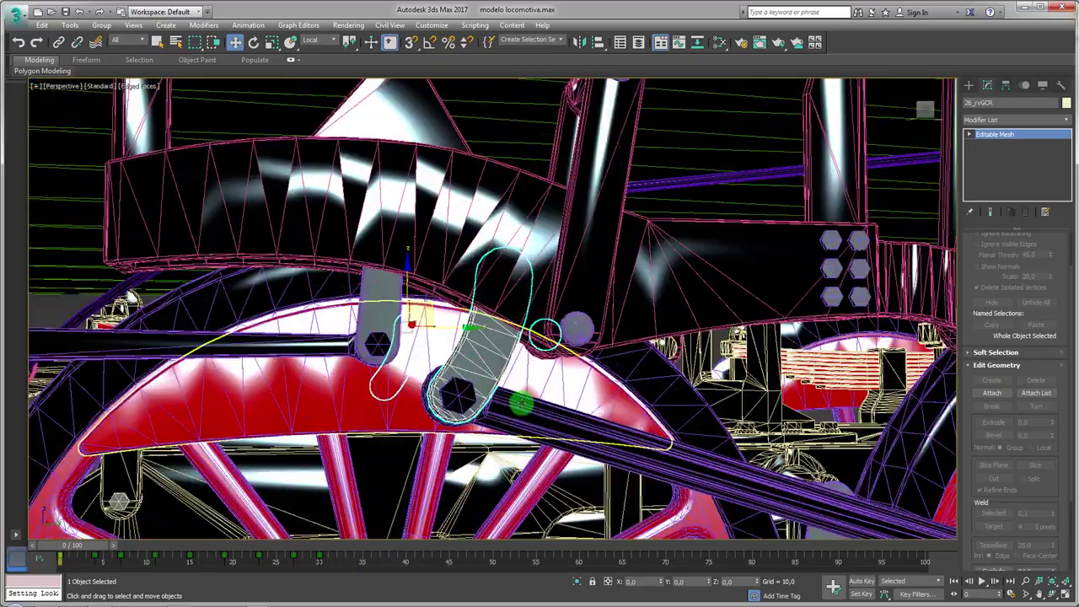
# - Select the 26_pW1L, 26_arc1R and 26_suSTR parts to identify the linkage pieces
pyautogui.click(489, 396)
pyautogui.scroll(-3, 489, 396)
pyautogui.scroll(-3, 489, 405)
pyautogui.click(489, 405)
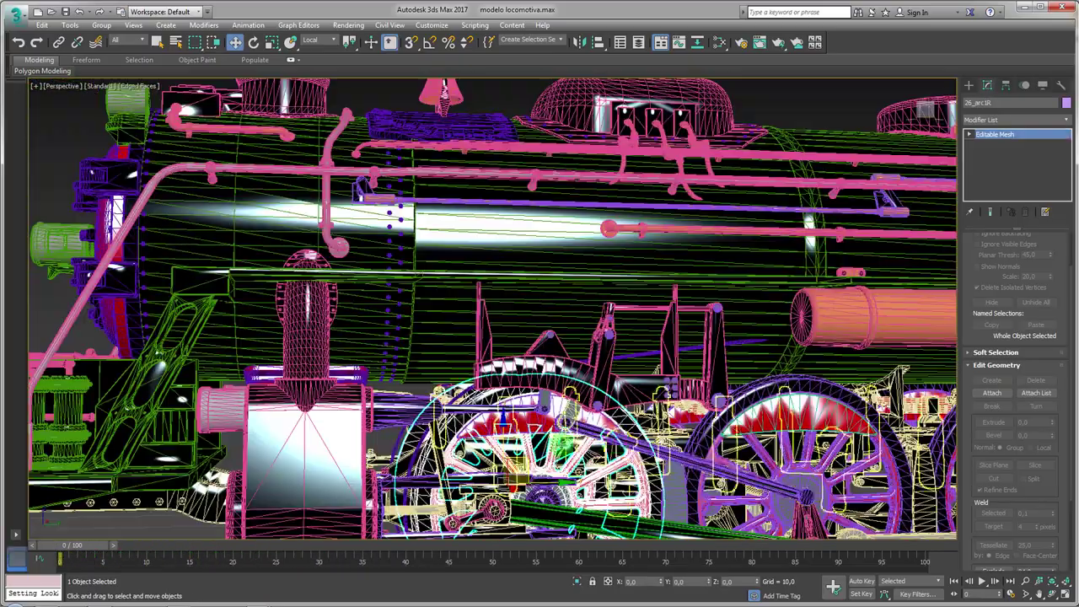
pyautogui.keyDown('alt'); pyautogui.moveTo(489, 404); pyautogui.dragTo(501, 431, button='middle'); pyautogui.keyUp('alt')
pyautogui.scroll(2, 500, 432)
pyautogui.scroll(3, 502, 418)
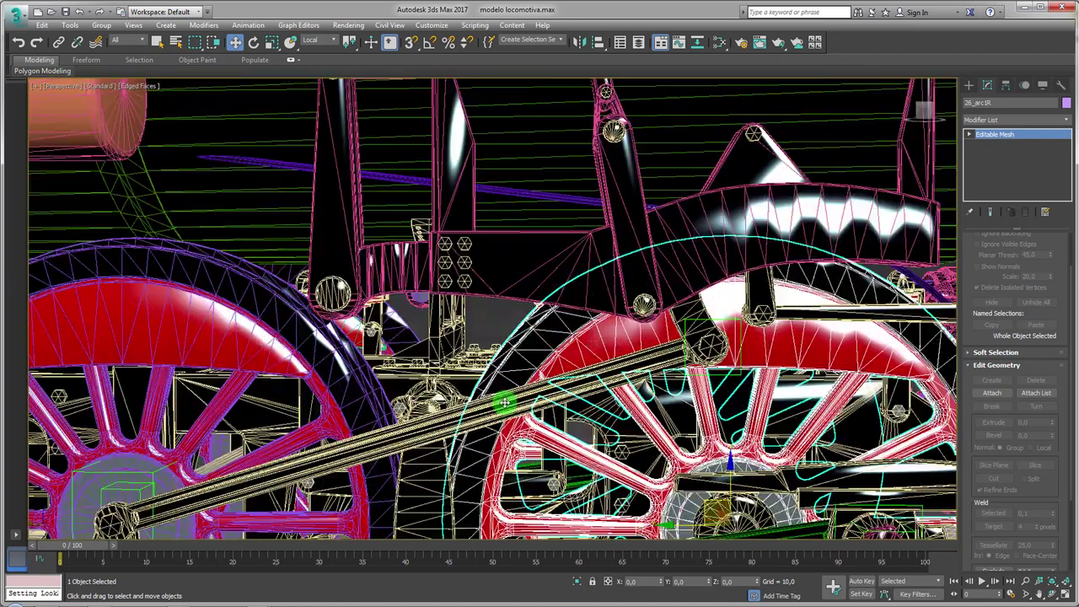
pyautogui.click(470, 414)
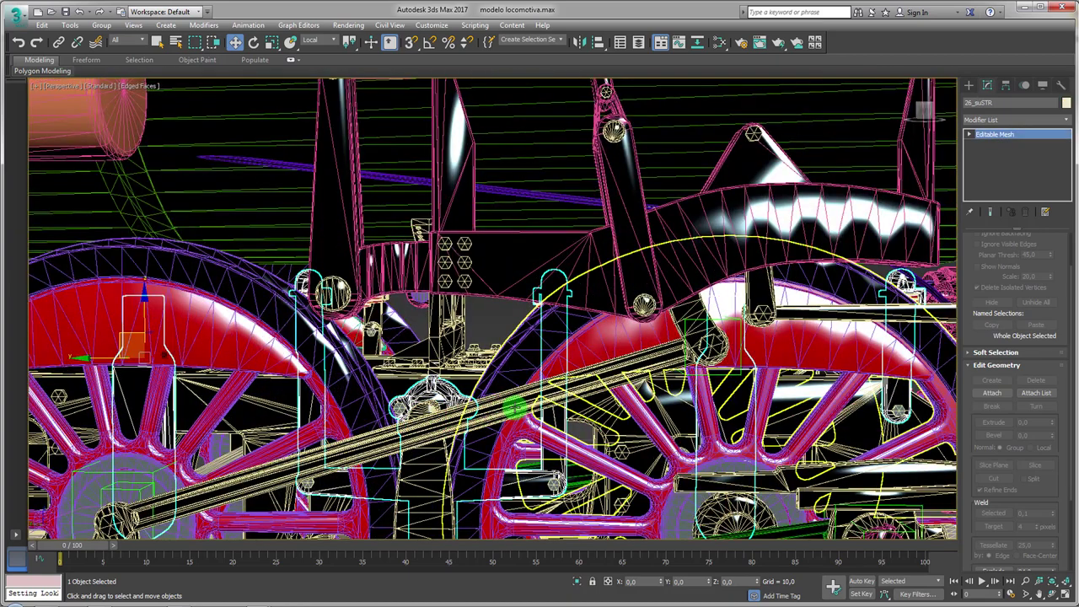
pyautogui.click(514, 408)
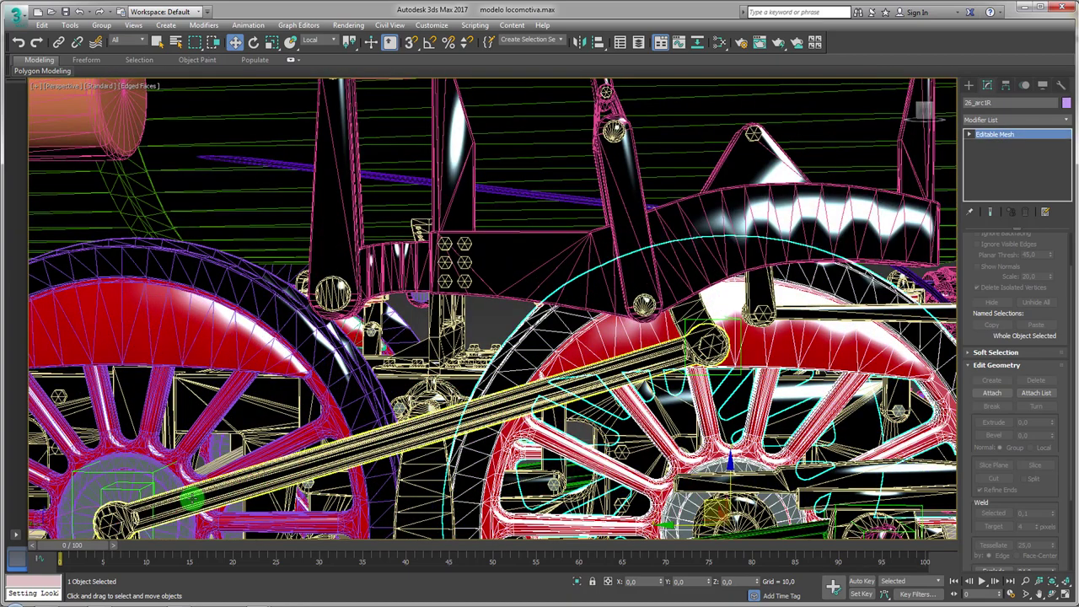
# - Select the eccentric rod barra do excentrico and pan to frame it
pyautogui.click(397, 430)
pyautogui.scroll(-3, 492, 308)
pyautogui.moveTo(590, 308); pyautogui.dragTo(337, 308, button='middle')
pyautogui.scroll(3, 492, 307)
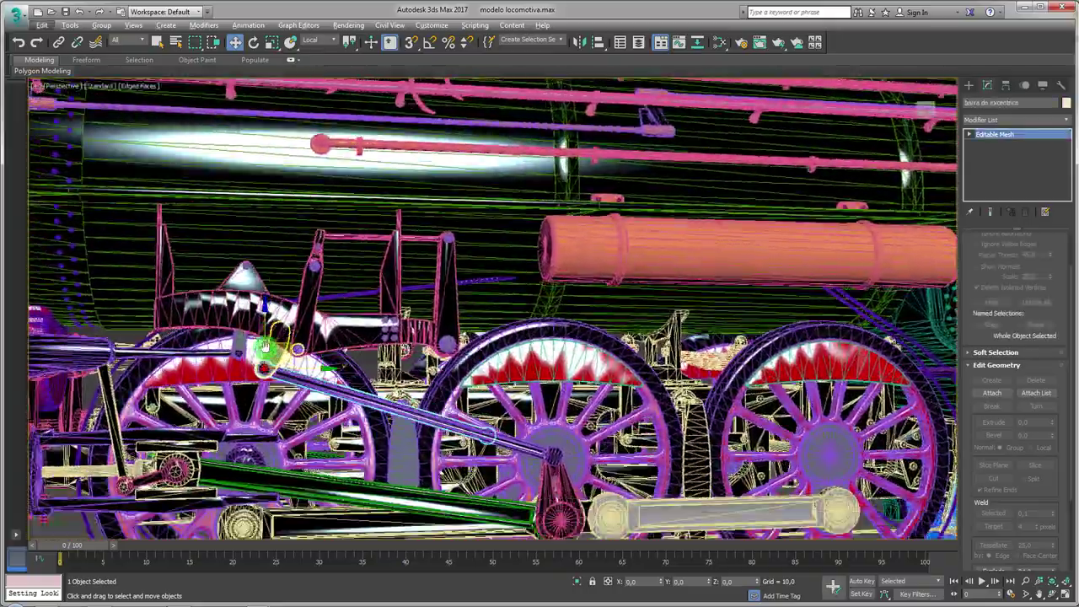
pyautogui.moveTo(264, 347); pyautogui.dragTo(280, 314, button='middle')
# - Attach the first neighbouring part to the eccentric rod and check motion at frame 15
pyautogui.click(993, 393)
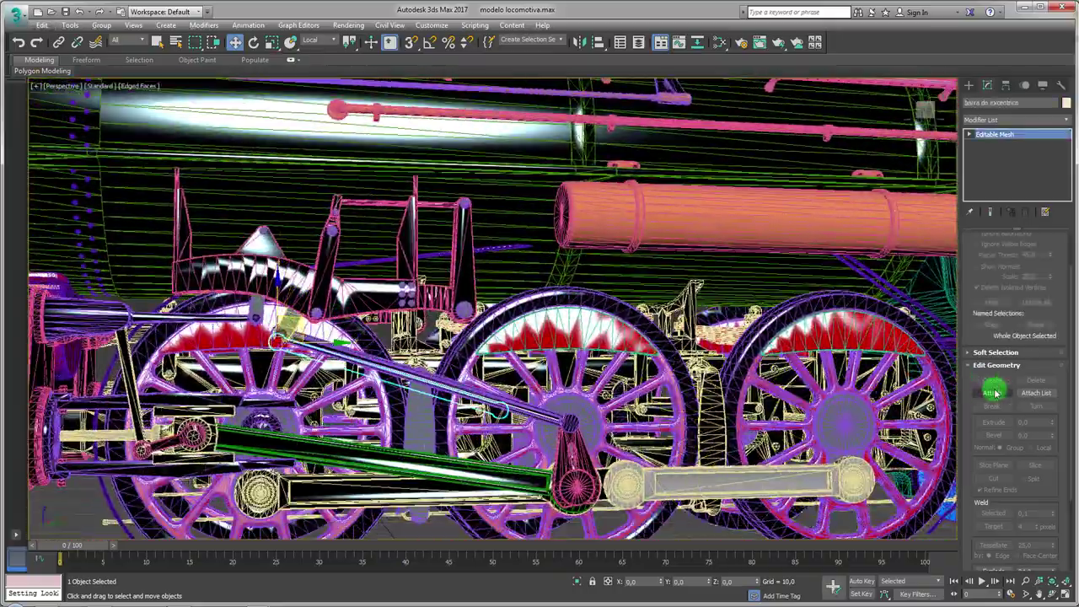
pyautogui.keyDown('alt'); pyautogui.moveTo(506, 354); pyautogui.dragTo(459, 371, button='middle'); pyautogui.keyUp('alt')
pyautogui.scroll(5, 460, 371)
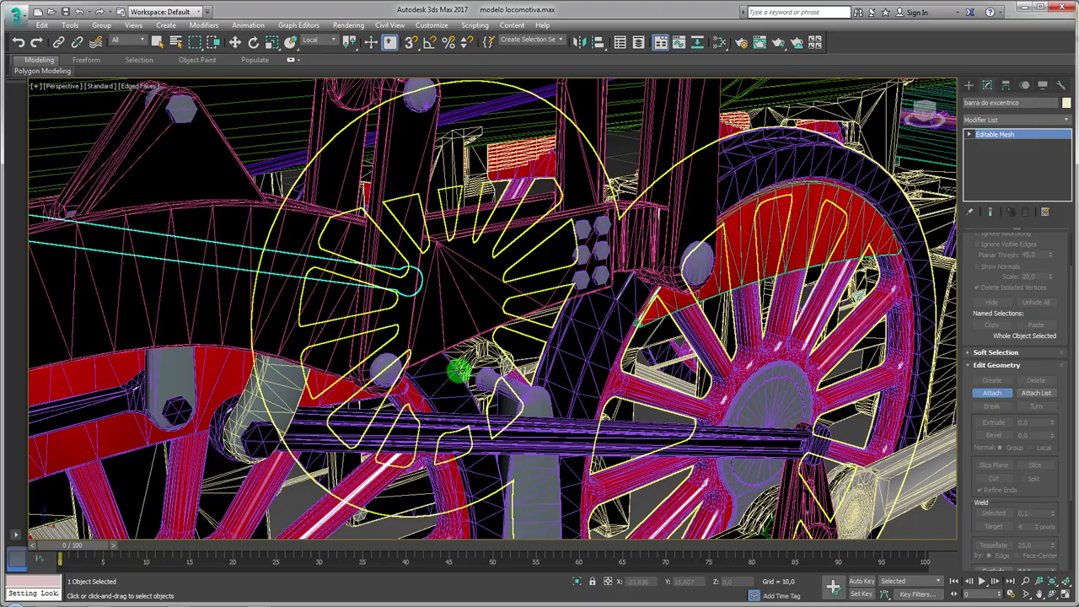
pyautogui.click(529, 439)
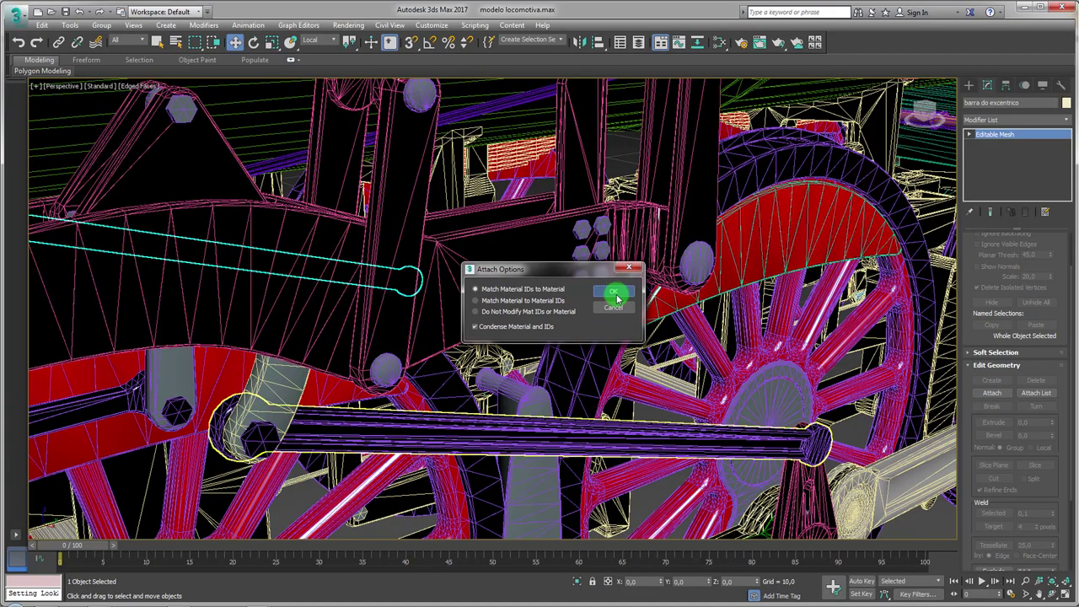
pyautogui.click(617, 297)
pyautogui.keyDown('alt'); pyautogui.moveTo(646, 373); pyautogui.dragTo(453, 453, button='middle'); pyautogui.keyUp('alt')
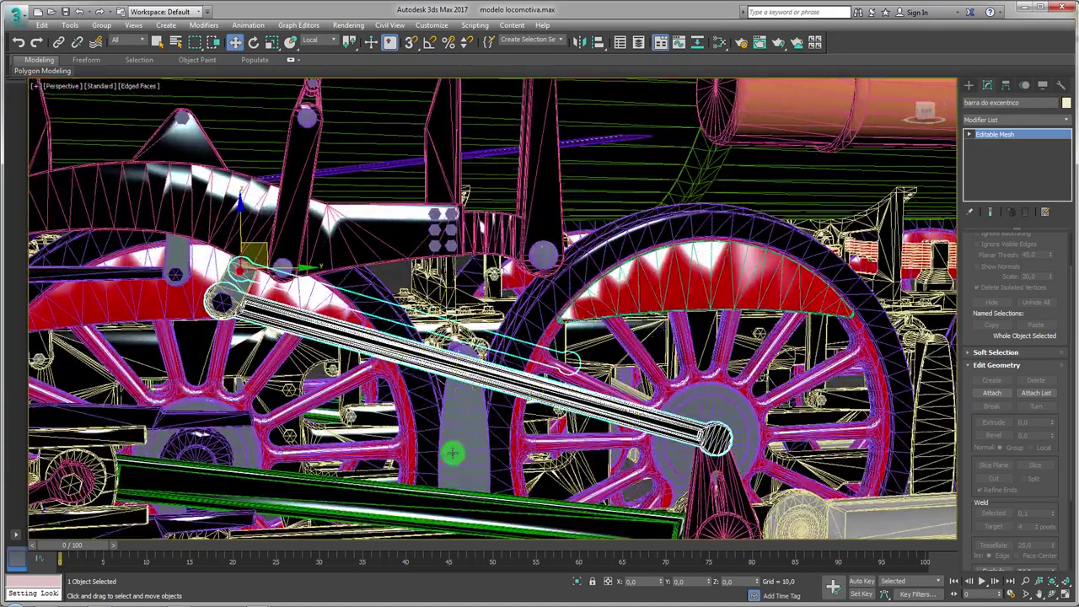
pyautogui.moveTo(68, 546)
pyautogui.mouseDown()
pyautogui.moveTo(464, 545)
pyautogui.moveTo(20, 539)
pyautogui.moveTo(156, 540)
pyautogui.moveTo(60, 539)
pyautogui.mouseUp()
pyautogui.press('w')
# - Attach the rod-end part to the eccentric rod and play through to verify
pyautogui.scroll(3, 279, 304)
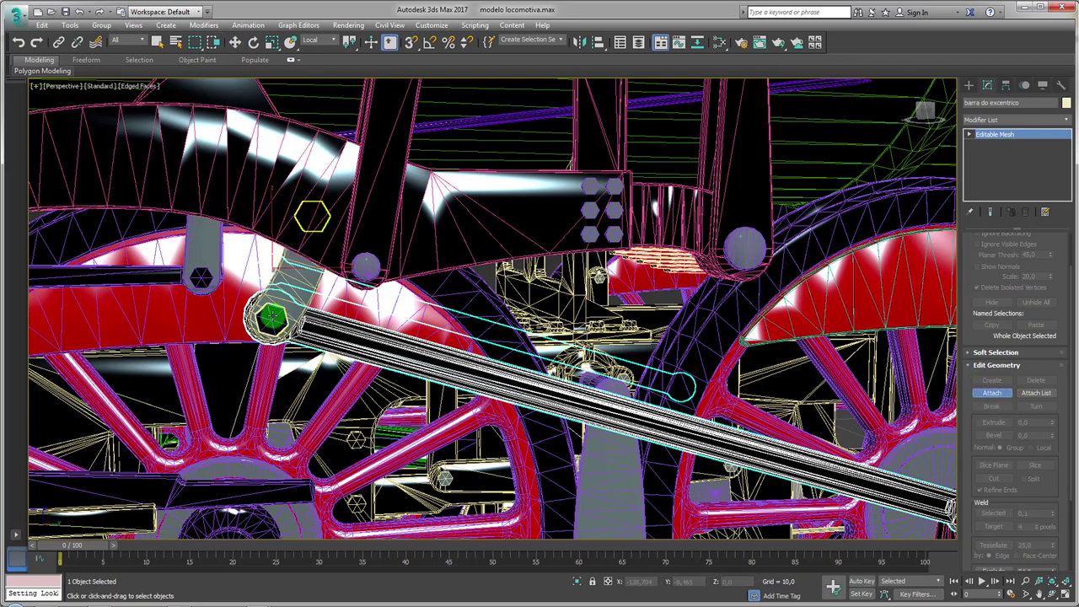
pyautogui.click(271, 316)
pyautogui.click(607, 294)
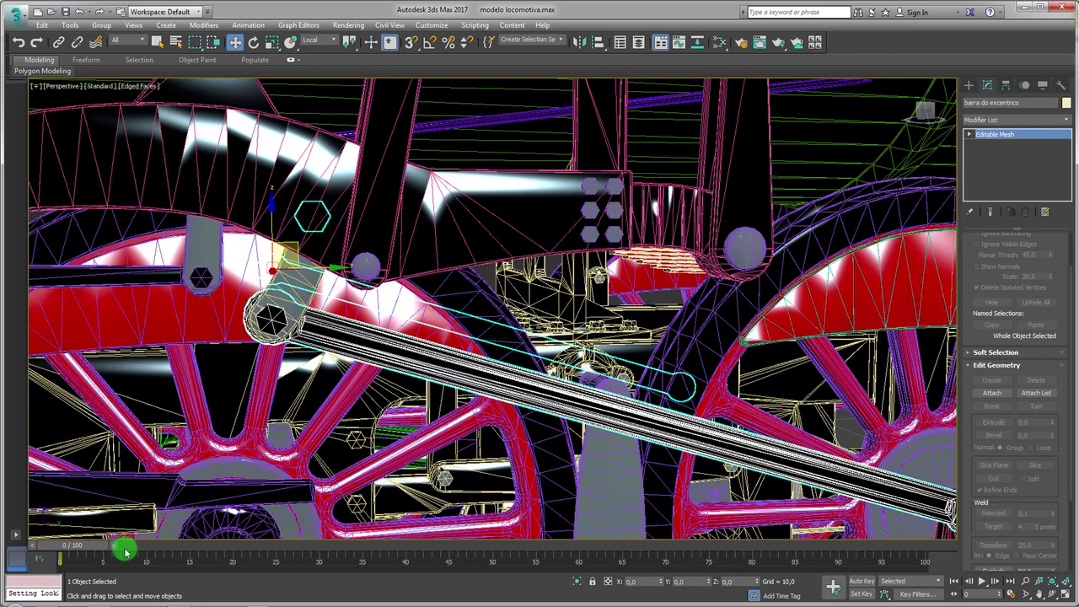
pyautogui.moveTo(72, 546)
pyautogui.mouseDown()
pyautogui.moveTo(378, 544)
pyautogui.moveTo(27, 526)
pyautogui.mouseUp()
pyautogui.scroll(-5, 590, 253)
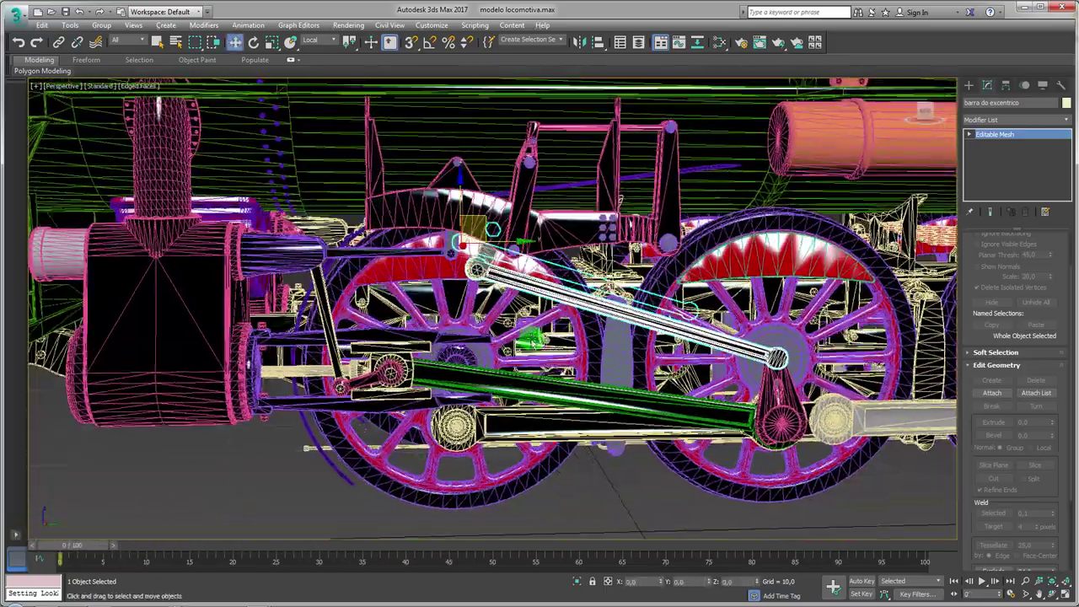
pyautogui.moveTo(101, 552)
pyautogui.mouseDown()
pyautogui.moveTo(248, 548)
pyautogui.moveTo(66, 543)
pyautogui.moveTo(135, 545)
pyautogui.mouseUp()
# - Extend the timeline end to 270 frames and scrub the whole locomotive's wheel motion
pyautogui.press('w')
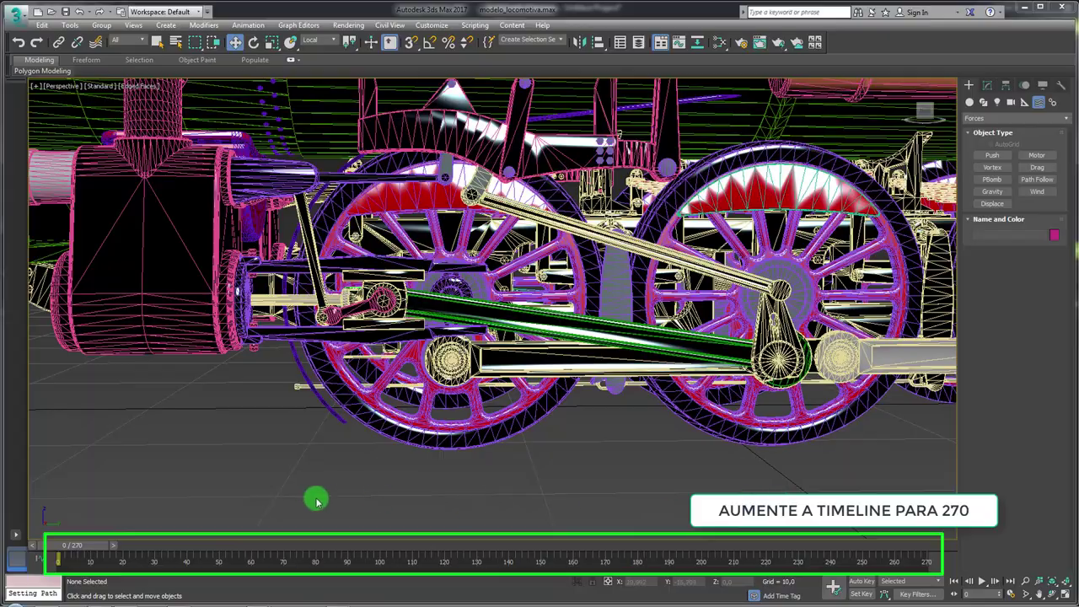
pyautogui.moveTo(83, 547)
pyautogui.mouseDown()
pyautogui.moveTo(535, 545)
pyautogui.moveTo(20, 536)
pyautogui.mouseUp()
pyautogui.scroll(-8, 245, 442)
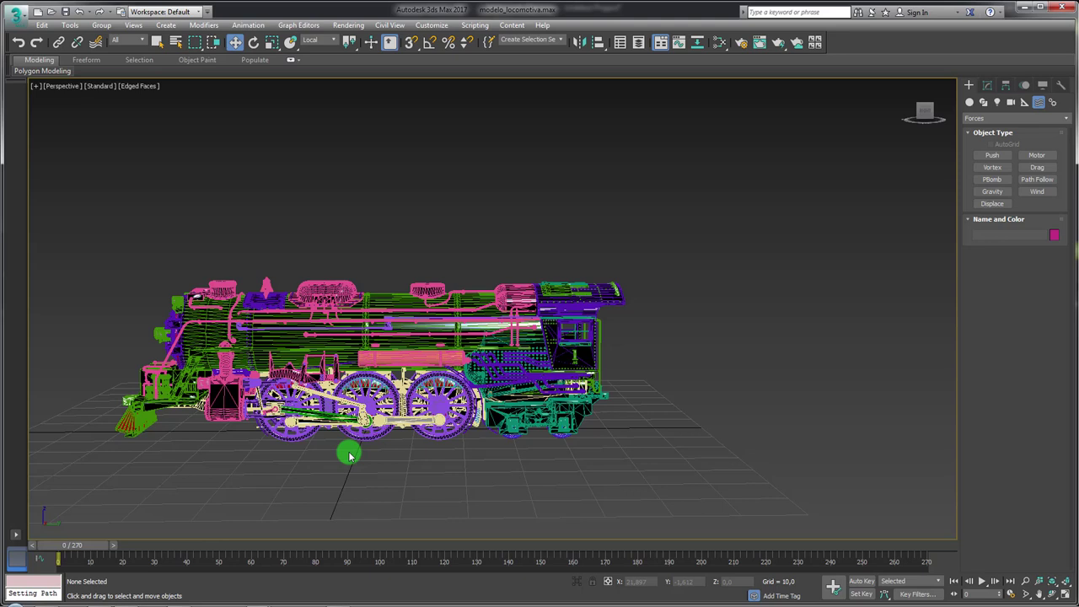
# - Pick the wheel truck under the cab, invert the selection, and region-select its parts
pyautogui.moveTo(372, 419)
pyautogui.keyDown('alt'); pyautogui.mouseDown(button='middle')
pyautogui.moveTo(562, 450)
pyautogui.moveTo(452, 423)
pyautogui.mouseUp(button='middle'); pyautogui.keyUp('alt')
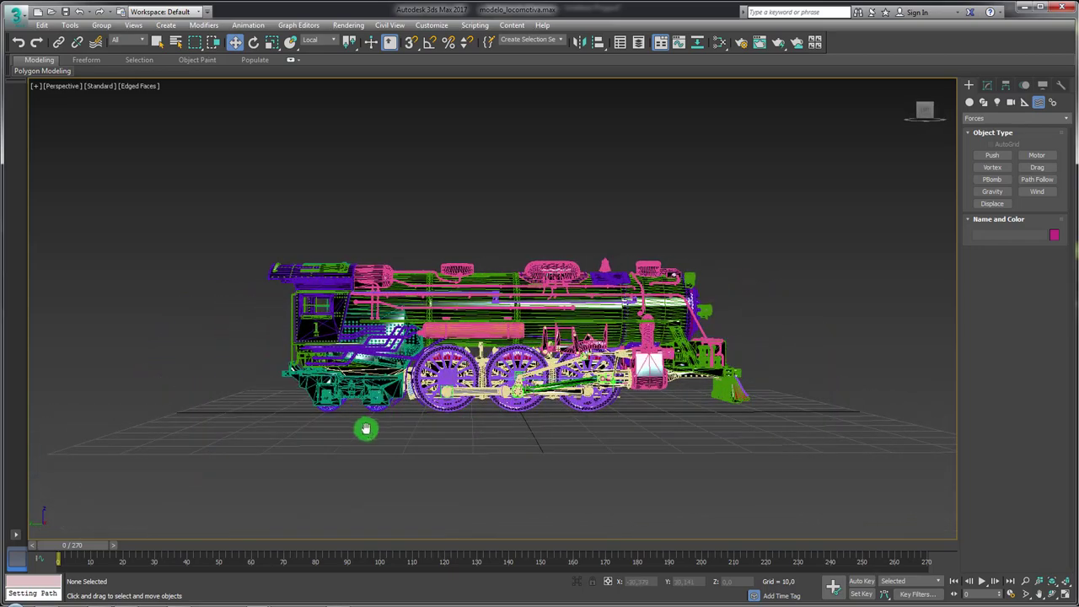
pyautogui.scroll(2, 365, 429)
pyautogui.click(321, 364)
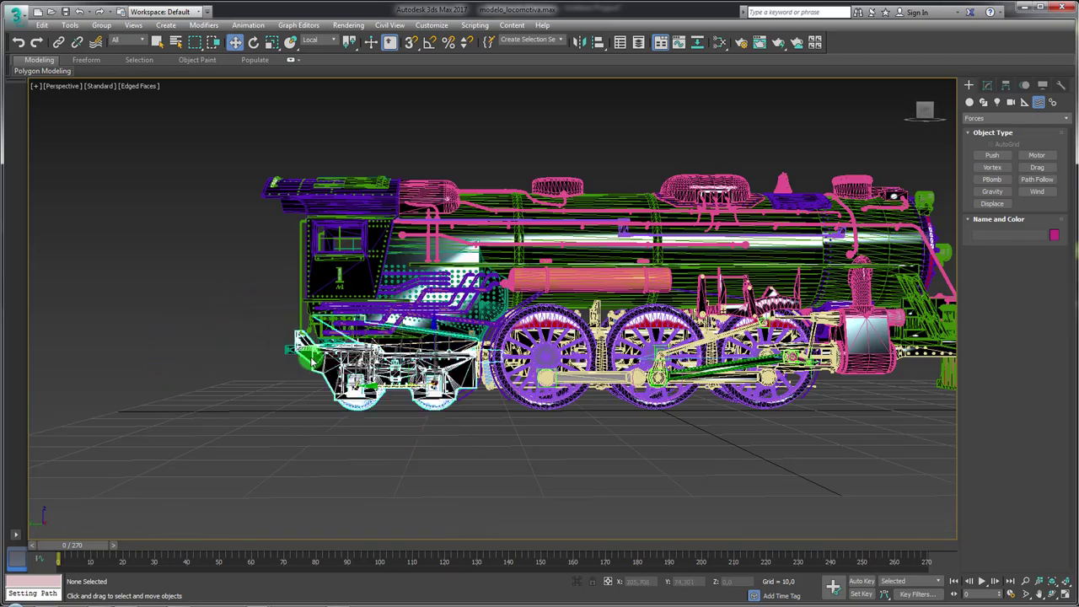
pyautogui.scroll(-3, 439, 409)
pyautogui.scroll(-3, 573, 410)
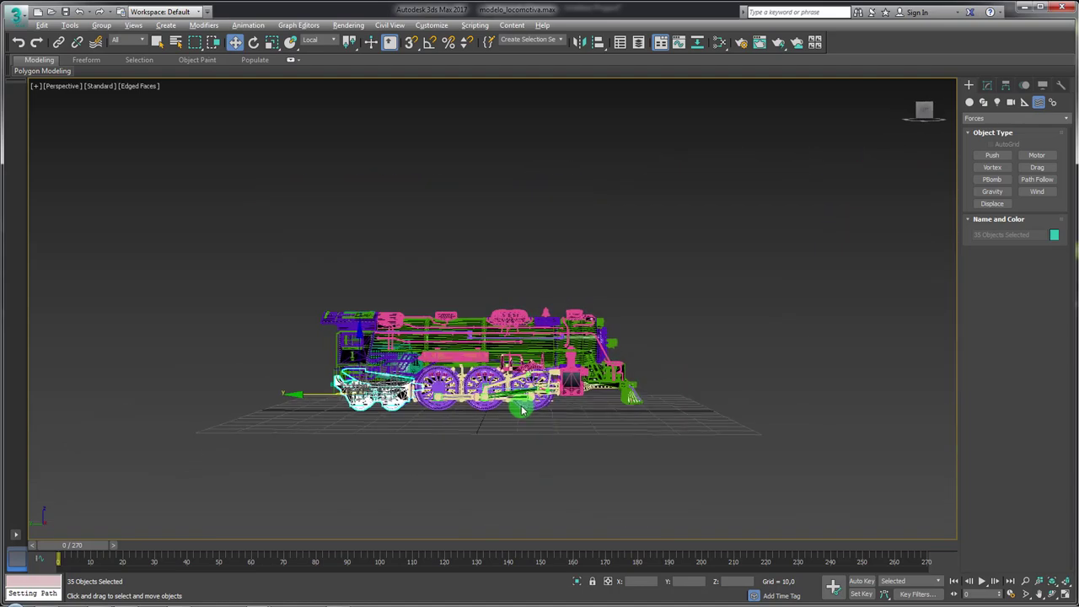
pyautogui.hotkey('ctrl', 'i')
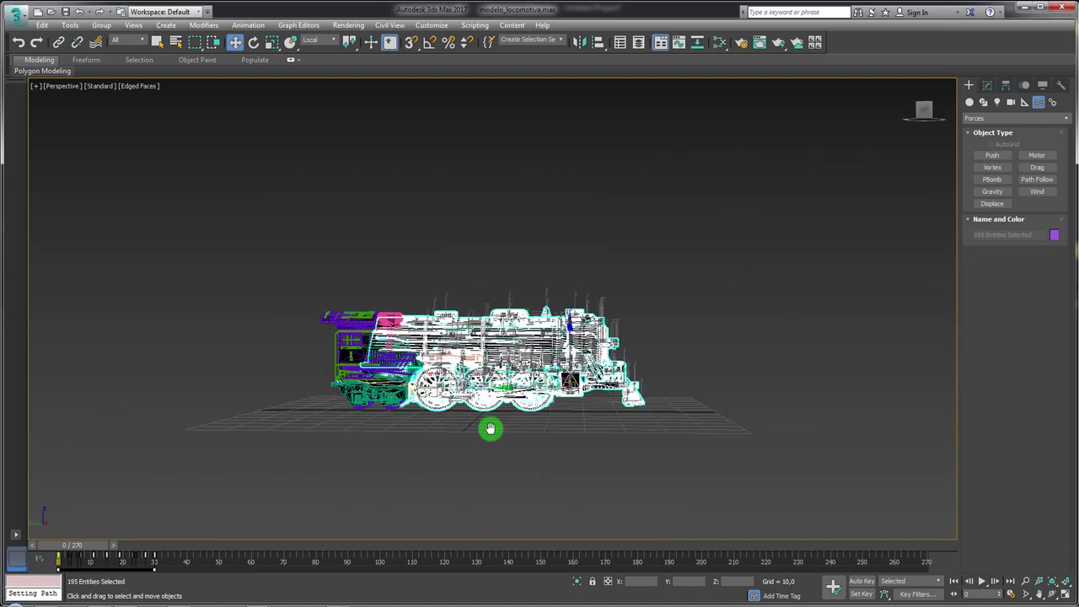
pyautogui.scroll(2, 506, 430)
pyautogui.scroll(1, 399, 413)
pyautogui.scroll(2, 363, 424)
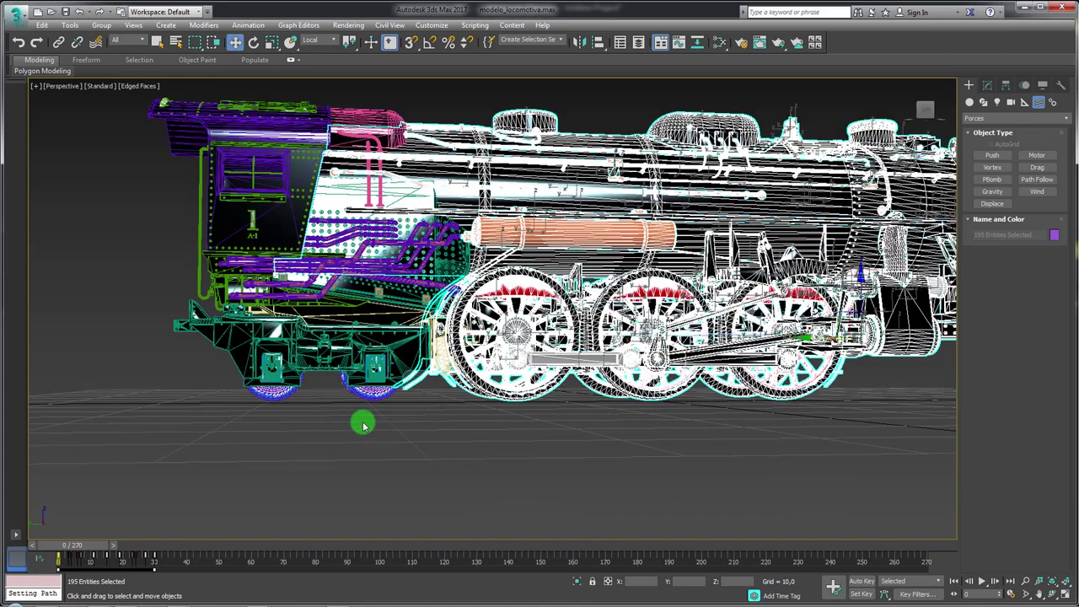
pyautogui.moveTo(368, 424)
pyautogui.mouseDown()
pyautogui.moveTo(215, 354)
pyautogui.moveTo(343, 446)
pyautogui.mouseUp()
pyautogui.rightClick(343, 445)
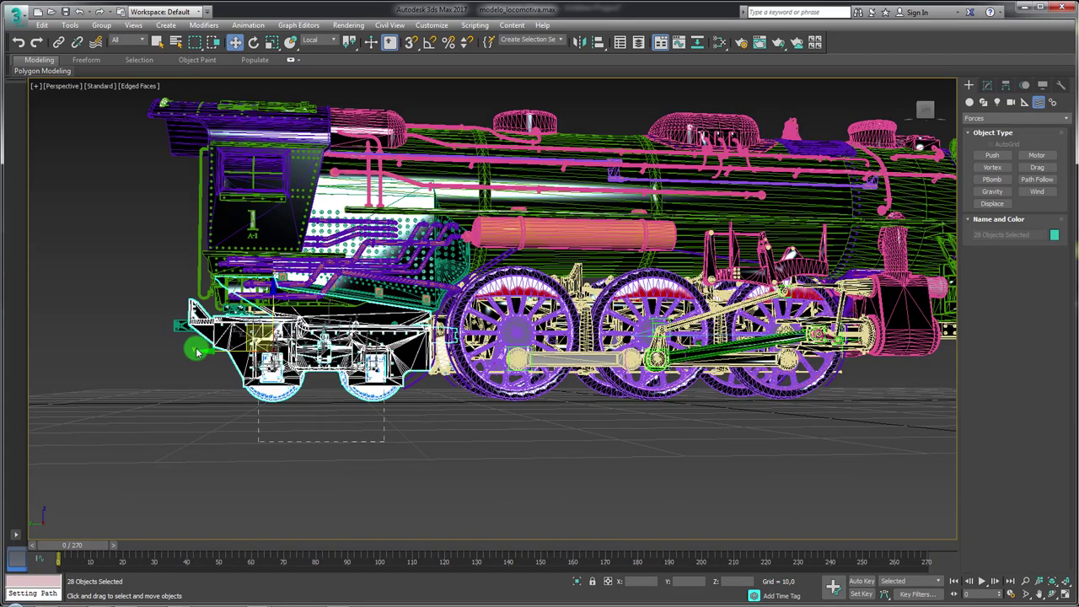
# - Test-move the selected truck parts away from the body, then undo the move
pyautogui.moveTo(169, 302)
pyautogui.mouseDown()
pyautogui.moveTo(109, 390)
pyautogui.moveTo(96, 439)
pyautogui.mouseUp()
pyautogui.keyDown('alt'); pyautogui.moveTo(96, 439); pyautogui.dragTo(257, 371, button='middle'); pyautogui.keyUp('alt')
pyautogui.hotkey('ctrl', 'z')
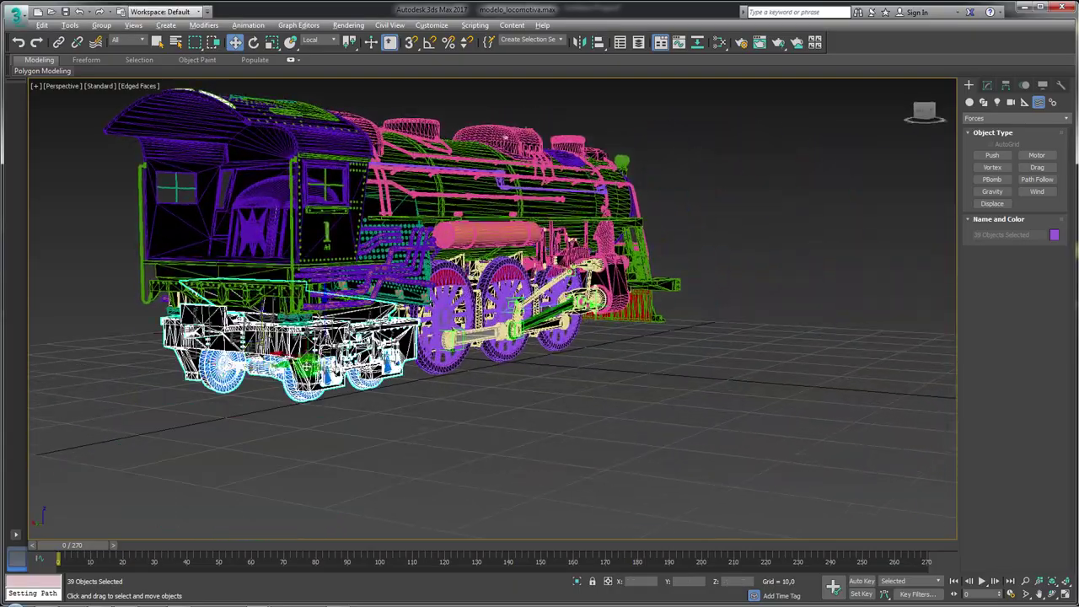
pyautogui.scroll(3, 253, 346)
pyautogui.scroll(3, 252, 337)
pyautogui.scroll(3, 252, 333)
# - Recheck the 40-part truck selection with further trial moves, restoring the truck each time
pyautogui.keyDown('alt'); pyautogui.moveTo(251, 333); pyautogui.dragTo(261, 341, button='middle'); pyautogui.keyUp('alt')
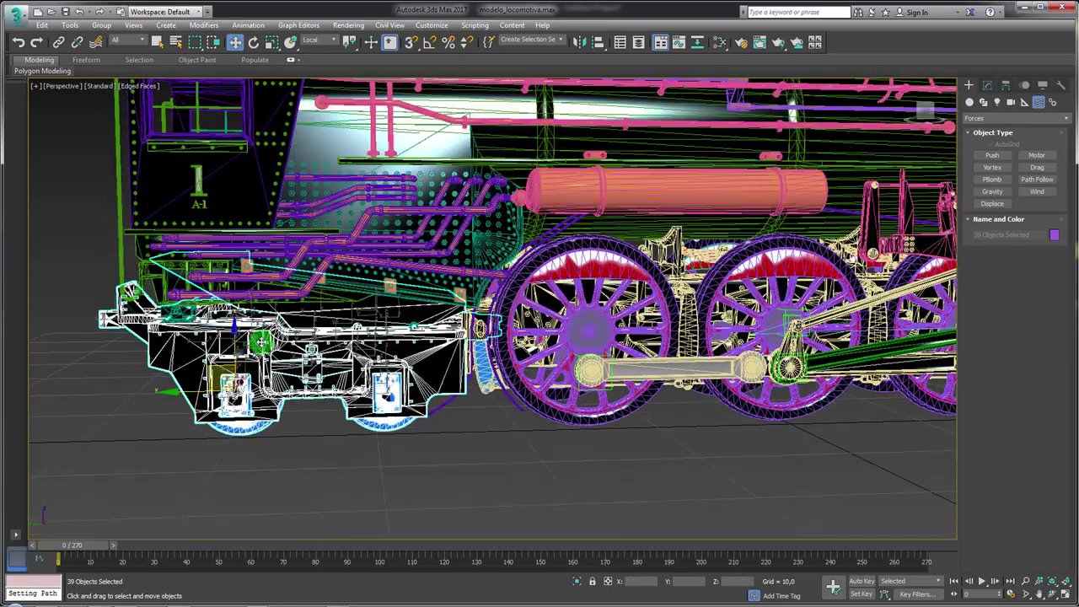
pyautogui.moveTo(223, 362)
pyautogui.mouseDown()
pyautogui.moveTo(156, 446)
pyautogui.moveTo(378, 433)
pyautogui.mouseUp()
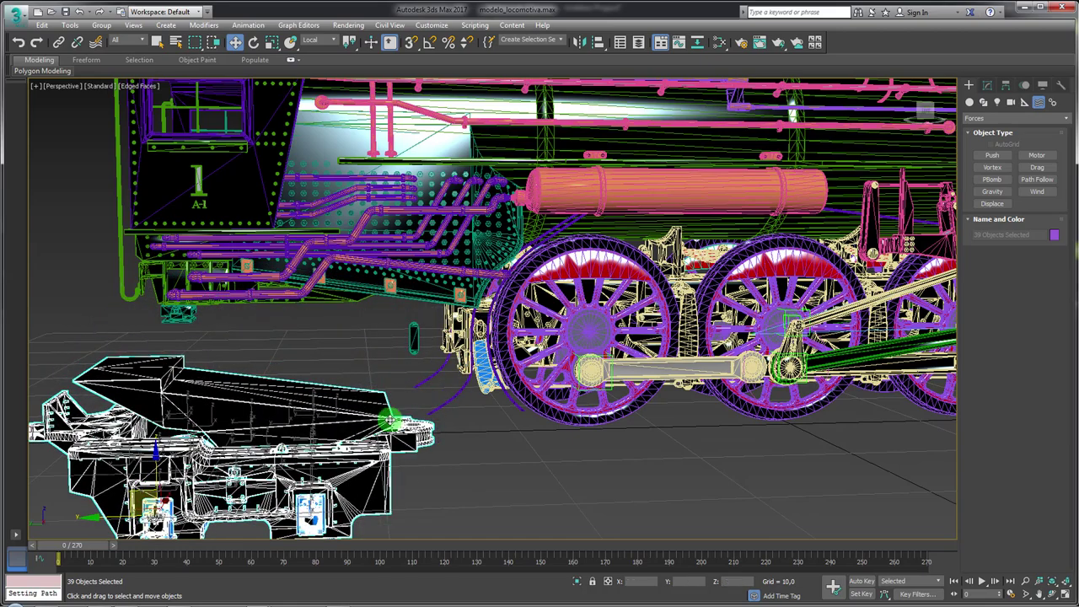
pyautogui.moveTo(378, 434)
pyautogui.keyDown('alt'); pyautogui.mouseDown(button='middle')
pyautogui.moveTo(412, 337)
pyautogui.moveTo(402, 387)
pyautogui.mouseUp(button='middle'); pyautogui.keyUp('alt')
pyautogui.hotkey('ctrl', 'z')
pyautogui.moveTo(376, 304); pyautogui.dragTo(272, 439)
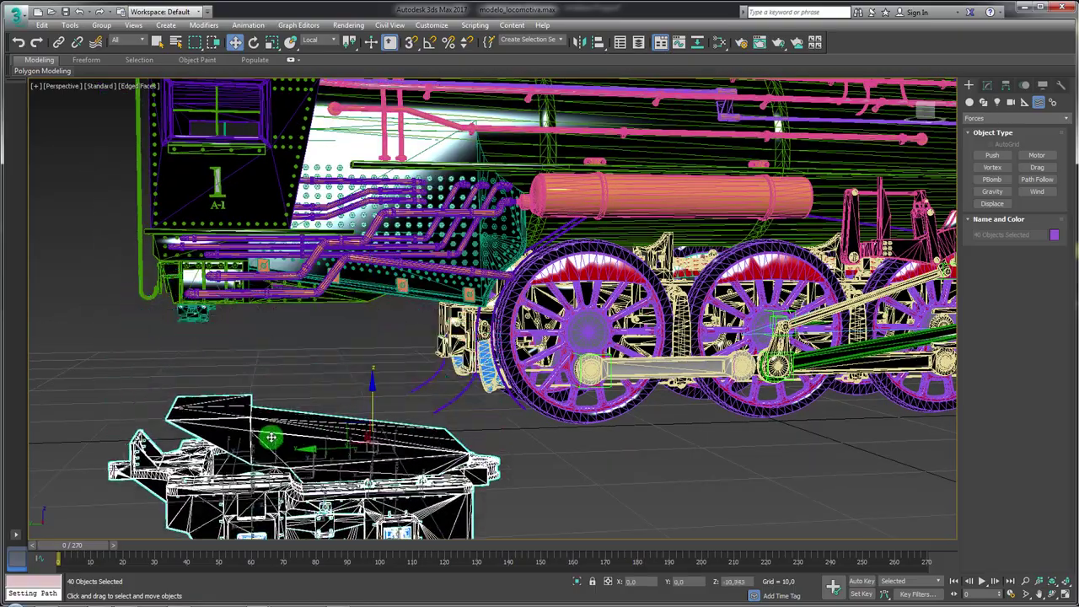
pyautogui.hotkey('ctrl', 'z')
pyautogui.moveTo(292, 429)
pyautogui.keyDown('alt'); pyautogui.mouseDown(button='middle')
pyautogui.moveTo(278, 371)
pyautogui.moveTo(593, 449)
pyautogui.moveTo(573, 472)
pyautogui.mouseUp(button='middle'); pyautogui.keyUp('alt')
pyautogui.scroll(-5, 278, 372)
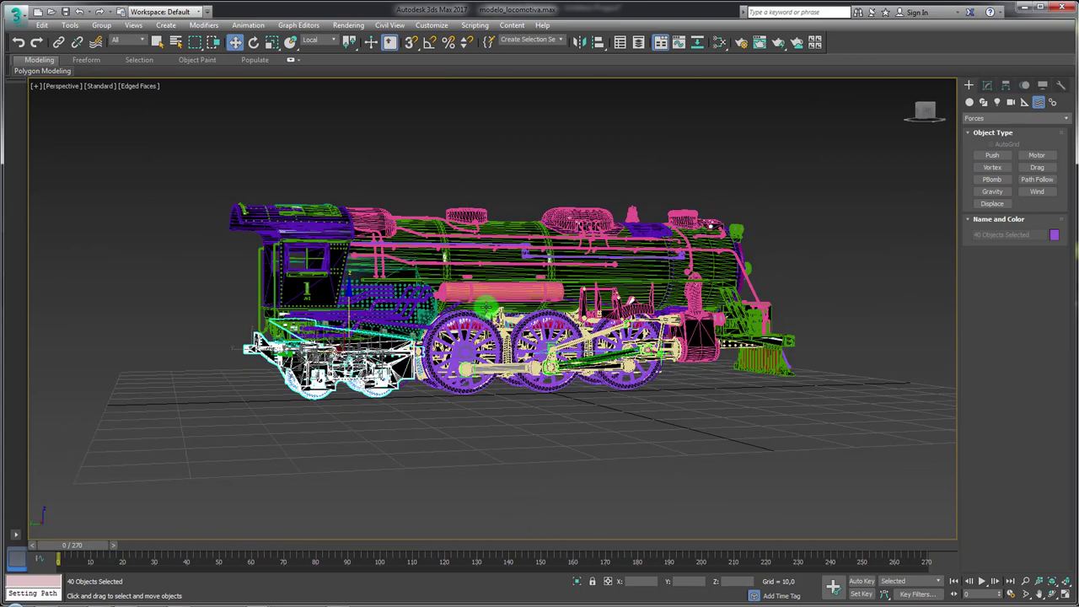
# - Group the selected truck parts as 'eixo'
pyautogui.click(102, 25)
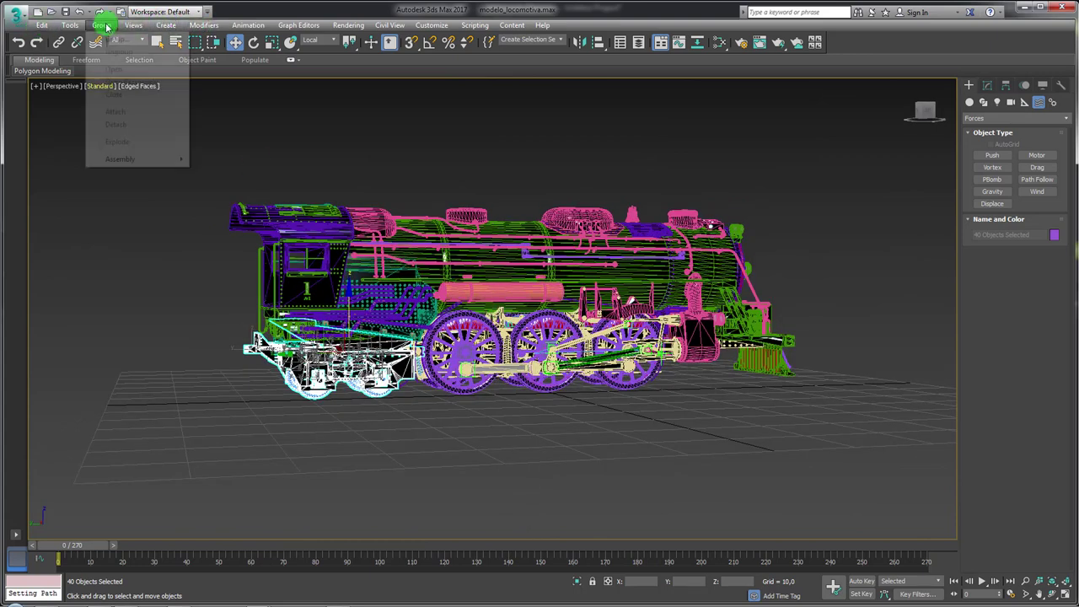
pyautogui.click(113, 39)
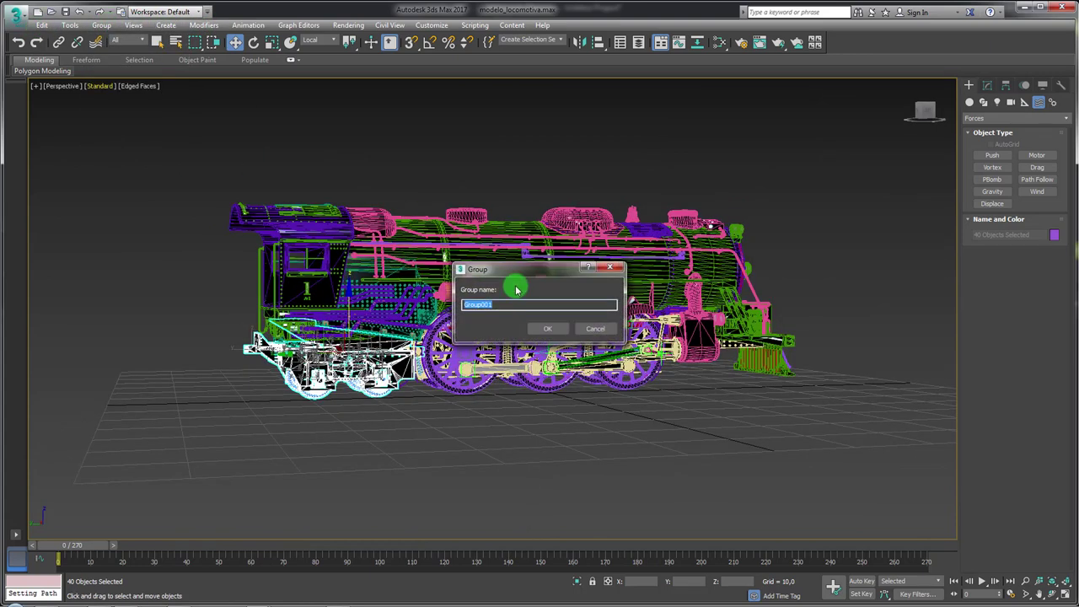
pyautogui.press('Return')
# - Invert the selection and group the remaining locomotive parts as 'locomotiva'
pyautogui.hotkey('ctrl', 'i')
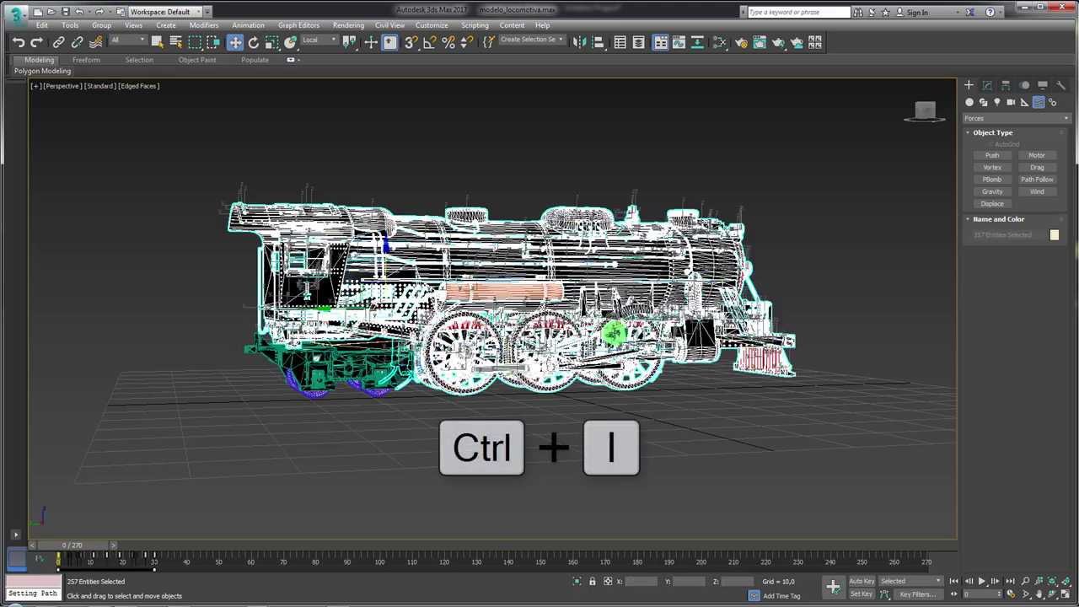
pyautogui.moveTo(424, 415)
pyautogui.keyDown('alt'); pyautogui.mouseDown(button='middle')
pyautogui.moveTo(265, 402)
pyautogui.moveTo(364, 428)
pyautogui.moveTo(413, 463)
pyautogui.moveTo(345, 378)
pyautogui.moveTo(438, 362)
pyautogui.mouseUp(button='middle'); pyautogui.keyUp('alt')
pyautogui.scroll(3, 346, 378)
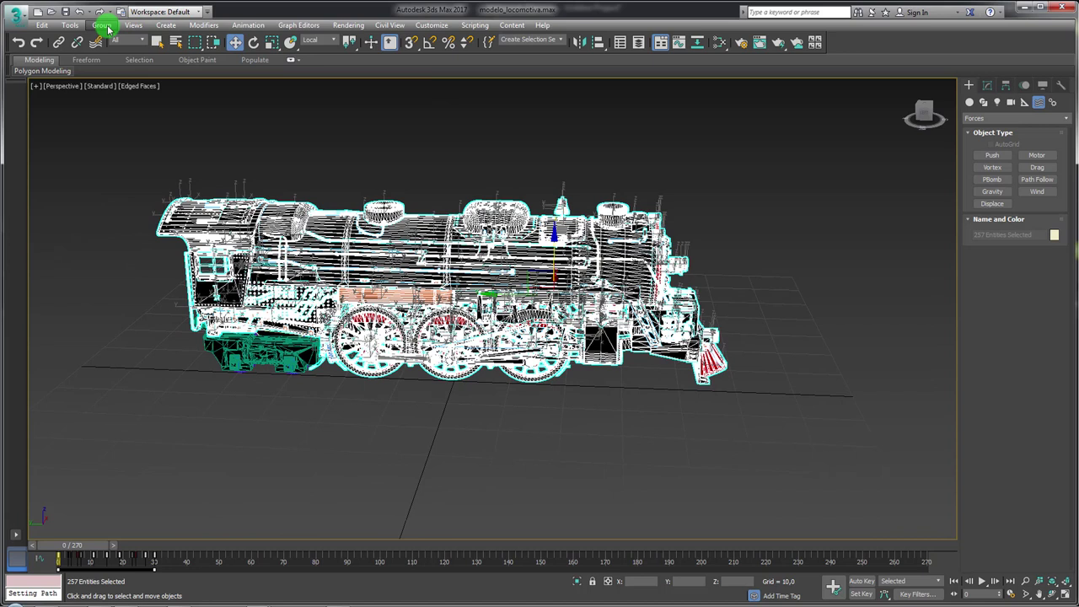
pyautogui.click(108, 30)
pyautogui.click(113, 39)
pyautogui.write('locomotiva')
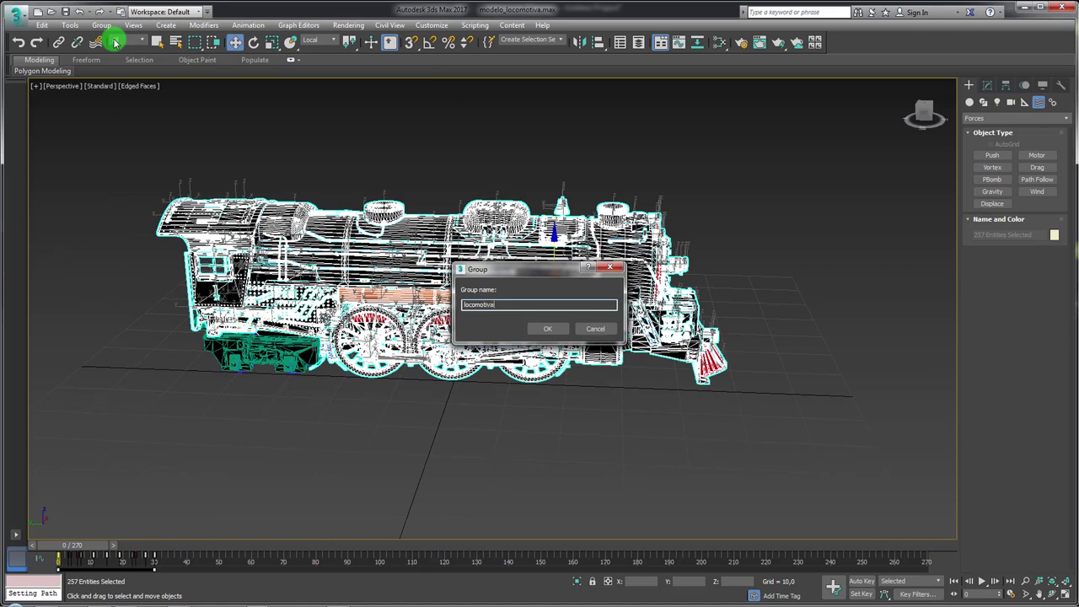
pyautogui.press('Return')
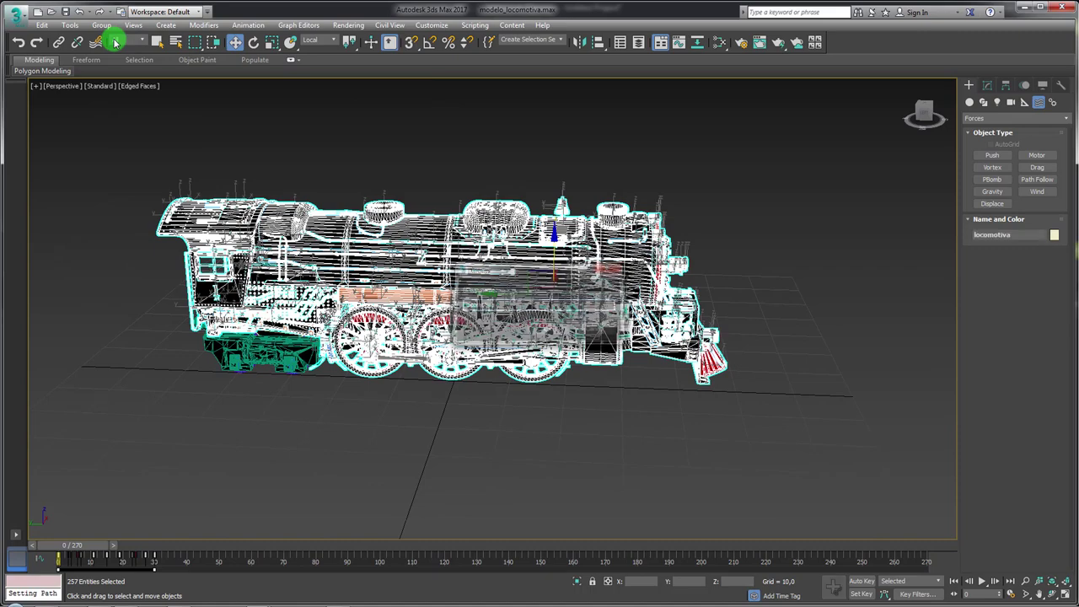
pyautogui.moveTo(294, 193)
pyautogui.keyDown('alt'); pyautogui.mouseDown(button='middle')
pyautogui.moveTo(591, 278)
pyautogui.moveTo(937, 342)
pyautogui.mouseUp(button='middle'); pyautogui.keyUp('alt')
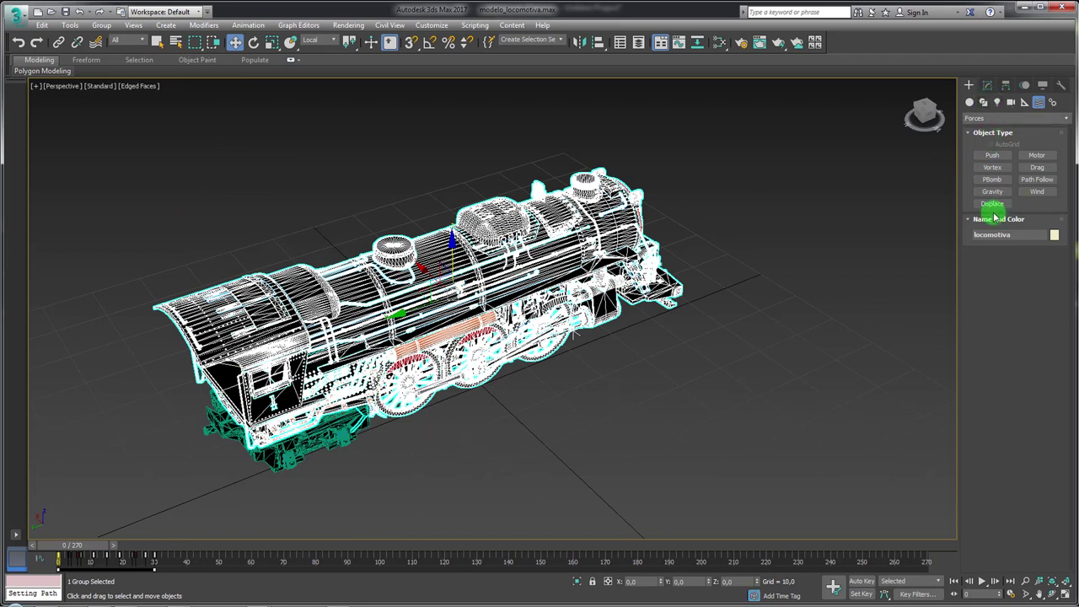
# - Draw a Dummy helper beside the locomotive and align it pivot-to-pivot with the boiler on all axes
pyautogui.click(1025, 102)
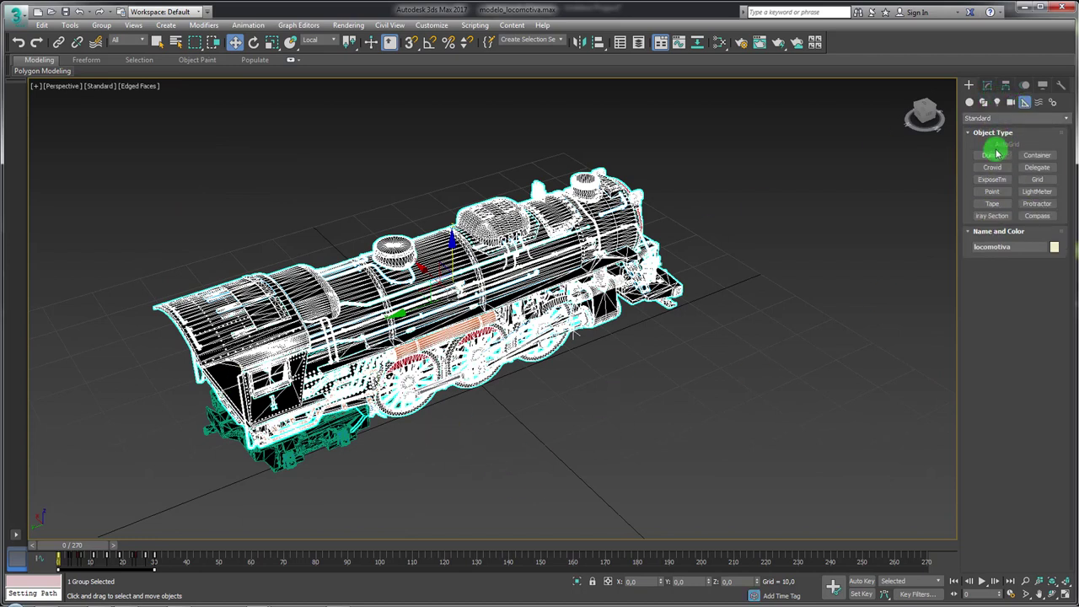
pyautogui.click(992, 155)
pyautogui.moveTo(634, 425); pyautogui.dragTo(730, 494)
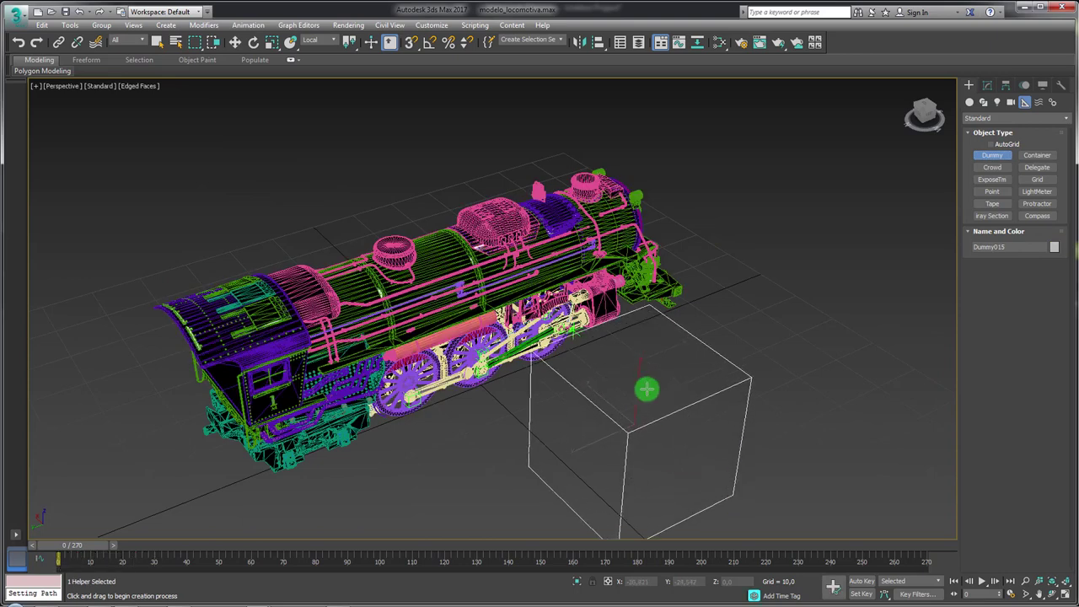
pyautogui.moveTo(646, 388); pyautogui.dragTo(671, 308, button='middle')
pyautogui.hotkey('alt', 'a')
pyautogui.click(515, 190)
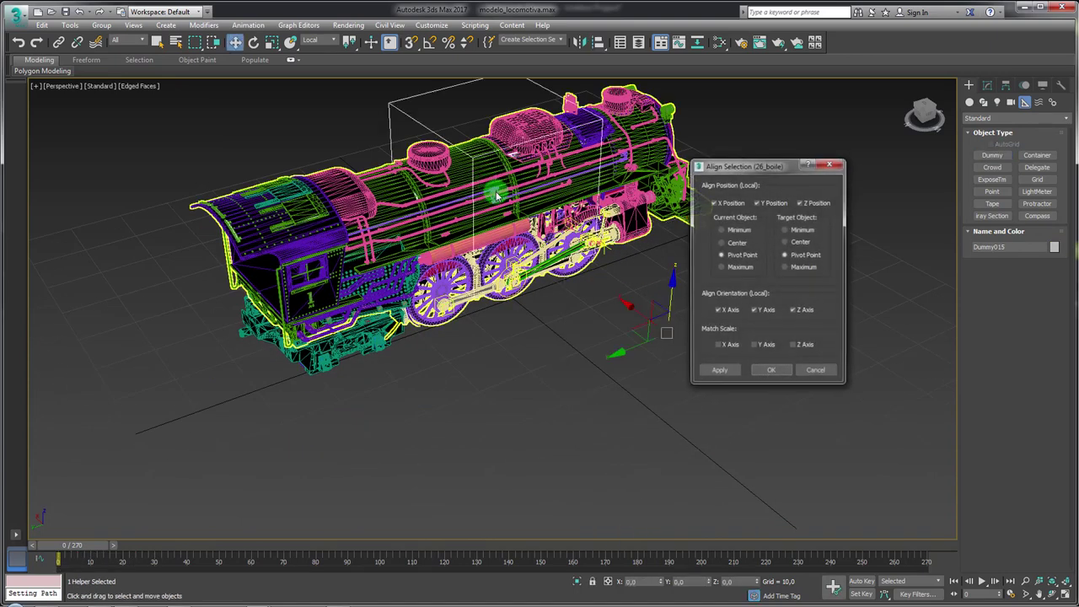
pyautogui.click(779, 374)
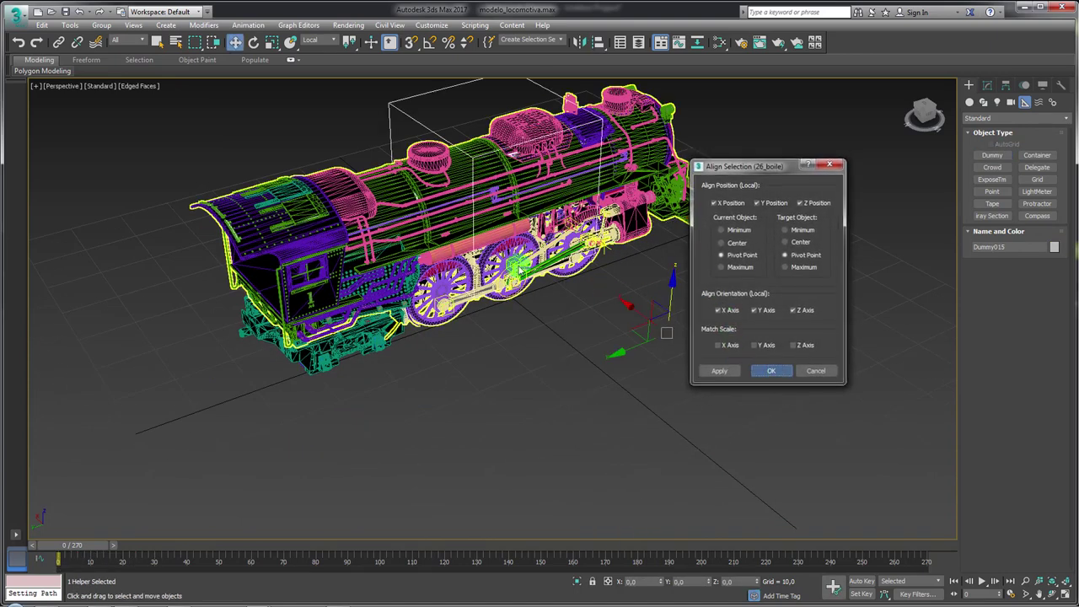
pyautogui.moveTo(520, 266)
pyautogui.keyDown('alt'); pyautogui.mouseDown(button='middle')
pyautogui.moveTo(598, 268)
pyautogui.moveTo(438, 278)
pyautogui.moveTo(394, 294)
pyautogui.moveTo(388, 265)
pyautogui.mouseUp(button='middle'); pyautogui.keyUp('alt')
pyautogui.scroll(3, 405, 312)
pyautogui.click(403, 322)
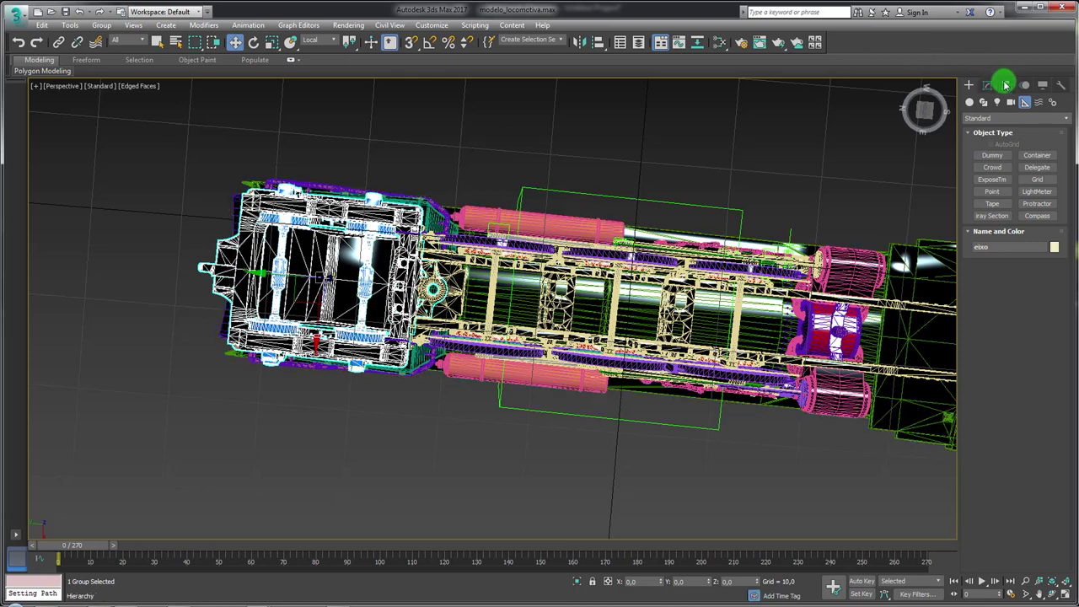
# - With Affect Pivot Only, move the eixo group's pivot to the truck's centre
pyautogui.click(1005, 86)
pyautogui.click(1009, 166)
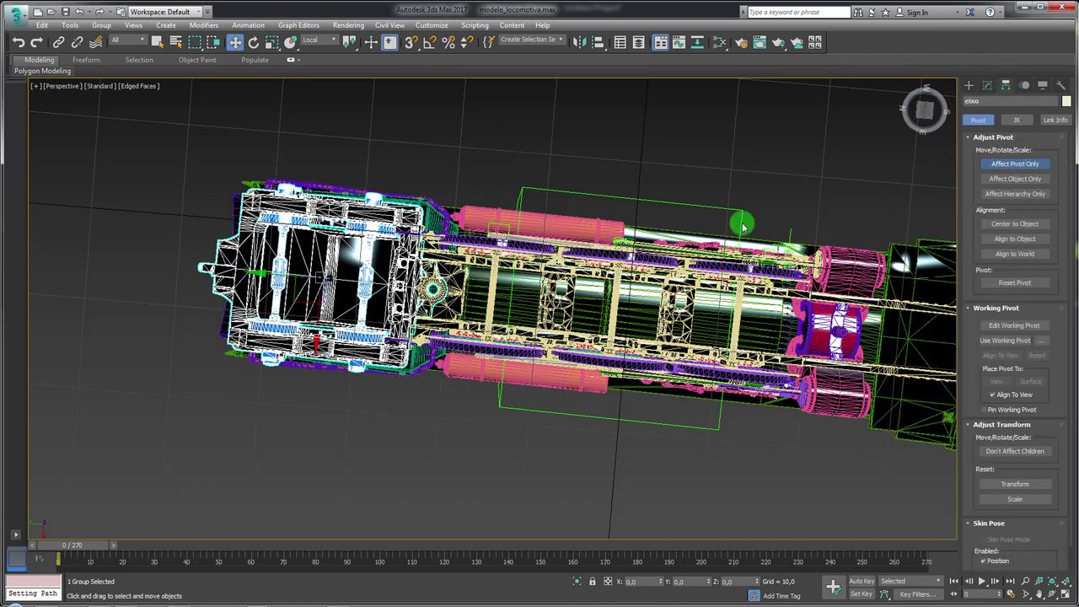
pyautogui.moveTo(264, 277); pyautogui.dragTo(361, 293)
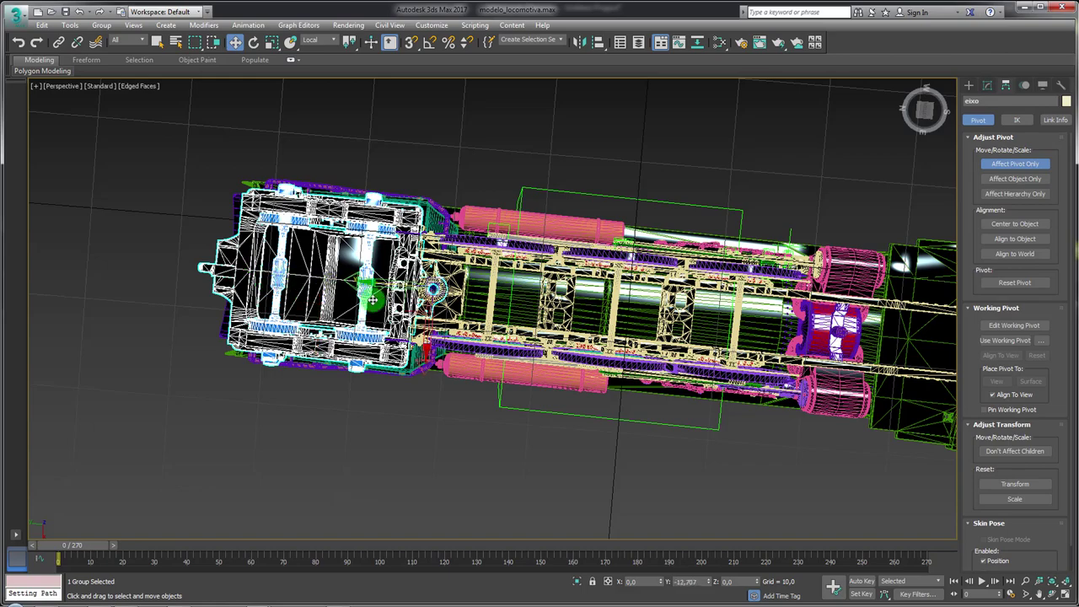
pyautogui.scroll(3, 384, 299)
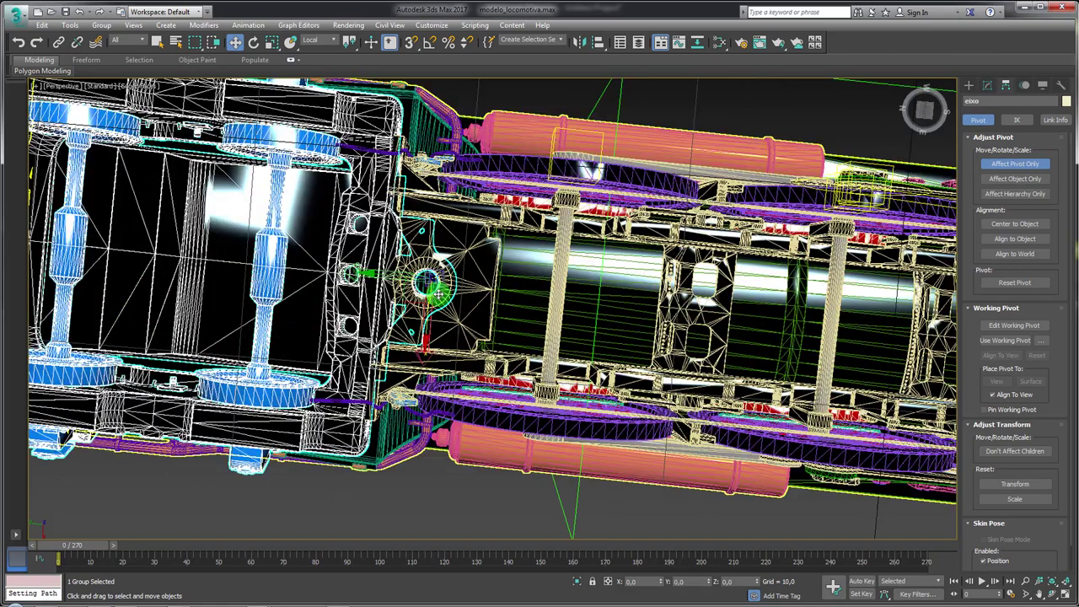
pyautogui.scroll(3, 381, 283)
pyautogui.keyDown('alt'); pyautogui.moveTo(383, 272); pyautogui.dragTo(494, 294, button='middle'); pyautogui.keyUp('alt')
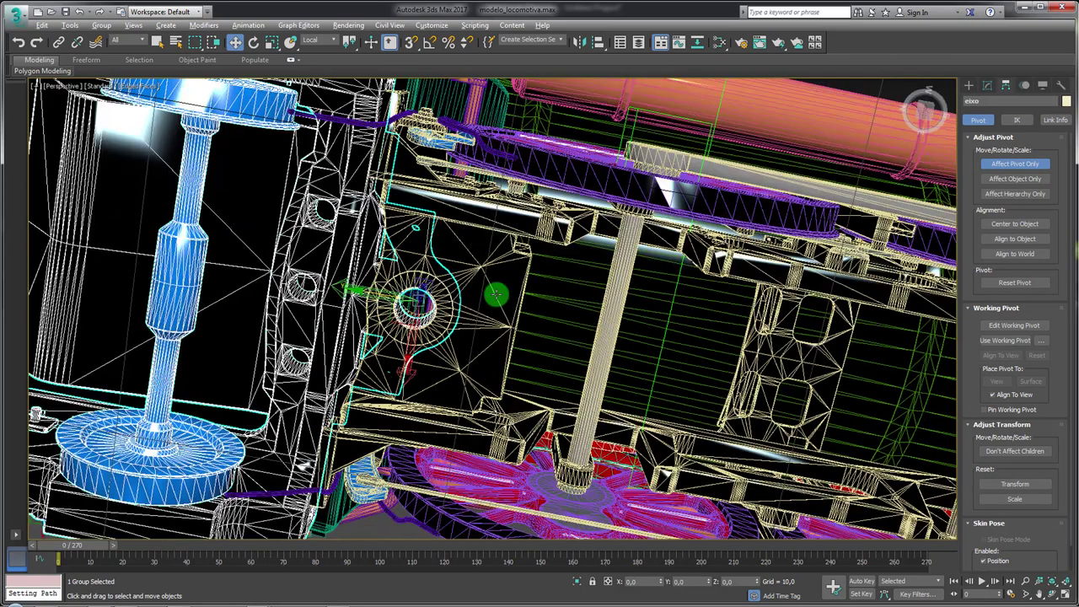
pyautogui.scroll(-5, 494, 286)
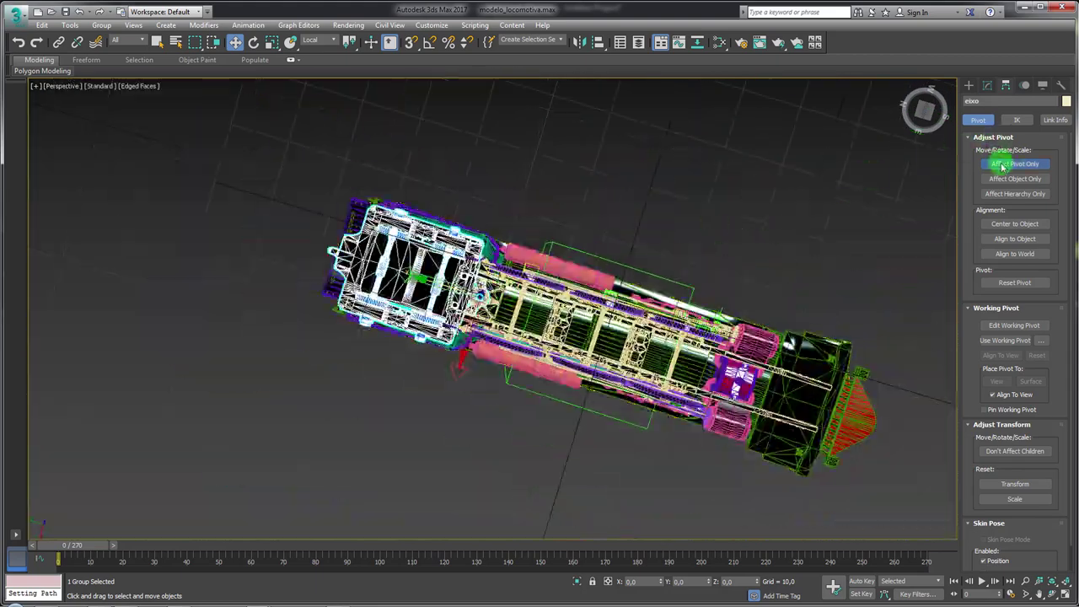
# - Test-rotate the eixo group around its new pivot and turn it back into line
pyautogui.click(1012, 163)
pyautogui.press('e')
pyautogui.moveTo(513, 252)
pyautogui.mouseDown()
pyautogui.moveTo(500, 215)
pyautogui.moveTo(597, 219)
pyautogui.mouseUp()
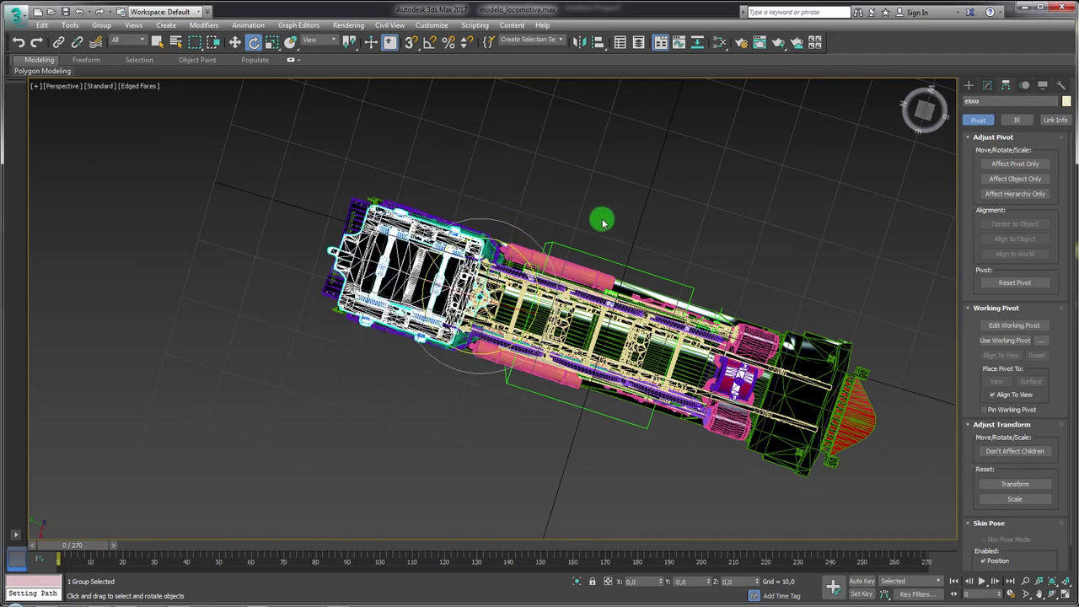
pyautogui.moveTo(598, 219)
pyautogui.keyDown('alt'); pyautogui.mouseDown(button='middle')
pyautogui.moveTo(594, 385)
pyautogui.moveTo(491, 414)
pyautogui.mouseUp(button='middle'); pyautogui.keyUp('alt')
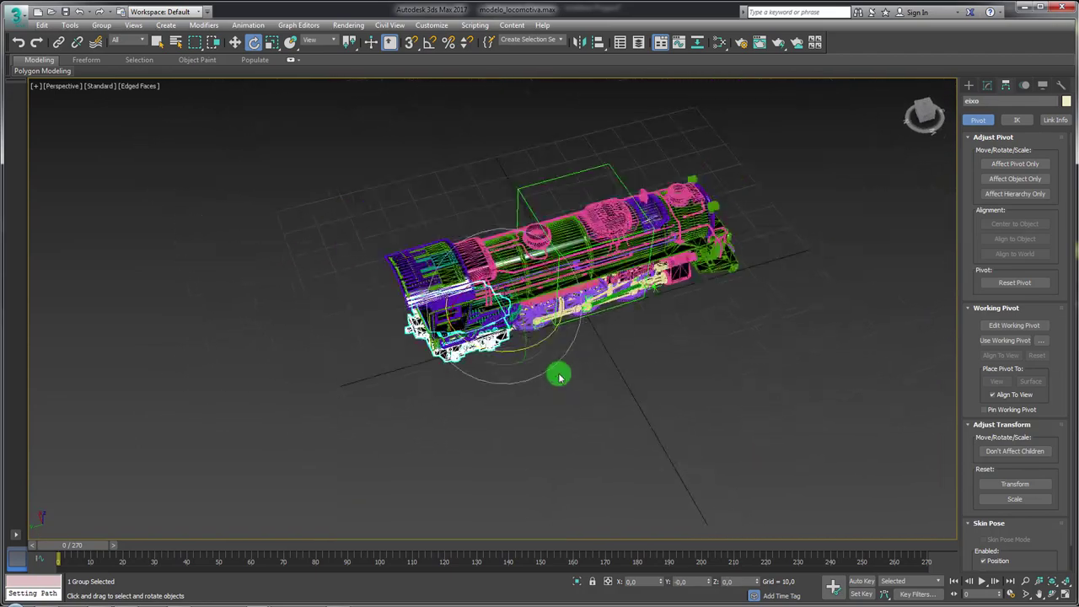
pyautogui.moveTo(492, 414); pyautogui.dragTo(290, 145)
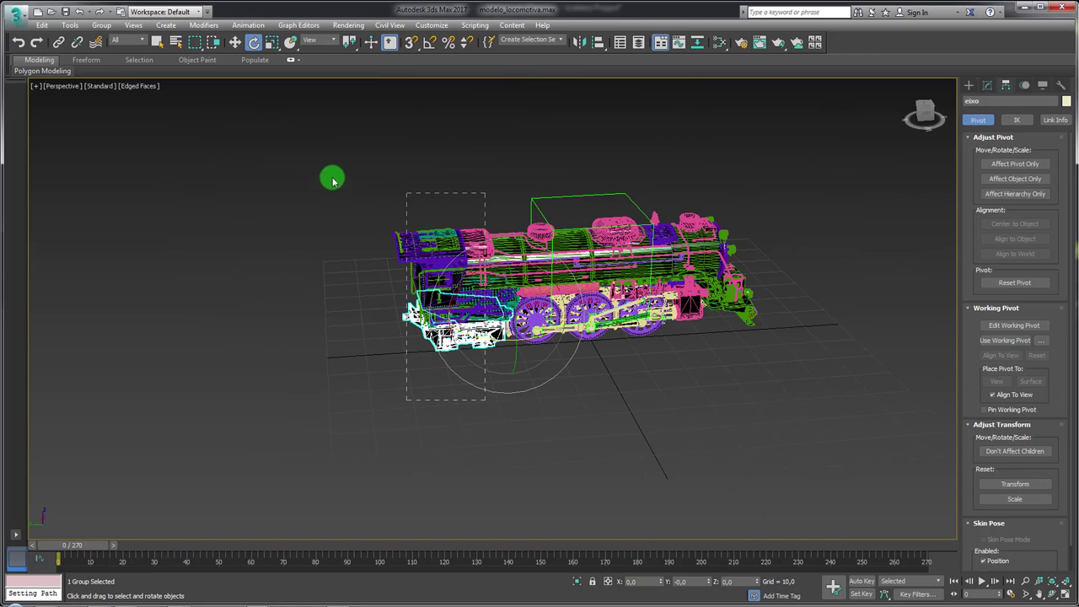
# - Link both locomotive groups to Dummy015 and move the helper to confirm they follow
pyautogui.click(56, 43)
pyautogui.moveTo(498, 91); pyautogui.dragTo(581, 199)
pyautogui.click(575, 198)
pyautogui.press('w')
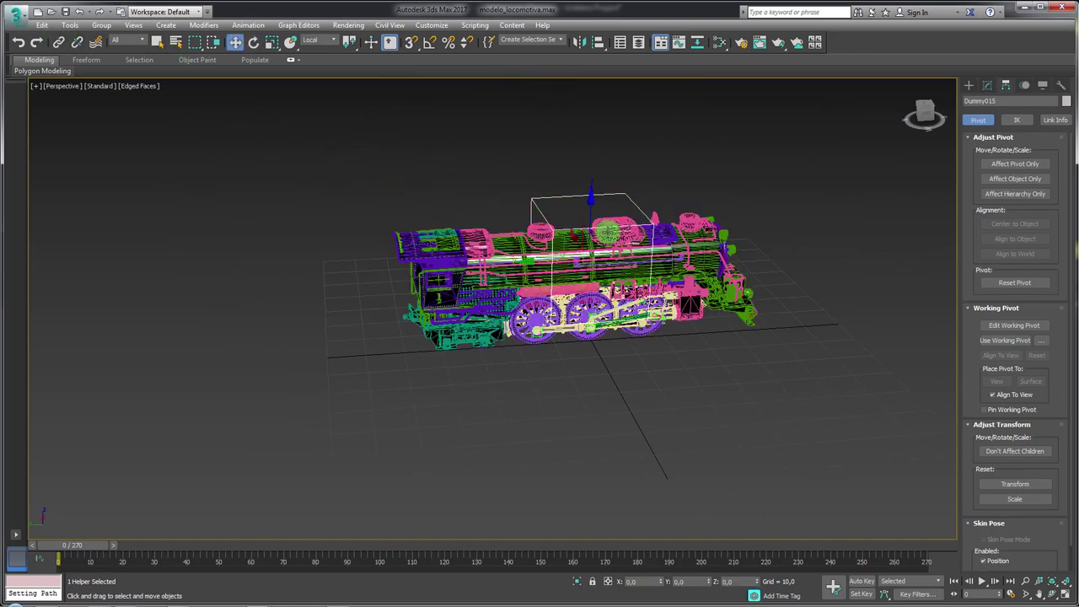
pyautogui.keyDown('alt'); pyautogui.moveTo(574, 197); pyautogui.dragTo(537, 124, button='middle'); pyautogui.keyUp('alt')
pyautogui.moveTo(537, 125); pyautogui.dragTo(350, 419)
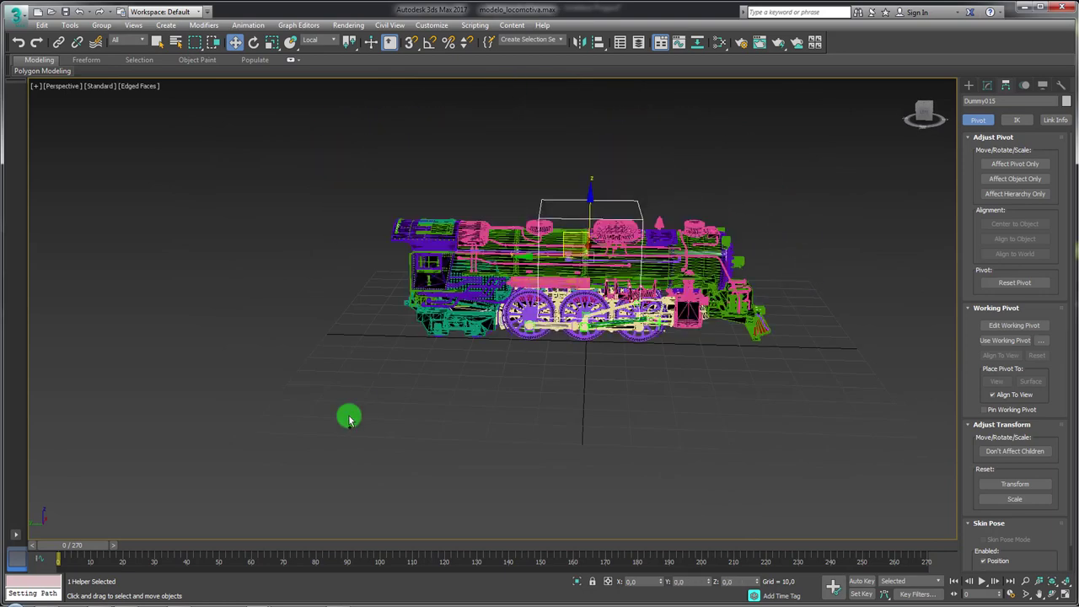
# - Scrub the time slider to frame 80 and back to 0 to check the animation
pyautogui.moveTo(91, 549); pyautogui.dragTo(316, 545)
pyautogui.moveTo(583, 369)
pyautogui.keyDown('alt'); pyautogui.mouseDown(button='middle')
pyautogui.moveTo(413, 375)
pyautogui.moveTo(458, 385)
pyautogui.moveTo(311, 509)
pyautogui.mouseUp(button='middle'); pyautogui.keyUp('alt')
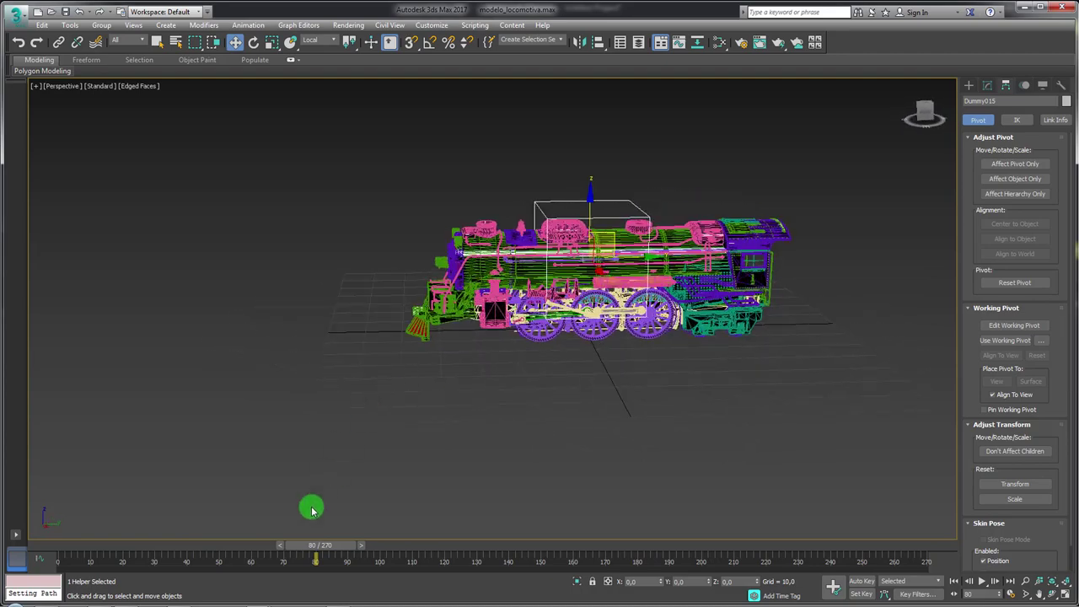
pyautogui.moveTo(333, 548)
pyautogui.mouseDown()
pyautogui.moveTo(616, 542)
pyautogui.moveTo(87, 529)
pyautogui.moveTo(67, 543)
pyautogui.mouseUp()
pyautogui.moveTo(455, 363)
pyautogui.keyDown('alt'); pyautogui.mouseDown(button='middle')
pyautogui.moveTo(638, 365)
pyautogui.moveTo(597, 345)
pyautogui.moveTo(664, 359)
pyautogui.mouseUp(button='middle'); pyautogui.keyUp('alt')
pyautogui.press('w')
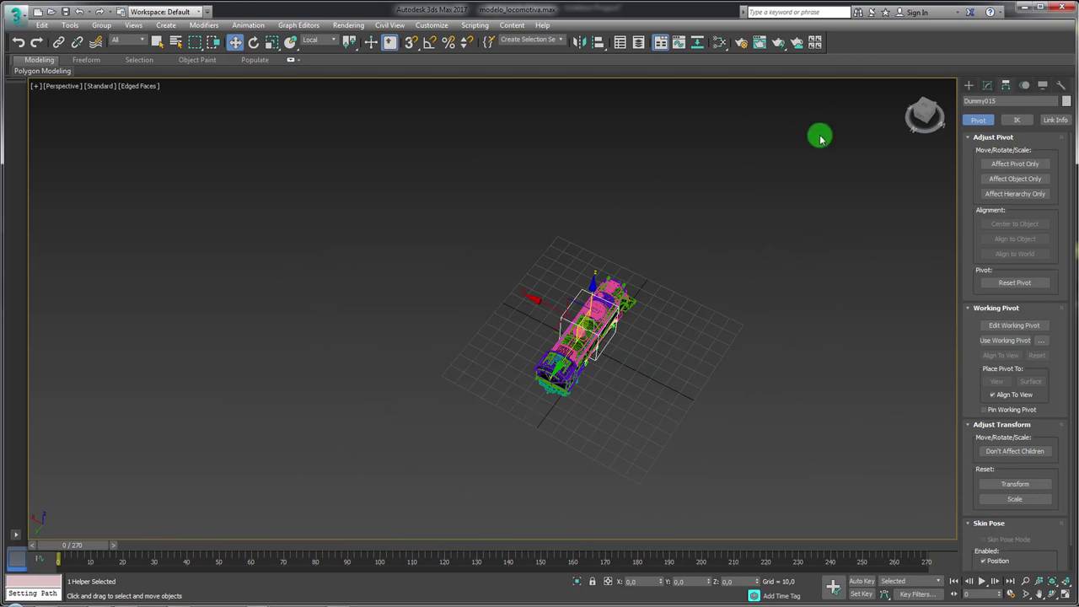
pyautogui.keyDown('alt'); pyautogui.moveTo(742, 212); pyautogui.dragTo(663, 219, button='middle'); pyautogui.keyUp('alt')
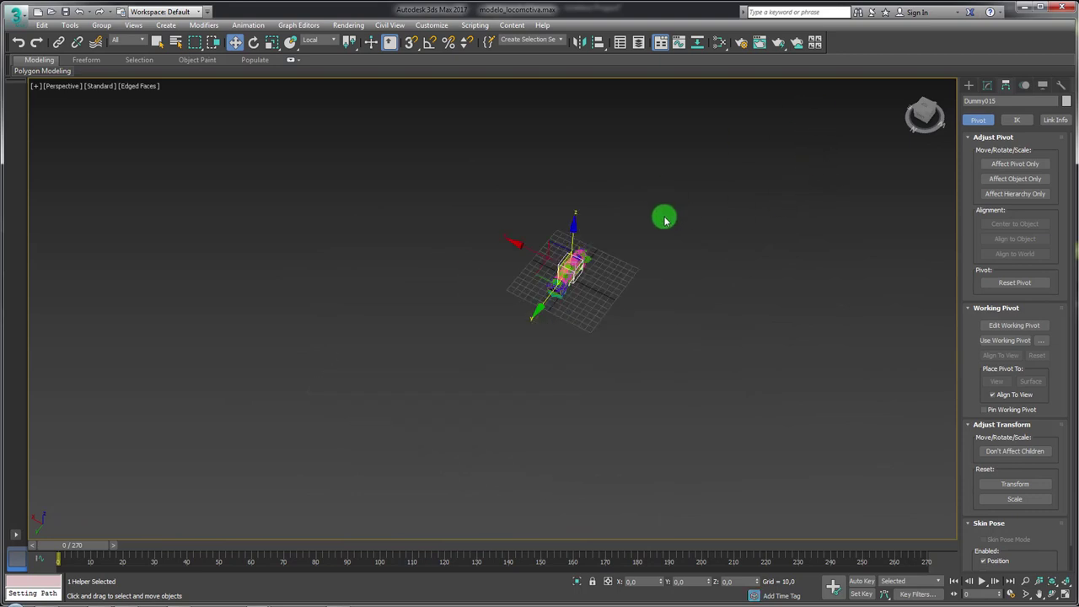
# - Draw a multi-point line spline path, Line056, across the scene beside the locomotive
pyautogui.click(970, 85)
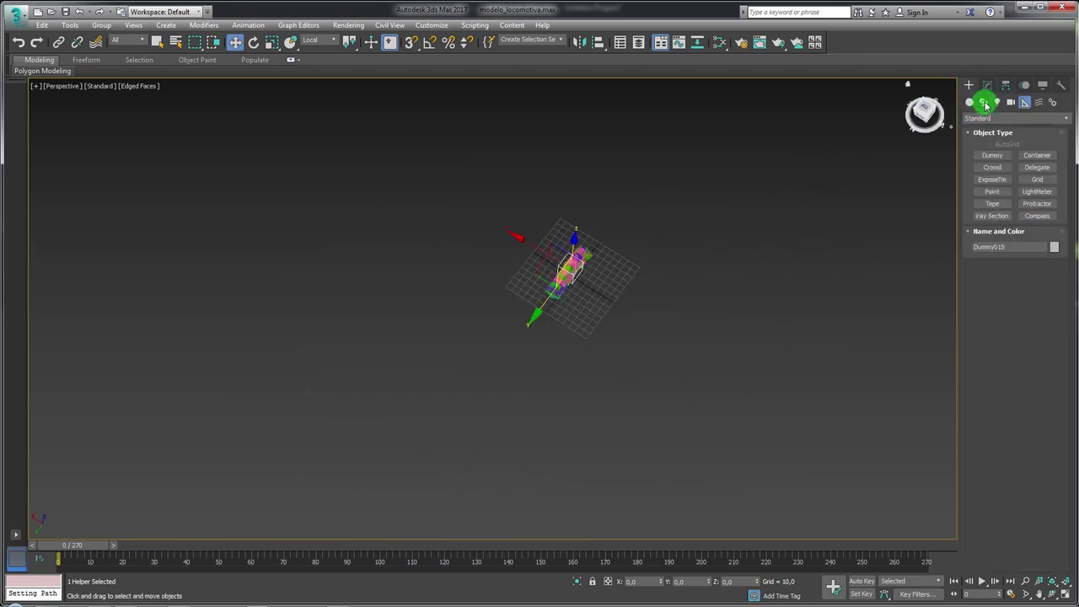
pyautogui.click(983, 102)
pyautogui.click(992, 165)
pyautogui.moveTo(944, 173); pyautogui.dragTo(344, 405, button='middle')
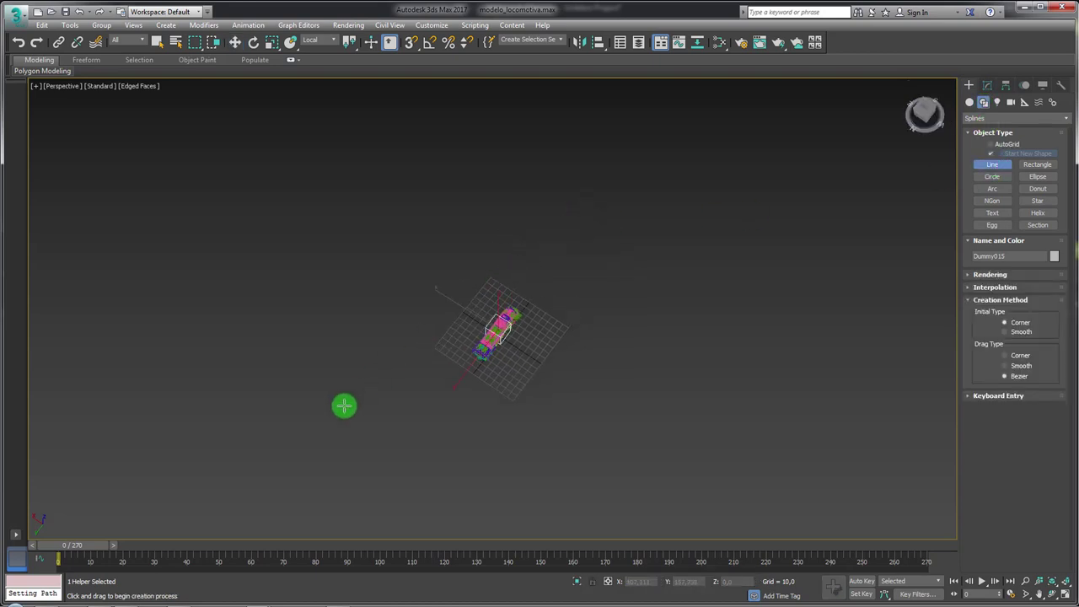
pyautogui.click(337, 411)
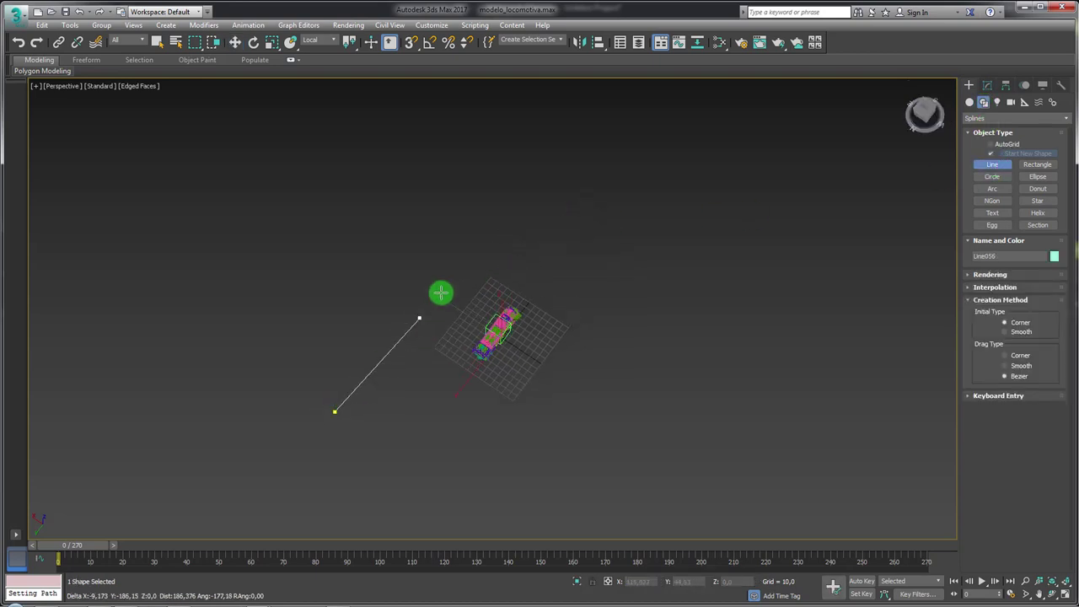
pyautogui.click(478, 238)
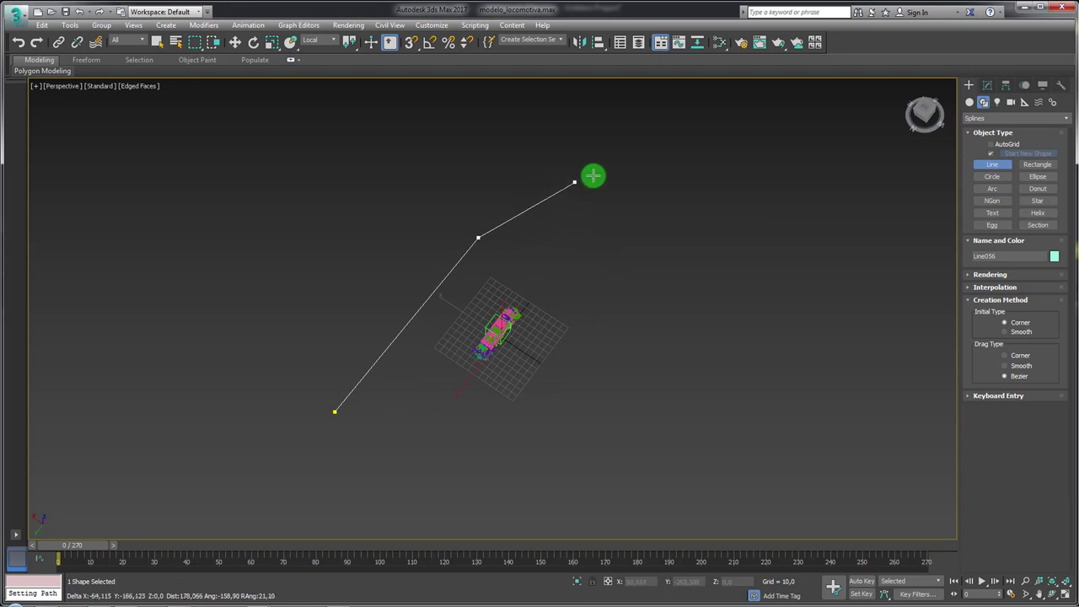
pyautogui.moveTo(590, 177); pyautogui.dragTo(551, 227, button='middle')
pyautogui.moveTo(612, 241); pyautogui.dragTo(663, 246)
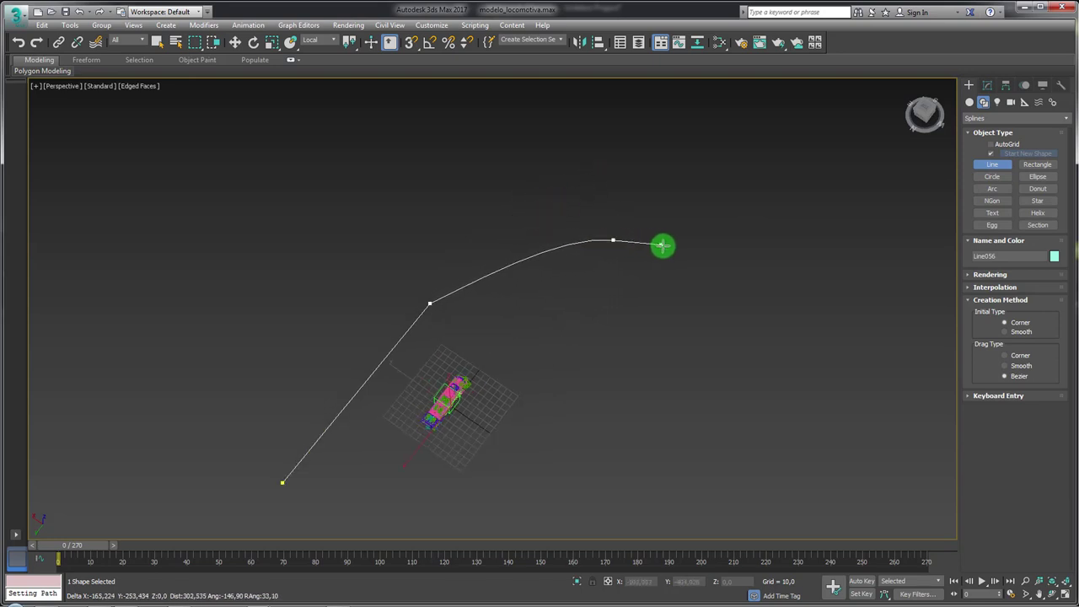
pyautogui.click(796, 211)
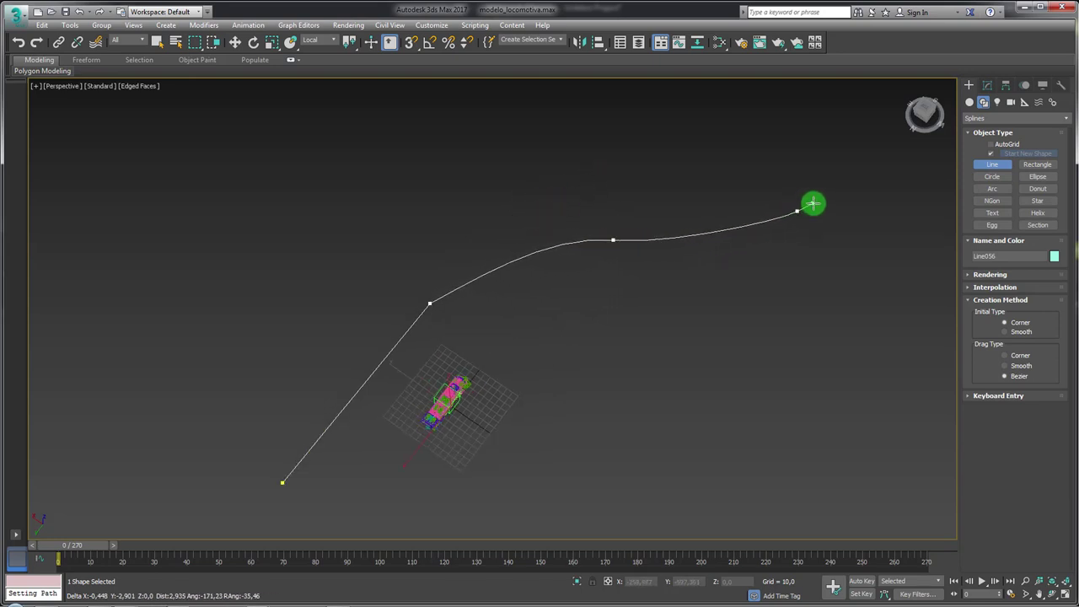
pyautogui.moveTo(830, 180); pyautogui.dragTo(840, 170)
pyautogui.click(882, 101)
pyautogui.rightClick(886, 126)
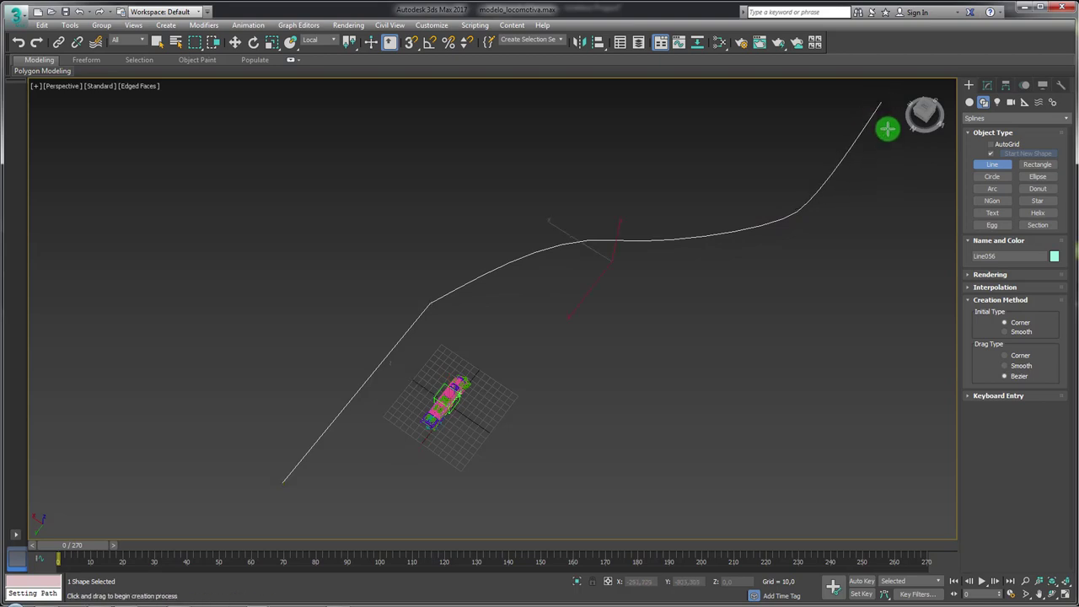
# - Fillet the path's sharp corner vertex into a smooth bend
pyautogui.click(990, 83)
pyautogui.click(1001, 280)
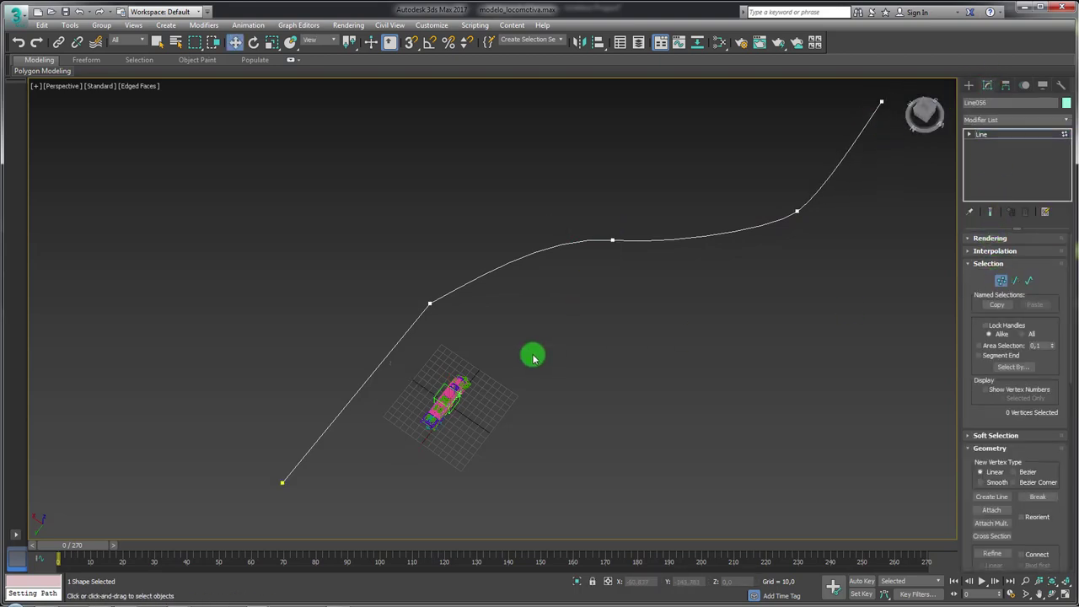
pyautogui.click(428, 299)
pyautogui.keyDown('alt'); pyautogui.moveTo(430, 296); pyautogui.dragTo(523, 270, button='middle'); pyautogui.keyUp('alt')
pyautogui.scroll(-2, 1014, 439)
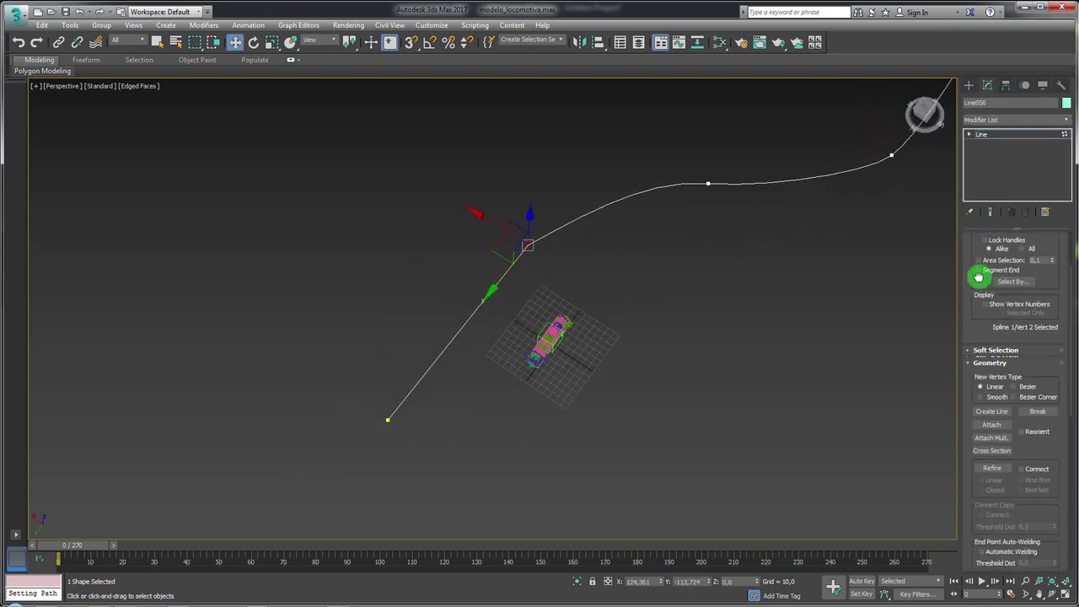
pyautogui.scroll(-3, 980, 278)
pyautogui.click(993, 469)
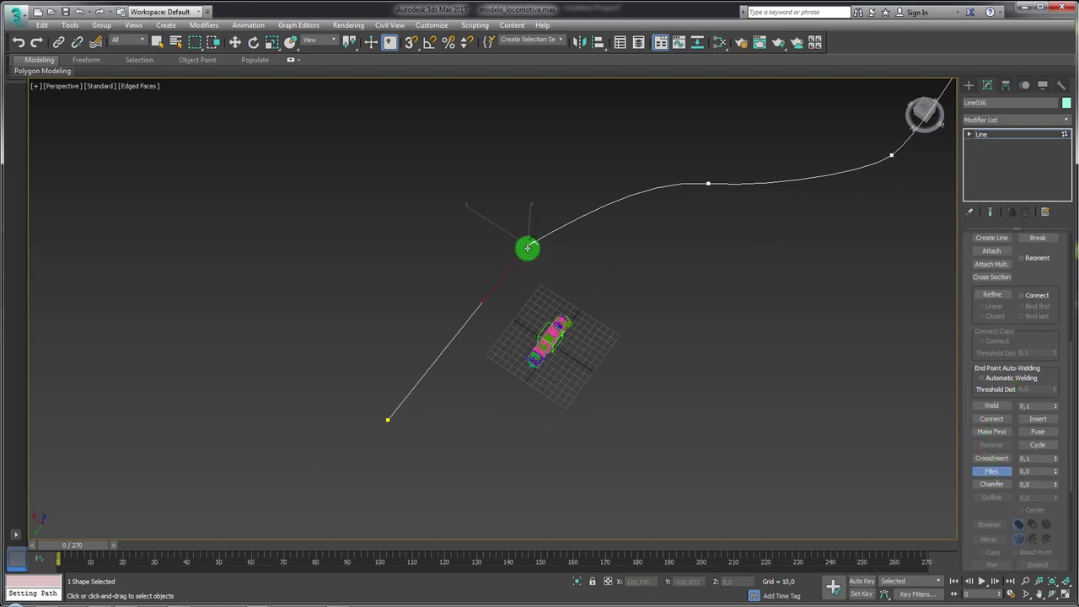
pyautogui.moveTo(528, 247)
pyautogui.mouseDown()
pyautogui.moveTo(530, 149)
pyautogui.moveTo(531, 169)
pyautogui.mouseUp()
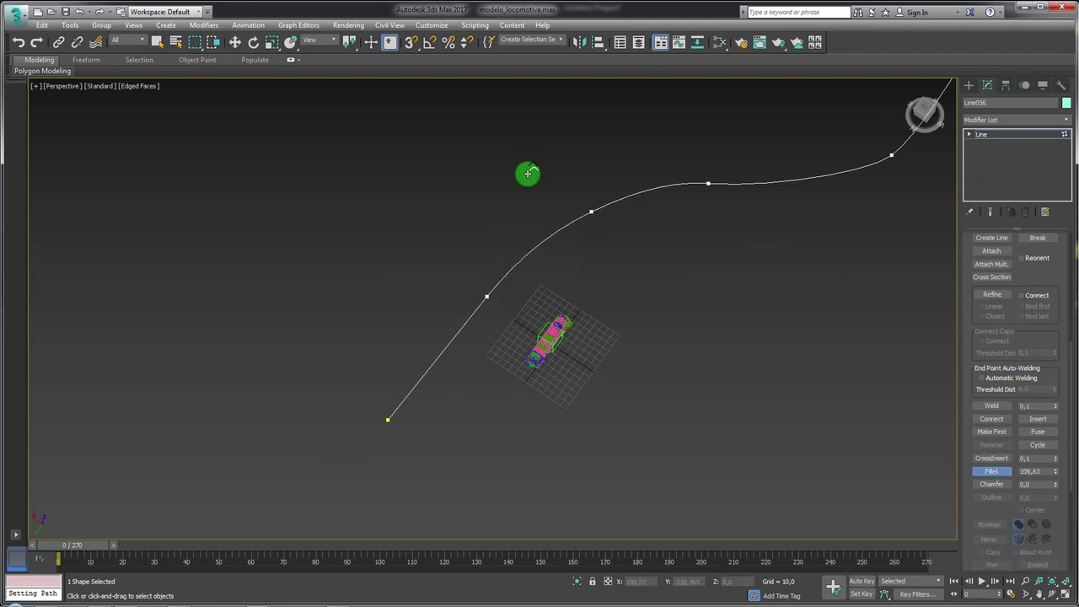
pyautogui.rightClick(528, 173)
# - Leave vertex editing and switch the viewport to the Front view
pyautogui.moveTo(746, 257); pyautogui.dragTo(754, 252, button='middle')
pyautogui.click(997, 136)
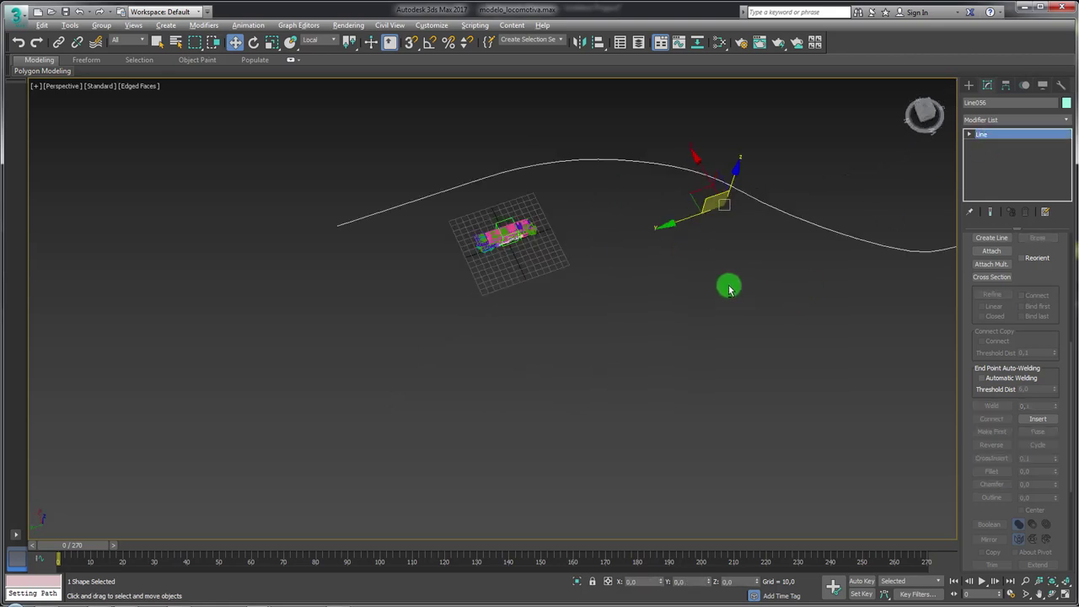
pyautogui.moveTo(723, 284)
pyautogui.keyDown('alt'); pyautogui.mouseDown(button='middle')
pyautogui.moveTo(754, 250)
pyautogui.moveTo(614, 268)
pyautogui.moveTo(592, 315)
pyautogui.mouseUp(button='middle'); pyautogui.keyUp('alt')
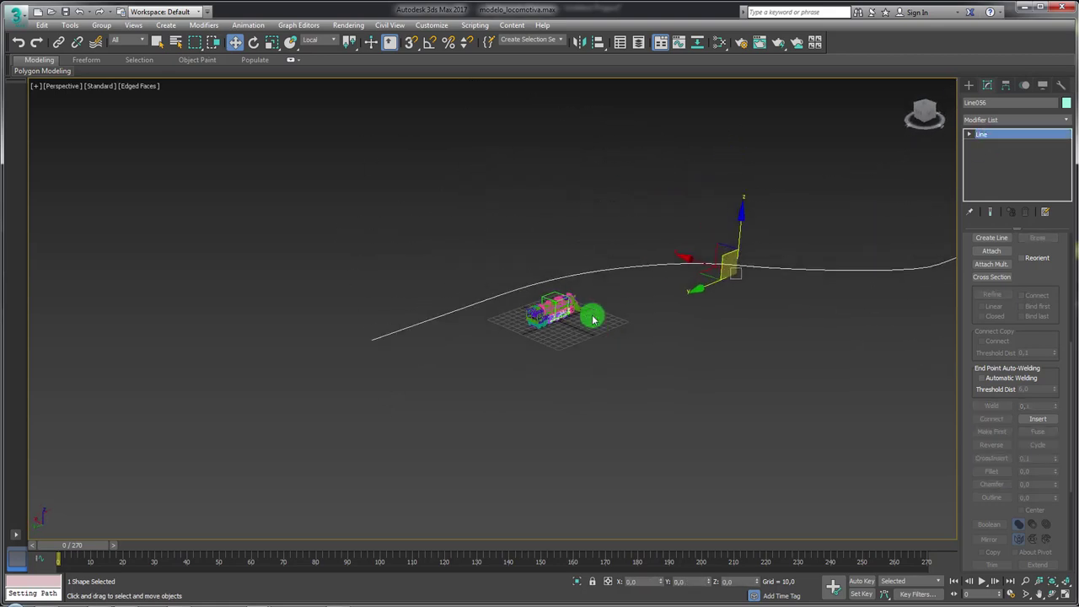
pyautogui.press('f')
pyautogui.scroll(3, 509, 300)
pyautogui.scroll(4, 508, 300)
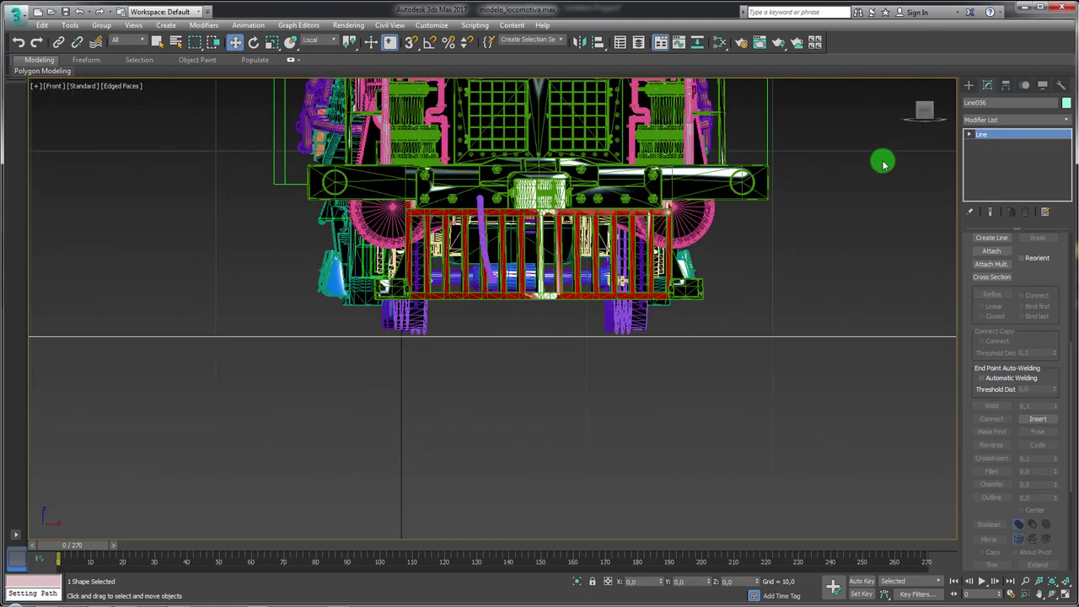
# - Choose the Box standard primitive and reposition the front view
pyautogui.click(970, 84)
pyautogui.click(992, 155)
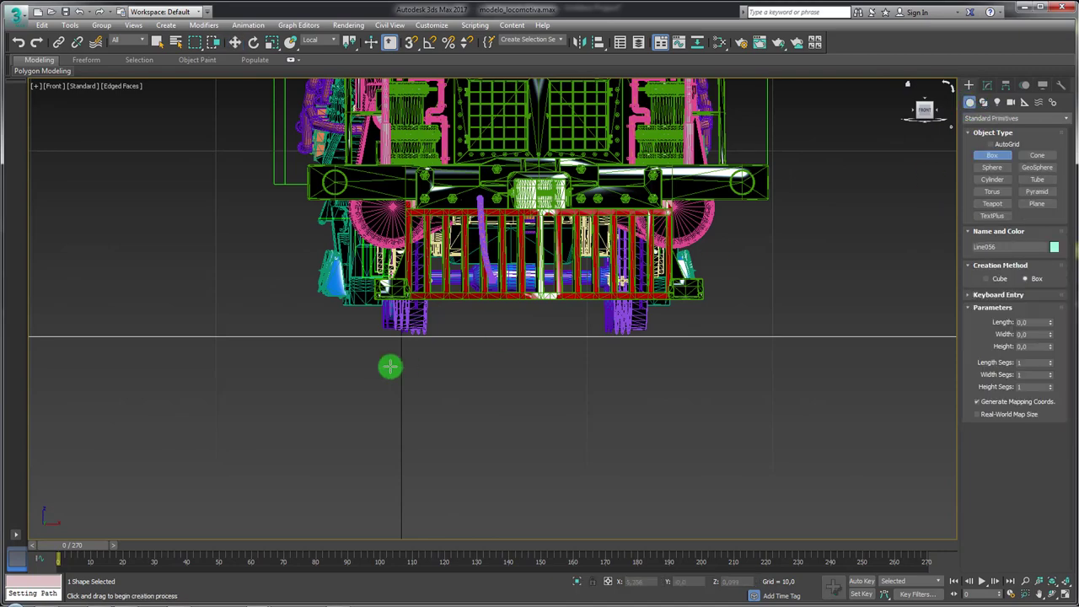
pyautogui.scroll(2, 458, 328)
pyautogui.scroll(2, 447, 321)
pyautogui.scroll(2, 448, 322)
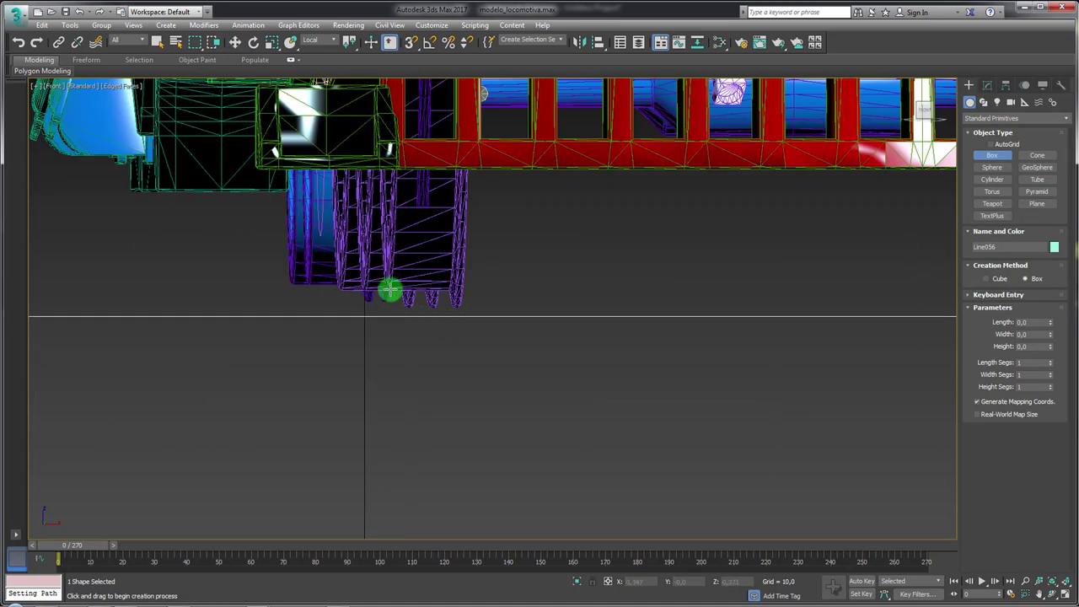
pyautogui.scroll(-3, 390, 290)
pyautogui.scroll(-2, 413, 294)
pyautogui.scroll(-4, 441, 298)
pyautogui.moveTo(546, 138); pyautogui.dragTo(546, 213, button='middle')
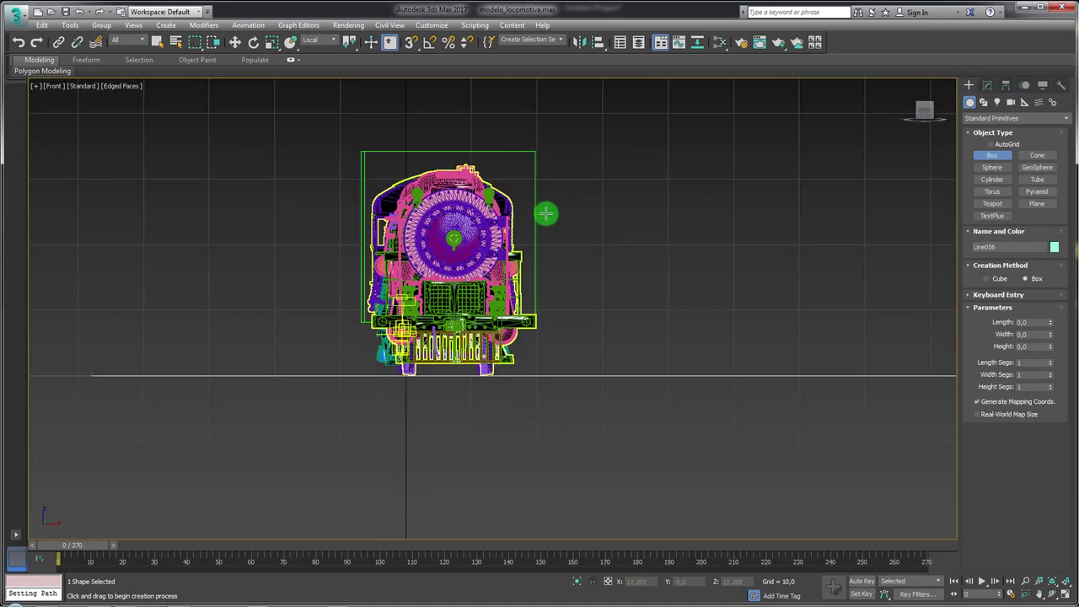
# - Select Dummy015, try a slight rotation about Y, then cancel it
pyautogui.press('w')
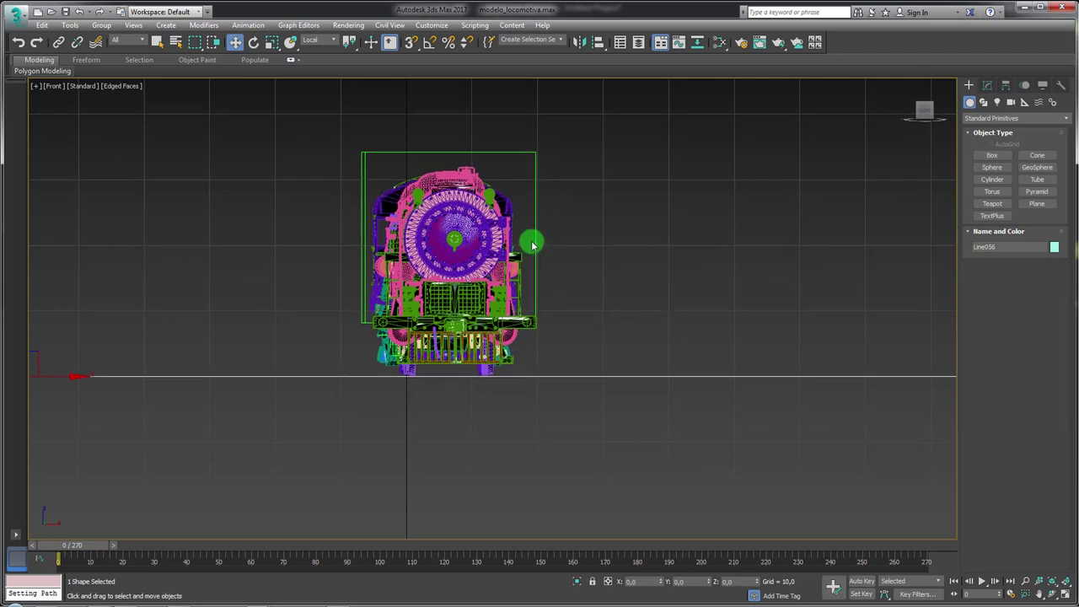
pyautogui.click(531, 244)
pyautogui.press('e')
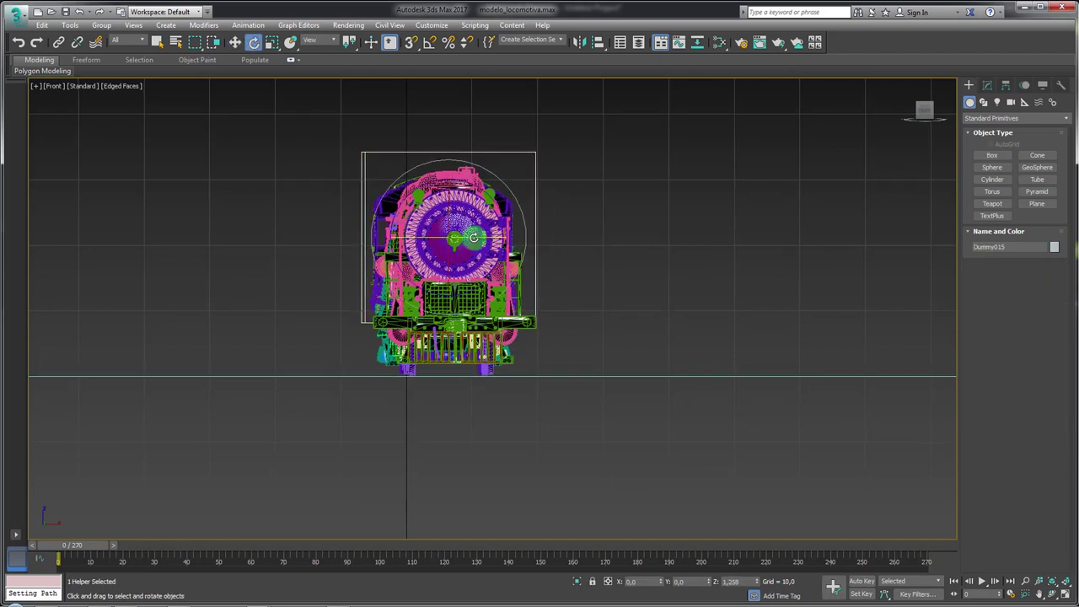
pyautogui.moveTo(474, 238); pyautogui.dragTo(651, 455)
pyautogui.rightClick(650, 455)
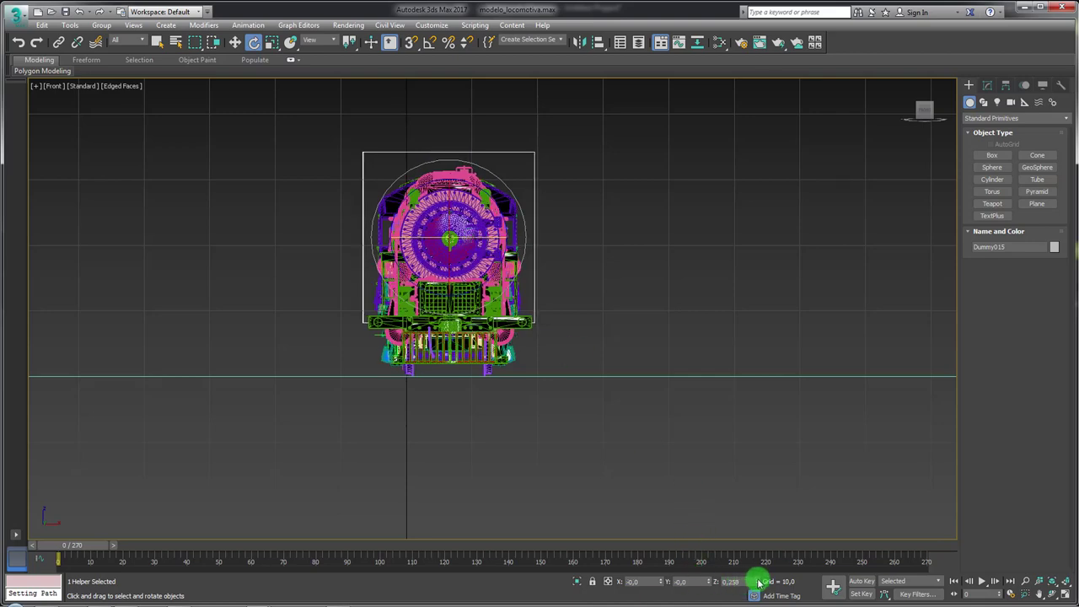
pyautogui.scroll(5, 635, 393)
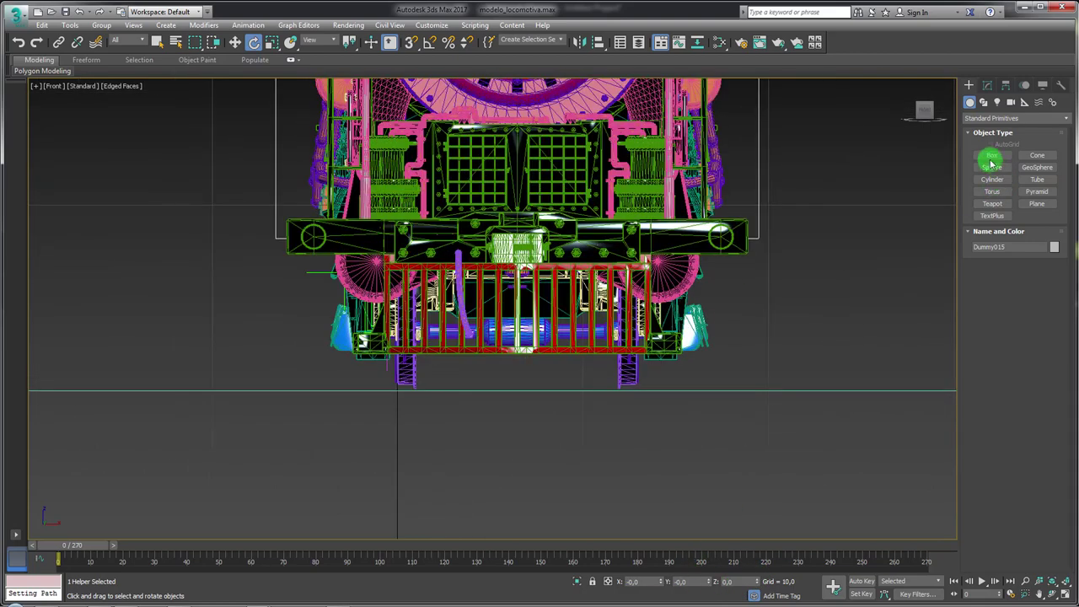
# - Draw a small box below the front wheel and convert it to Editable Poly
pyautogui.click(991, 161)
pyautogui.scroll(5, 455, 364)
pyautogui.scroll(2, 438, 358)
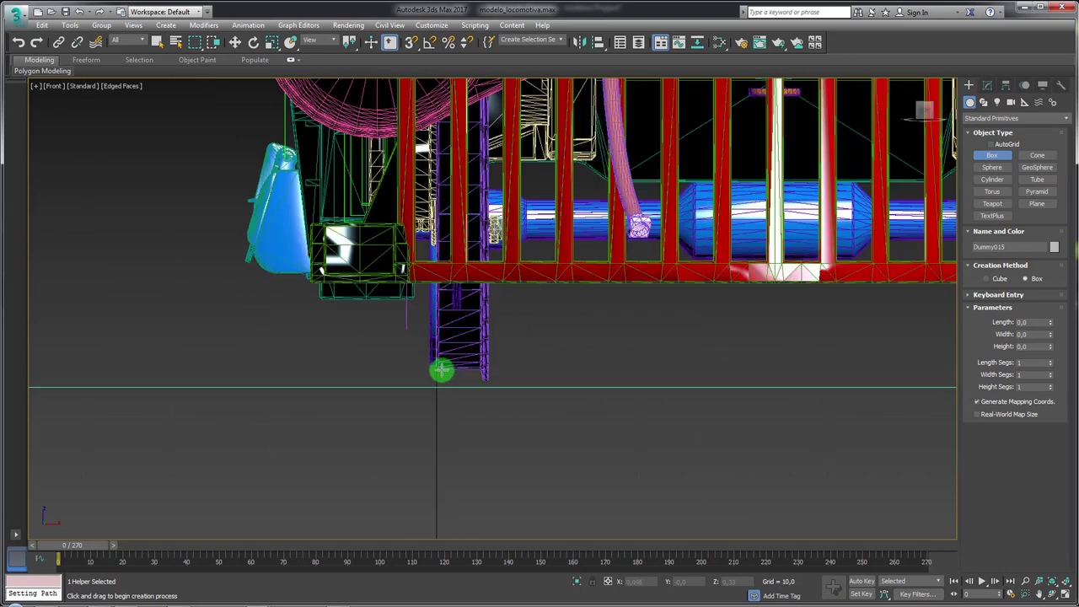
pyautogui.moveTo(440, 369); pyautogui.dragTo(480, 415)
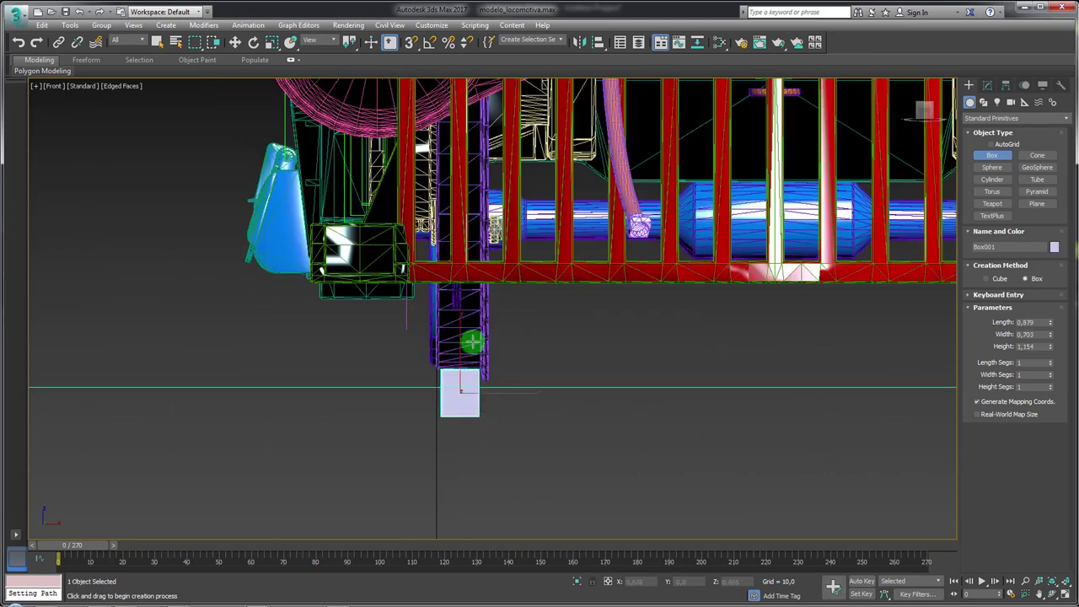
pyautogui.click(471, 316)
pyautogui.rightClick(463, 390)
pyautogui.rightClick(462, 390)
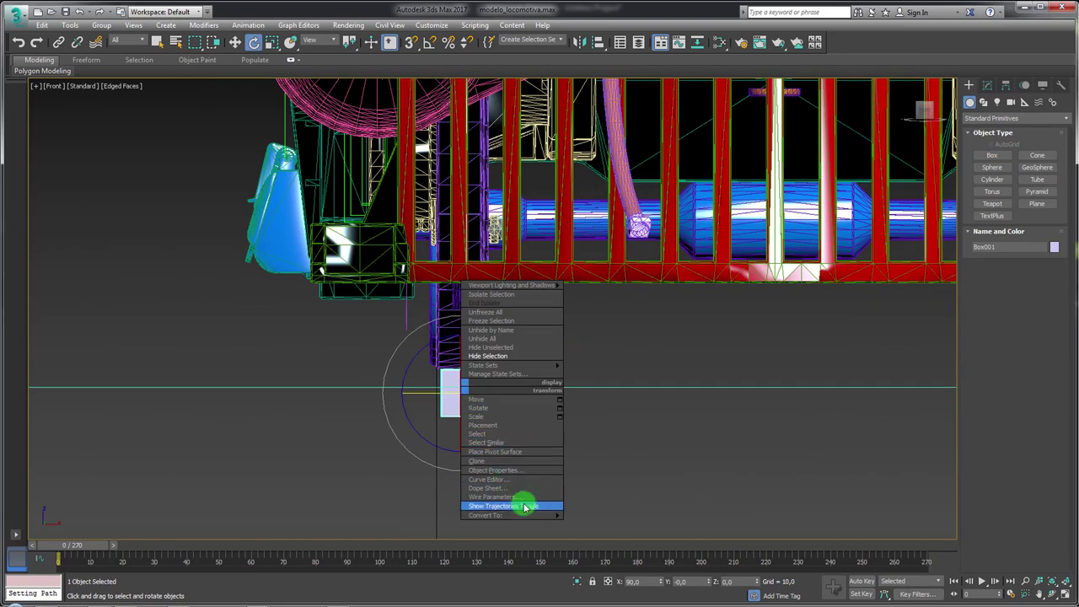
pyautogui.click(606, 523)
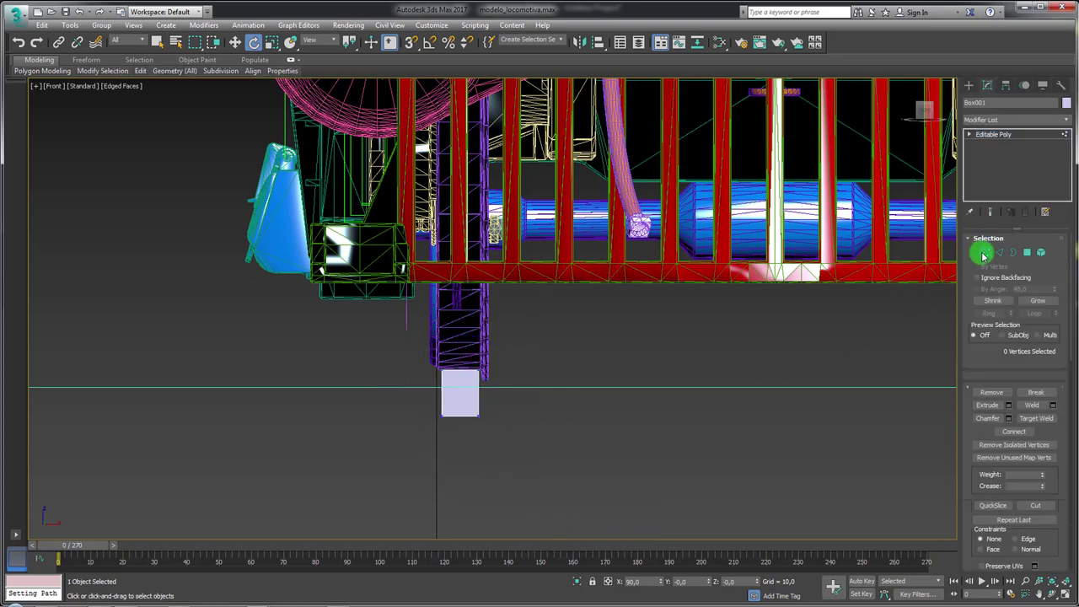
# - Scale the box's bottom vertices outward to taper it into a trapezoid
pyautogui.click(985, 252)
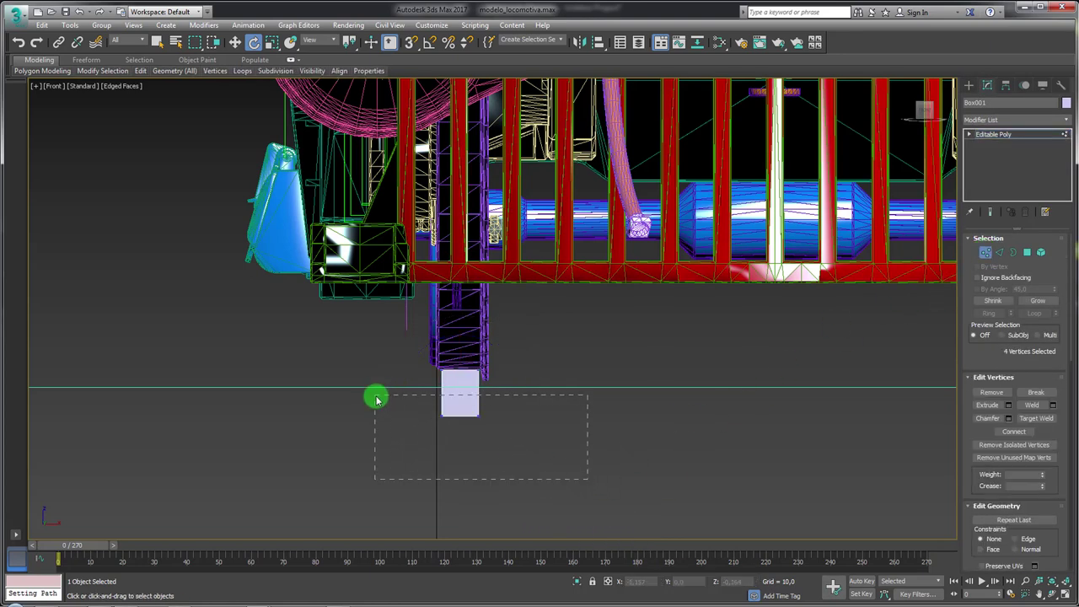
pyautogui.moveTo(377, 399)
pyautogui.mouseDown()
pyautogui.moveTo(528, 424)
pyautogui.moveTo(549, 416)
pyautogui.mouseUp()
pyautogui.press('w')
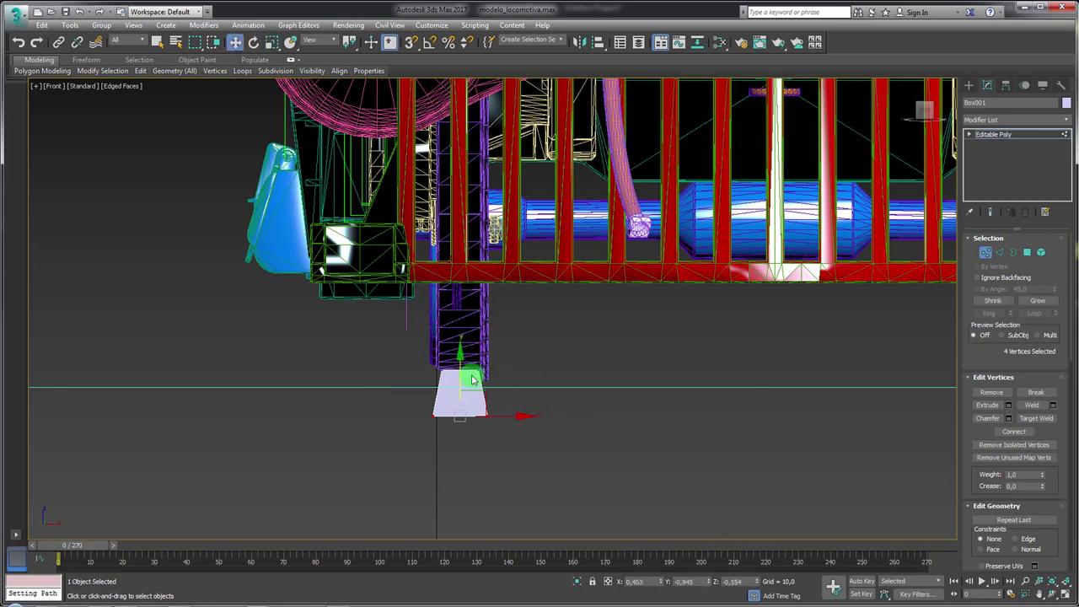
pyautogui.moveTo(460, 379); pyautogui.dragTo(461, 380)
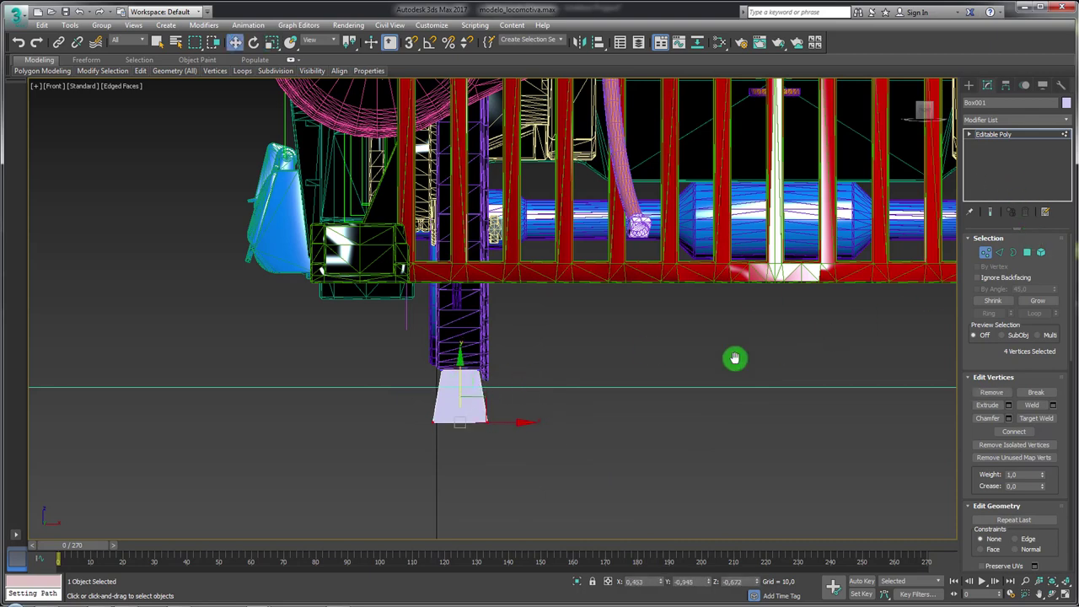
pyautogui.moveTo(734, 358); pyautogui.dragTo(563, 356, button='middle')
# - Shift-copy the rail profile element under the opposite wheels using Clone To Element
pyautogui.press('5')
pyautogui.moveTo(458, 404); pyautogui.dragTo(261, 349)
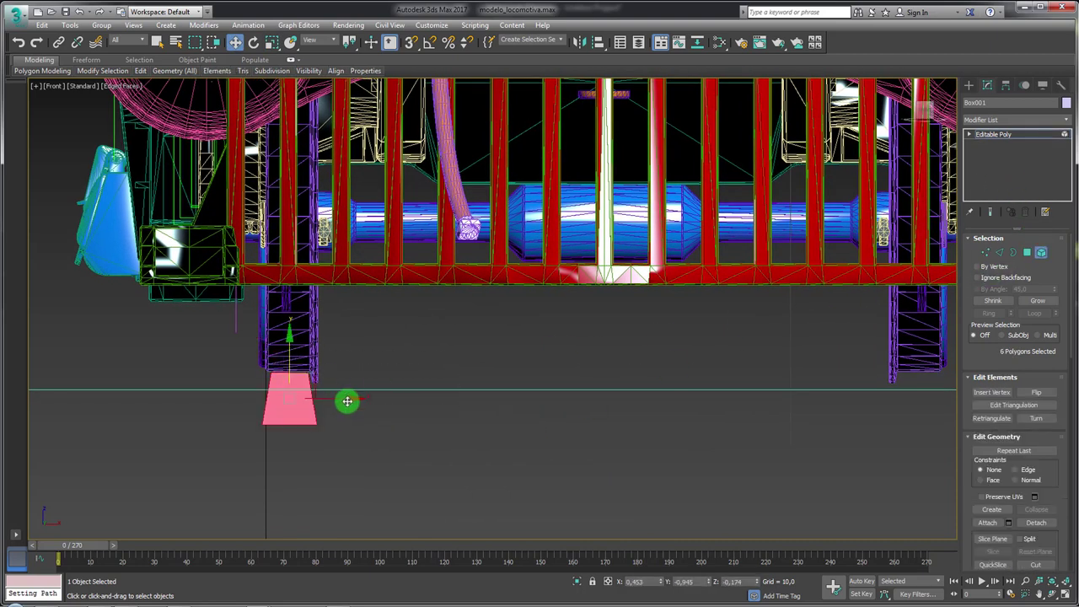
pyautogui.moveTo(329, 401); pyautogui.dragTo(271, 419, button='middle')
pyautogui.keyDown('shift'); pyautogui.moveTo(217, 411); pyautogui.dragTo(843, 432); pyautogui.keyUp('shift')
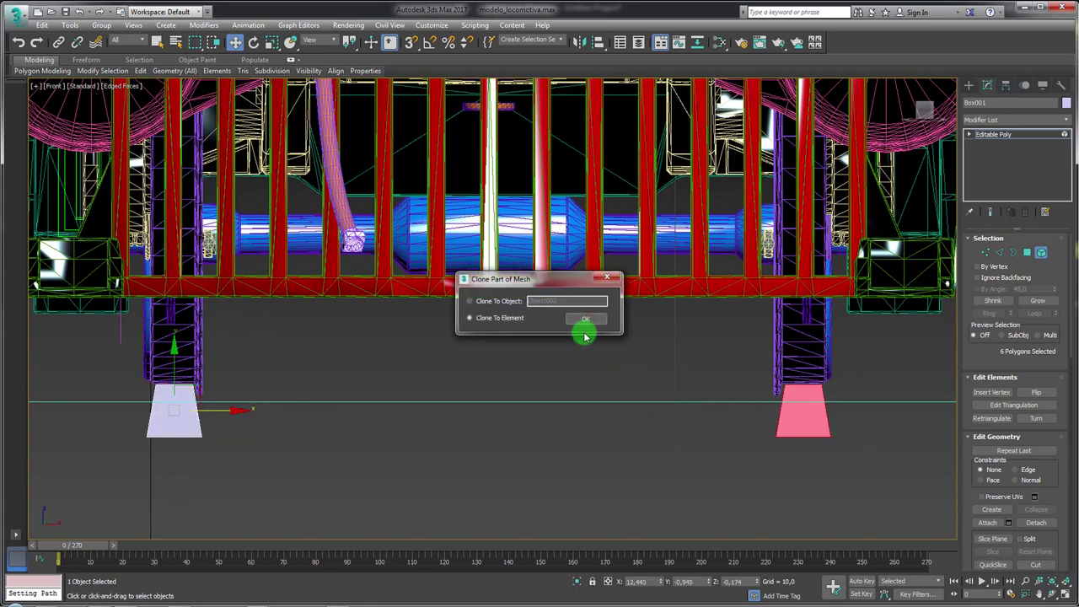
pyautogui.click(583, 331)
pyautogui.scroll(-2, 659, 310)
pyautogui.click(1005, 136)
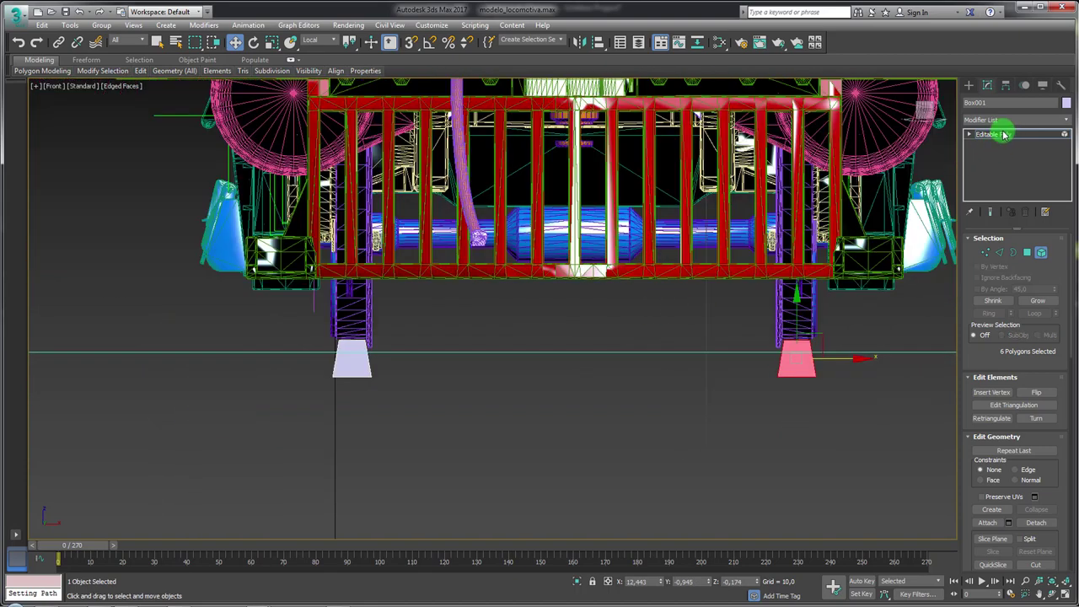
pyautogui.click(970, 86)
# - Create a long flat sleeper box beneath both rails and centre it under them
pyautogui.click(993, 157)
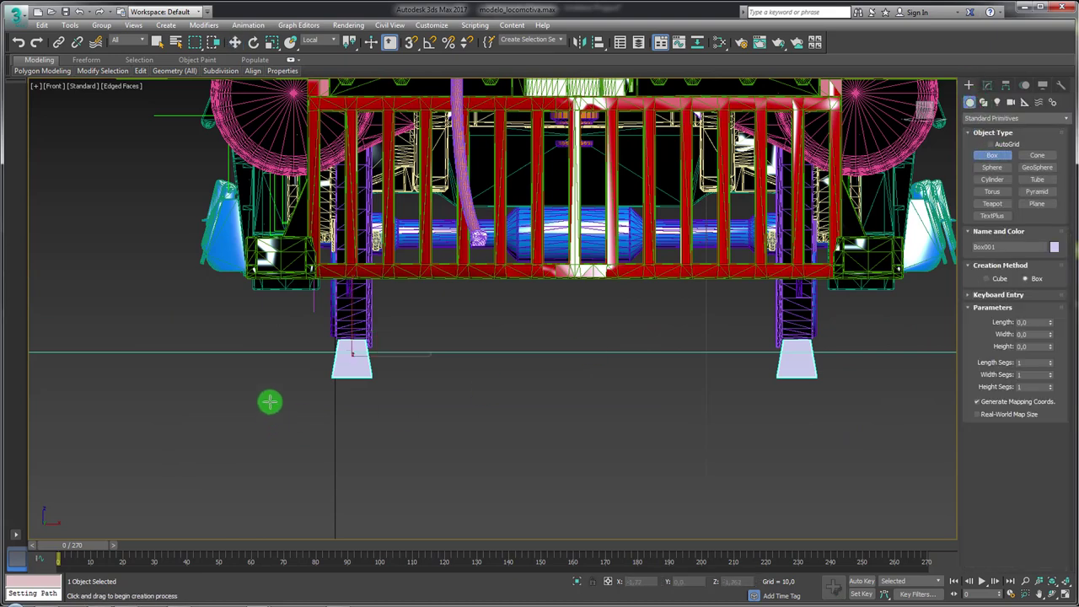
pyautogui.moveTo(288, 380)
pyautogui.mouseDown()
pyautogui.moveTo(874, 428)
pyautogui.moveTo(941, 419)
pyautogui.mouseUp()
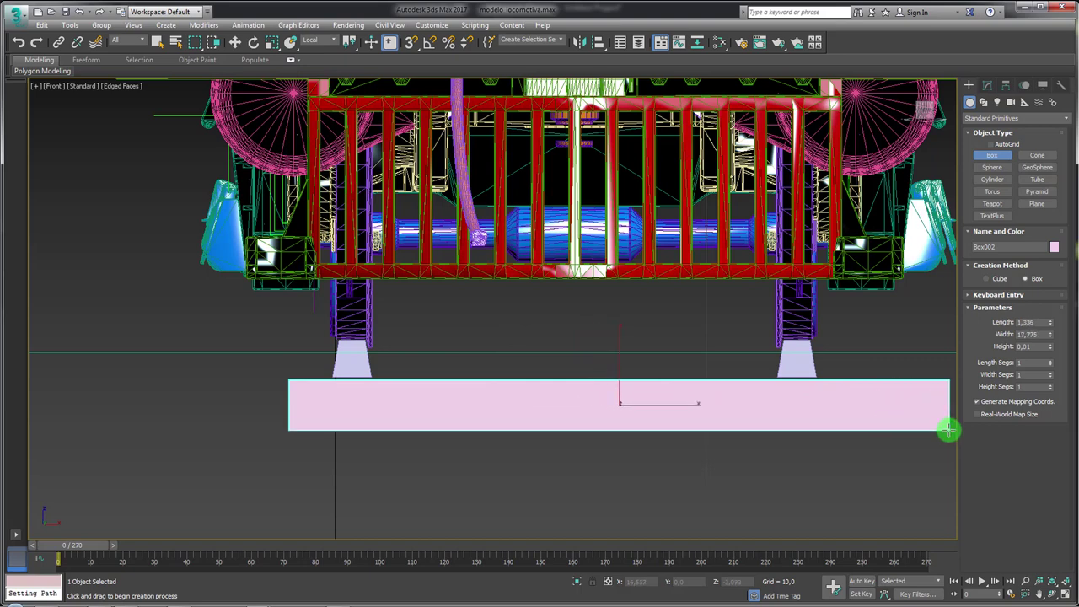
pyautogui.moveTo(941, 419); pyautogui.dragTo(946, 428)
pyautogui.click(914, 321)
pyautogui.press('w')
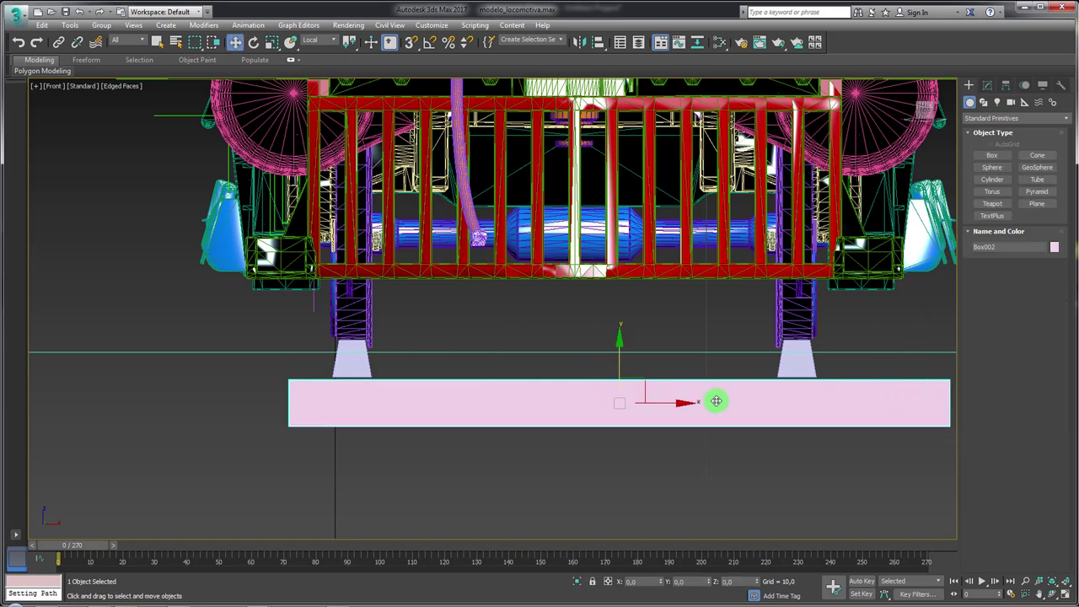
pyautogui.moveTo(664, 405)
pyautogui.mouseDown()
pyautogui.moveTo(597, 381)
pyautogui.moveTo(585, 364)
pyautogui.mouseUp()
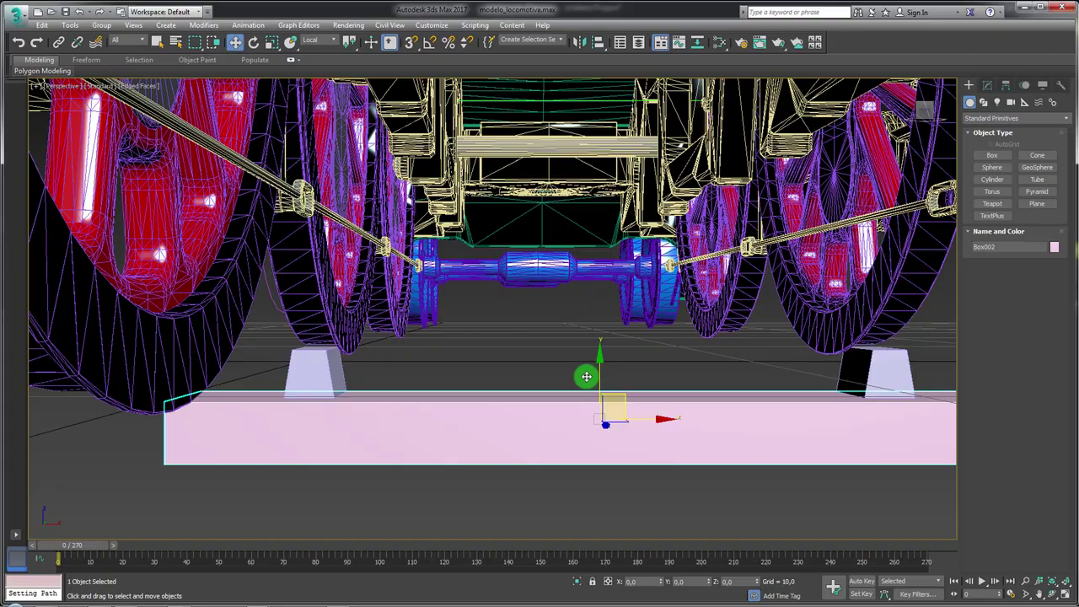
# - Raise the sleeper box's Height to about 4.1
pyautogui.keyDown('alt'); pyautogui.moveTo(586, 377); pyautogui.dragTo(570, 430, button='middle'); pyautogui.keyUp('alt')
pyautogui.scroll(3, 641, 424)
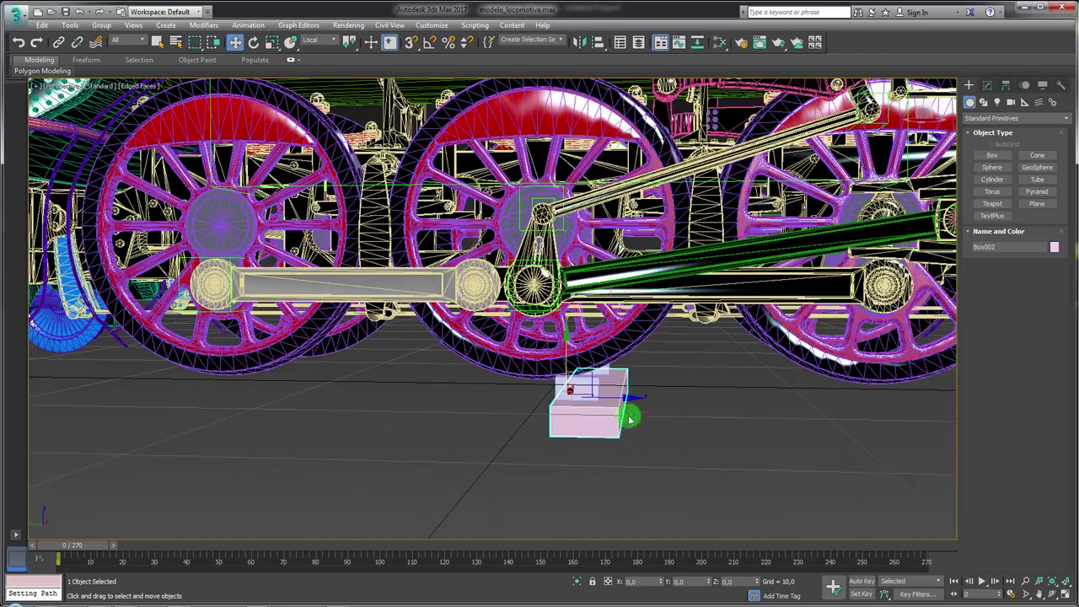
pyautogui.click(987, 85)
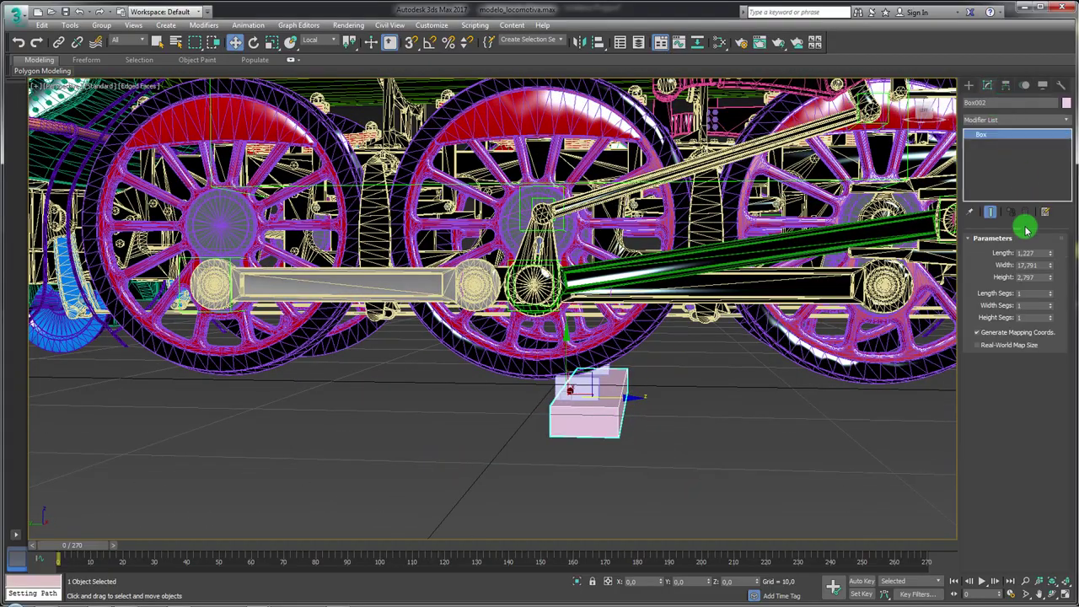
pyautogui.moveTo(1050, 266); pyautogui.dragTo(1051, 248)
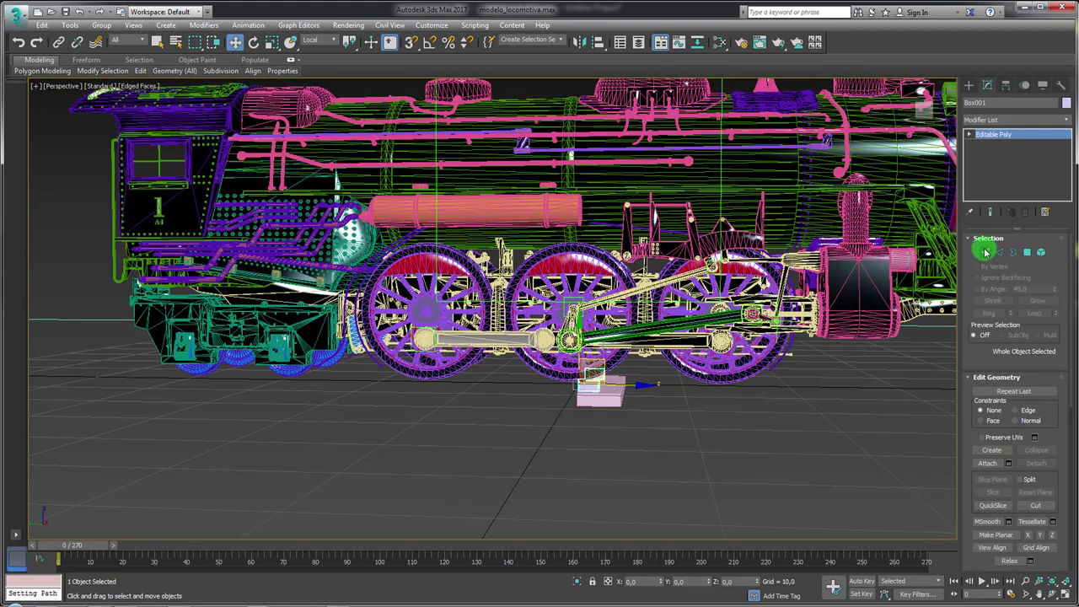
# - Stretch the Box001 rails far to the left by moving their end vertices
pyautogui.click(986, 252)
pyautogui.scroll(1, 607, 371)
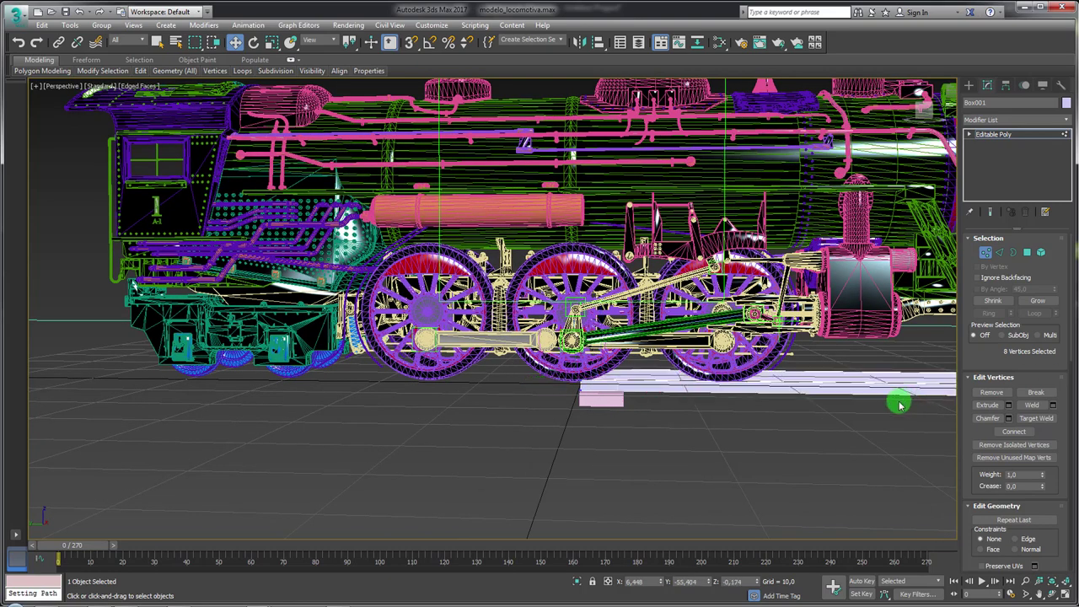
pyautogui.scroll(-5, 899, 397)
pyautogui.moveTo(660, 416); pyautogui.dragTo(234, 397)
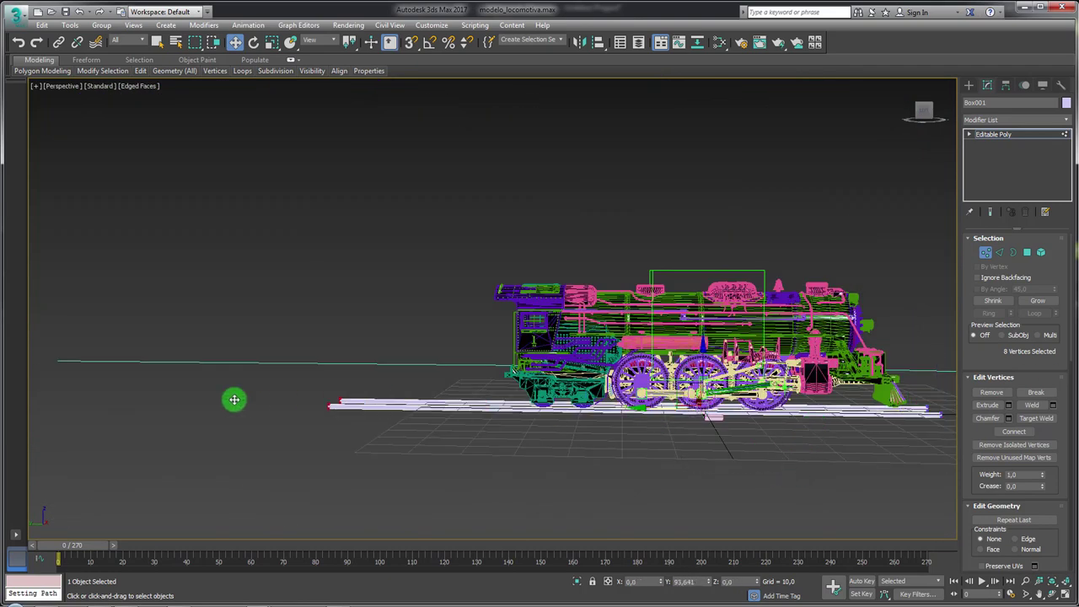
pyautogui.keyDown('alt'); pyautogui.moveTo(236, 392); pyautogui.dragTo(846, 466, button='middle'); pyautogui.keyUp('alt')
pyautogui.moveTo(838, 384)
pyautogui.mouseDown()
pyautogui.moveTo(793, 409)
pyautogui.moveTo(907, 336)
pyautogui.mouseUp()
# - Back at object level, move the Box002 sleeper to the rail's right end
pyautogui.click(995, 138)
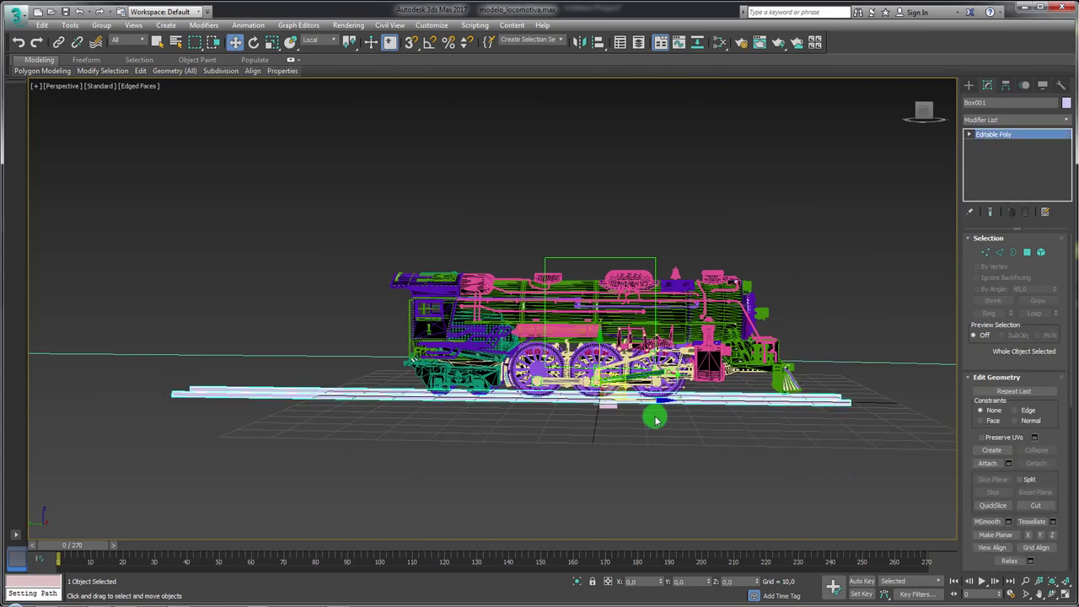
pyautogui.moveTo(601, 411); pyautogui.dragTo(873, 411)
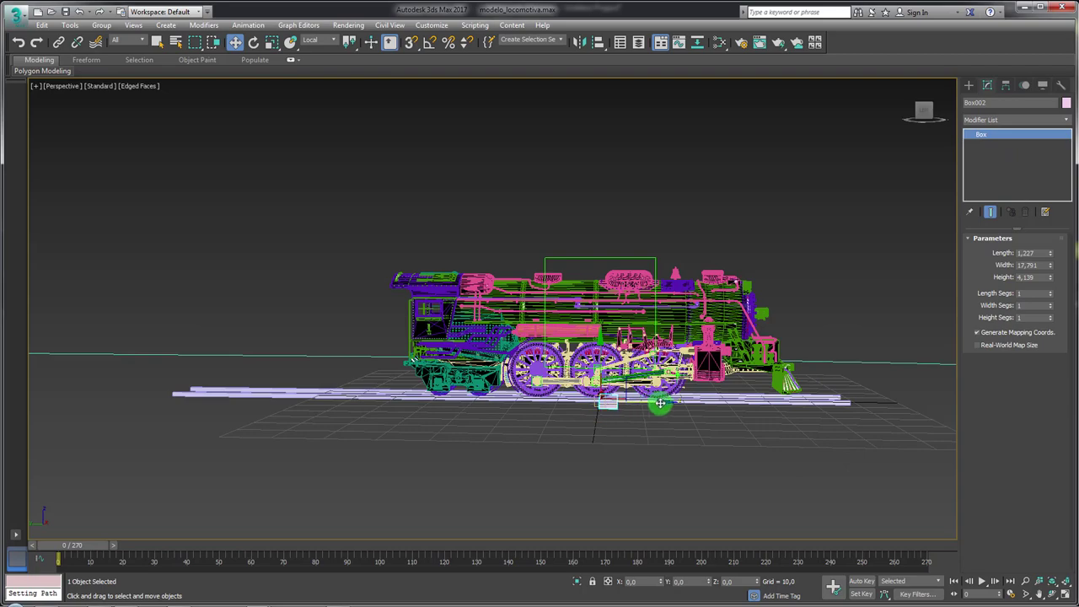
pyautogui.moveTo(855, 424)
pyautogui.keyDown('alt'); pyautogui.mouseDown(button='middle')
pyautogui.moveTo(846, 414)
pyautogui.moveTo(868, 408)
pyautogui.mouseUp(button='middle'); pyautogui.keyUp('alt')
pyautogui.scroll(-3, 854, 408)
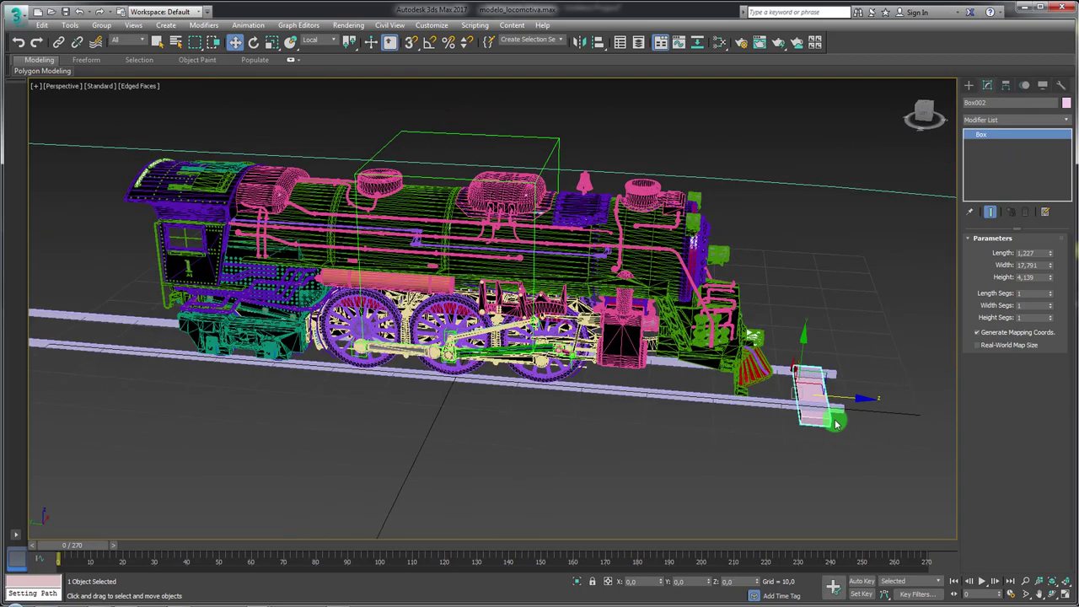
pyautogui.scroll(-5, 854, 408)
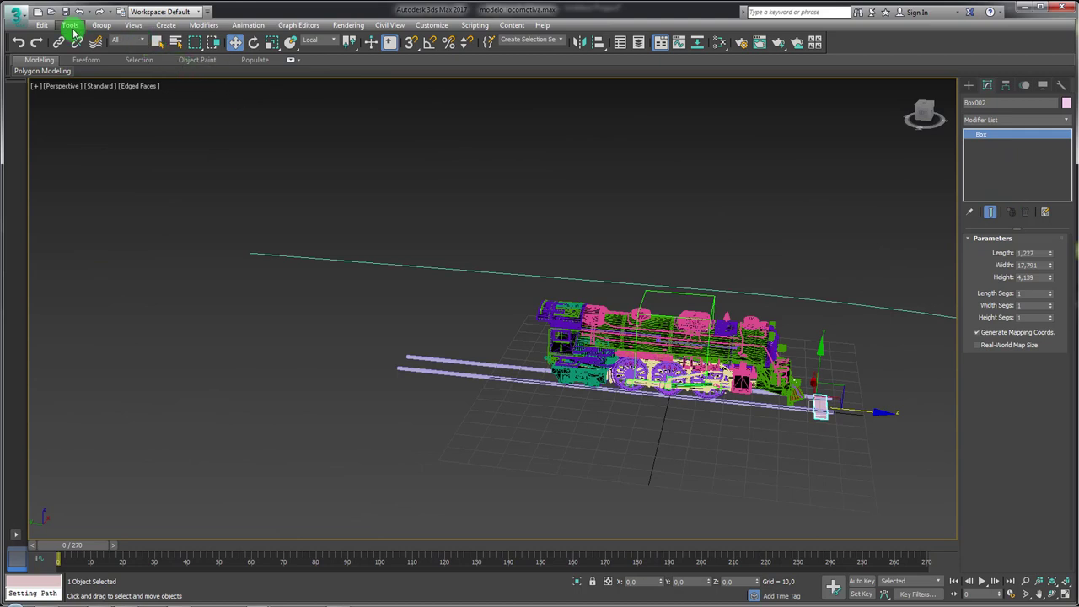
# - Array the sleeper as 21 copies with Move Y 0 and Z -8
pyautogui.click(71, 25)
pyautogui.click(84, 232)
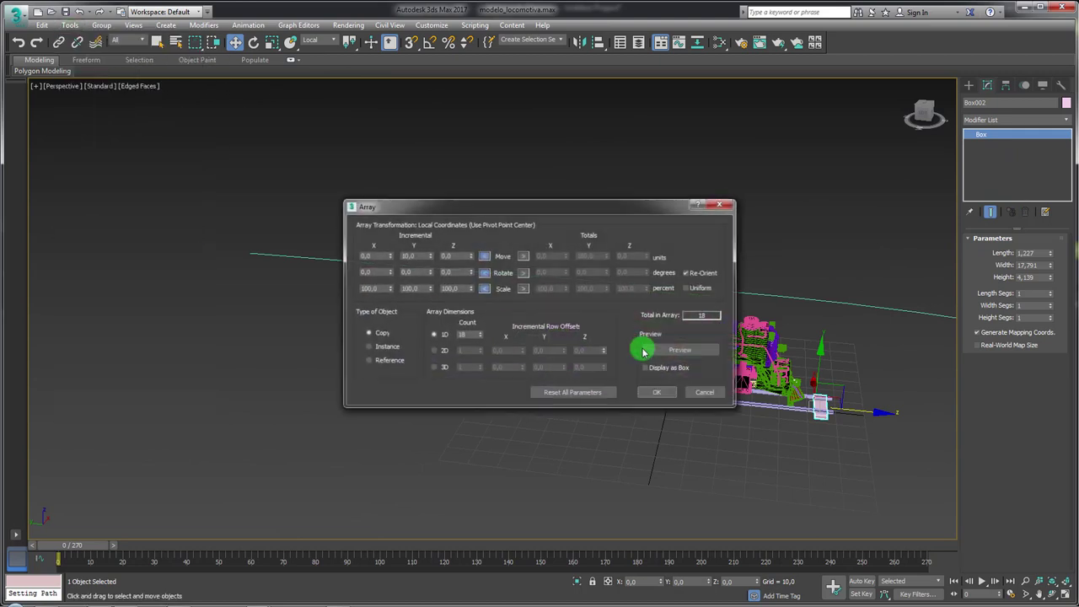
pyautogui.click(687, 350)
pyautogui.moveTo(653, 209); pyautogui.dragTo(457, 140)
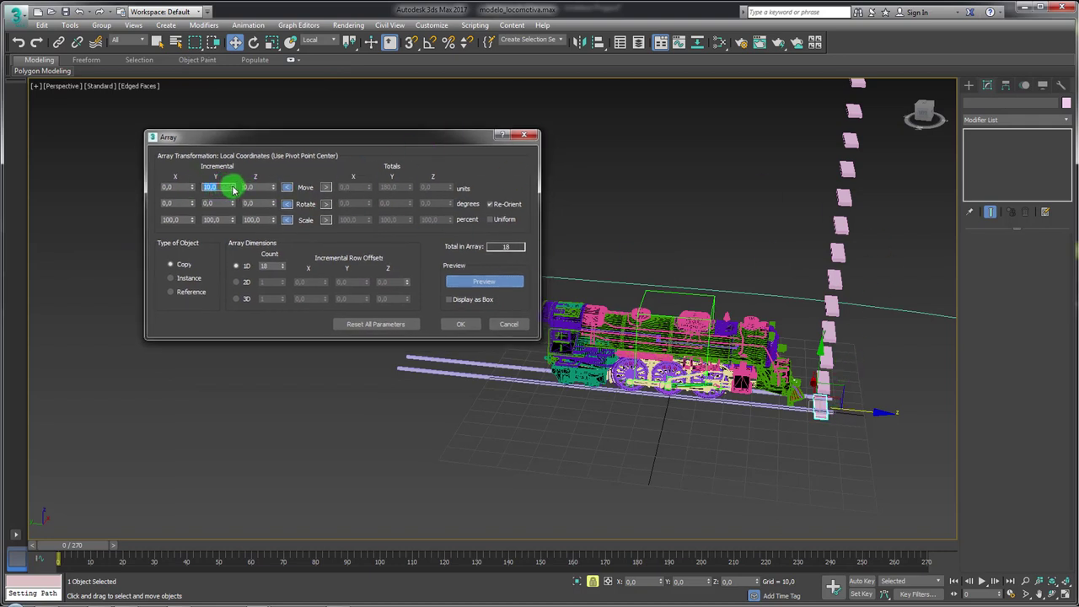
pyautogui.rightClick(233, 187)
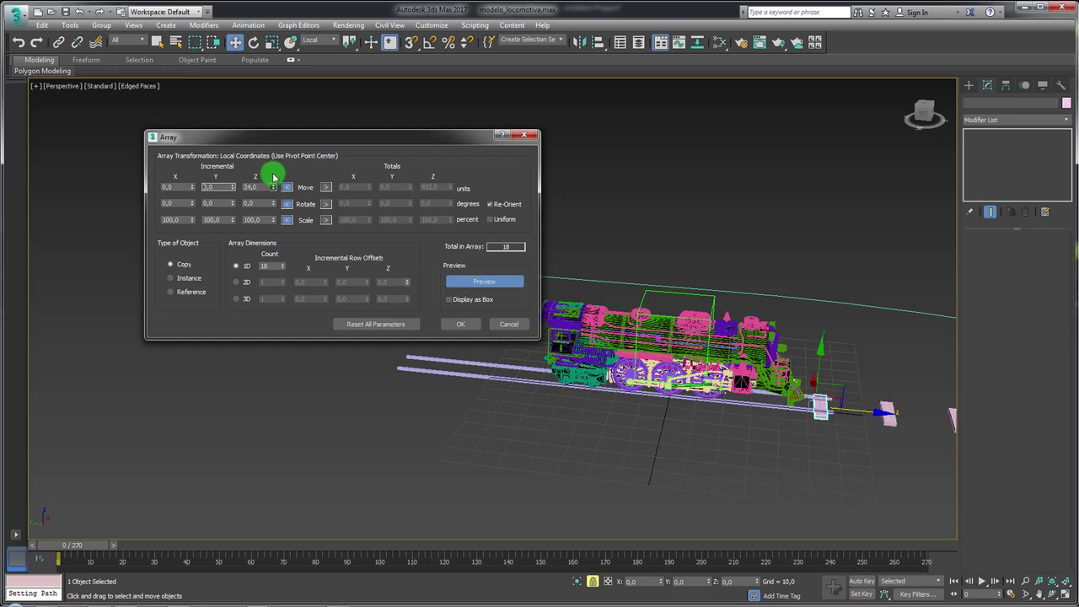
pyautogui.moveTo(273, 187); pyautogui.dragTo(265, 191)
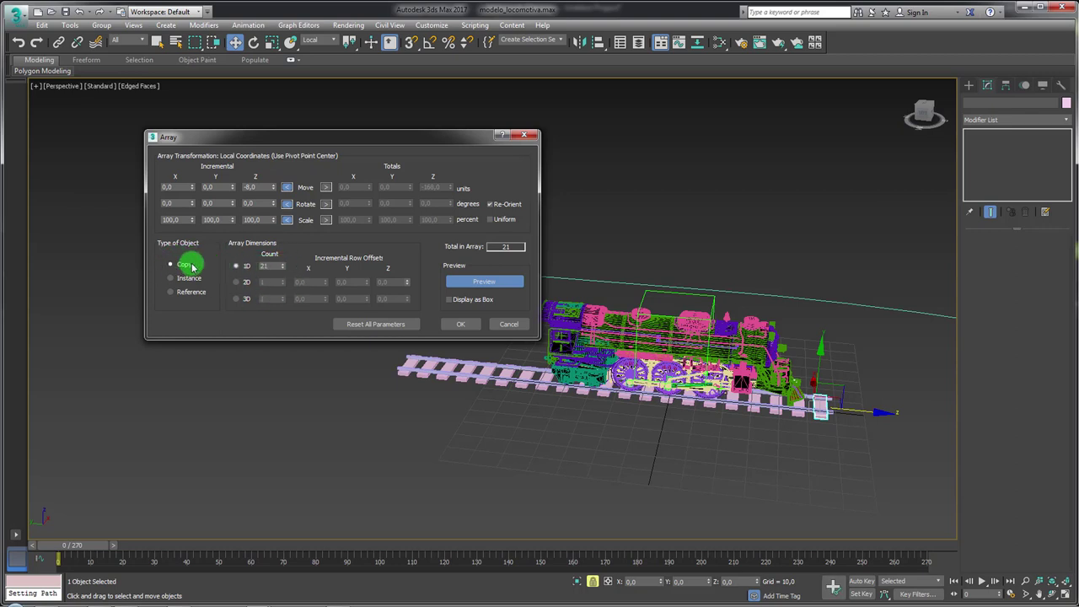
pyautogui.click(455, 326)
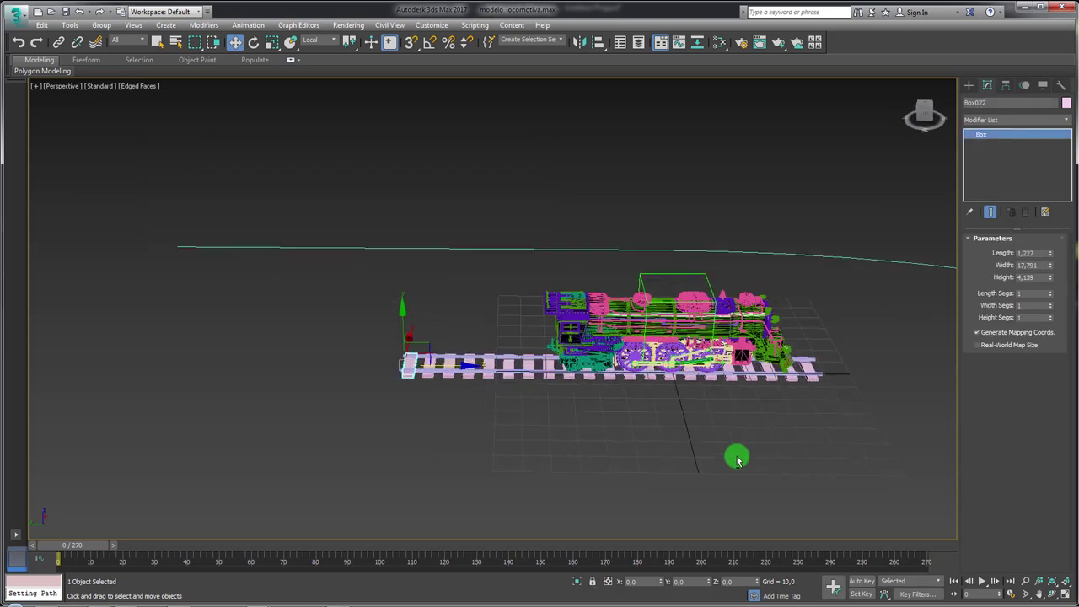
# - Select the whole locomotive with its helpers and hide it
pyautogui.keyDown('alt'); pyautogui.moveTo(734, 453); pyautogui.dragTo(707, 295, button='middle'); pyautogui.keyUp('alt')
pyautogui.click(701, 283)
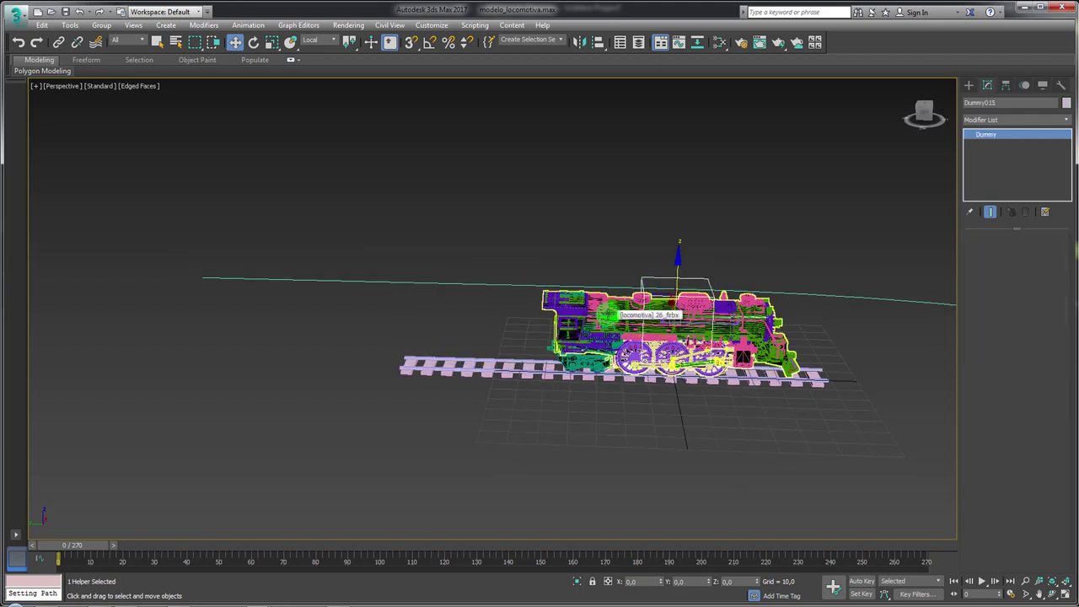
pyautogui.keyDown('ctrl'); pyautogui.click(607, 314); pyautogui.keyUp('ctrl')
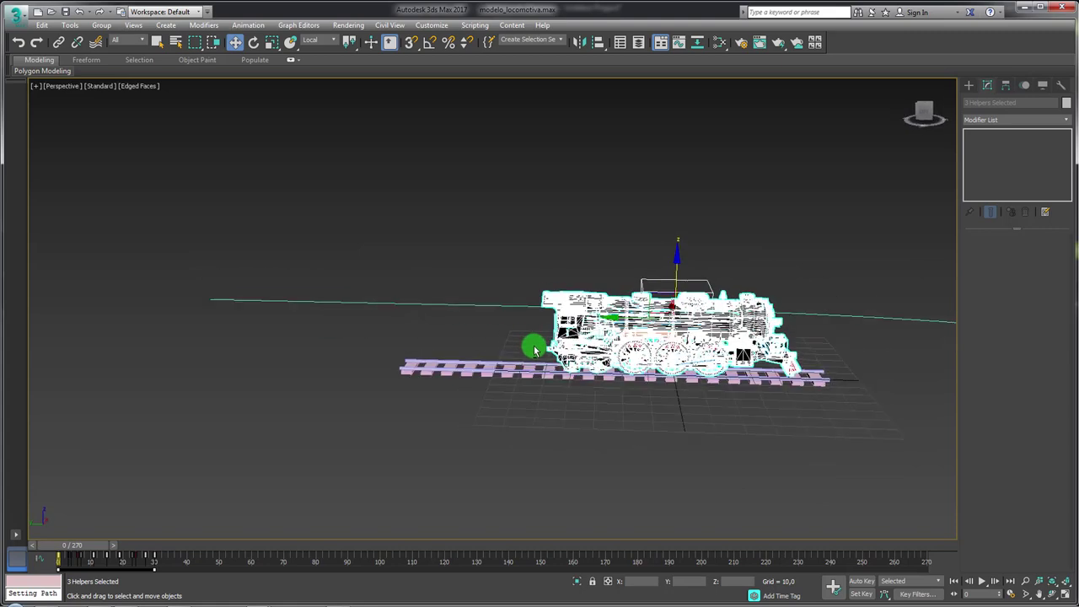
pyautogui.keyDown('alt'); pyautogui.moveTo(523, 344); pyautogui.dragTo(602, 357, button='middle'); pyautogui.keyUp('alt')
pyautogui.rightClick(630, 335)
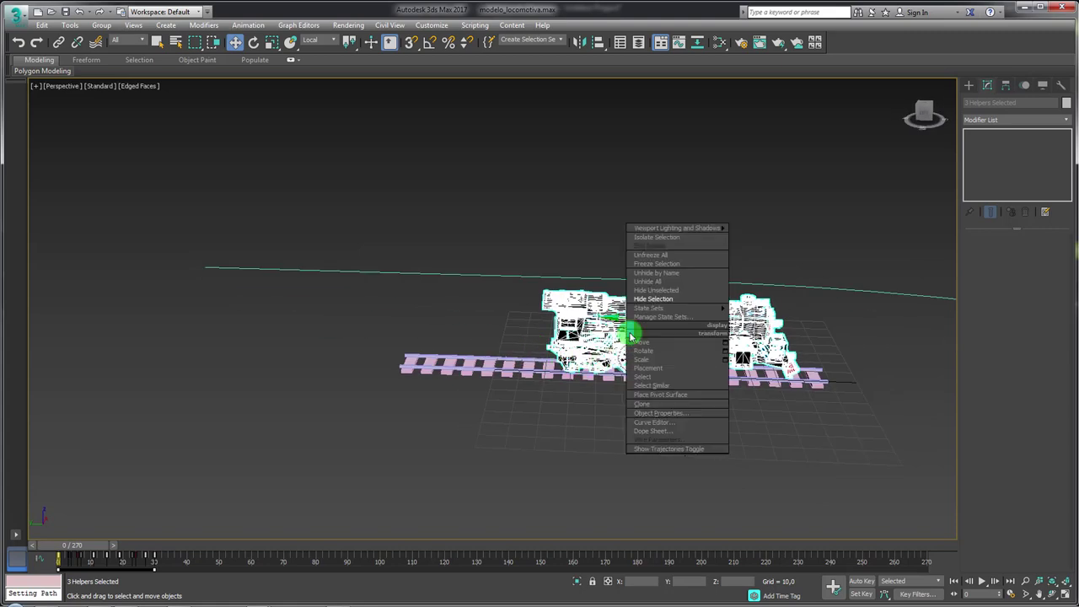
pyautogui.click(687, 299)
# - Attach sleepers Box002 through Box022 to the Box001 rail object
pyautogui.moveTo(496, 398); pyautogui.dragTo(497, 399)
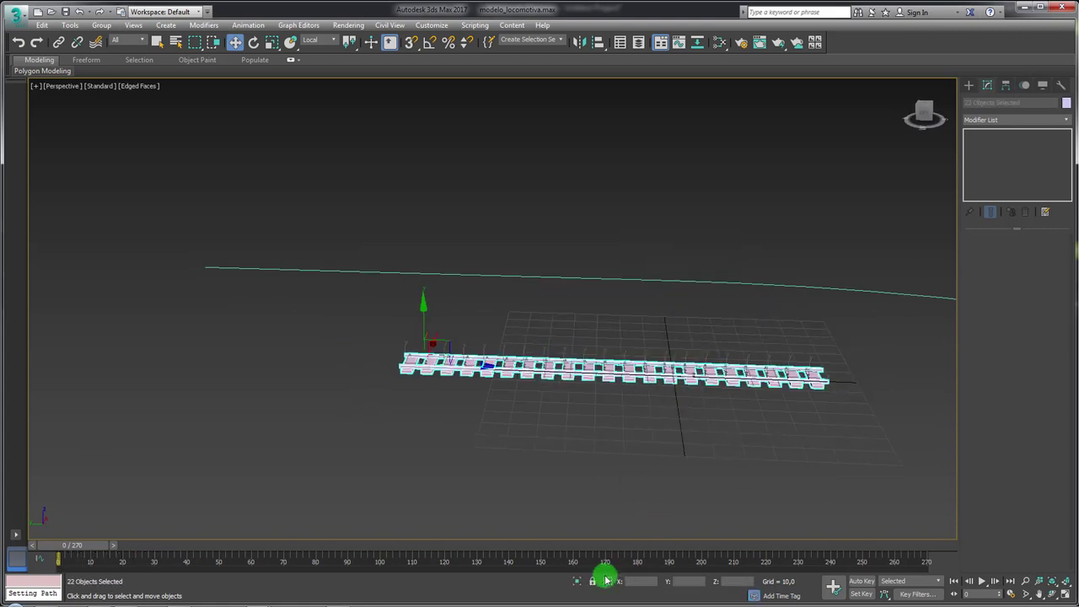
pyautogui.moveTo(657, 505)
pyautogui.keyDown('alt'); pyautogui.mouseDown(button='middle')
pyautogui.moveTo(753, 390)
pyautogui.moveTo(729, 426)
pyautogui.mouseUp(button='middle'); pyautogui.keyUp('alt')
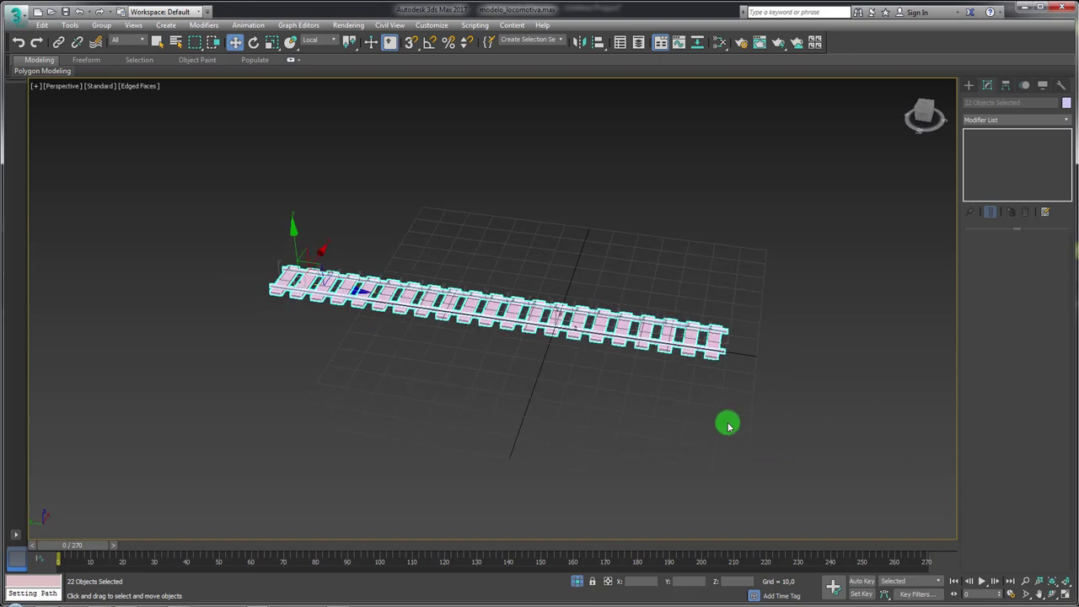
pyautogui.click(719, 350)
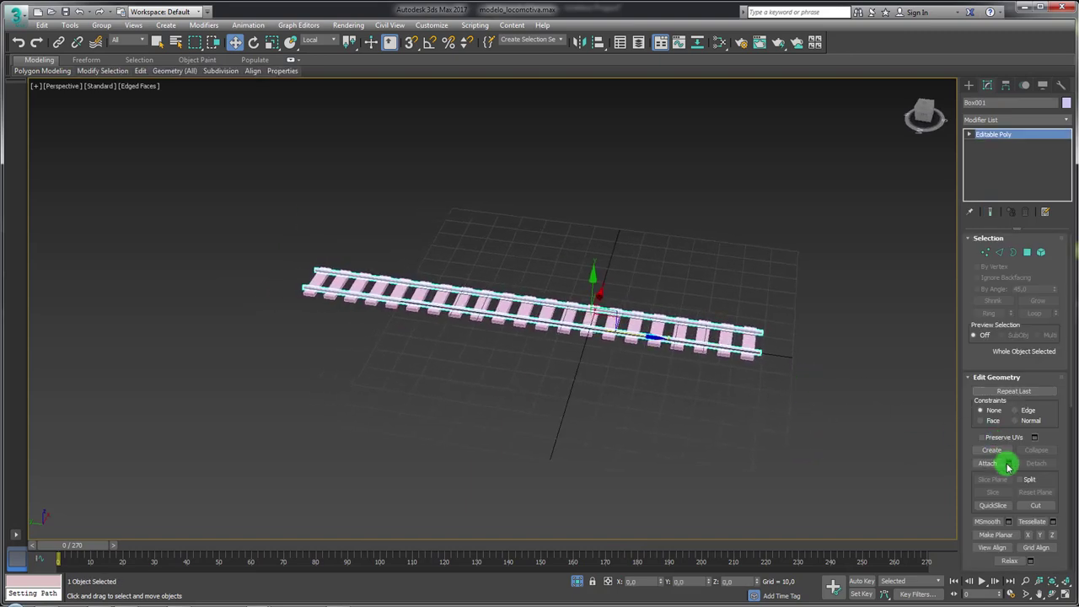
pyautogui.click(1008, 466)
pyautogui.click(17, 90)
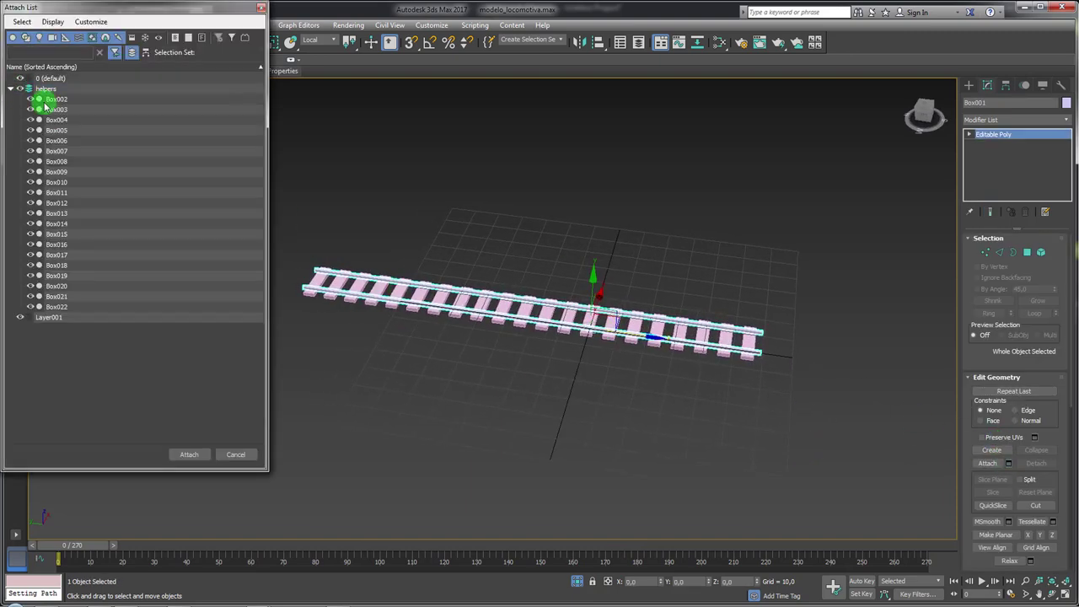
pyautogui.moveTo(47, 99); pyautogui.dragTo(56, 308)
pyautogui.click(194, 455)
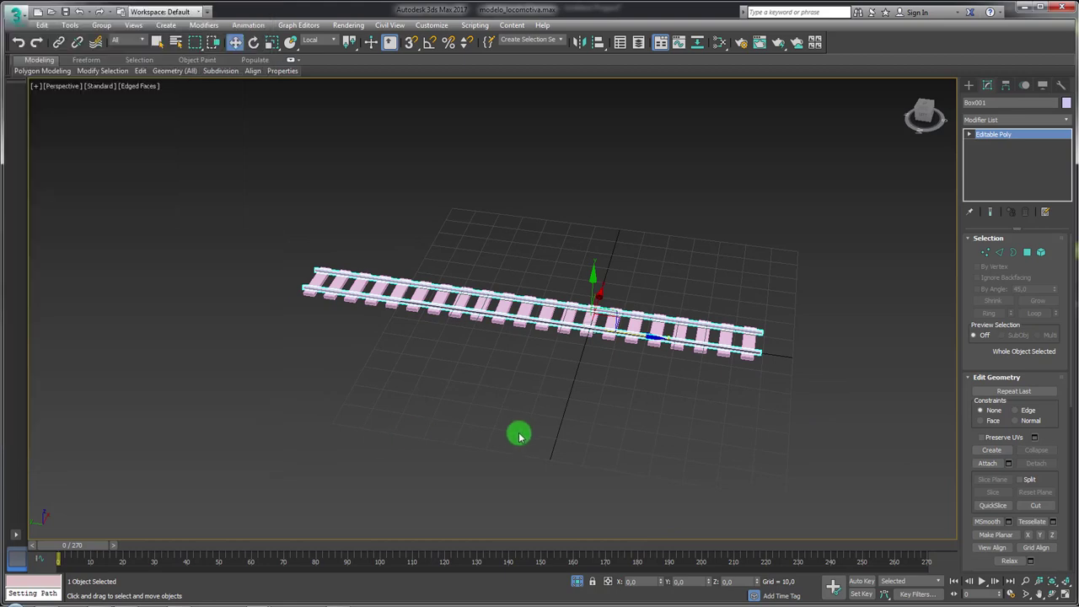
pyautogui.scroll(5, 612, 369)
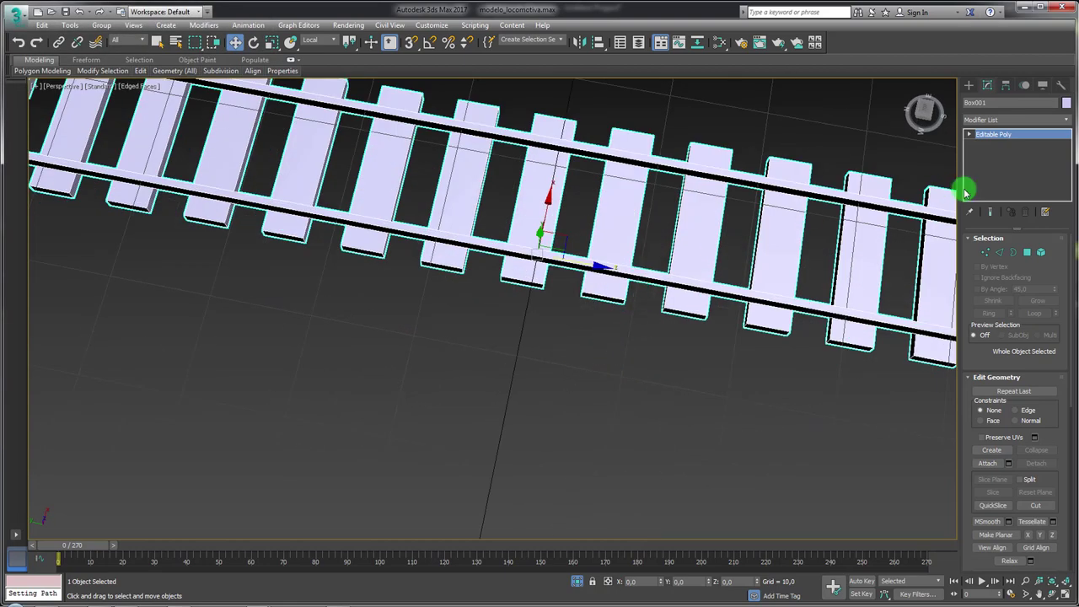
# - Select both rails' edge loops and Connect them with 51 segments
pyautogui.click(1002, 253)
pyautogui.moveTo(595, 171)
pyautogui.keyDown('alt'); pyautogui.mouseDown(button='middle')
pyautogui.moveTo(540, 267)
pyautogui.moveTo(569, 256)
pyautogui.mouseUp(button='middle'); pyautogui.keyUp('alt')
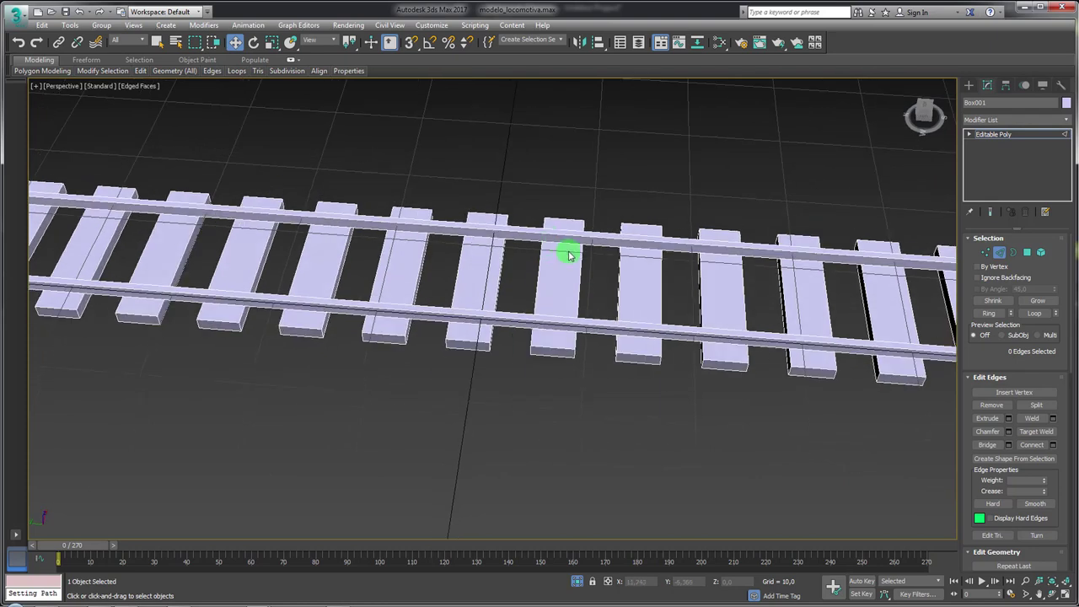
pyautogui.doubleClick(592, 319)
pyautogui.keyDown('ctrl'); pyautogui.doubleClick(583, 238); pyautogui.keyUp('ctrl')
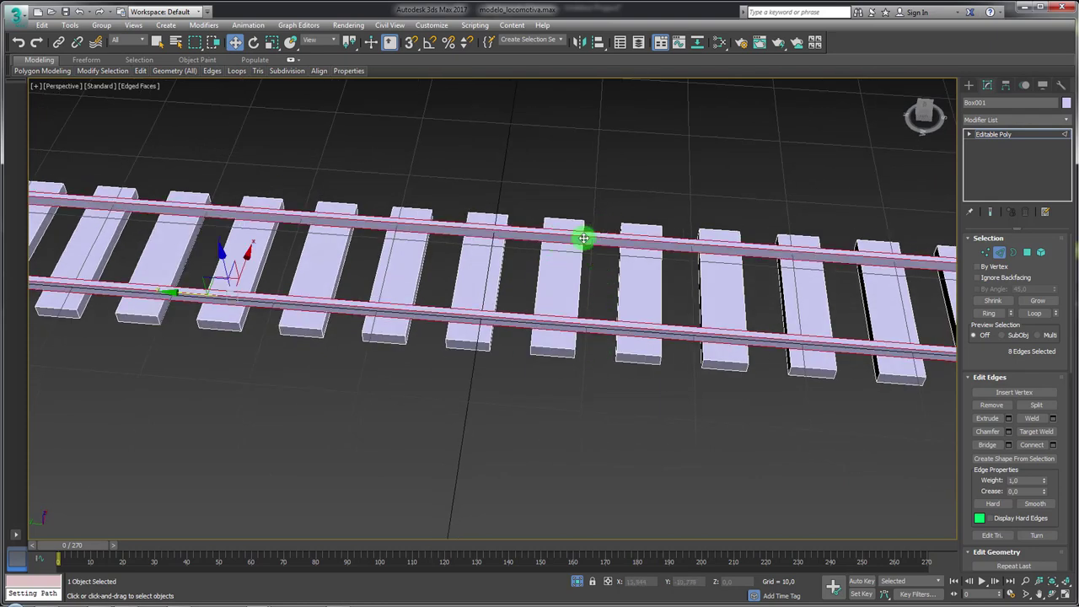
pyautogui.click(1053, 445)
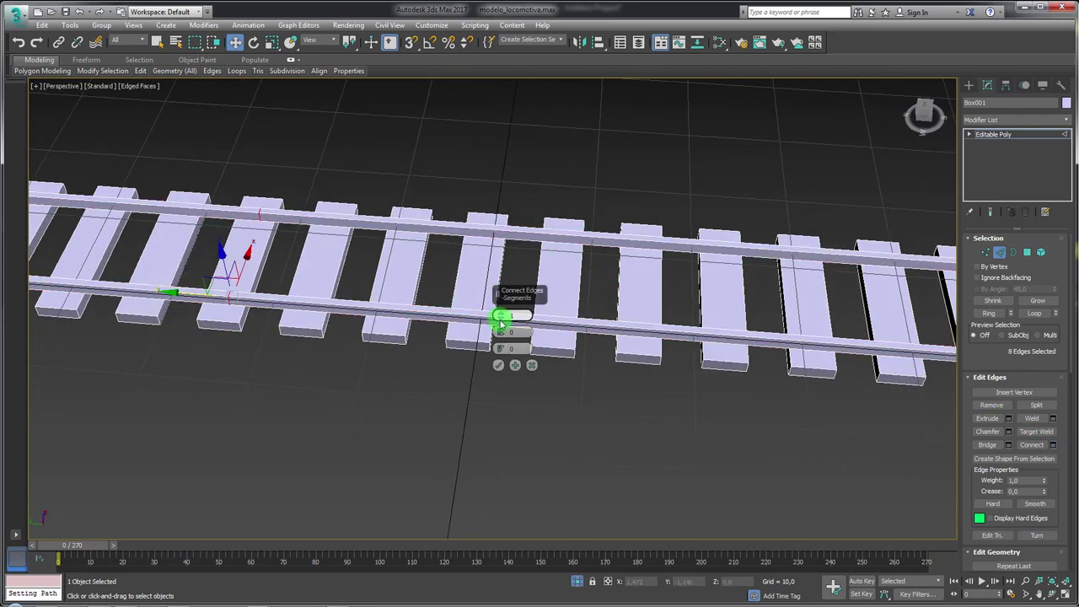
pyautogui.moveTo(503, 247); pyautogui.dragTo(506, 199)
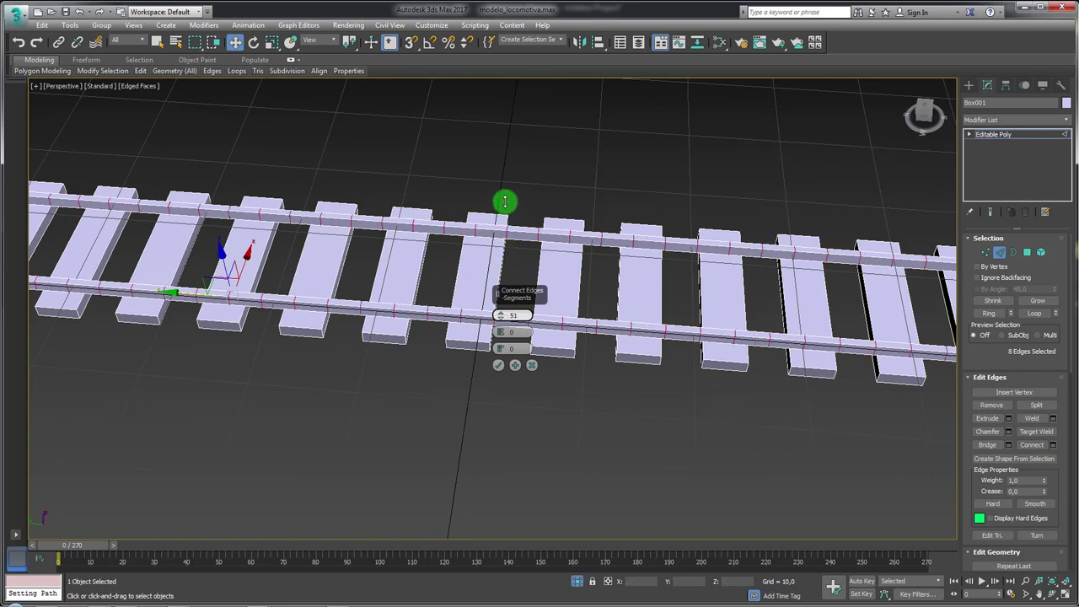
pyautogui.click(499, 364)
pyautogui.press('z')
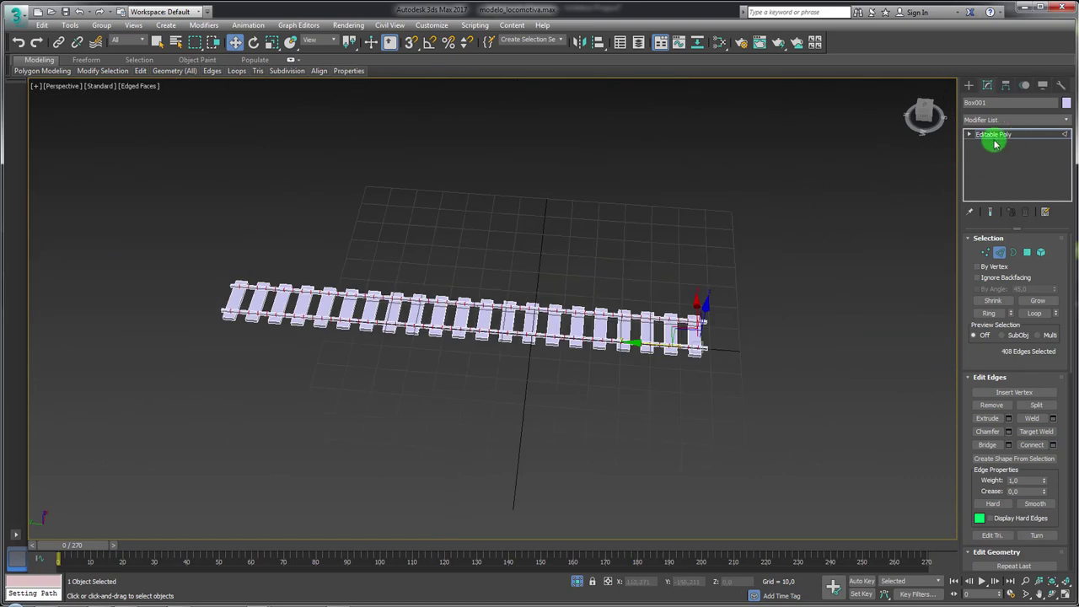
pyautogui.click(994, 135)
pyautogui.keyDown('alt'); pyautogui.moveTo(626, 296); pyautogui.dragTo(609, 356, button='middle'); pyautogui.keyUp('alt')
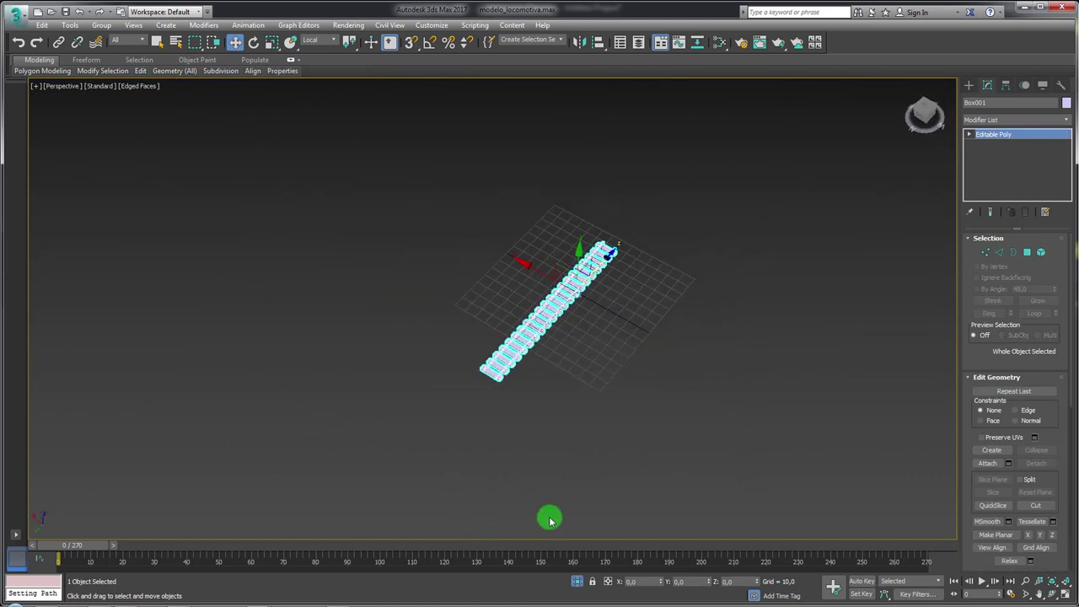
pyautogui.keyDown('alt'); pyautogui.moveTo(590, 505); pyautogui.dragTo(740, 402, button='middle'); pyautogui.keyUp('alt')
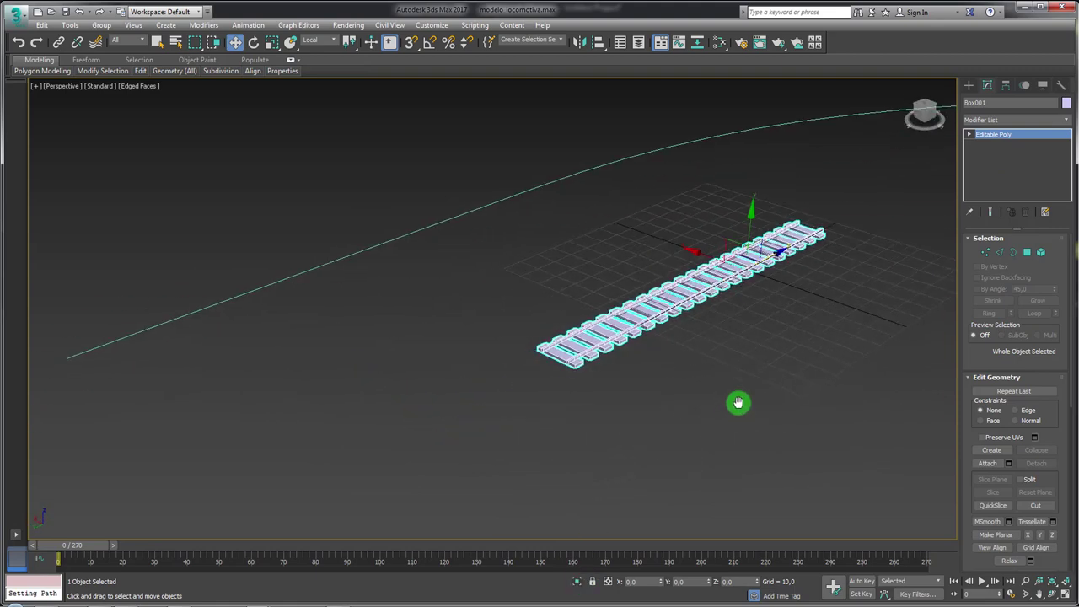
# - Centre the track's pivot on the object with Affect Pivot Only
pyautogui.click(1009, 85)
pyautogui.click(1015, 164)
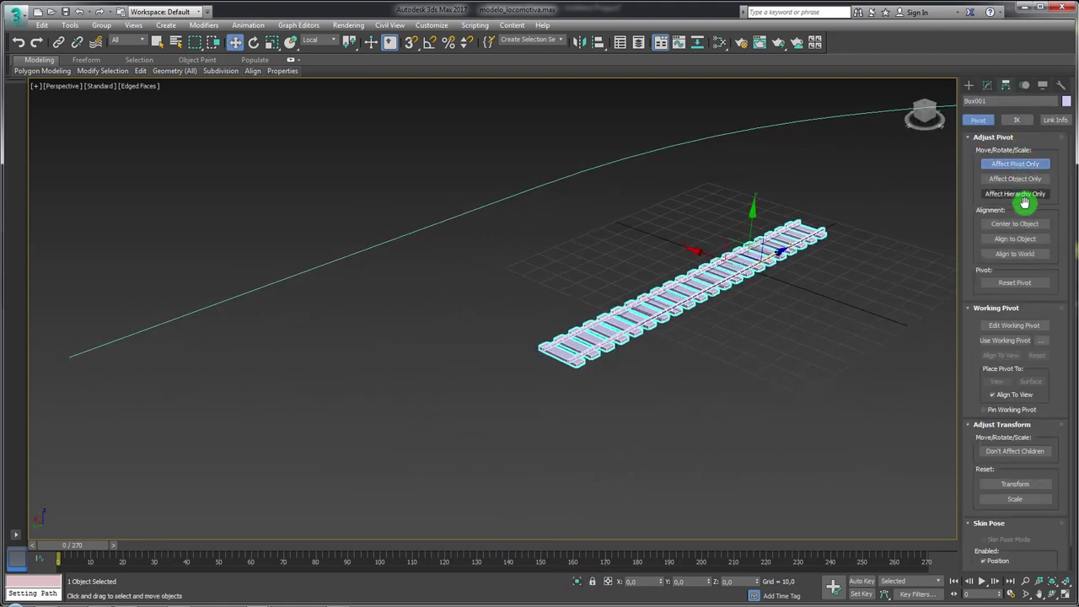
pyautogui.click(1017, 229)
pyautogui.click(1015, 164)
pyautogui.moveTo(879, 228)
pyautogui.keyDown('alt'); pyautogui.mouseDown(button='middle')
pyautogui.moveTo(630, 361)
pyautogui.moveTo(551, 352)
pyautogui.mouseUp(button='middle'); pyautogui.keyUp('alt')
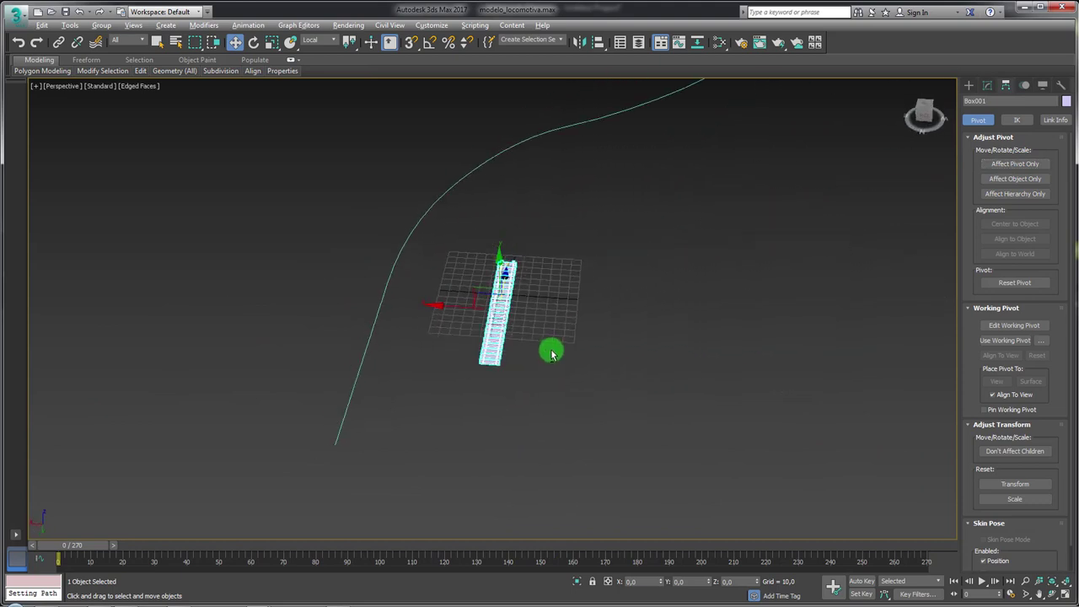
# - Apply PathDeform (WSM), pick Line056 as the path, and Move to Path
pyautogui.click(988, 85)
pyautogui.click(1065, 123)
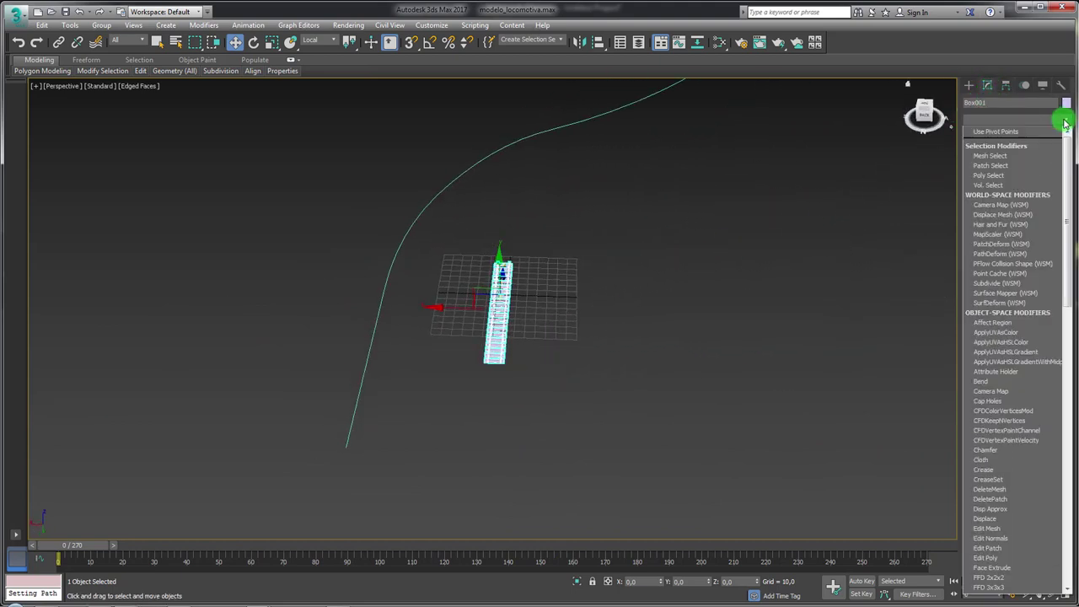
pyautogui.click(1003, 254)
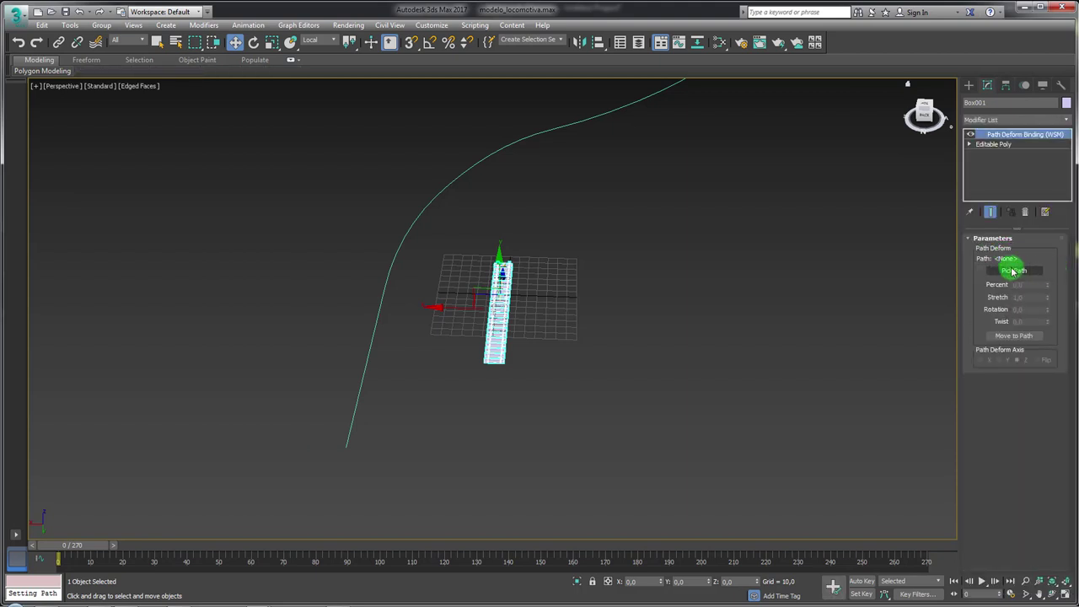
pyautogui.click(1012, 271)
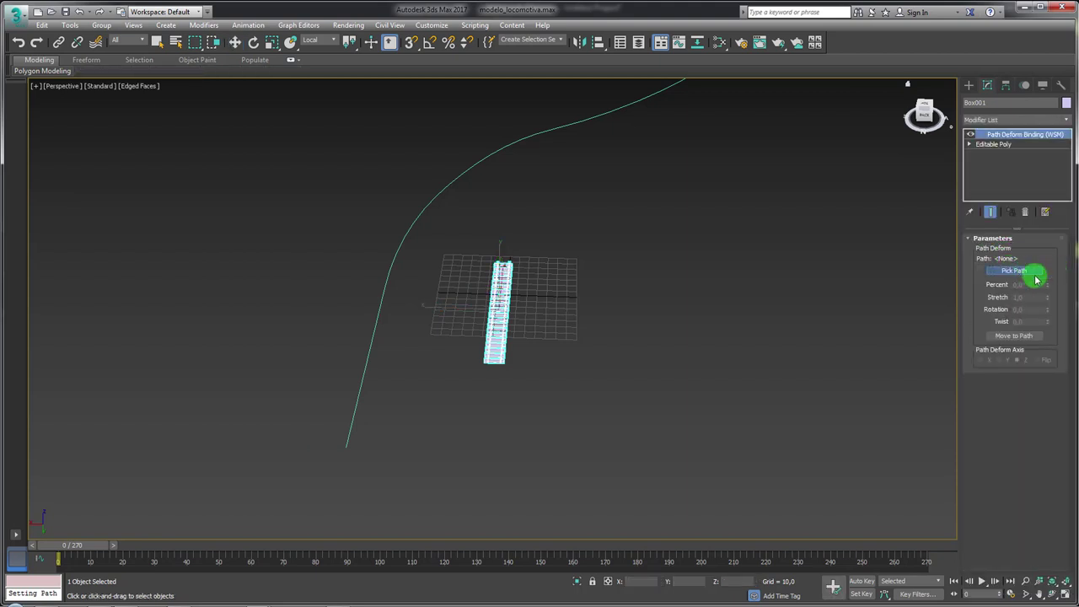
pyautogui.click(391, 270)
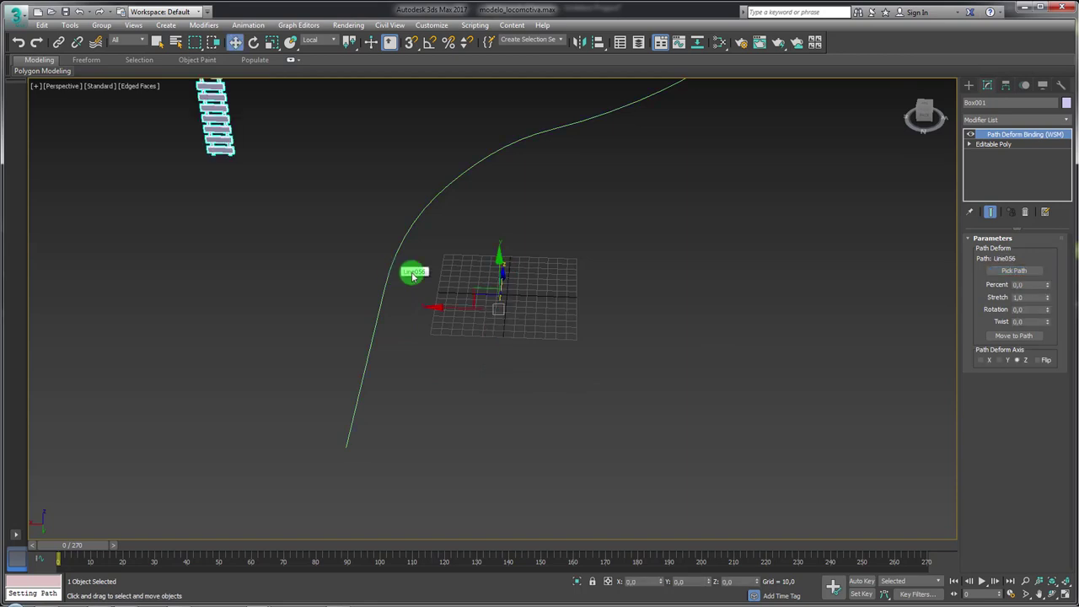
pyautogui.click(1014, 335)
pyautogui.keyDown('alt'); pyautogui.moveTo(517, 439); pyautogui.dragTo(526, 429, button='middle'); pyautogui.keyUp('alt')
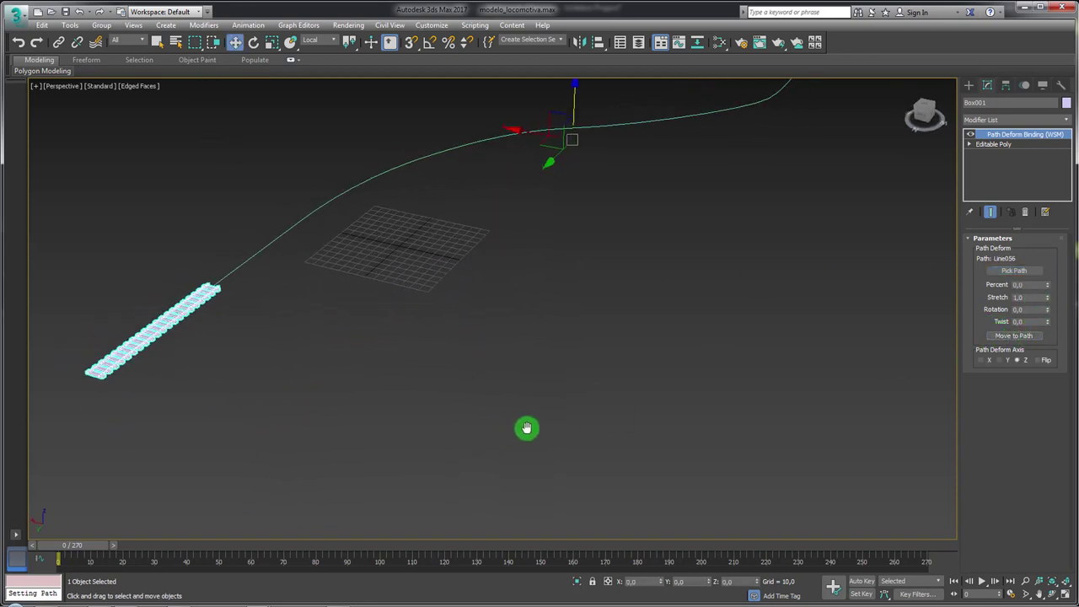
pyautogui.scroll(2, 325, 272)
pyautogui.scroll(4, 330, 277)
pyautogui.scroll(3, 335, 279)
pyautogui.scroll(-5, 335, 278)
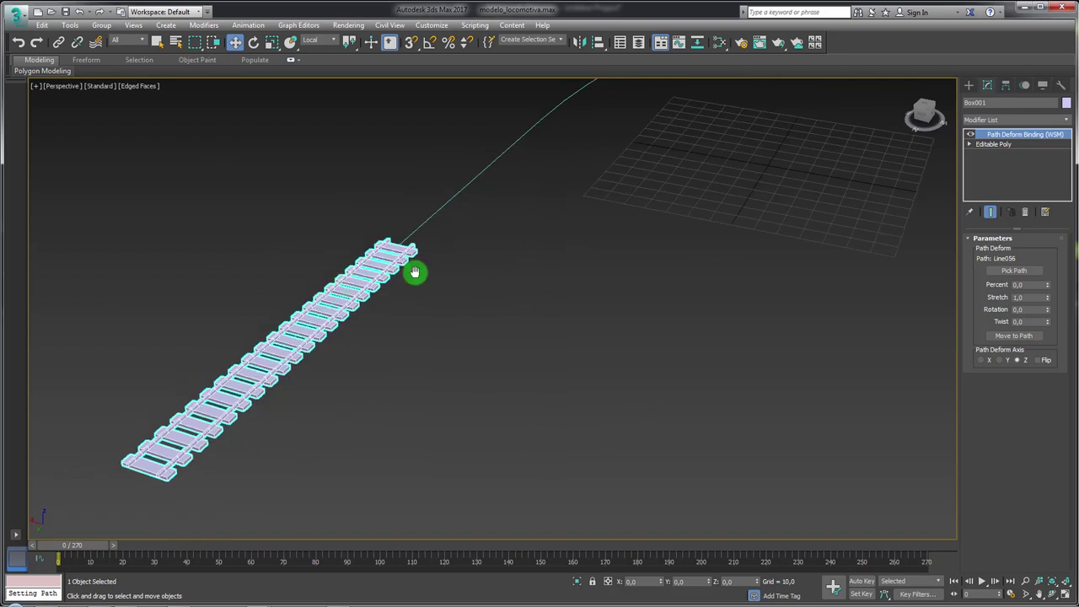
pyautogui.keyDown('alt'); pyautogui.moveTo(414, 273); pyautogui.dragTo(508, 258, button='middle'); pyautogui.keyUp('alt')
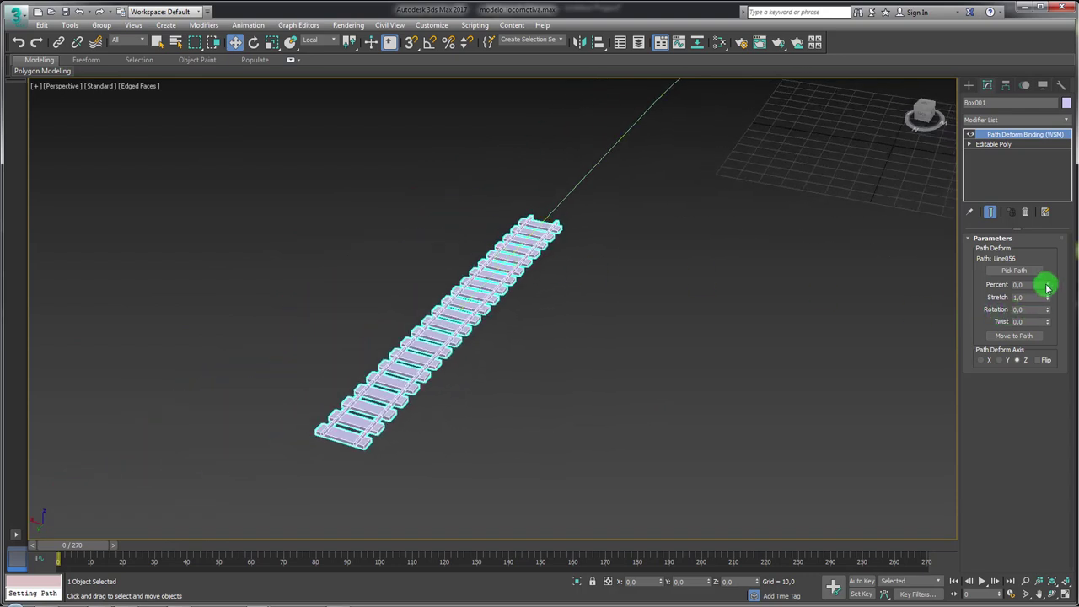
# - Test Stretch, Rotation and Twist, reset them, and set Percent to about 6.5
pyautogui.moveTo(1047, 288); pyautogui.dragTo(1053, 248)
pyautogui.rightClick(1053, 248)
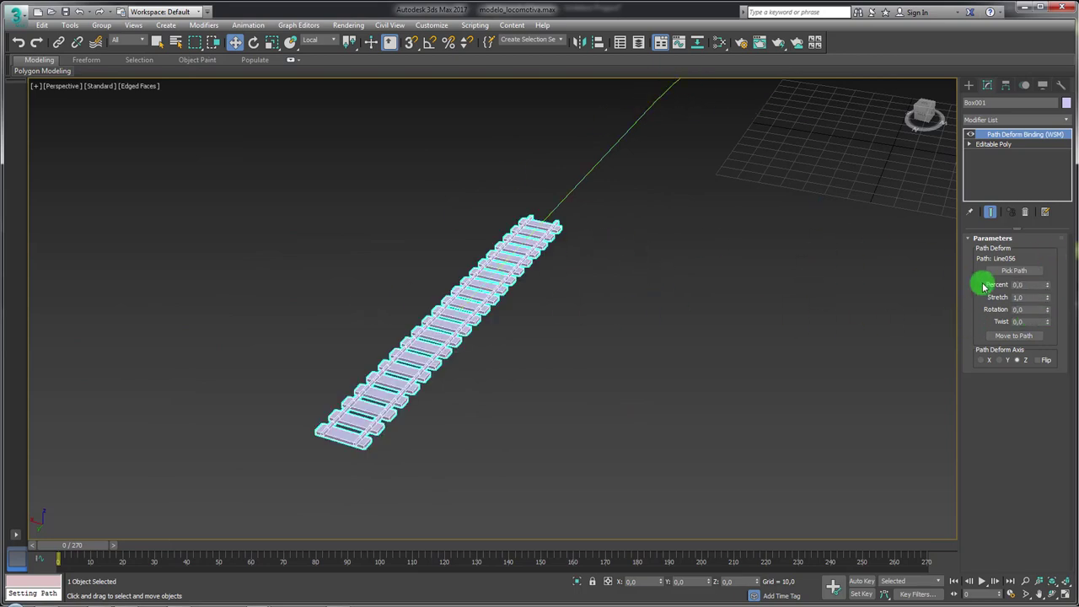
pyautogui.moveTo(1050, 299); pyautogui.dragTo(1040, 244)
pyautogui.rightClick(1045, 312)
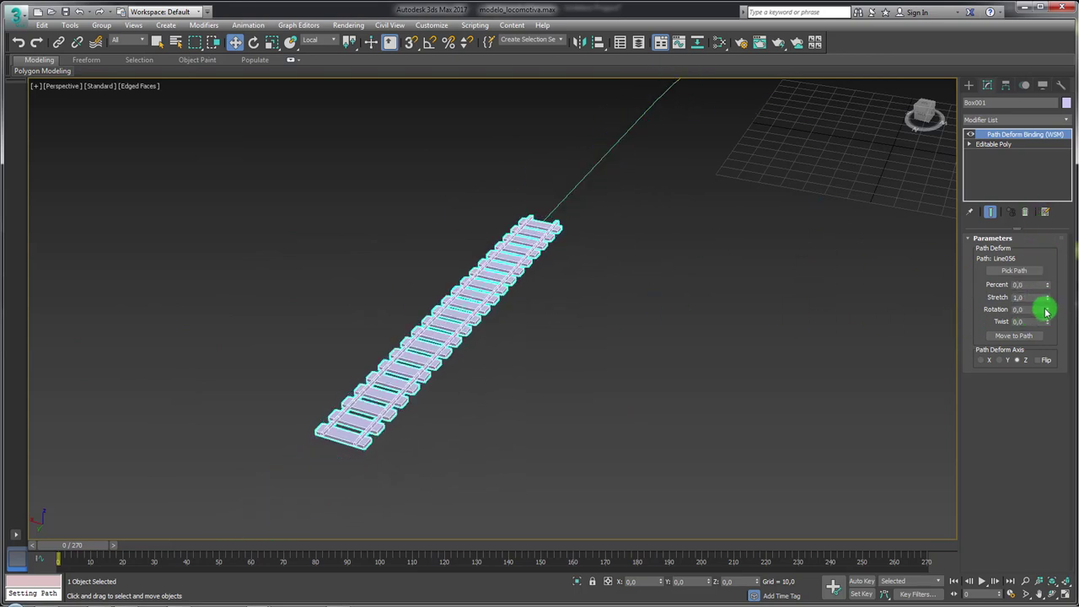
pyautogui.moveTo(1047, 301); pyautogui.dragTo(1000, 48)
pyautogui.rightClick(1054, 237)
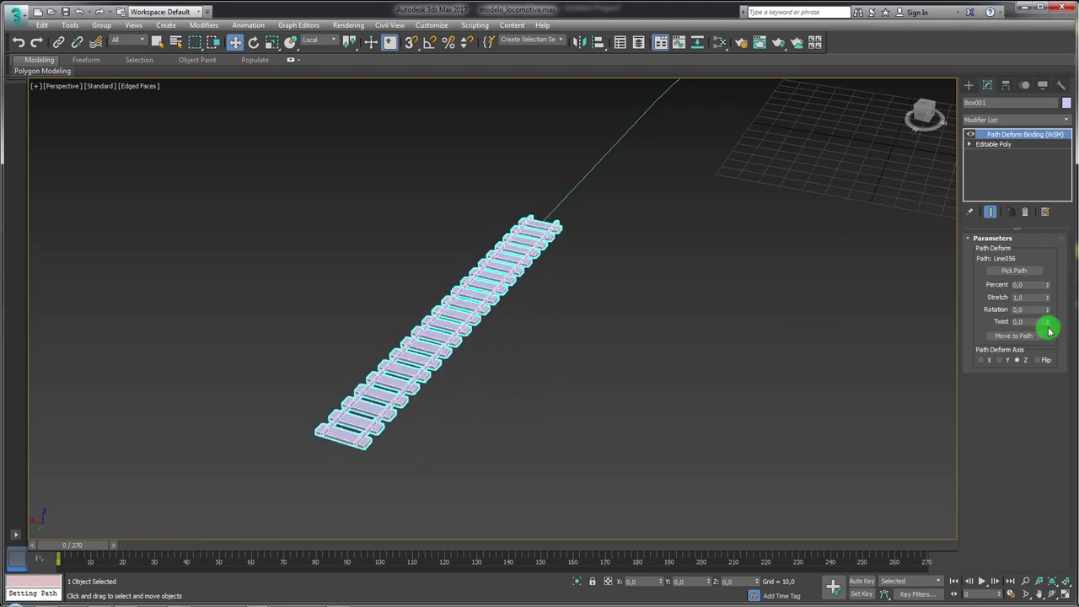
pyautogui.moveTo(1049, 328)
pyautogui.mouseDown()
pyautogui.moveTo(53, 102)
pyautogui.moveTo(65, 33)
pyautogui.mouseUp()
pyautogui.rightClick(132, 88)
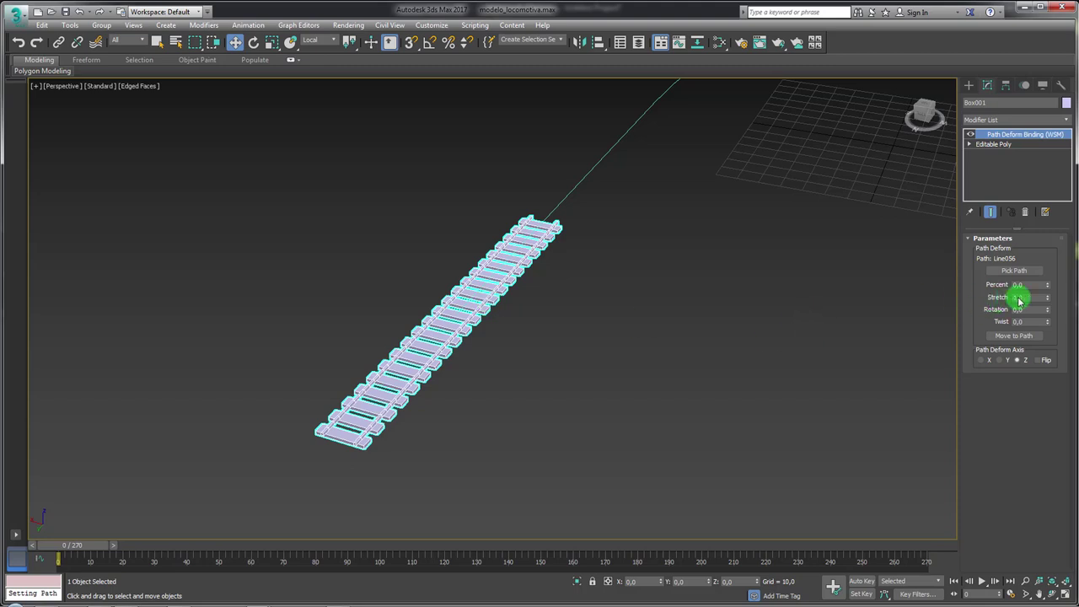
pyautogui.moveTo(1050, 289); pyautogui.dragTo(1058, 279)
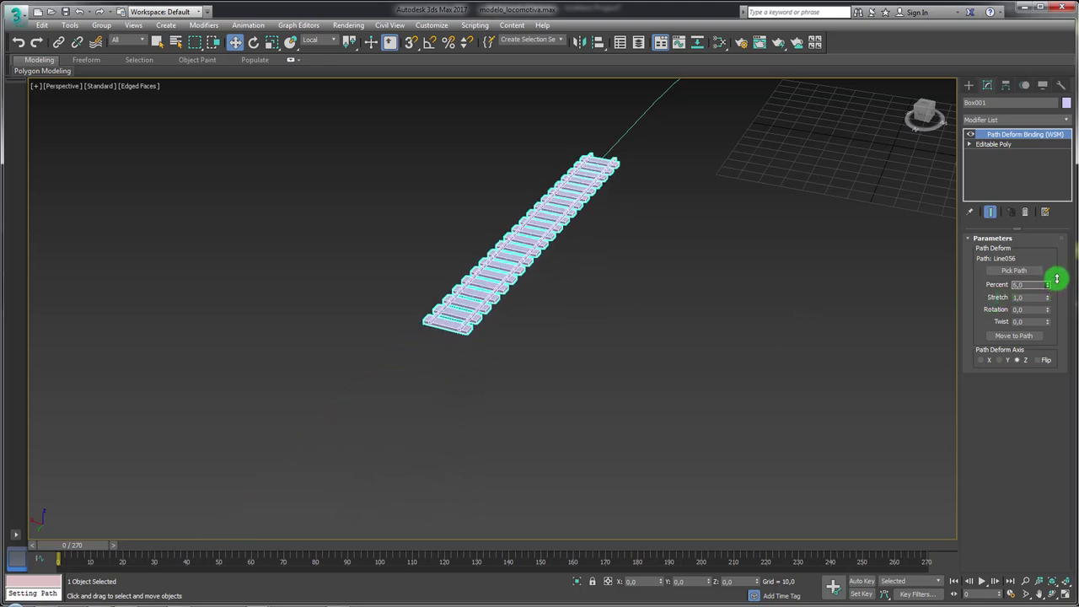
pyautogui.scroll(-10, 632, 349)
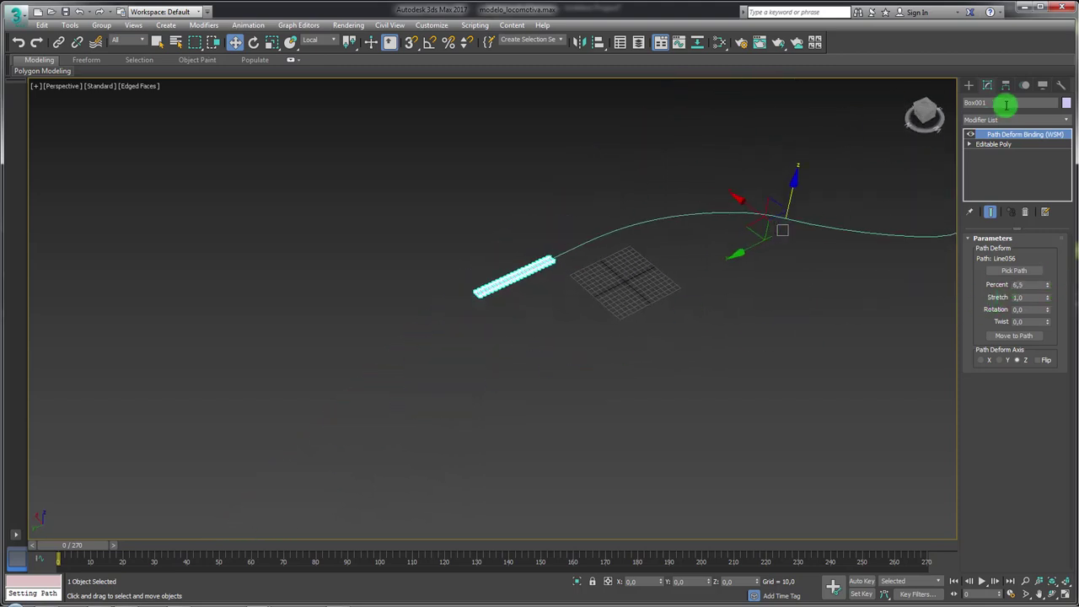
# - Move the track's pivot to the end of the track piece
pyautogui.click(1005, 87)
pyautogui.click(1014, 164)
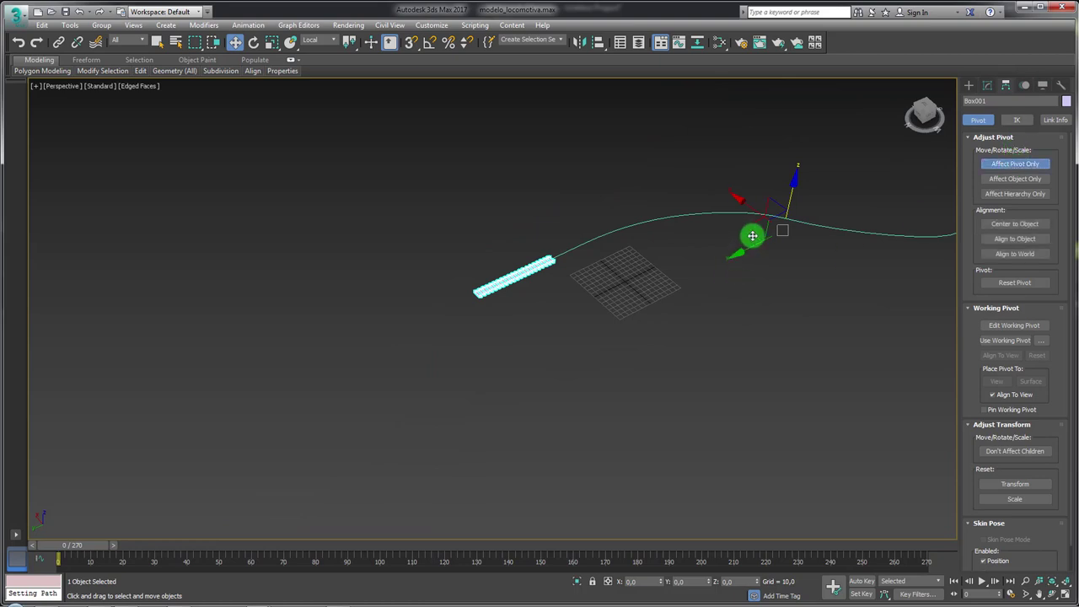
pyautogui.moveTo(752, 235); pyautogui.dragTo(521, 258)
pyautogui.click(1014, 163)
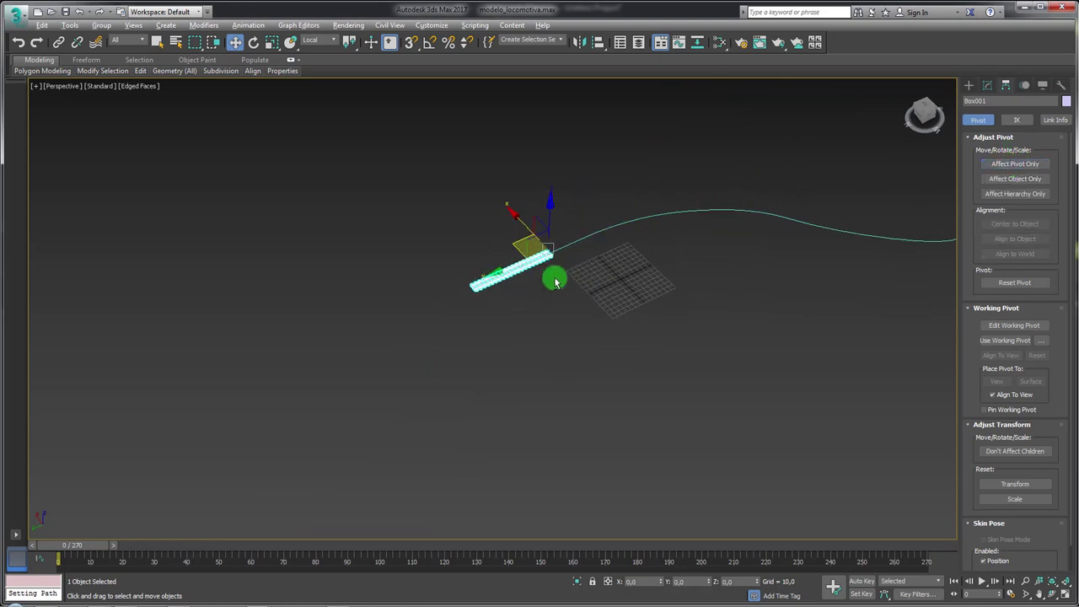
pyautogui.keyDown('alt'); pyautogui.moveTo(554, 277); pyautogui.dragTo(384, 287, button='middle'); pyautogui.keyUp('alt')
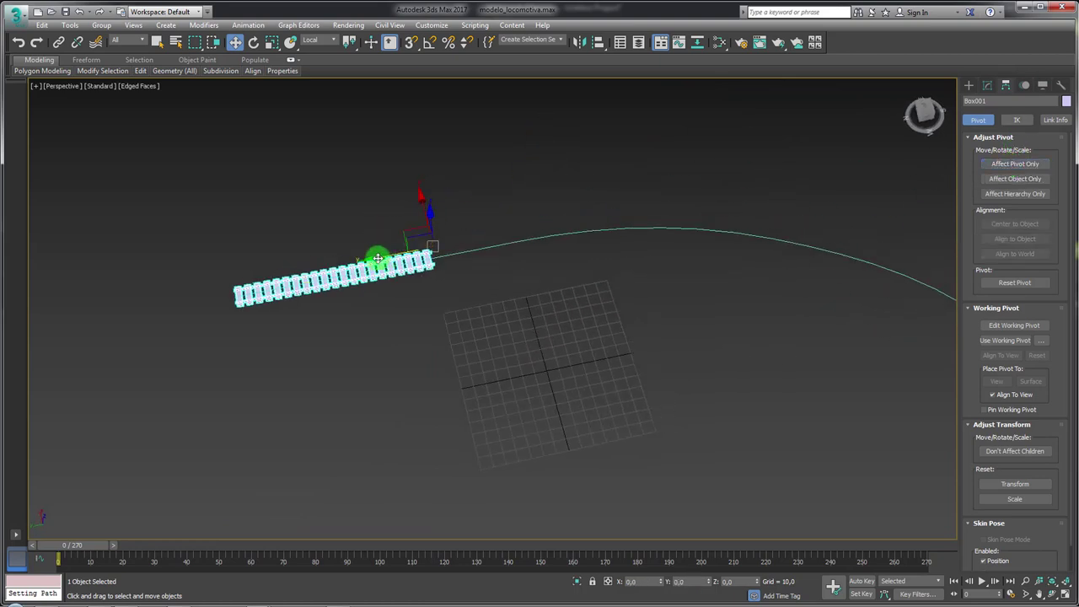
# - Shift-clone the track piece and slide the copy along the curve
pyautogui.keyDown('shift'); pyautogui.moveTo(376, 257); pyautogui.dragTo(474, 236); pyautogui.keyUp('shift')
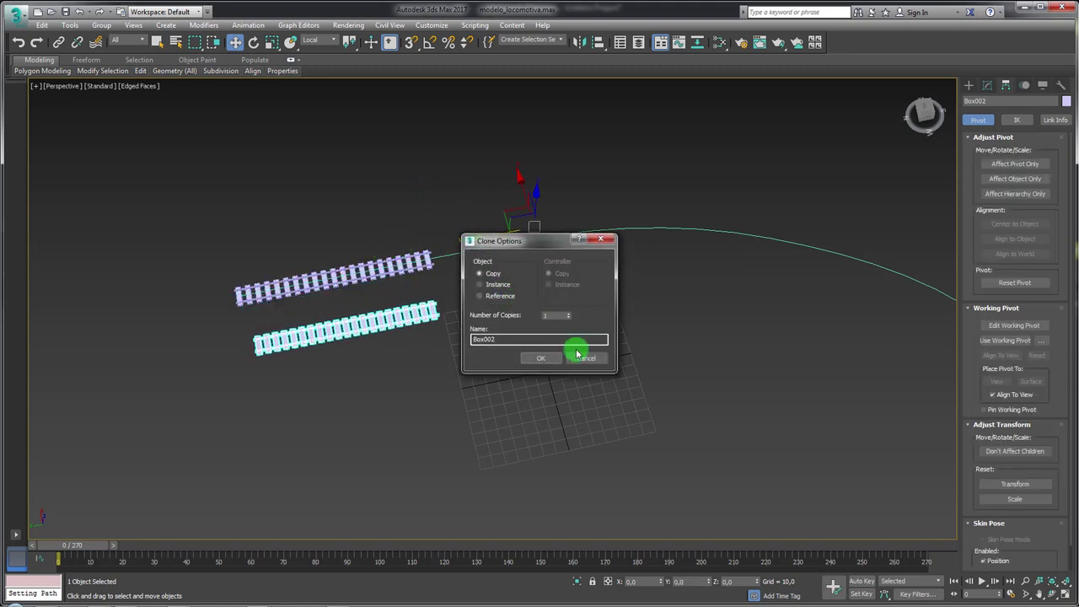
pyautogui.press('Return')
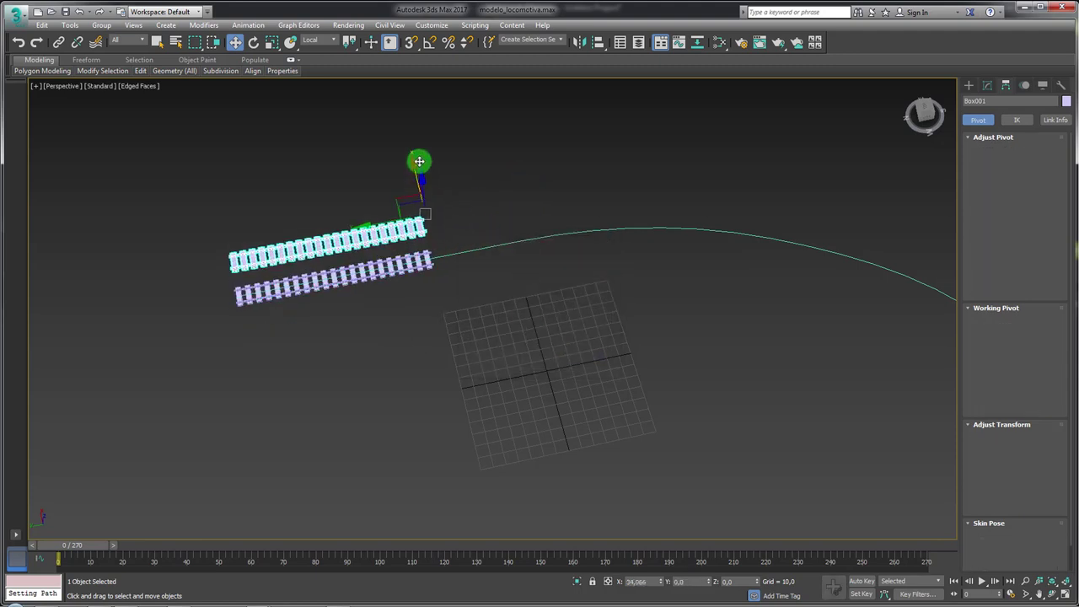
pyautogui.keyDown('shift'); pyautogui.moveTo(420, 209); pyautogui.dragTo(439, 205); pyautogui.keyUp('shift')
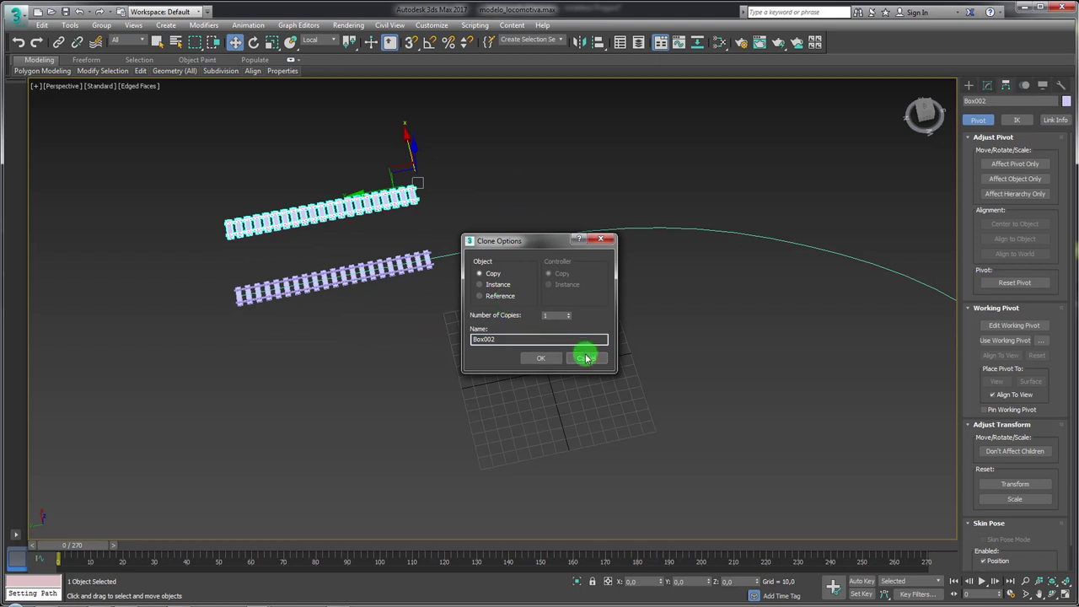
pyautogui.click(573, 358)
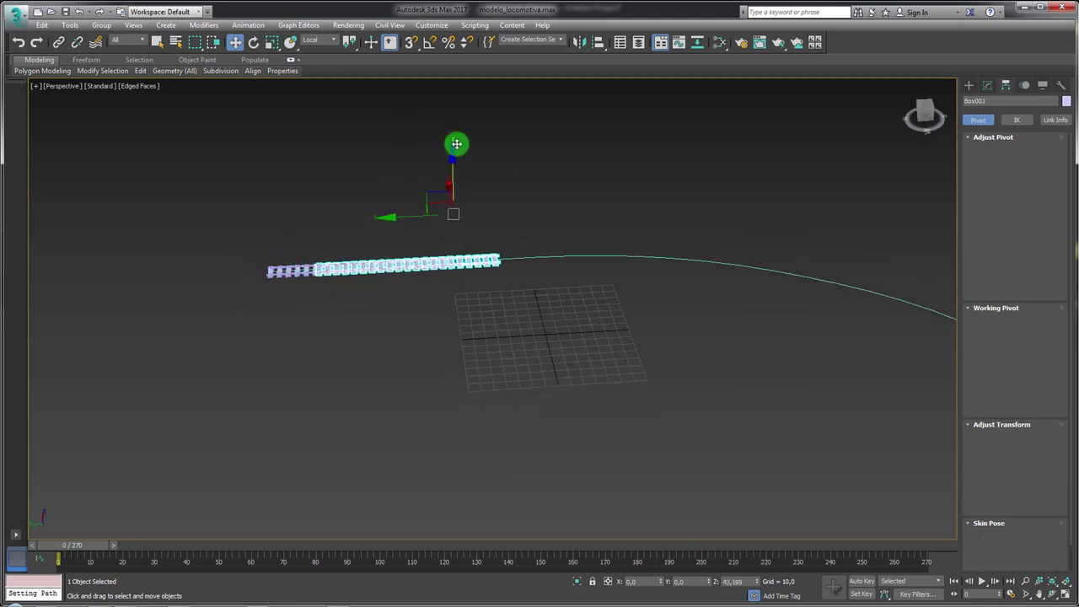
pyautogui.keyDown('shift'); pyautogui.moveTo(453, 208); pyautogui.dragTo(469, 36); pyautogui.keyUp('shift')
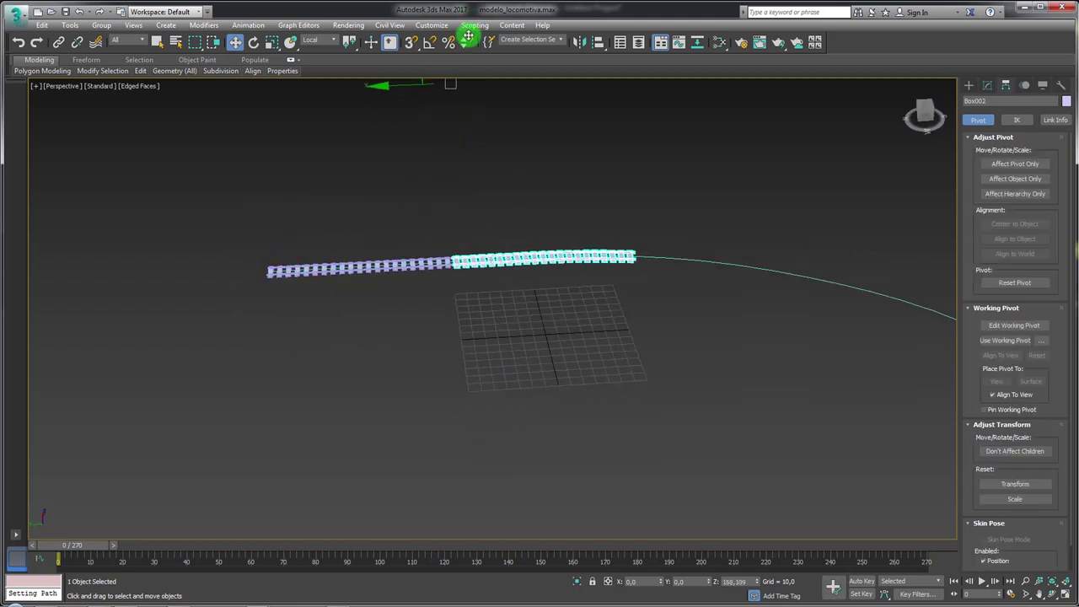
pyautogui.click(547, 356)
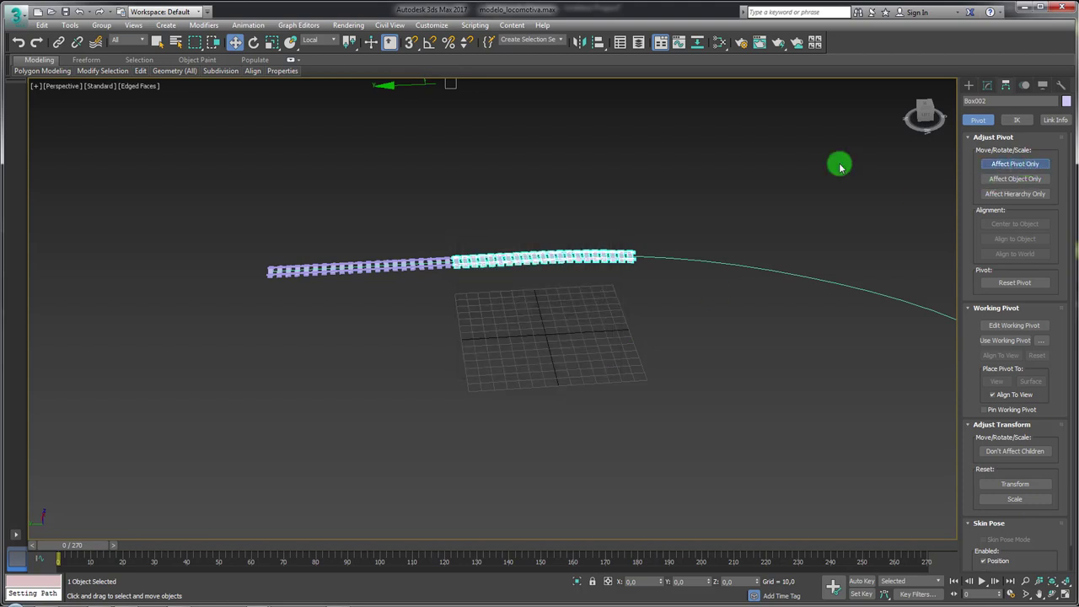
# - Lower the copy's pivot onto the track and clone another piece further along
pyautogui.moveTo(608, 141); pyautogui.dragTo(578, 234, button='middle')
pyautogui.moveTo(403, 162); pyautogui.dragTo(538, 318)
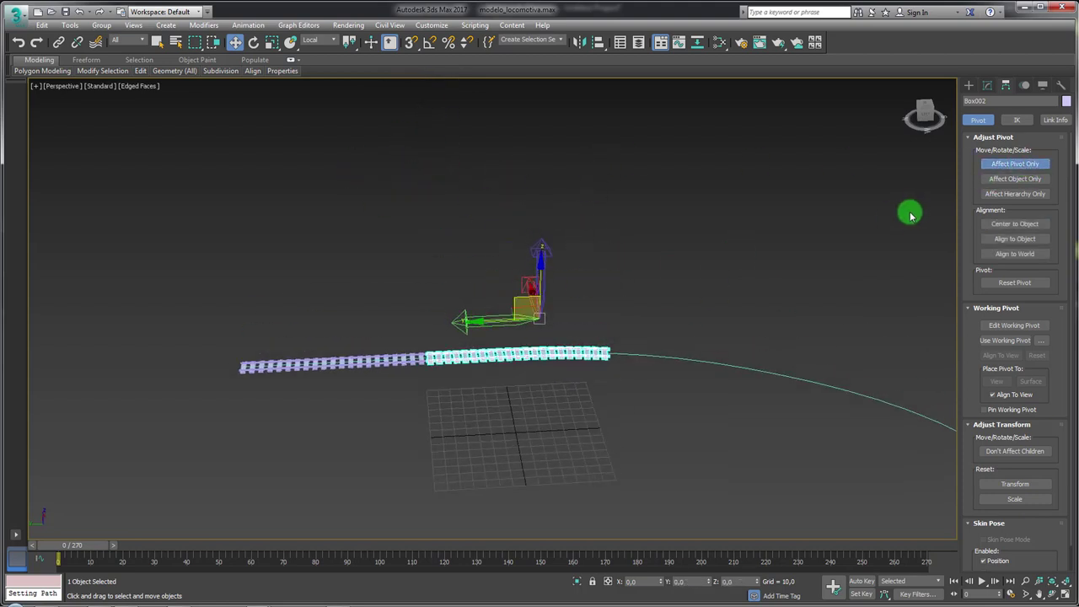
pyautogui.click(1012, 166)
pyautogui.moveTo(542, 269); pyautogui.dragTo(543, 99)
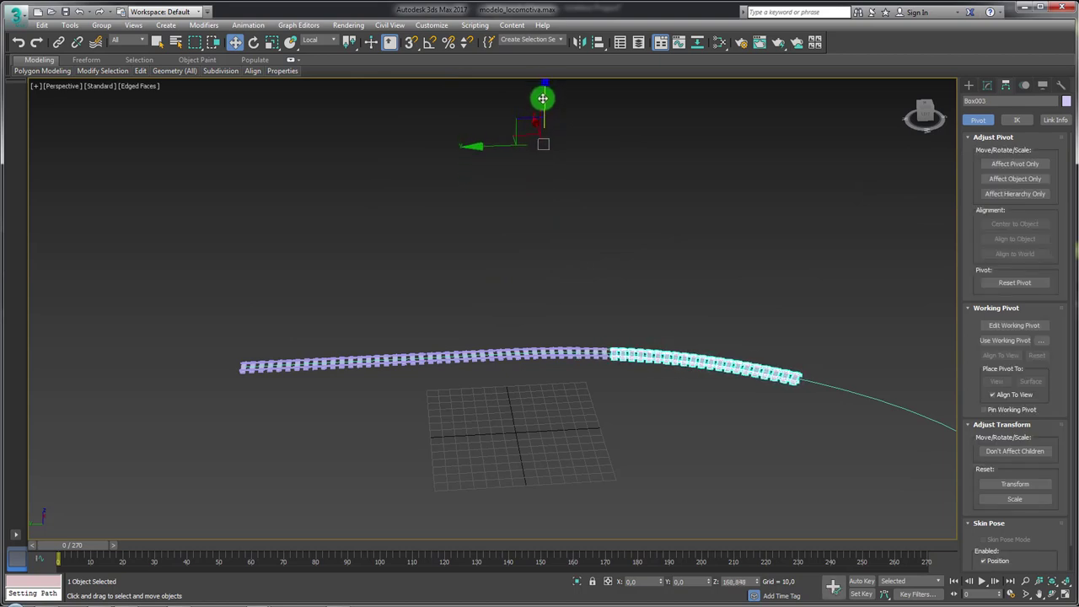
pyautogui.click(540, 361)
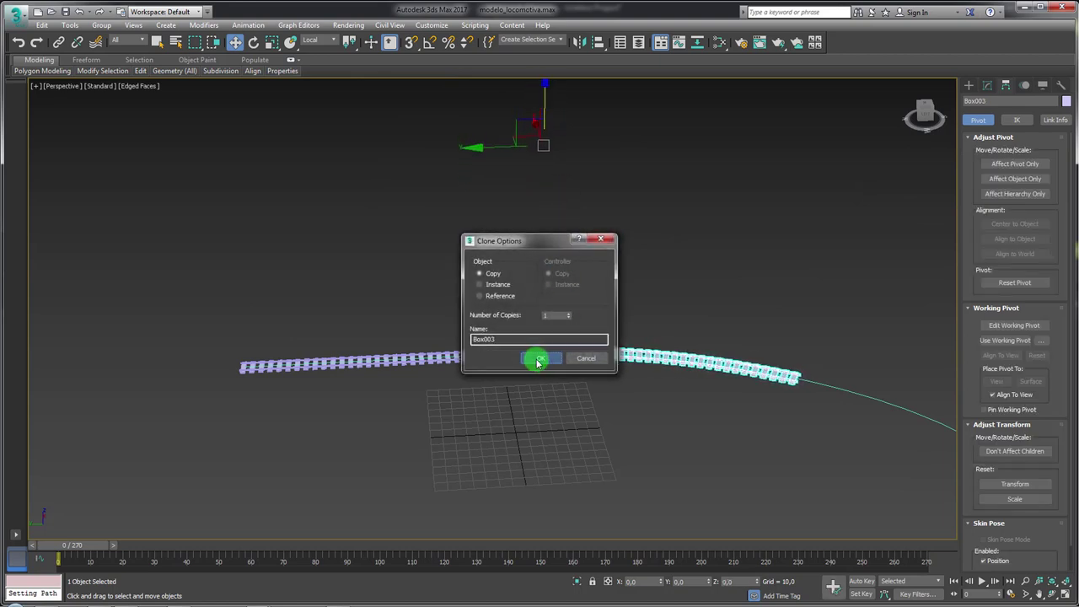
# - Move the pivot to the piece junction and clone the next piece along the spline
pyautogui.click(986, 164)
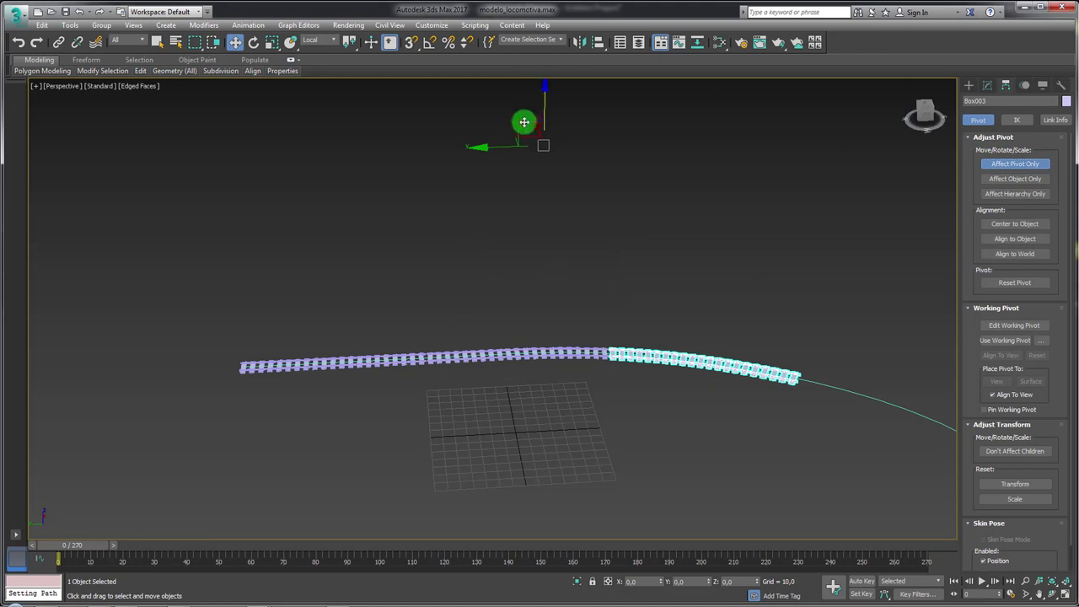
pyautogui.moveTo(525, 121)
pyautogui.mouseDown()
pyautogui.moveTo(573, 363)
pyautogui.moveTo(600, 354)
pyautogui.mouseUp()
pyautogui.click(1005, 167)
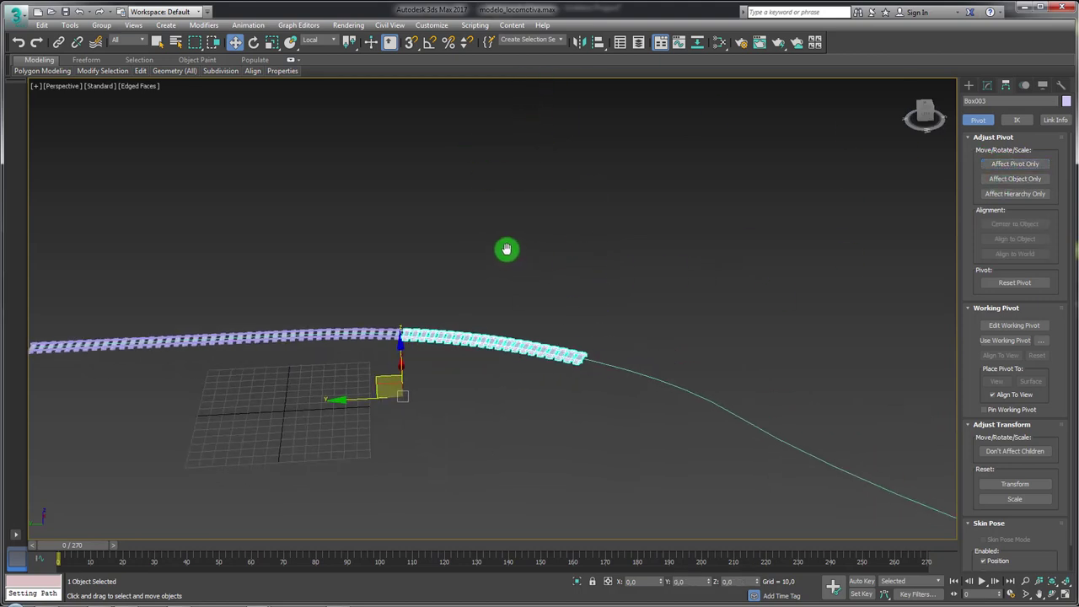
pyautogui.keyDown('alt'); pyautogui.moveTo(506, 248); pyautogui.dragTo(371, 446, button='middle'); pyautogui.keyUp('alt')
pyautogui.keyDown('shift'); pyautogui.moveTo(333, 470); pyautogui.dragTo(319, 286); pyautogui.keyUp('shift')
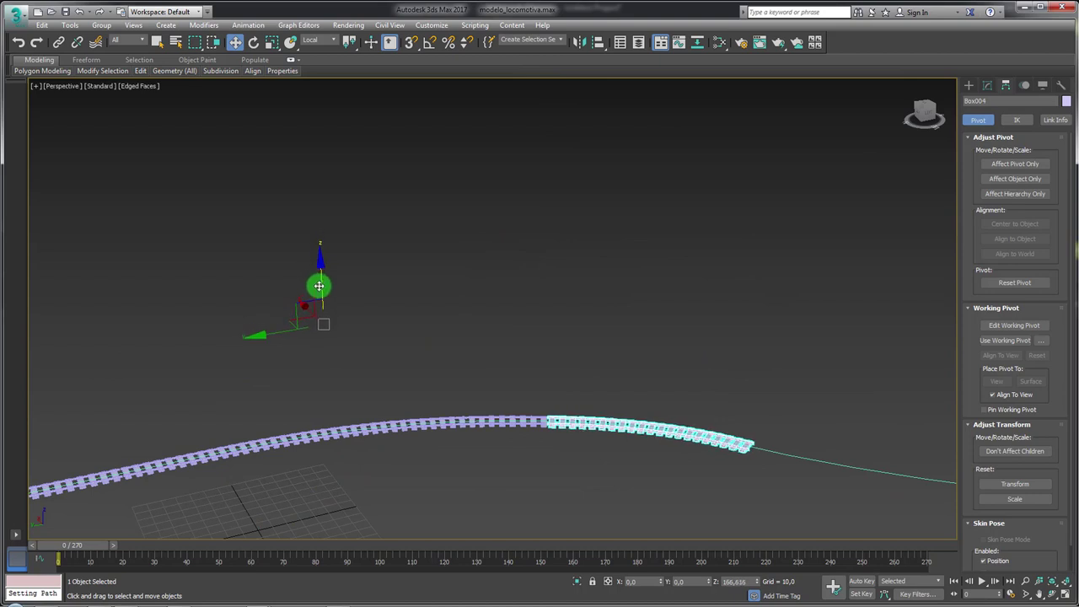
pyautogui.click(542, 357)
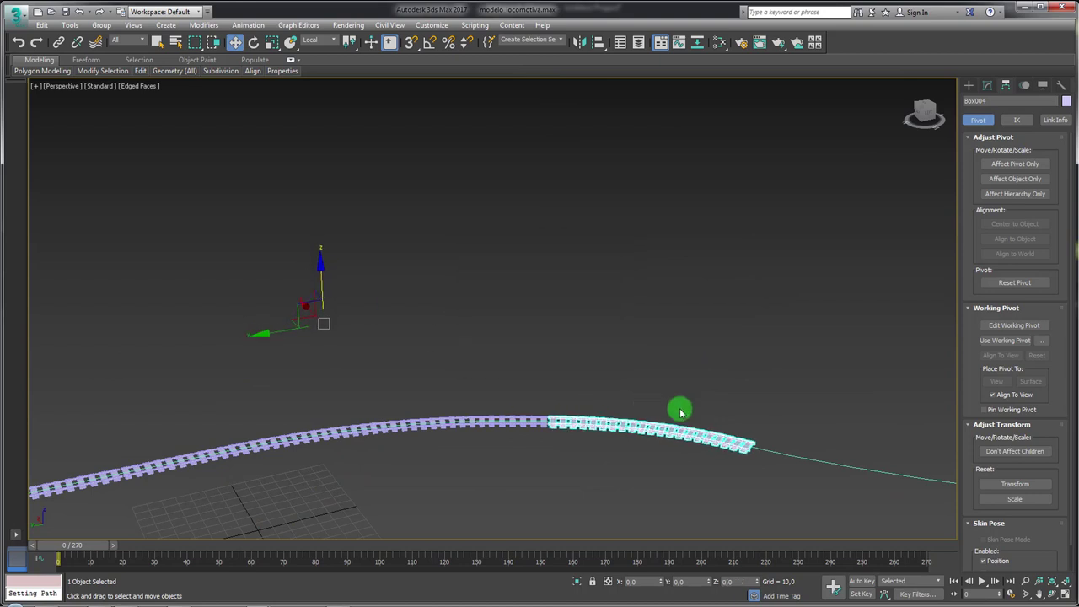
# - Set the new piece's pivot down onto the track and clone another piece along the path
pyautogui.moveTo(681, 342); pyautogui.dragTo(523, 346, button='middle')
pyautogui.click(1015, 163)
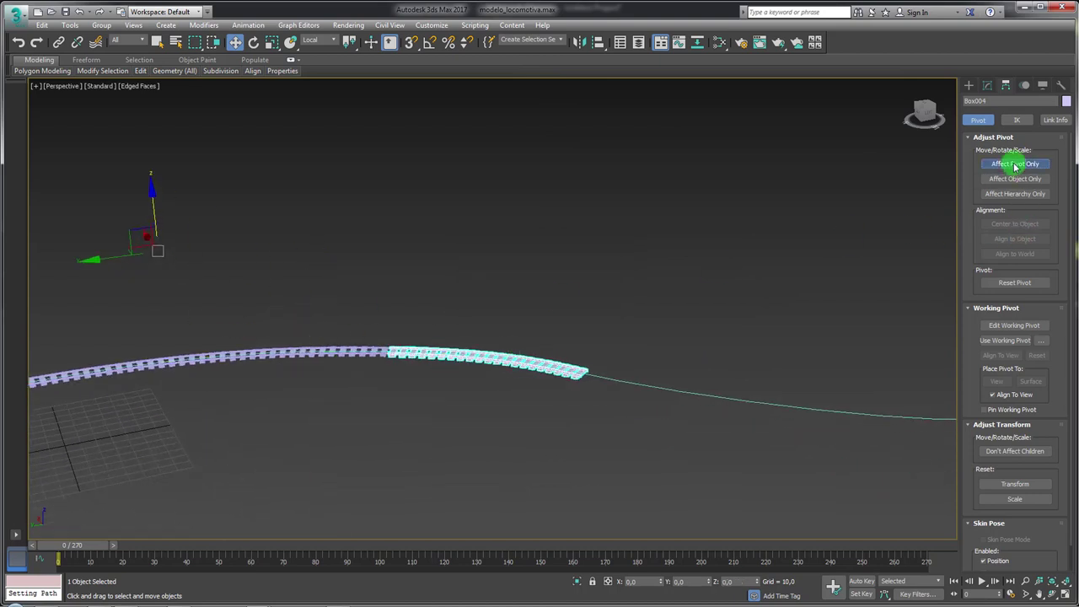
pyautogui.moveTo(518, 238)
pyautogui.keyDown('alt'); pyautogui.mouseDown(button='middle')
pyautogui.moveTo(520, 276)
pyautogui.moveTo(393, 228)
pyautogui.mouseUp(button='middle'); pyautogui.keyUp('alt')
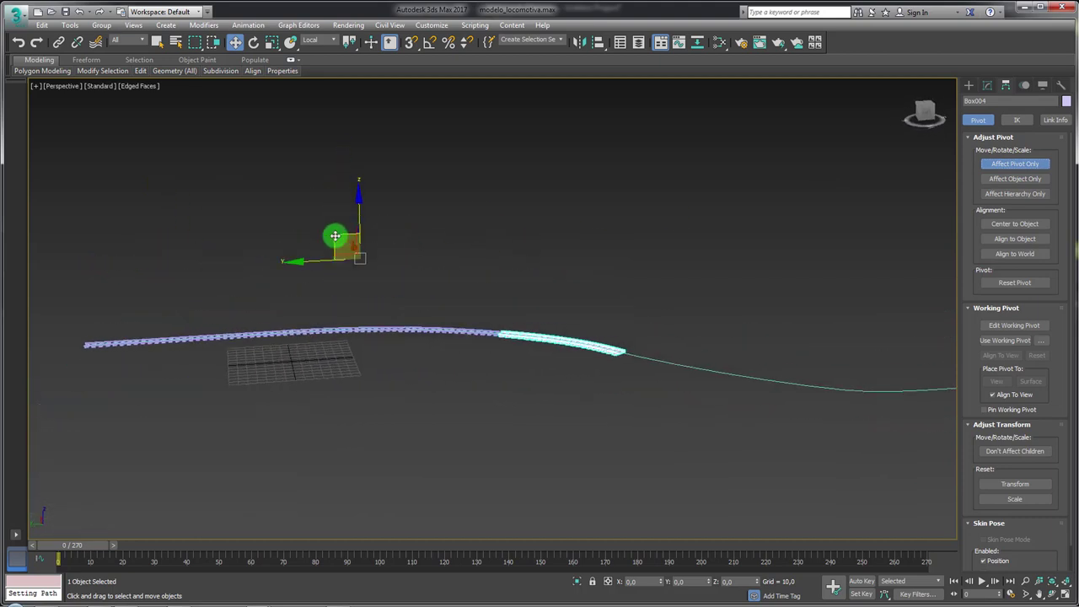
pyautogui.moveTo(337, 241)
pyautogui.mouseDown()
pyautogui.moveTo(561, 320)
pyautogui.moveTo(544, 361)
pyautogui.mouseUp()
pyautogui.moveTo(643, 352)
pyautogui.keyDown('alt'); pyautogui.mouseDown(button='middle')
pyautogui.moveTo(676, 402)
pyautogui.moveTo(593, 279)
pyautogui.moveTo(478, 225)
pyautogui.mouseUp(button='middle'); pyautogui.keyUp('alt')
pyautogui.moveTo(478, 224); pyautogui.dragTo(504, 277)
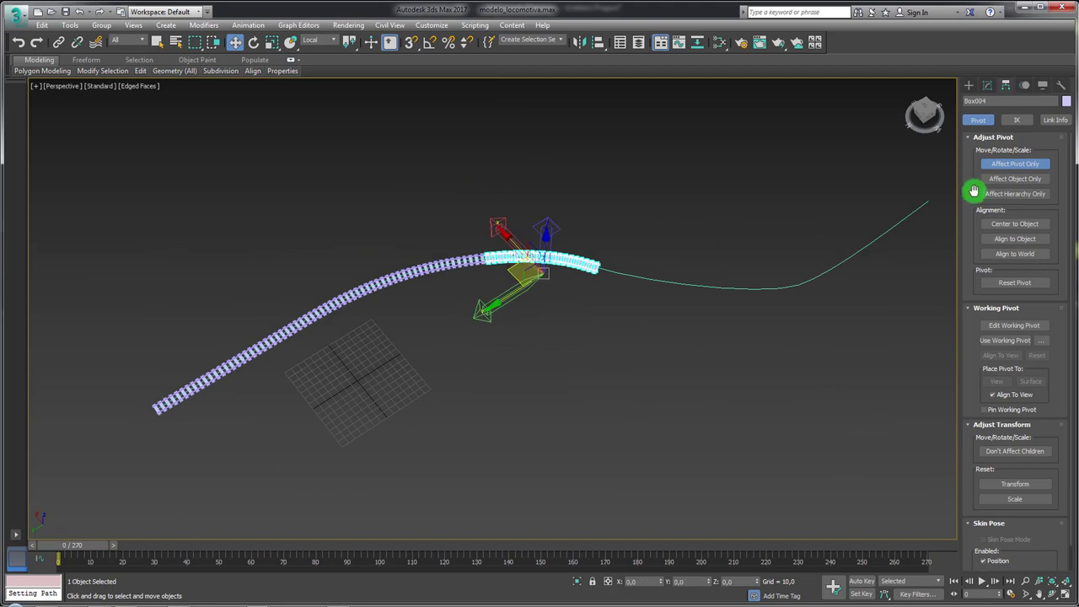
pyautogui.click(1008, 163)
pyautogui.moveTo(732, 255)
pyautogui.keyDown('alt'); pyautogui.mouseDown(button='middle')
pyautogui.moveTo(684, 212)
pyautogui.moveTo(590, 390)
pyautogui.moveTo(451, 297)
pyautogui.mouseUp(button='middle'); pyautogui.keyUp('alt')
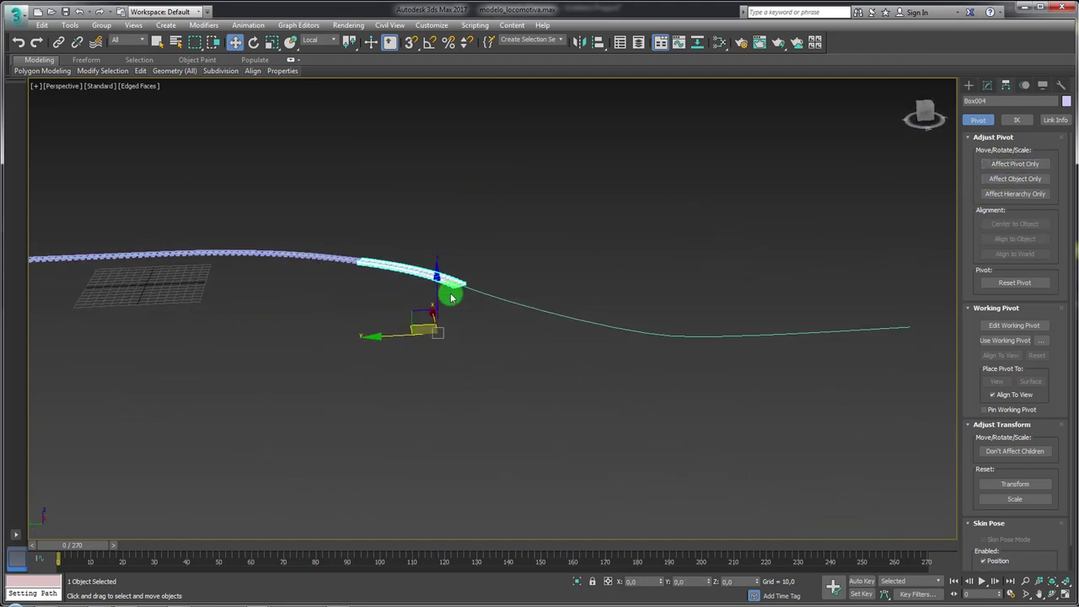
pyautogui.moveTo(436, 291)
pyautogui.keyDown('shift'); pyautogui.mouseDown()
pyautogui.moveTo(438, 144)
pyautogui.moveTo(437, 166)
pyautogui.mouseUp(); pyautogui.keyUp('shift')
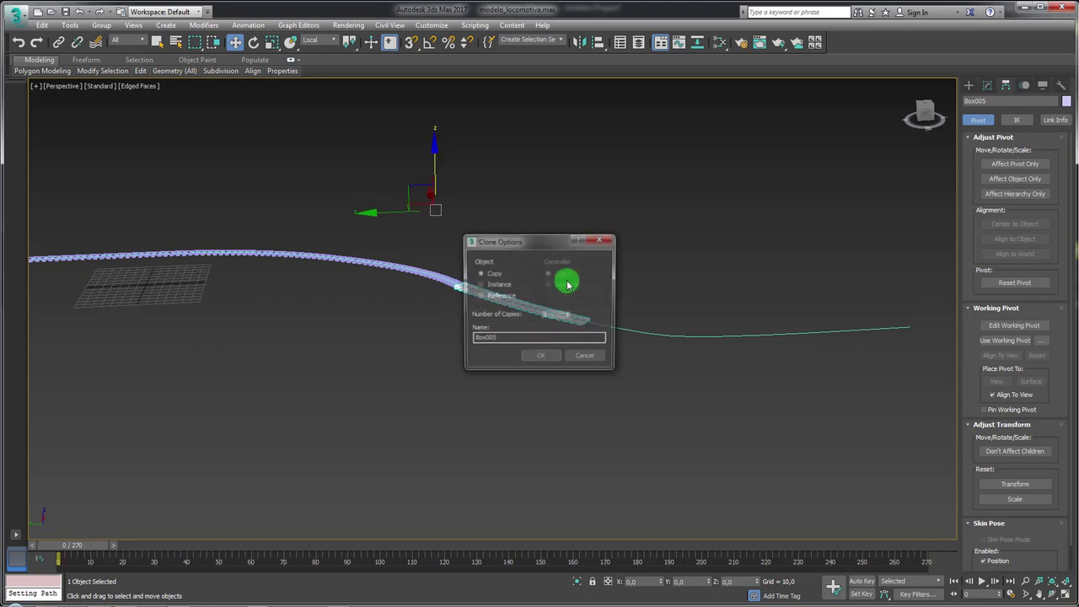
pyautogui.click(534, 359)
# - Clone three more pieces up to Box008, reaching the end of Line056
pyautogui.keyDown('shift'); pyautogui.moveTo(437, 160); pyautogui.dragTo(426, 20); pyautogui.keyUp('shift')
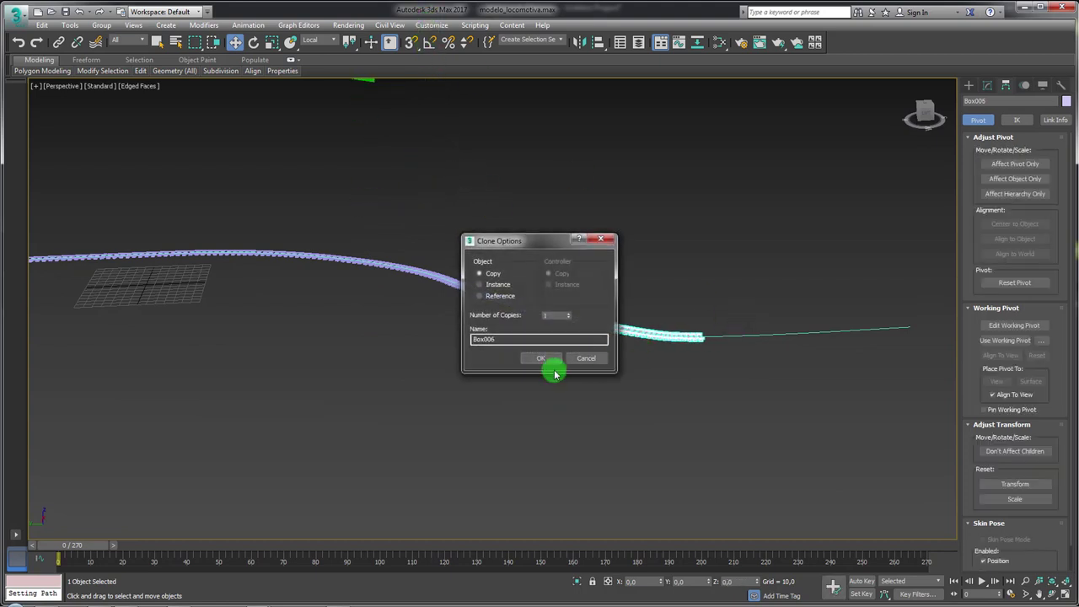
pyautogui.click(542, 357)
pyautogui.scroll(-2, 582, 371)
pyautogui.keyDown('shift'); pyautogui.moveTo(482, 162); pyautogui.dragTo(475, 71); pyautogui.keyUp('shift')
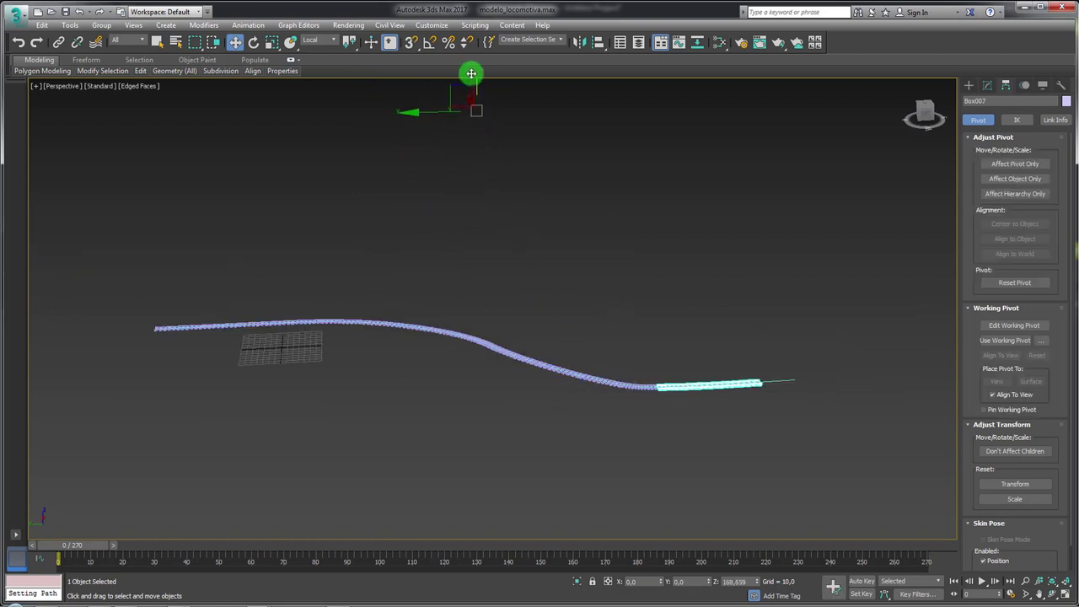
pyautogui.click(552, 359)
pyautogui.moveTo(543, 128); pyautogui.dragTo(543, 195, button='middle')
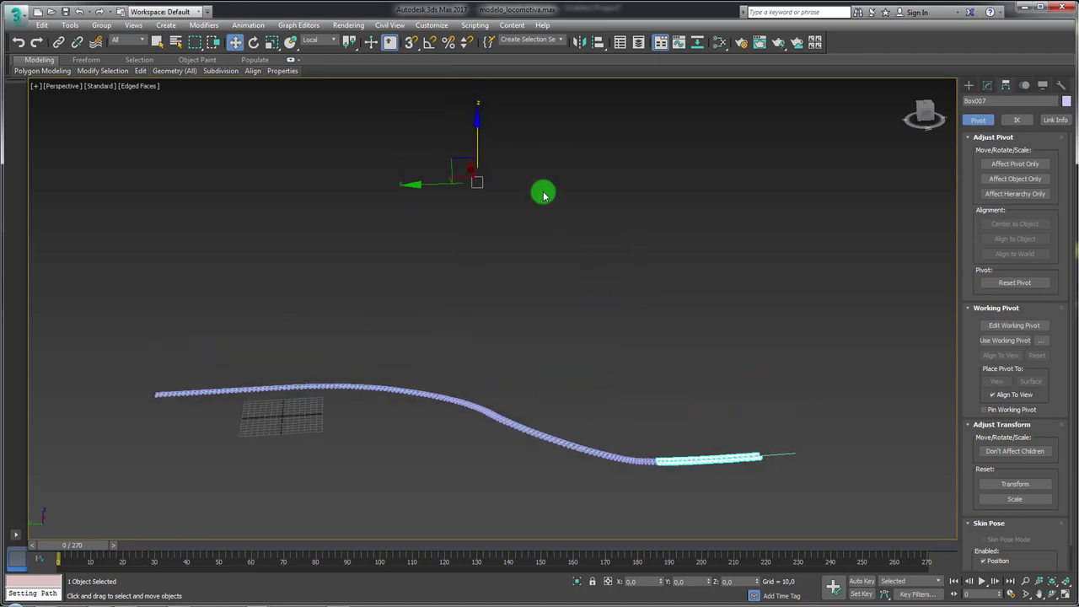
pyautogui.keyDown('shift'); pyautogui.moveTo(479, 143); pyautogui.dragTo(481, 42); pyautogui.keyUp('shift')
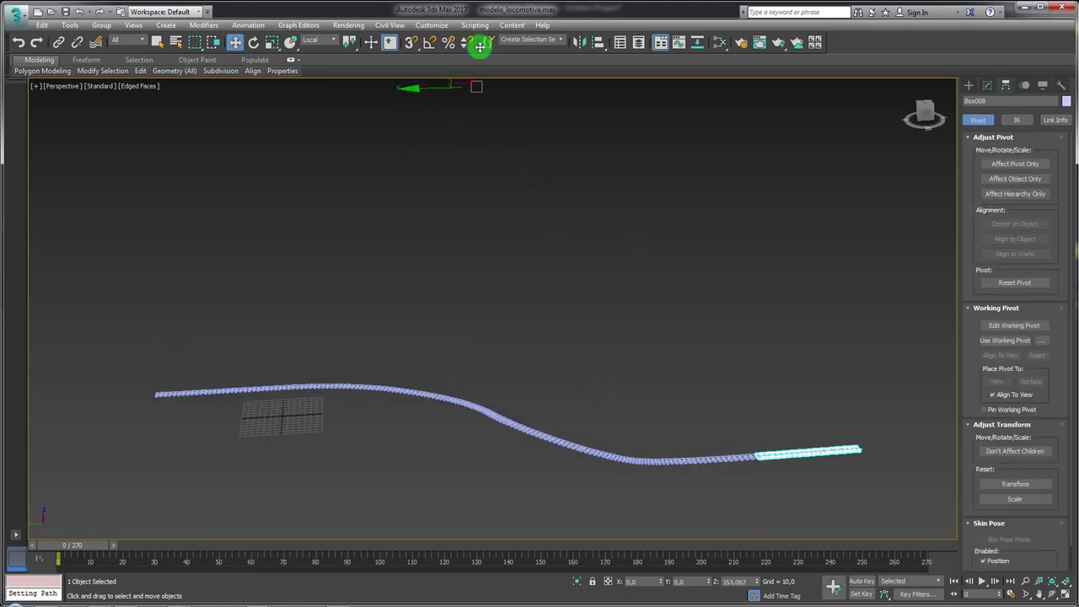
pyautogui.click(535, 356)
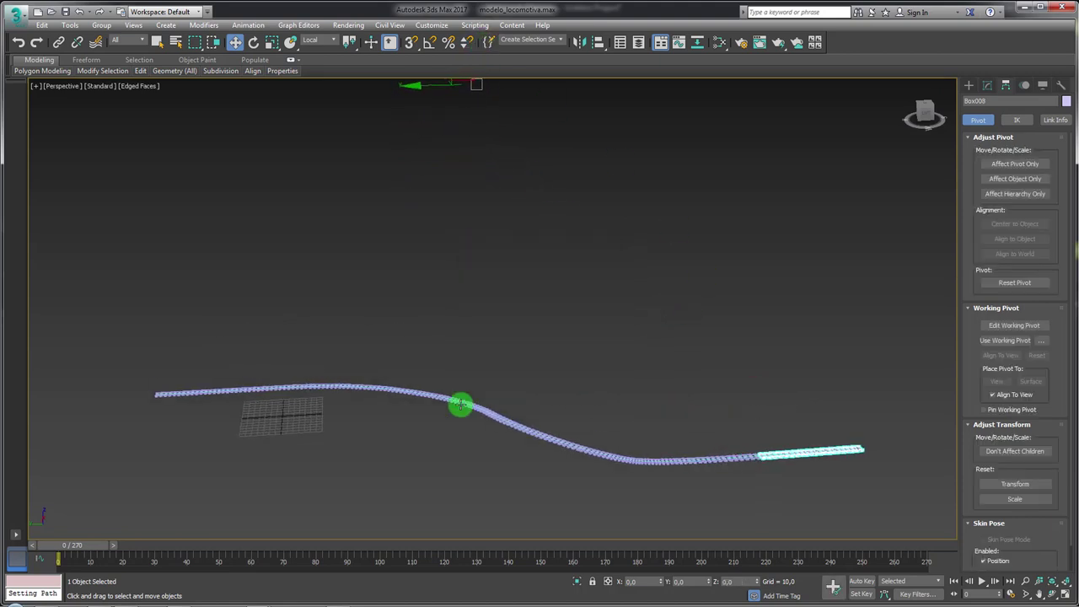
pyautogui.scroll(-2, 461, 402)
pyautogui.moveTo(460, 403)
pyautogui.mouseDown(button='middle')
pyautogui.moveTo(571, 316)
pyautogui.moveTo(581, 374)
pyautogui.moveTo(544, 434)
pyautogui.moveTo(548, 419)
pyautogui.mouseUp(button='middle')
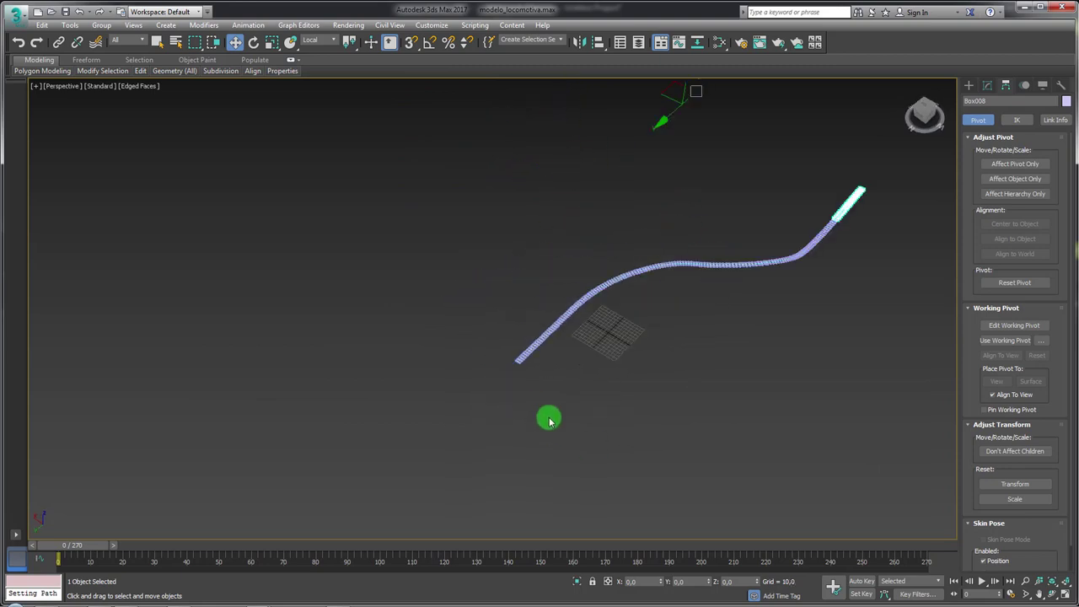
# - Unhide all objects to bring the locomotive back
pyautogui.rightClick(602, 403)
pyautogui.click(639, 410)
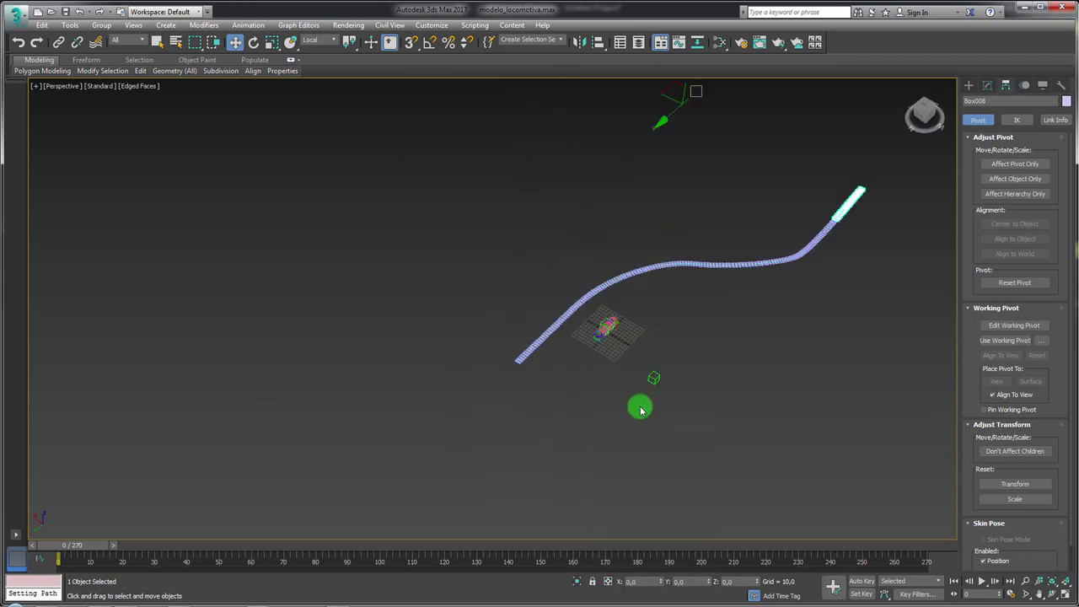
pyautogui.scroll(5, 613, 376)
pyautogui.keyDown('alt'); pyautogui.moveTo(590, 315); pyautogui.dragTo(574, 327, button='middle'); pyautogui.keyUp('alt')
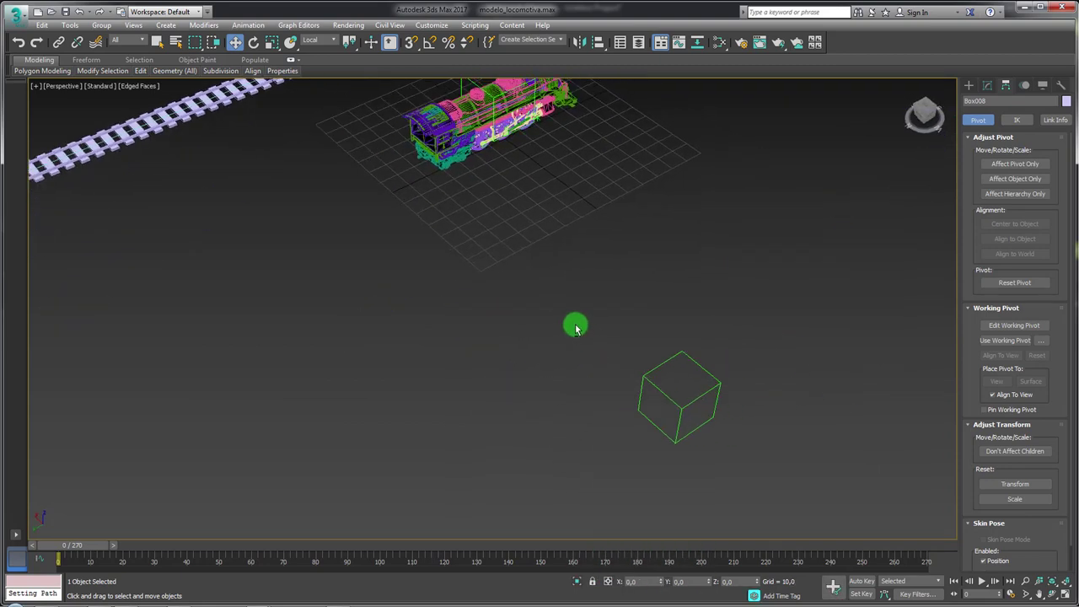
# - Delete the stray green box and select the locomotive's Dummy015 helper
pyautogui.click(683, 417)
pyautogui.press('Delete')
pyautogui.moveTo(583, 197)
pyautogui.mouseDown(button='middle')
pyautogui.moveTo(585, 221)
pyautogui.moveTo(628, 263)
pyautogui.mouseUp(button='middle')
pyautogui.click(630, 259)
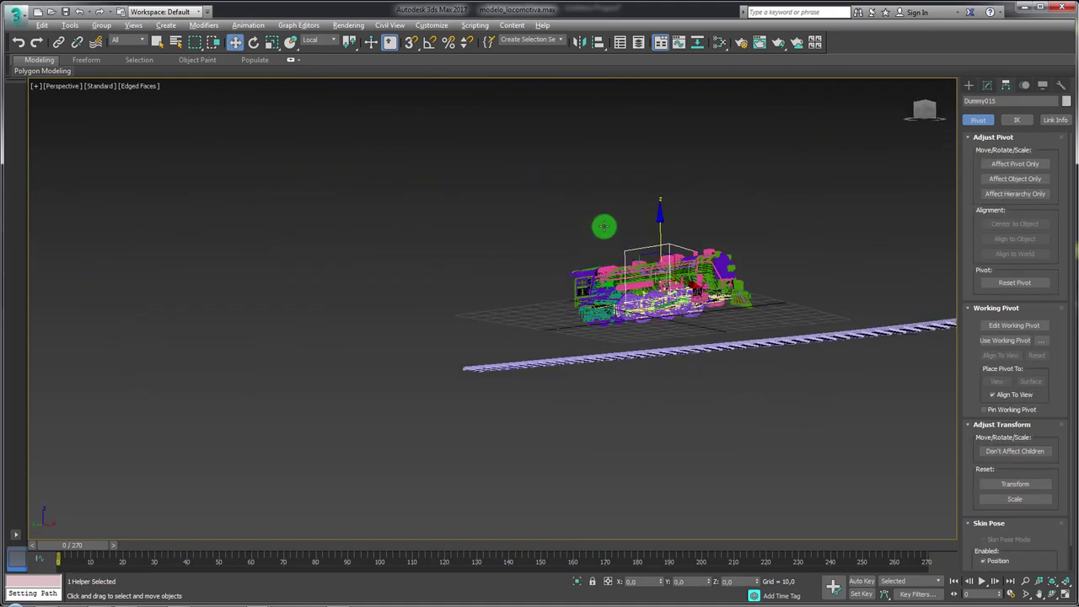
pyautogui.moveTo(604, 226)
pyautogui.keyDown('alt'); pyautogui.mouseDown(button='middle')
pyautogui.moveTo(677, 295)
pyautogui.moveTo(663, 340)
pyautogui.moveTo(542, 269)
pyautogui.moveTo(602, 285)
pyautogui.moveTo(463, 390)
pyautogui.mouseUp(button='middle'); pyautogui.keyUp('alt')
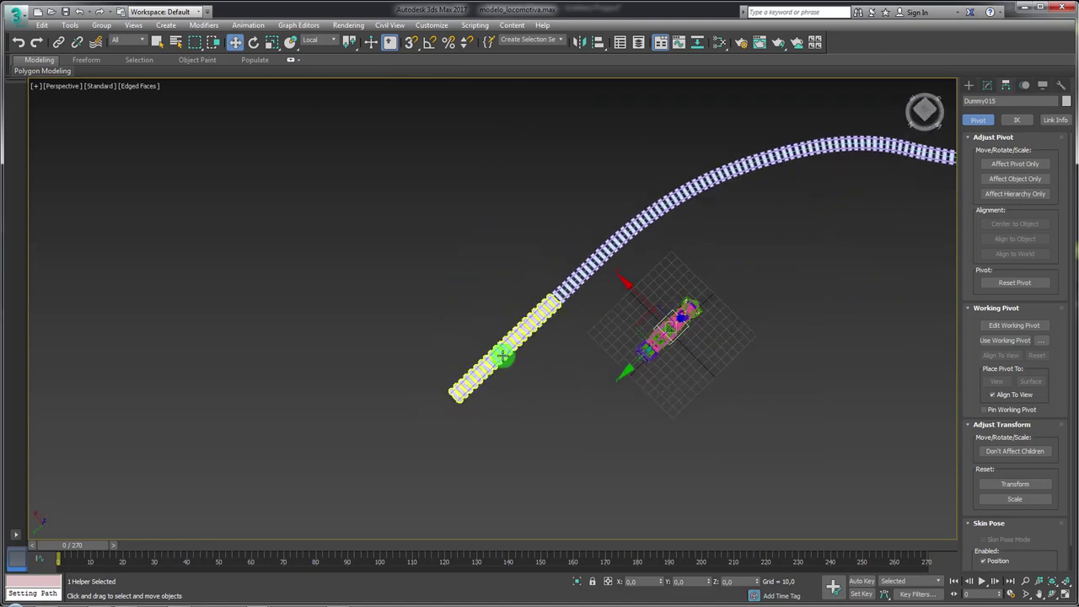
pyautogui.moveTo(595, 320)
pyautogui.keyDown('alt'); pyautogui.mouseDown(button='middle')
pyautogui.moveTo(591, 359)
pyautogui.moveTo(610, 312)
pyautogui.moveTo(546, 261)
pyautogui.moveTo(526, 314)
pyautogui.mouseUp(button='middle'); pyautogui.keyUp('alt')
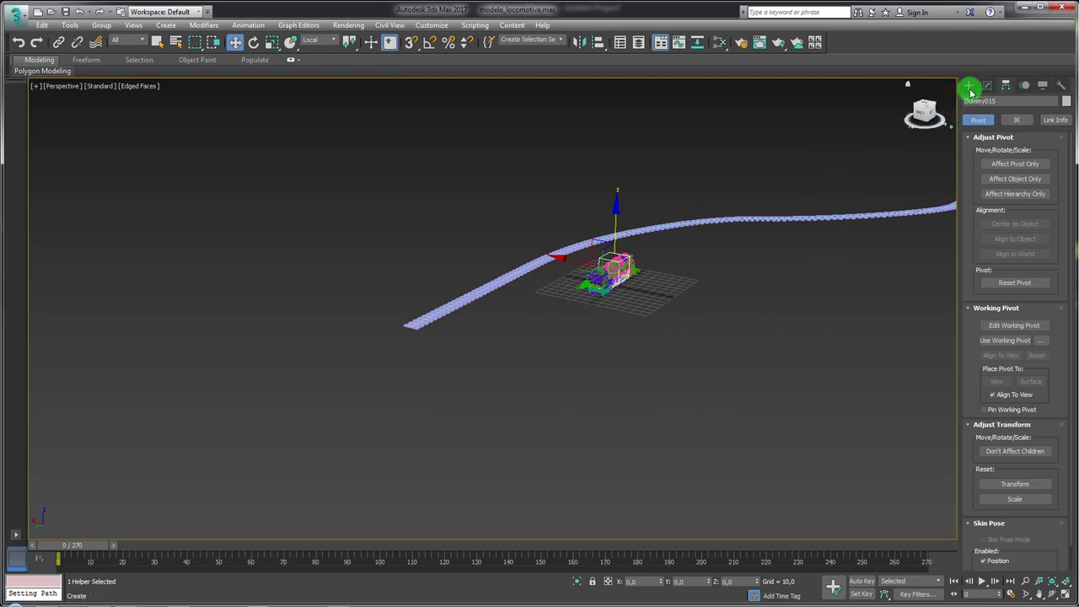
# - Draw a small circle near the start of the track
pyautogui.click(969, 85)
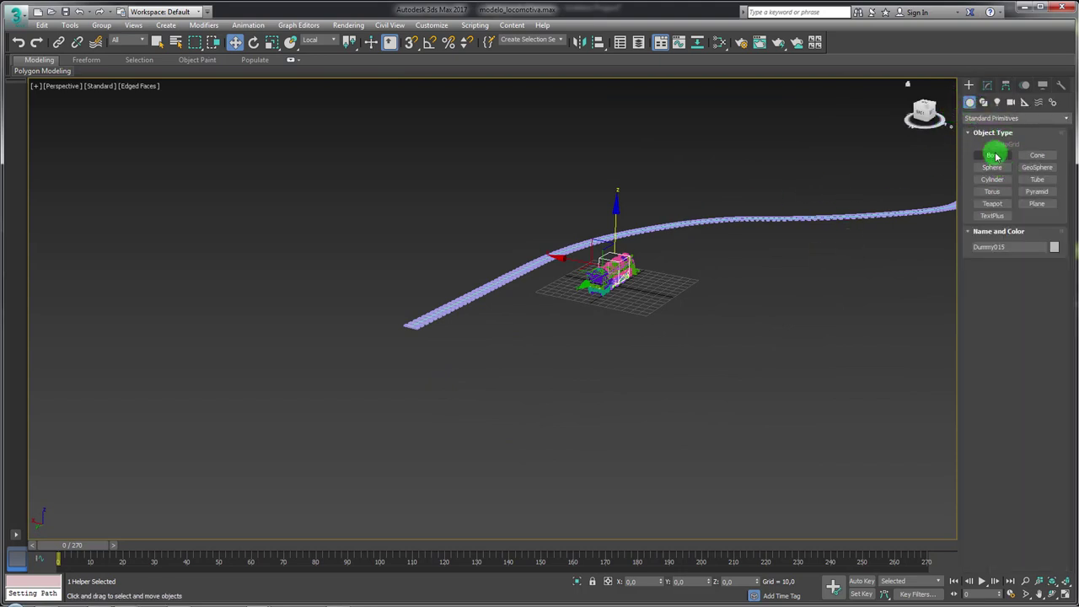
pyautogui.click(984, 103)
pyautogui.click(997, 175)
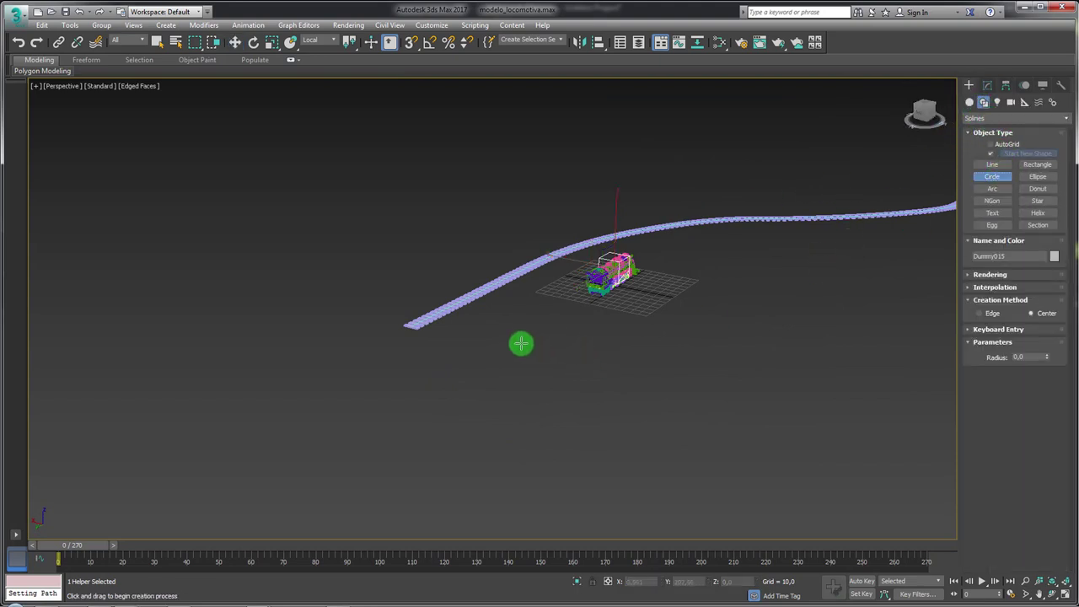
pyautogui.moveTo(519, 342); pyautogui.dragTo(542, 354)
pyautogui.moveTo(531, 357)
pyautogui.keyDown('alt'); pyautogui.mouseDown(button='middle')
pyautogui.moveTo(518, 342)
pyautogui.moveTo(543, 151)
pyautogui.mouseUp(button='middle'); pyautogui.keyUp('alt')
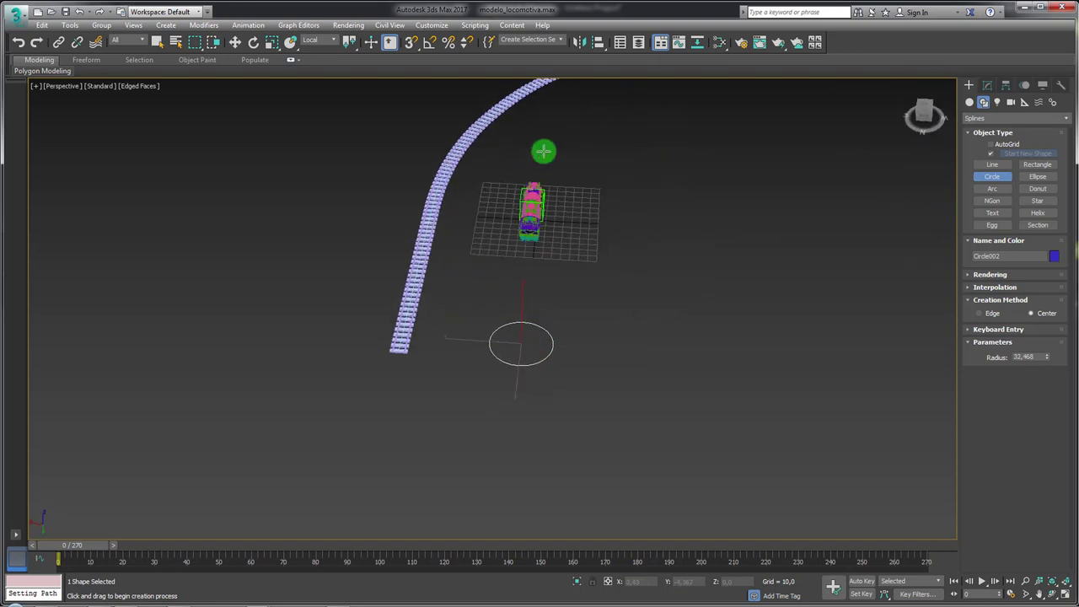
# - Path-constrain the circle to the track spline Line056, preview it, then rewind to frame 0
pyautogui.click(250, 25)
pyautogui.moveTo(263, 86)
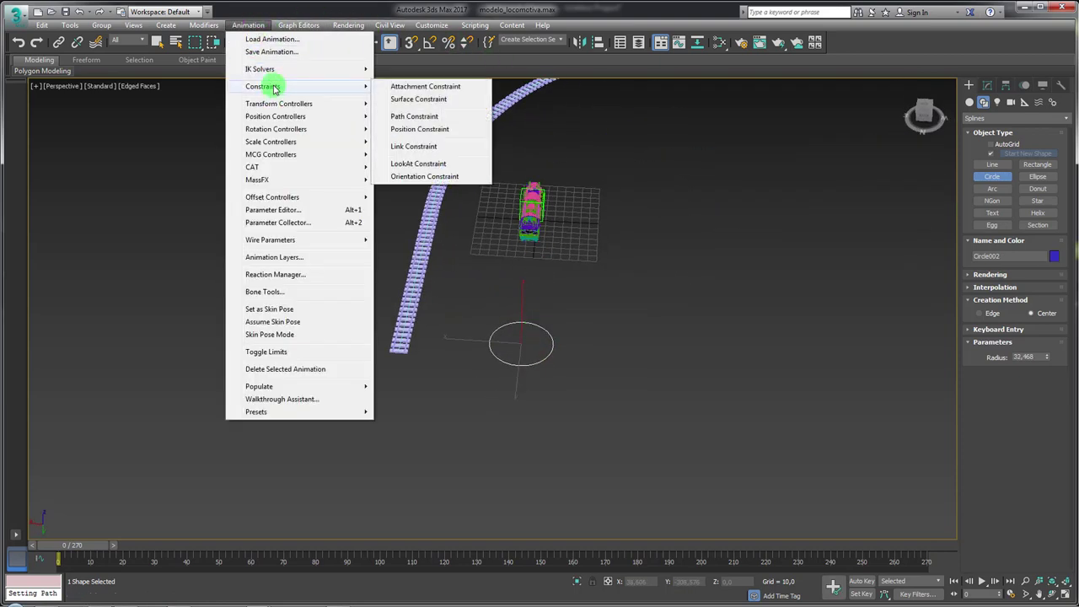
pyautogui.click(423, 118)
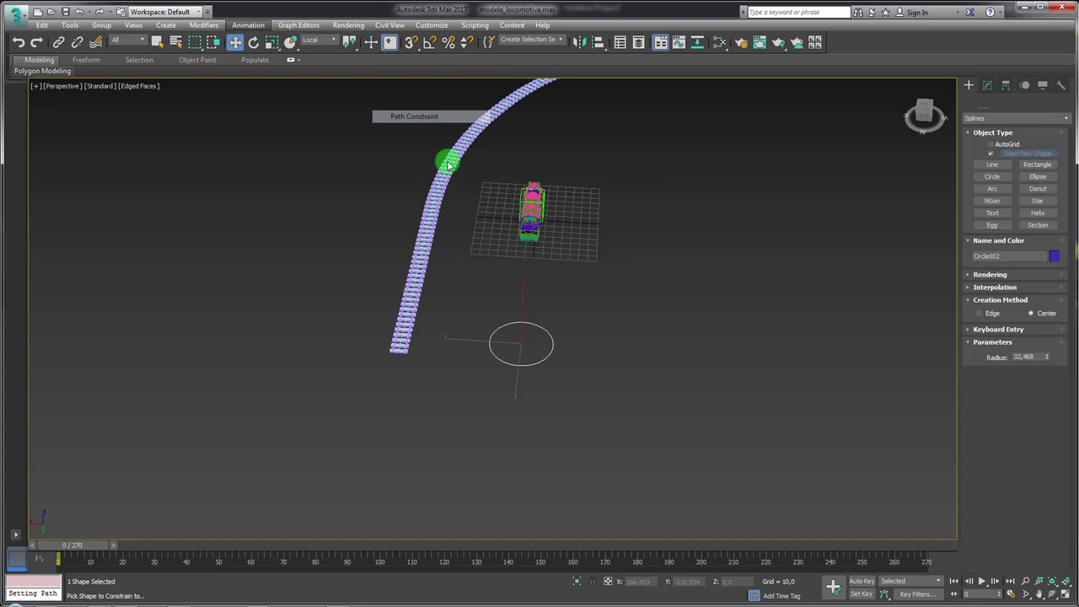
pyautogui.click(402, 337)
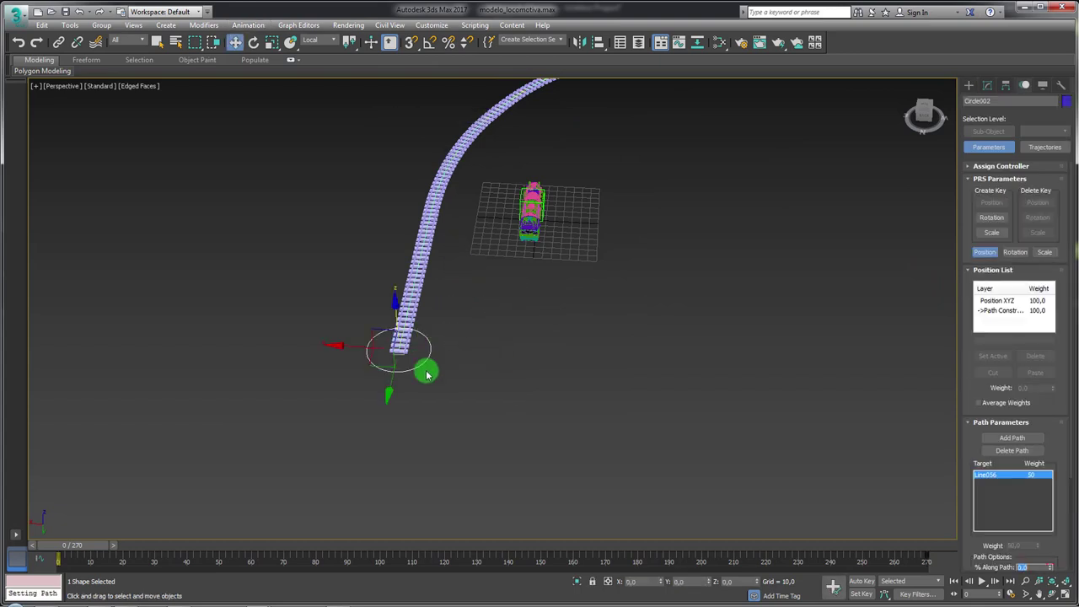
pyautogui.moveTo(107, 557); pyautogui.dragTo(651, 549)
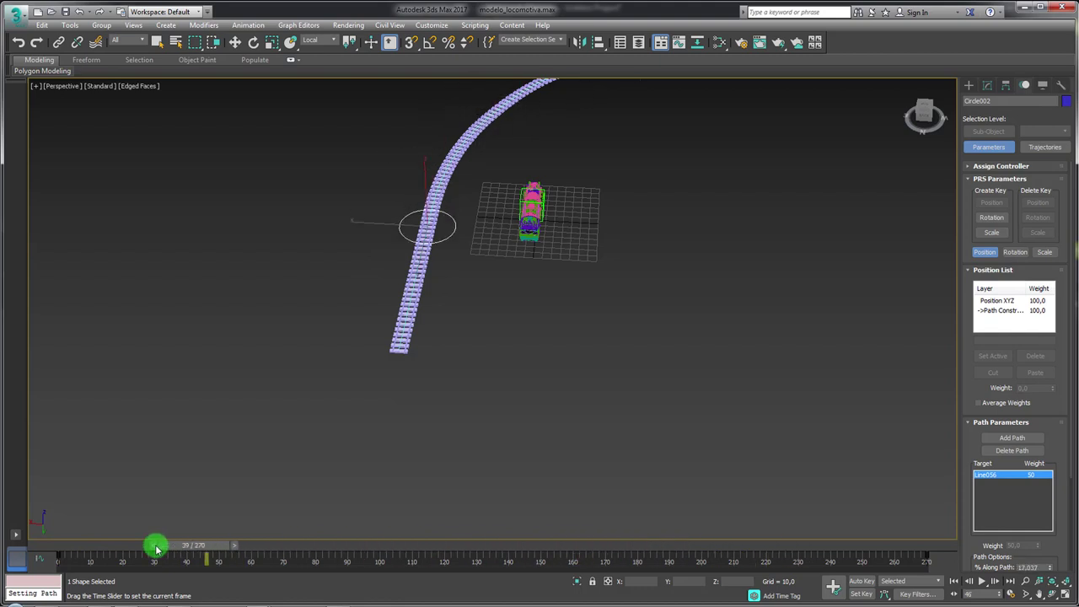
pyautogui.moveTo(651, 549); pyautogui.dragTo(48, 549)
# - Select the locomotive's dummy helper Dummy015 and move it to the track start
pyautogui.press('w')
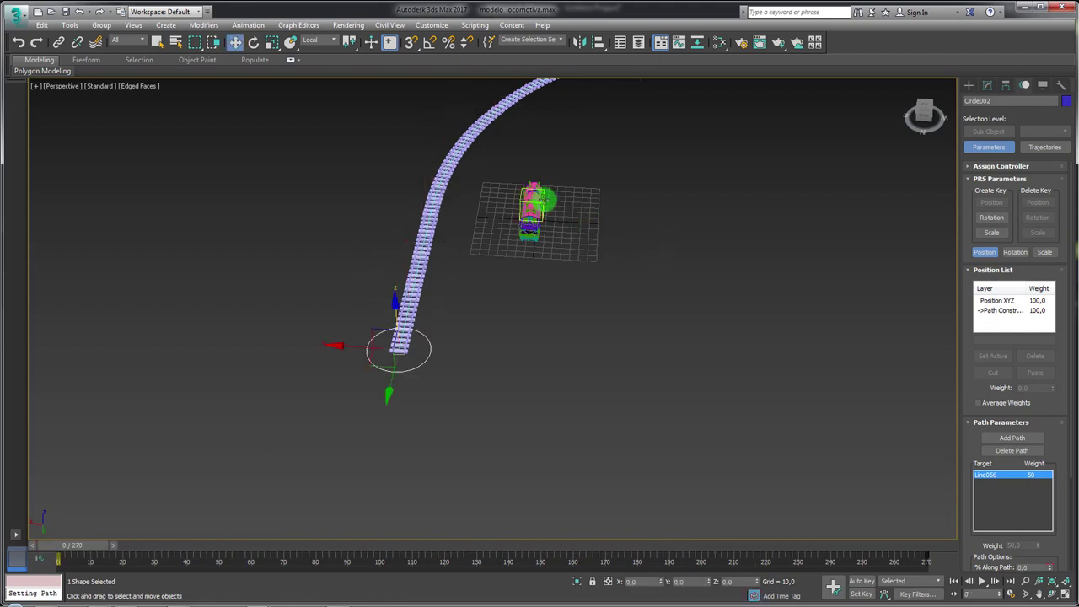
pyautogui.click(539, 200)
pyautogui.keyDown('alt'); pyautogui.moveTo(539, 201); pyautogui.dragTo(554, 211, button='middle'); pyautogui.keyUp('alt')
pyautogui.scroll(3, 542, 222)
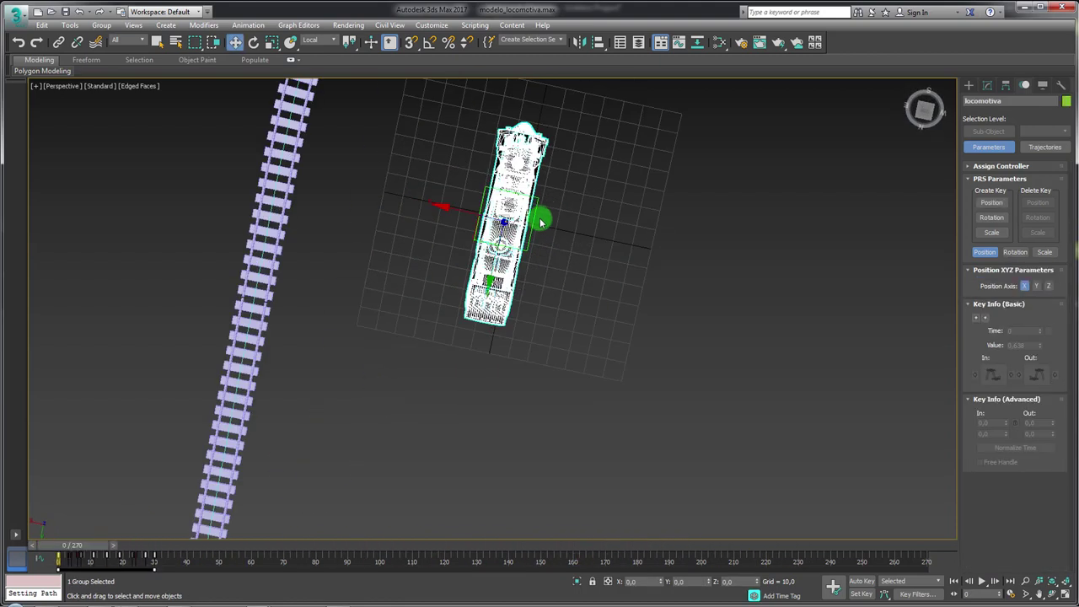
pyautogui.scroll(-5, 533, 222)
pyautogui.click(522, 224)
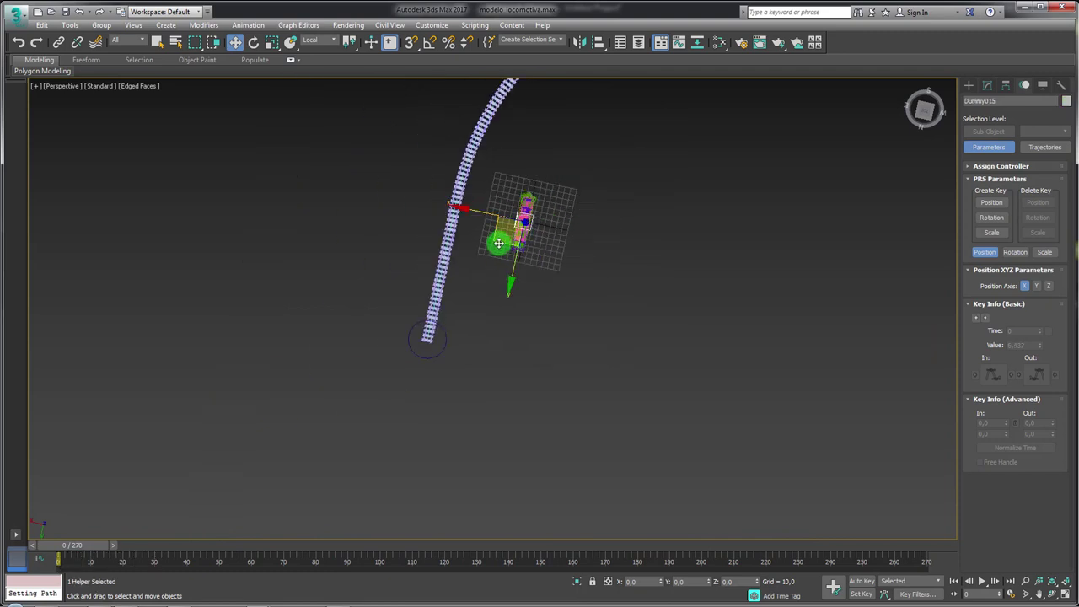
pyautogui.moveTo(498, 244)
pyautogui.mouseDown()
pyautogui.moveTo(393, 332)
pyautogui.moveTo(410, 349)
pyautogui.moveTo(403, 357)
pyautogui.mouseUp()
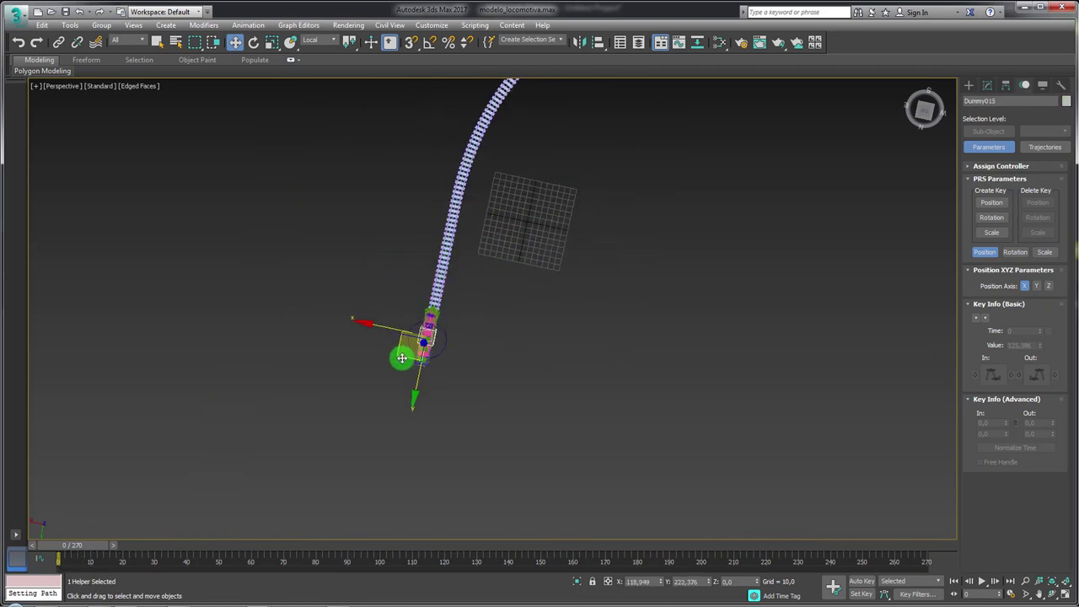
pyautogui.scroll(2, 446, 341)
# - Align Dummy015 pivot-to-pivot with Circle002, leaving out the height axis
pyautogui.hotkey('alt', 'a')
pyautogui.click(460, 325)
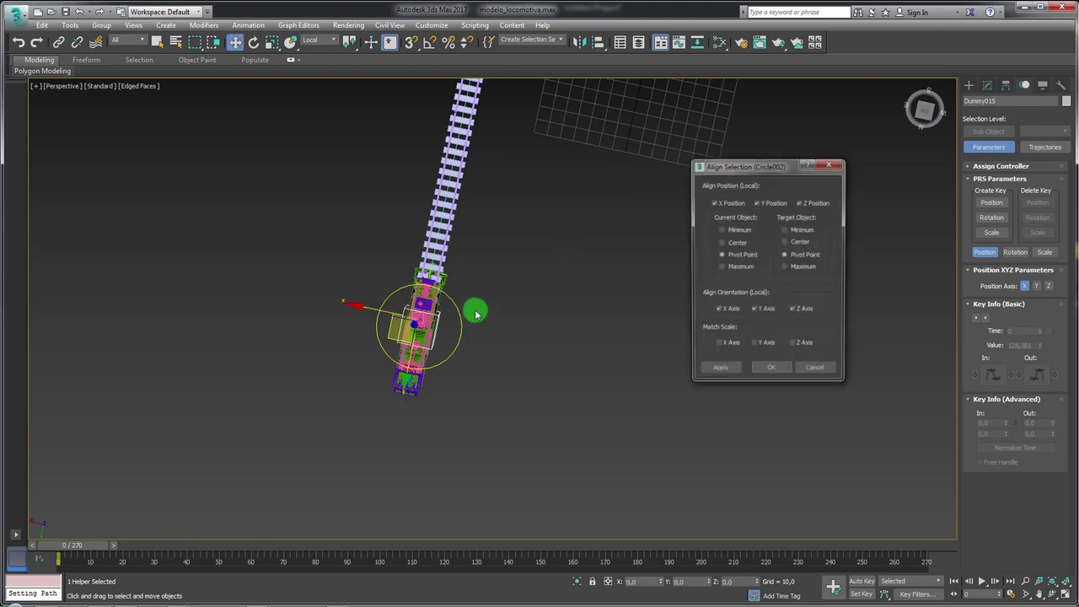
pyautogui.click(730, 209)
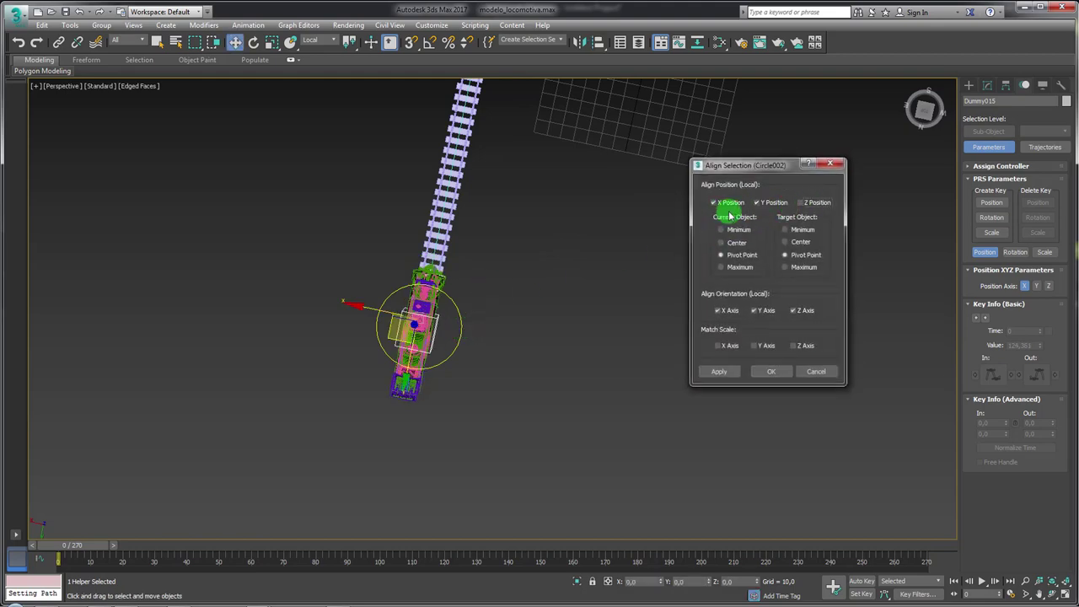
pyautogui.click(748, 369)
pyautogui.keyDown('alt'); pyautogui.moveTo(677, 368); pyautogui.dragTo(549, 332, button='middle'); pyautogui.keyUp('alt')
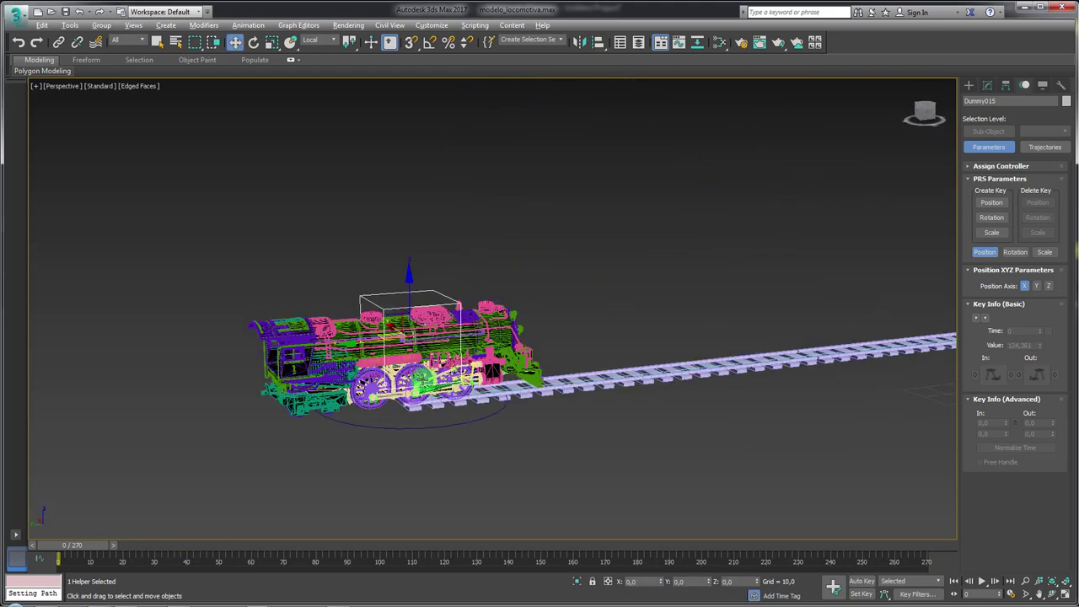
pyautogui.moveTo(418, 338)
pyautogui.keyDown('alt'); pyautogui.mouseDown(button='middle')
pyautogui.moveTo(379, 341)
pyautogui.moveTo(408, 346)
pyautogui.mouseUp(button='middle'); pyautogui.keyUp('alt')
pyautogui.scroll(2, 408, 389)
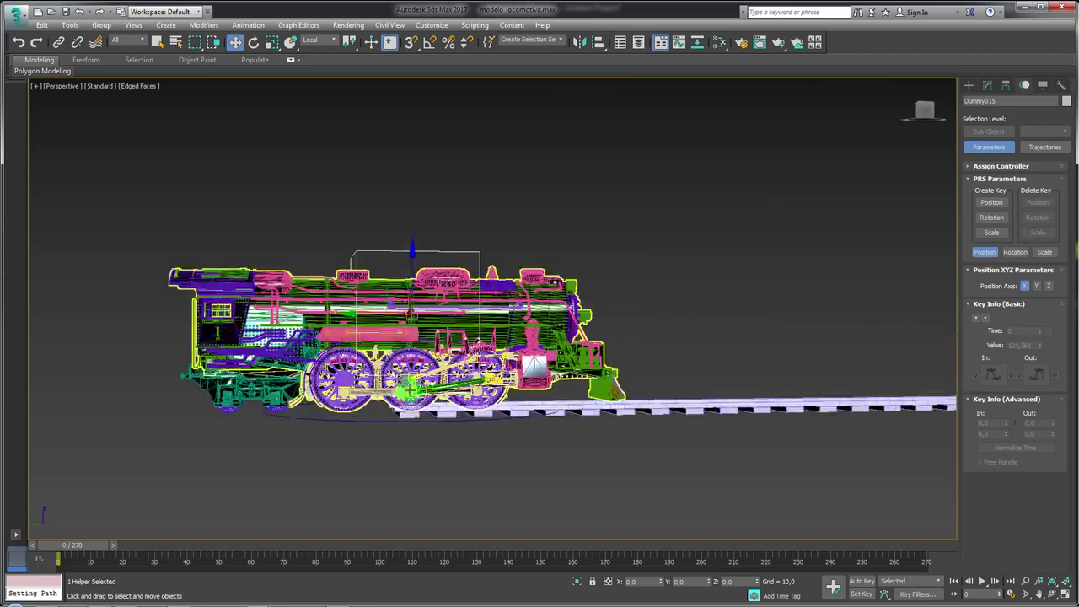
pyautogui.scroll(1, 408, 390)
pyautogui.scroll(2, 430, 403)
pyautogui.moveTo(516, 394)
pyautogui.keyDown('alt'); pyautogui.mouseDown(button='middle')
pyautogui.moveTo(529, 393)
pyautogui.moveTo(515, 397)
pyautogui.mouseUp(button='middle'); pyautogui.keyUp('alt')
pyautogui.scroll(-5, 587, 367)
pyautogui.keyDown('alt'); pyautogui.moveTo(587, 367); pyautogui.dragTo(217, 135, button='middle'); pyautogui.keyUp('alt')
# - Link Dummy015 to Circle002 and scrub the timeline to watch the locomotive move
pyautogui.click(66, 42)
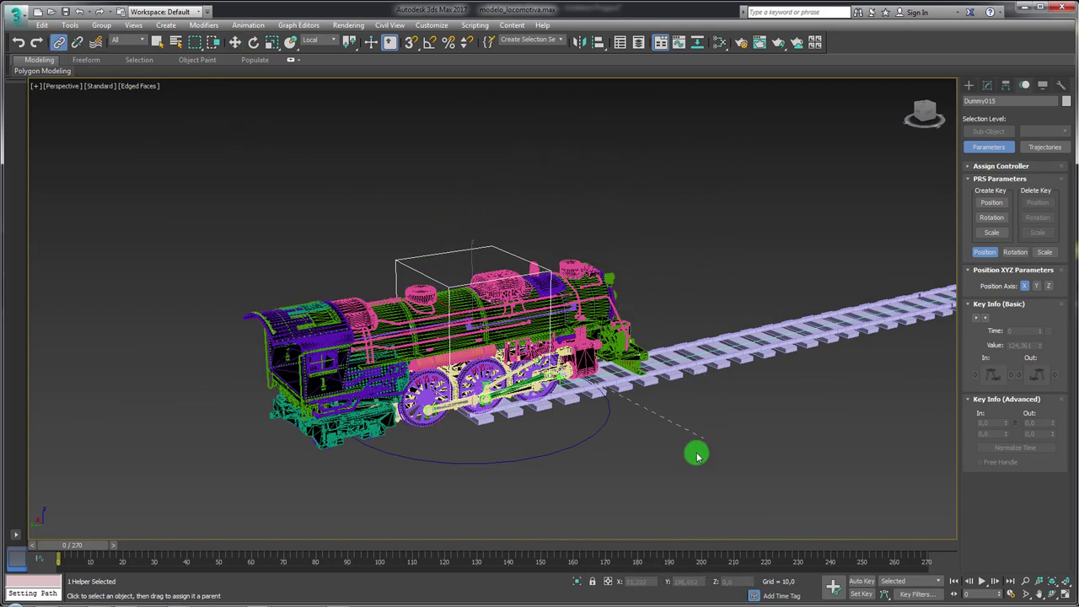
pyautogui.moveTo(595, 451); pyautogui.dragTo(587, 448)
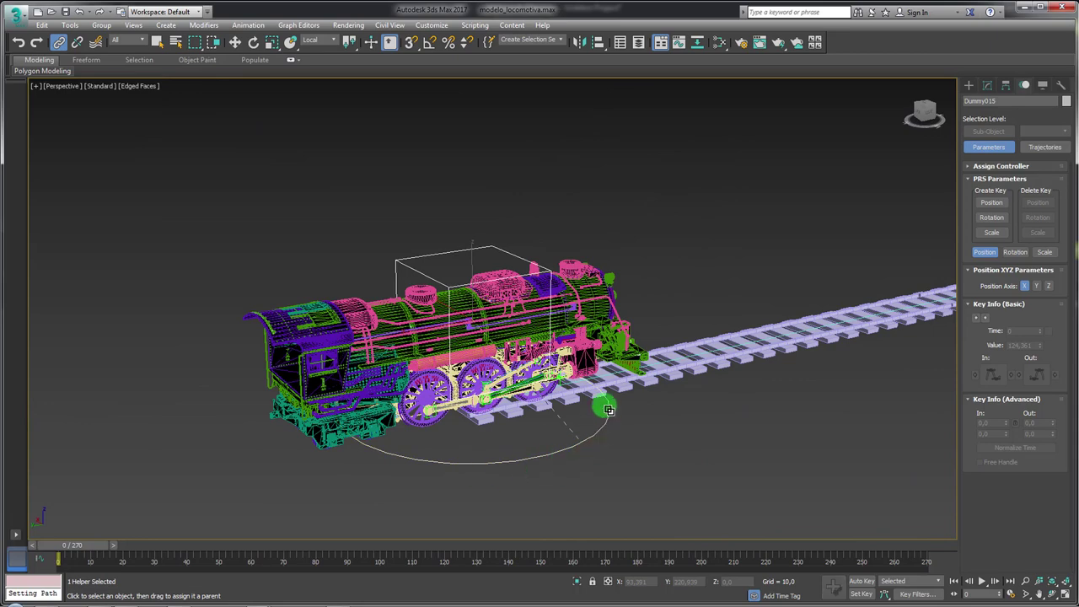
pyautogui.scroll(-2, 557, 435)
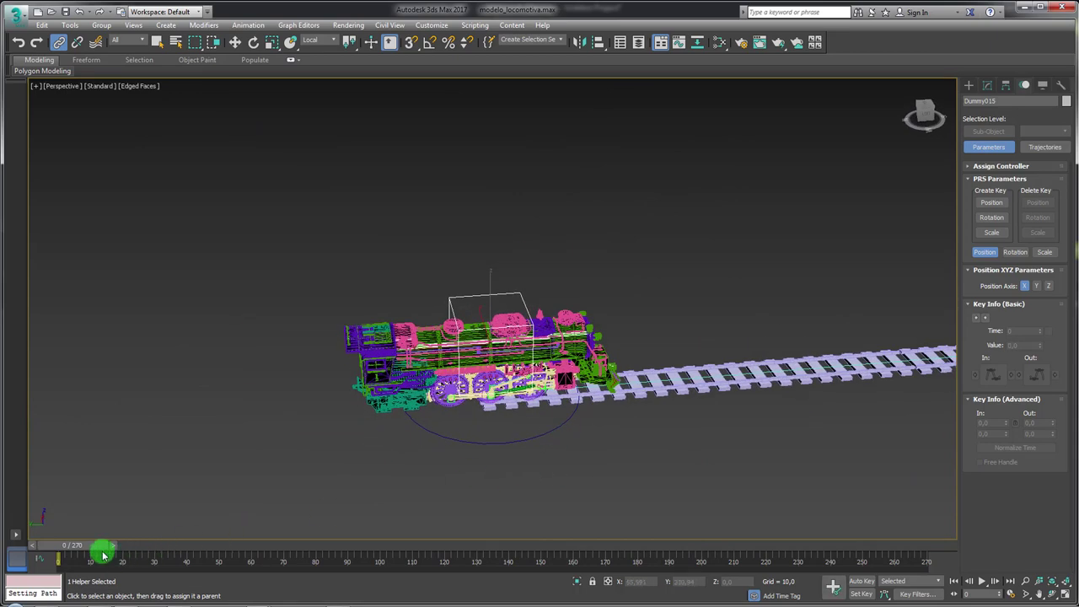
pyautogui.moveTo(96, 544)
pyautogui.mouseDown()
pyautogui.moveTo(150, 528)
pyautogui.moveTo(161, 550)
pyautogui.moveTo(109, 550)
pyautogui.mouseUp()
pyautogui.scroll(2, 501, 479)
pyautogui.scroll(2, 350, 520)
# - Select the eixo bogie group, frame a close view of it, and create a physical camera from that view
pyautogui.click(58, 42)
pyautogui.click(241, 411)
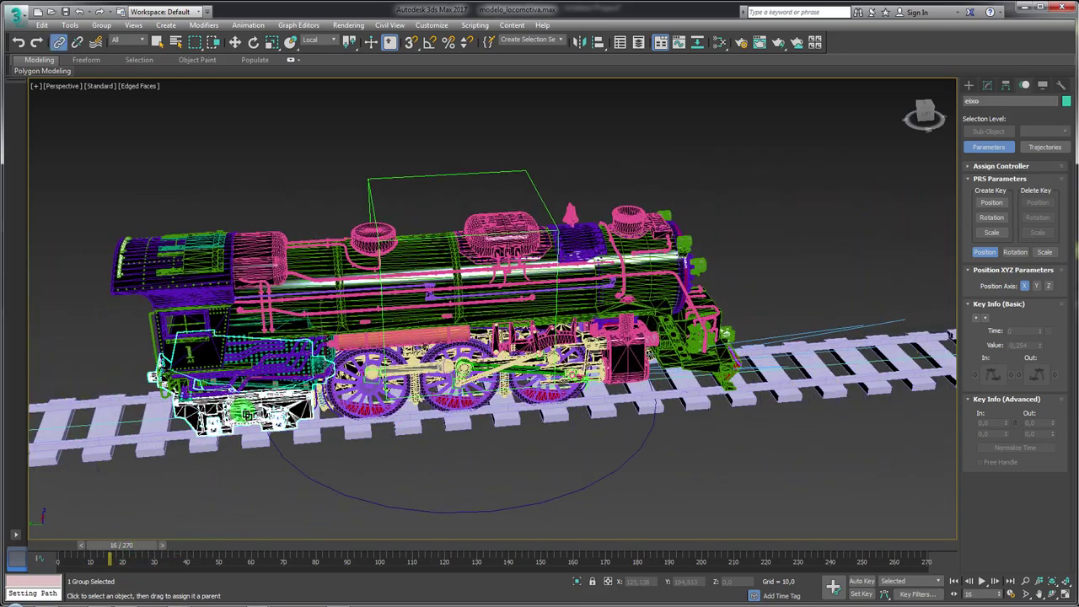
pyautogui.moveTo(245, 413)
pyautogui.keyDown('alt'); pyautogui.mouseDown(button='middle')
pyautogui.moveTo(354, 424)
pyautogui.moveTo(624, 404)
pyautogui.mouseUp(button='middle'); pyautogui.keyUp('alt')
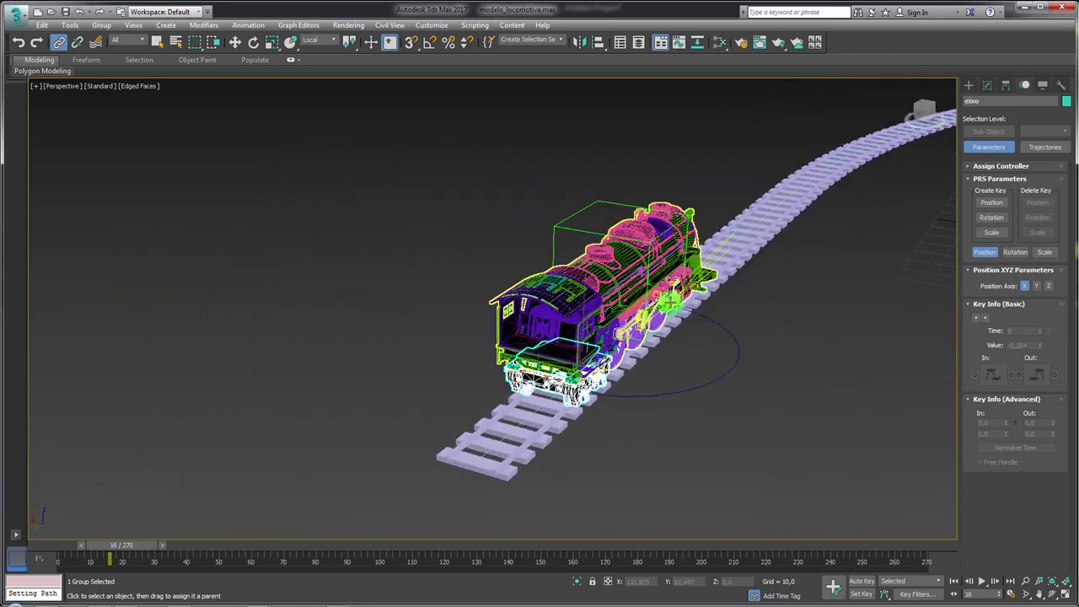
pyautogui.click(653, 364)
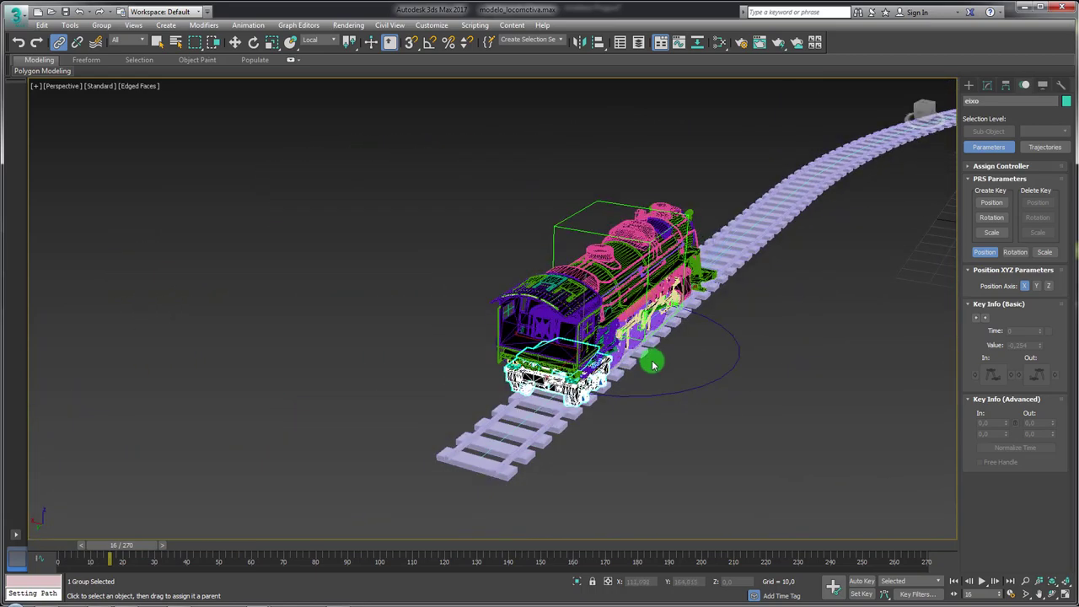
pyautogui.moveTo(628, 379)
pyautogui.keyDown('alt'); pyautogui.mouseDown(button='middle')
pyautogui.moveTo(590, 346)
pyautogui.moveTo(634, 379)
pyautogui.mouseUp(button='middle'); pyautogui.keyUp('alt')
pyautogui.scroll(2, 590, 345)
pyautogui.scroll(2, 590, 341)
pyautogui.scroll(2, 586, 331)
pyautogui.scroll(2, 586, 331)
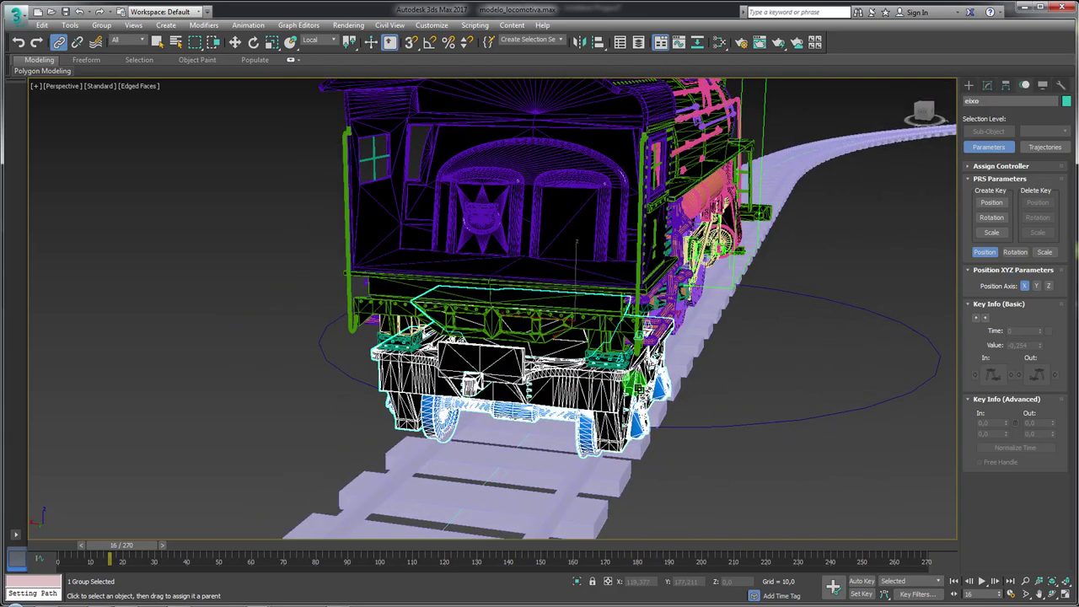
pyautogui.hotkey('ctrl', 'c')
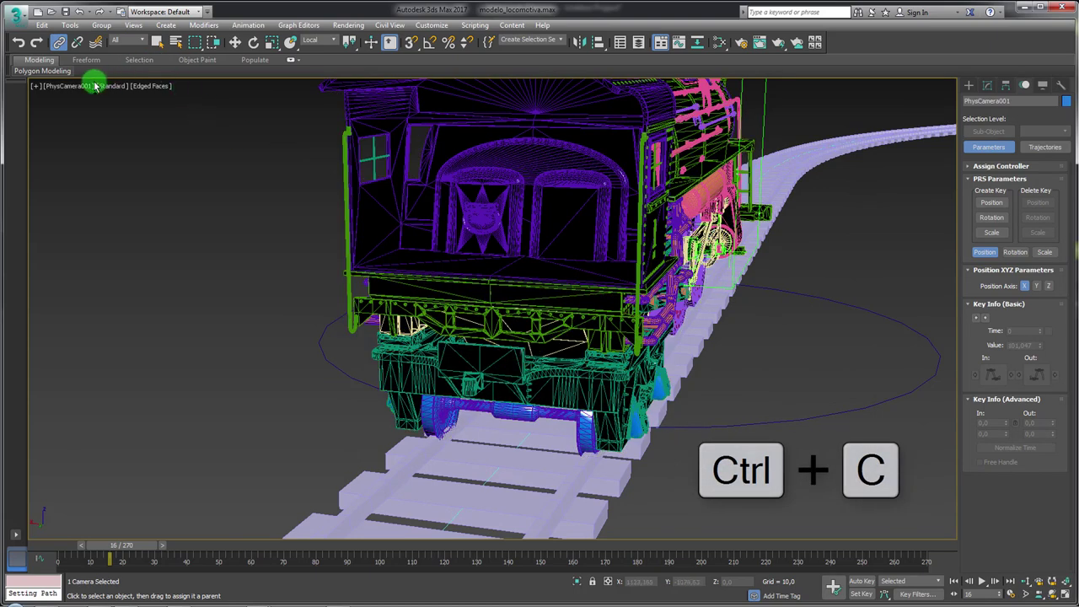
# - Return to Perspective and uncheck Targeted on the physical camera
pyautogui.click(469, 234)
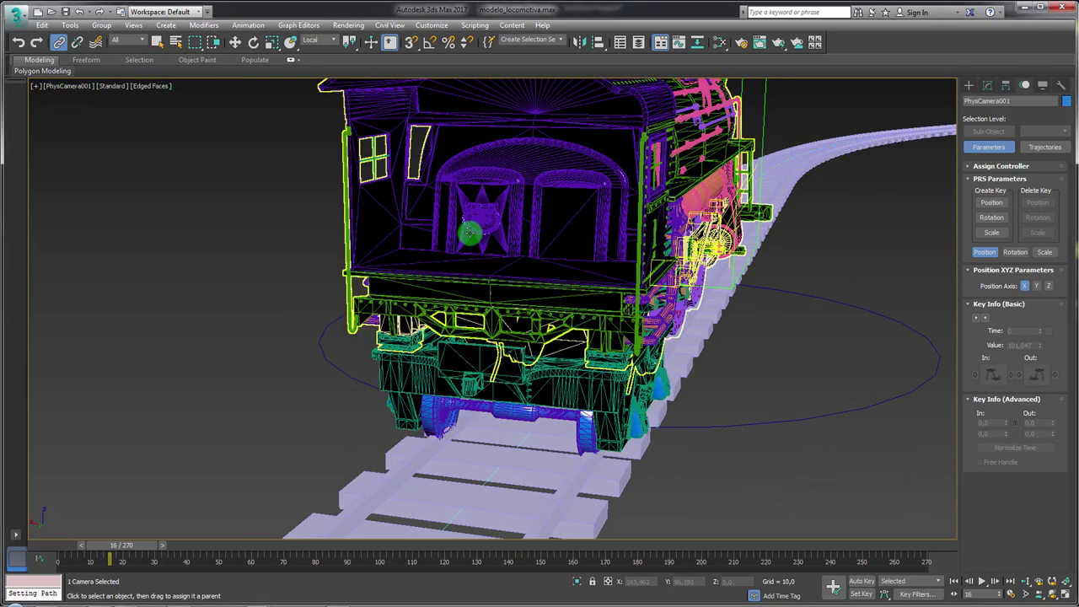
pyautogui.press('p')
pyautogui.press('p')
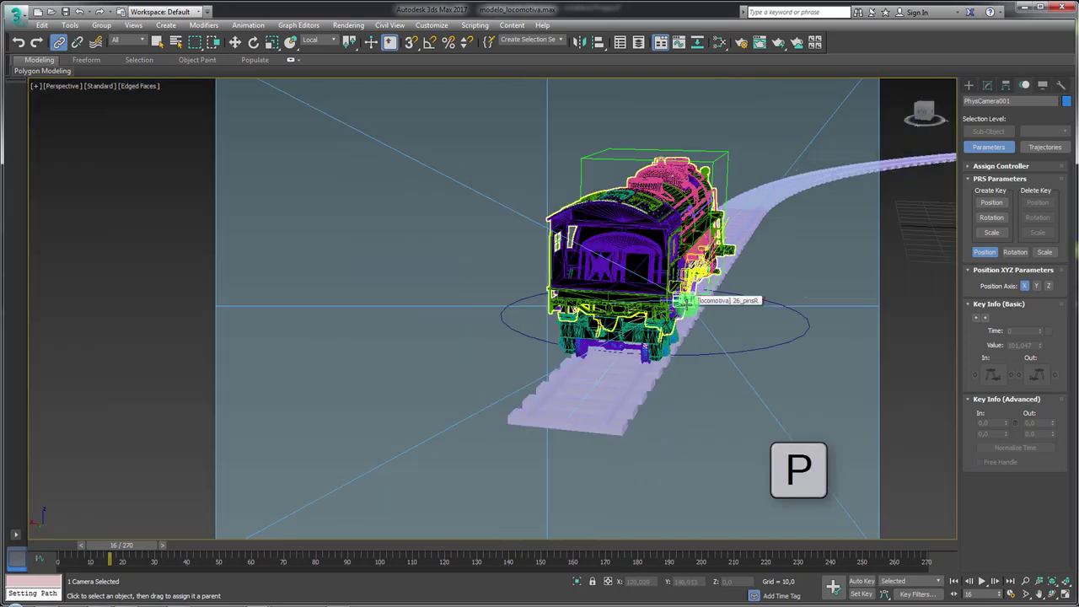
pyautogui.keyDown('alt'); pyautogui.moveTo(723, 333); pyautogui.dragTo(706, 311, button='middle'); pyautogui.keyUp('alt')
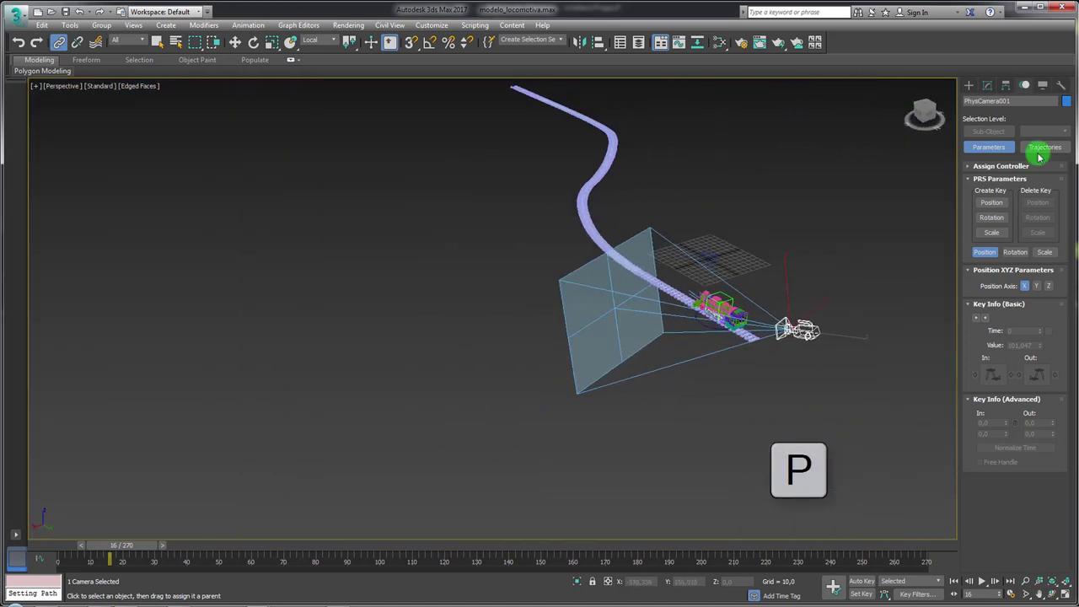
pyautogui.click(1002, 87)
pyautogui.click(987, 250)
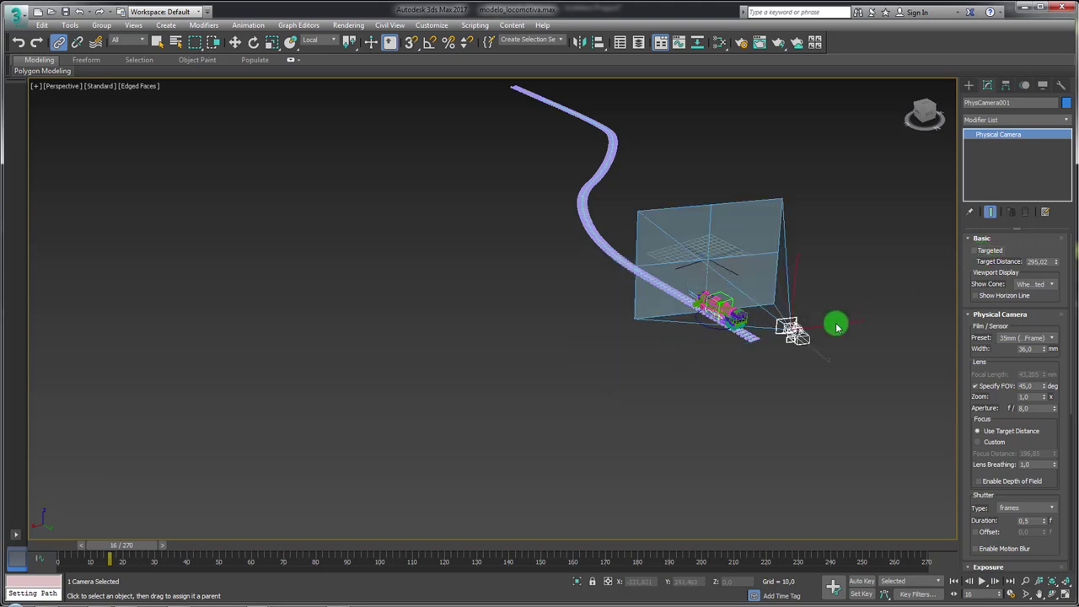
# - Rotate the camera toward the locomotive, link it to the train, and look through it
pyautogui.moveTo(835, 323)
pyautogui.mouseDown(button='middle')
pyautogui.moveTo(701, 355)
pyautogui.moveTo(727, 362)
pyautogui.mouseUp(button='middle')
pyautogui.press('e')
pyautogui.moveTo(723, 376)
pyautogui.mouseDown()
pyautogui.moveTo(759, 371)
pyautogui.moveTo(148, 141)
pyautogui.mouseUp()
pyautogui.click(60, 43)
pyautogui.moveTo(736, 351); pyautogui.dragTo(746, 278)
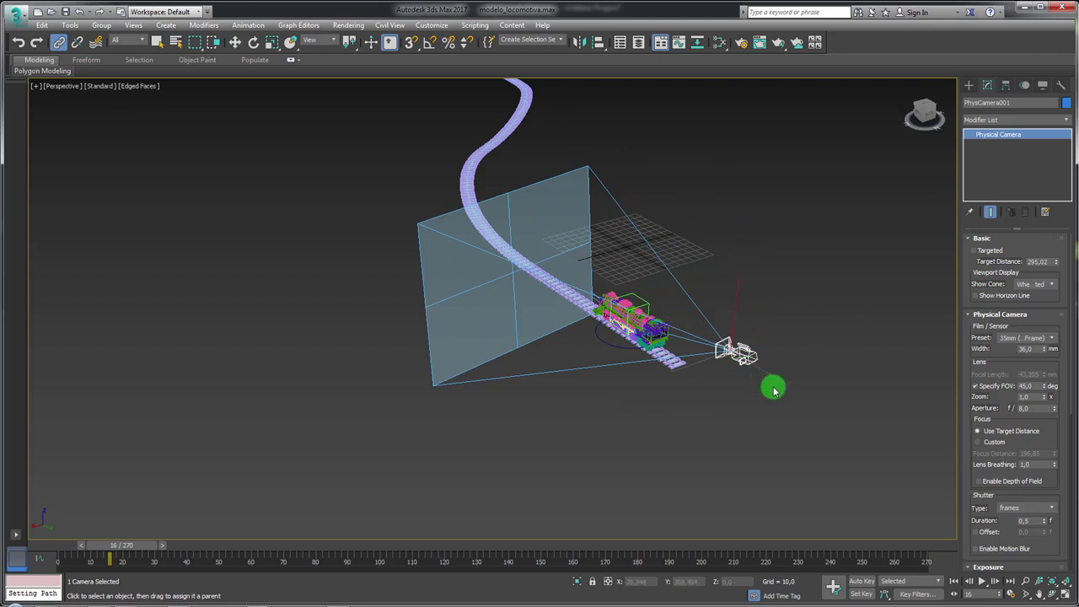
pyautogui.press('c')
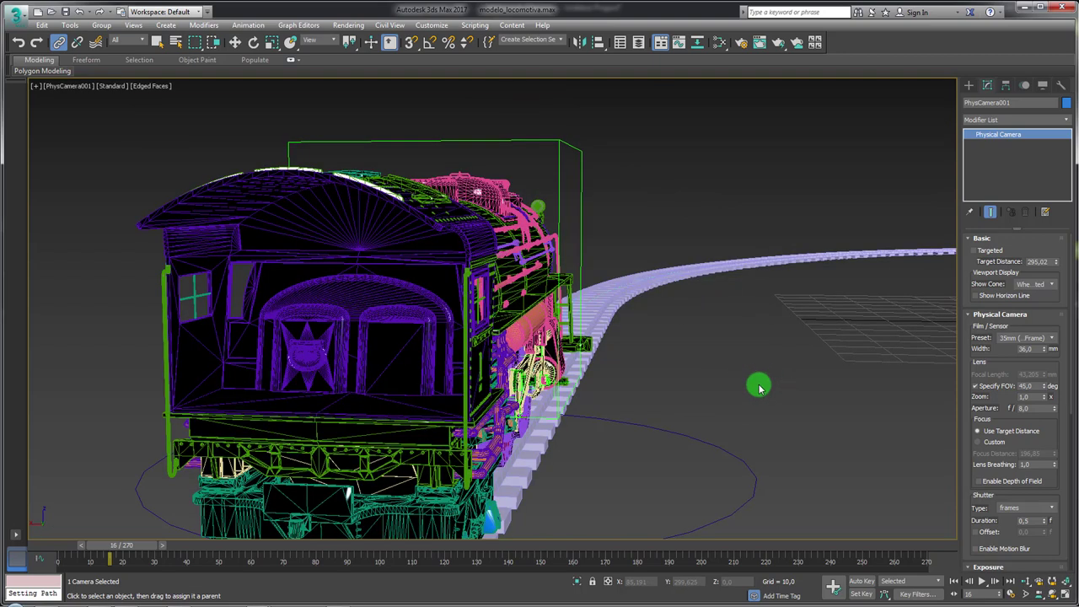
# - Tilt the camera view down, select the eixo group, and turn on Auto Key
pyautogui.click(1053, 594)
pyautogui.moveTo(352, 363); pyautogui.dragTo(357, 323)
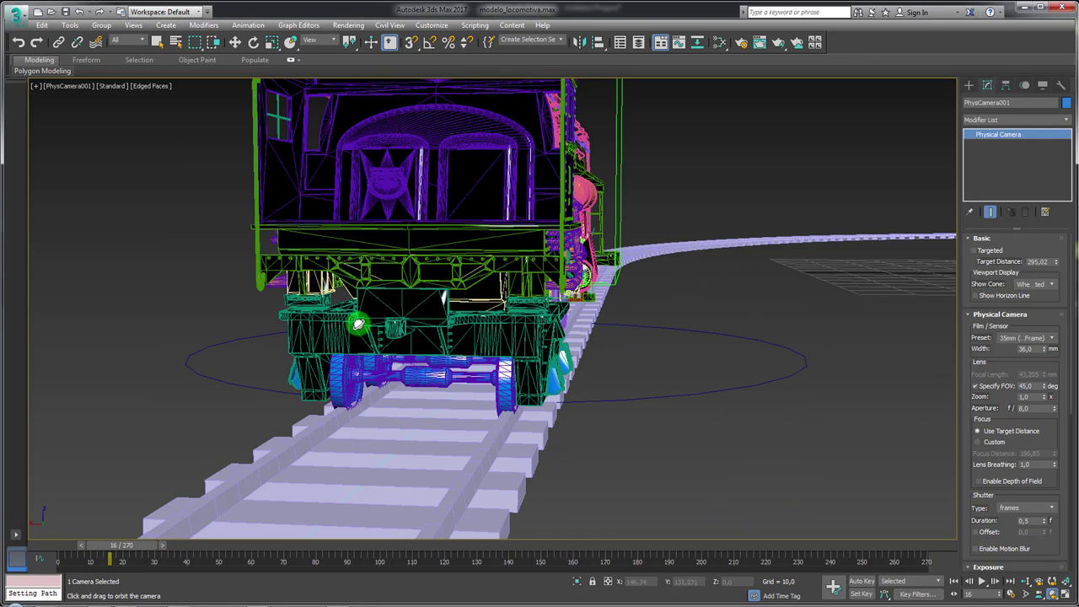
pyautogui.press('l')
pyautogui.click(481, 329)
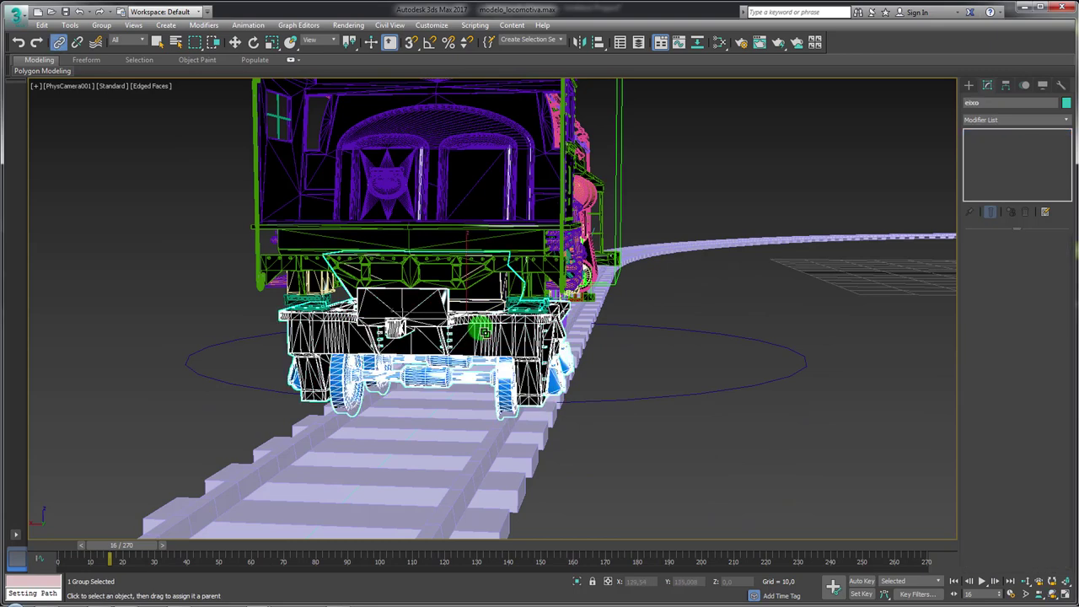
pyautogui.click(860, 581)
# - At frame 96, rotate the eixo bogie about Z to follow the track's curve
pyautogui.moveTo(126, 544); pyautogui.dragTo(361, 540)
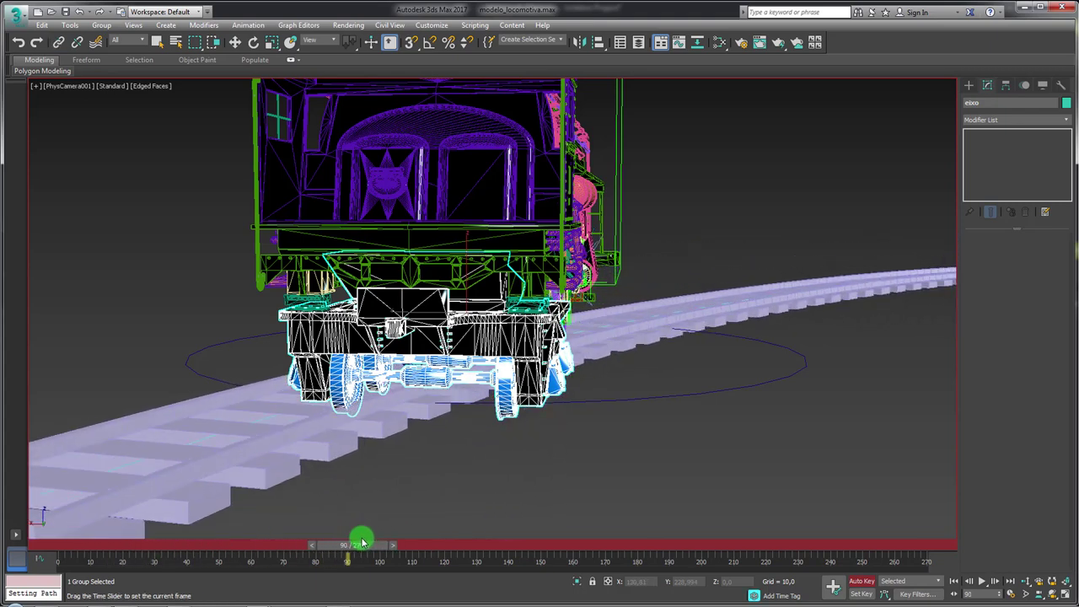
pyautogui.press('e')
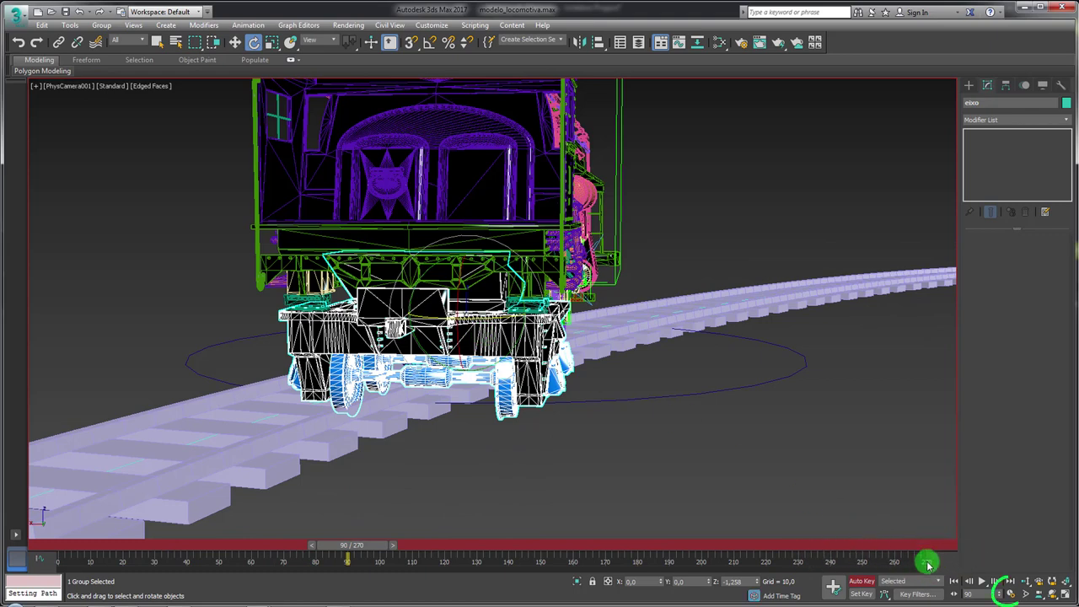
pyautogui.moveTo(377, 550)
pyautogui.mouseDown()
pyautogui.moveTo(72, 550)
pyautogui.moveTo(951, 535)
pyautogui.moveTo(24, 559)
pyautogui.mouseUp()
pyautogui.moveTo(116, 554)
pyautogui.mouseDown()
pyautogui.moveTo(251, 553)
pyautogui.moveTo(393, 525)
pyautogui.mouseUp()
pyautogui.press('e')
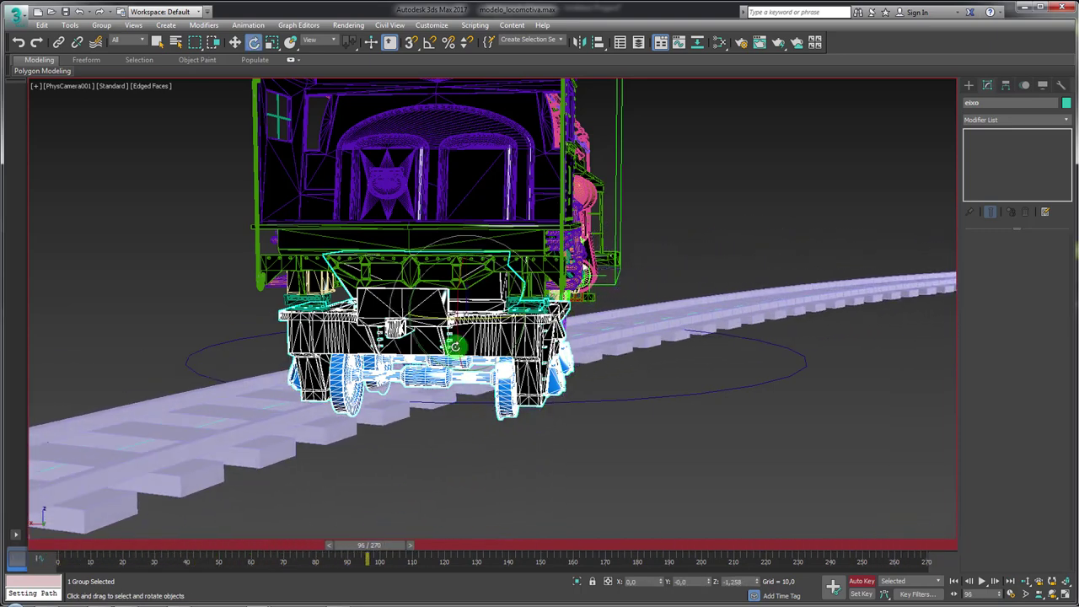
pyautogui.moveTo(467, 252); pyautogui.dragTo(434, 265)
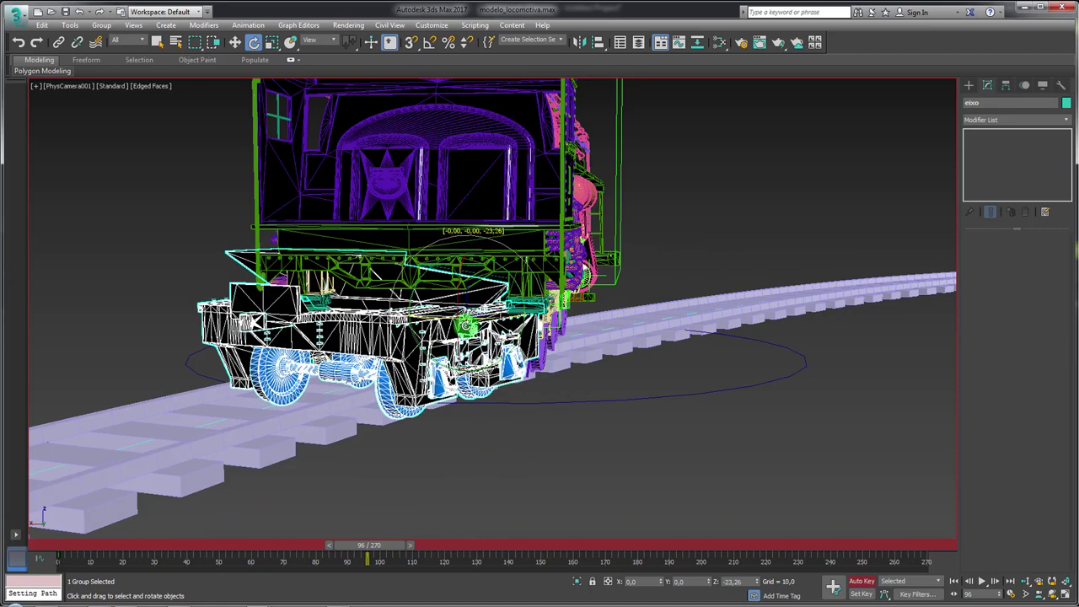
pyautogui.moveTo(469, 330); pyautogui.dragTo(506, 517)
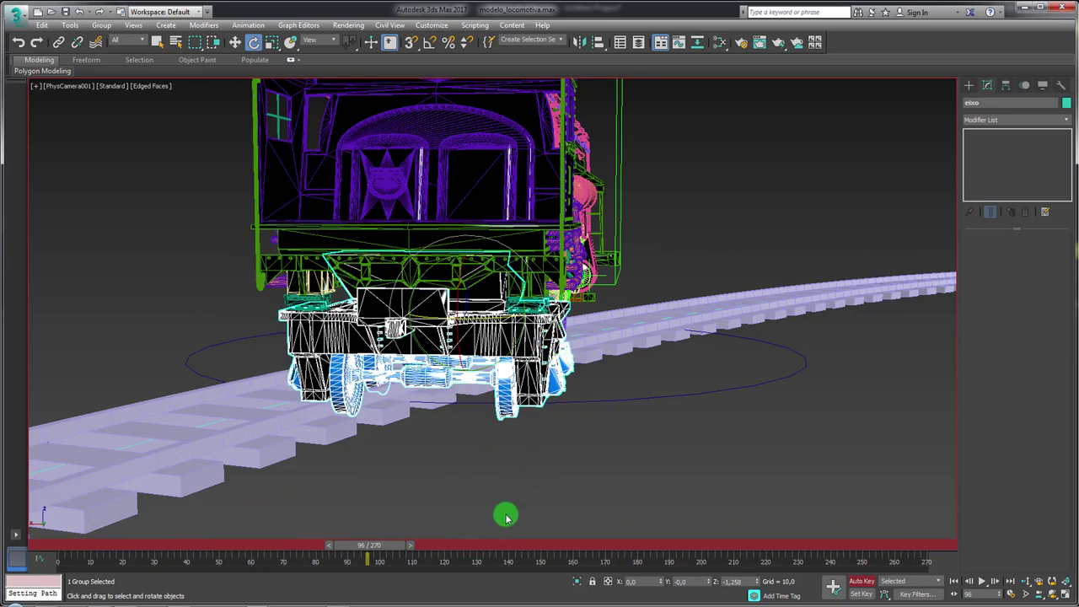
# - Turn off Auto Key and select Circle002's Path Constraint in the Motion panel
pyautogui.press('p')
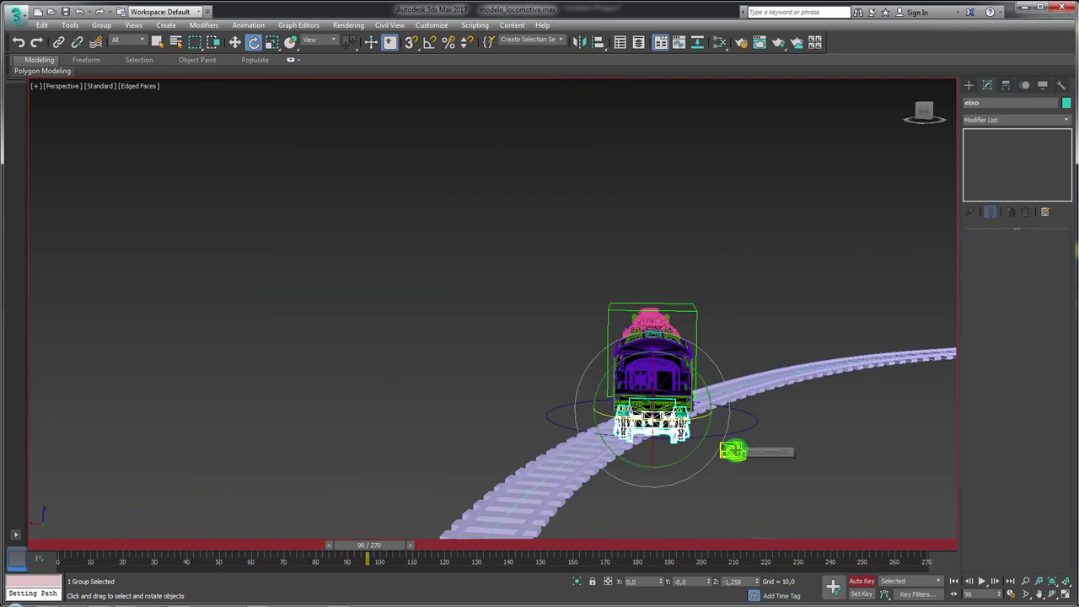
pyautogui.moveTo(730, 447)
pyautogui.keyDown('alt'); pyautogui.mouseDown(button='middle')
pyautogui.moveTo(696, 465)
pyautogui.moveTo(565, 462)
pyautogui.mouseUp(button='middle'); pyautogui.keyUp('alt')
pyautogui.scroll(3, 686, 481)
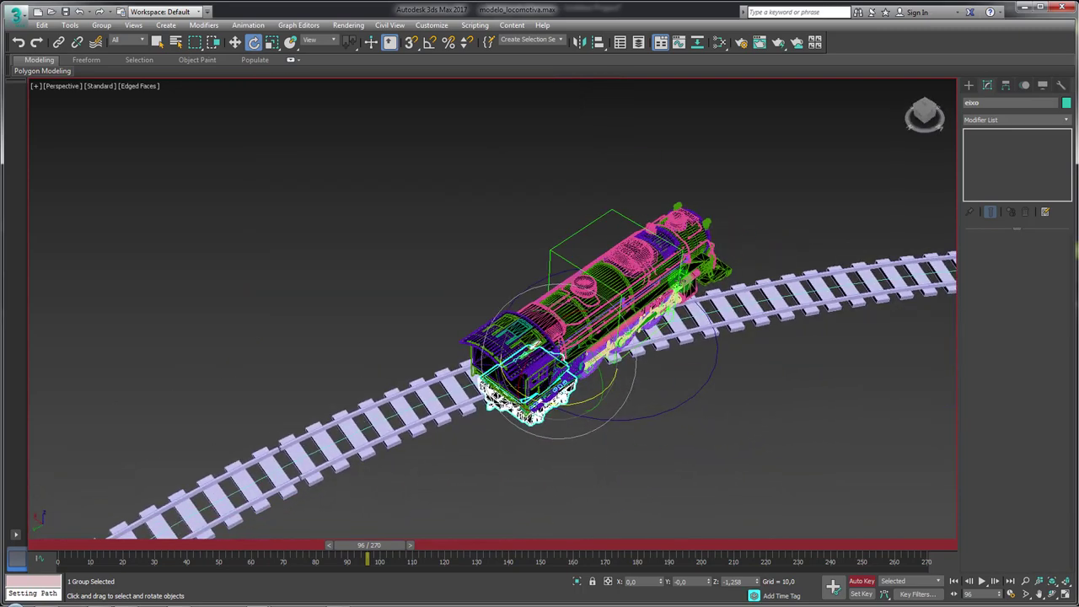
pyautogui.click(862, 581)
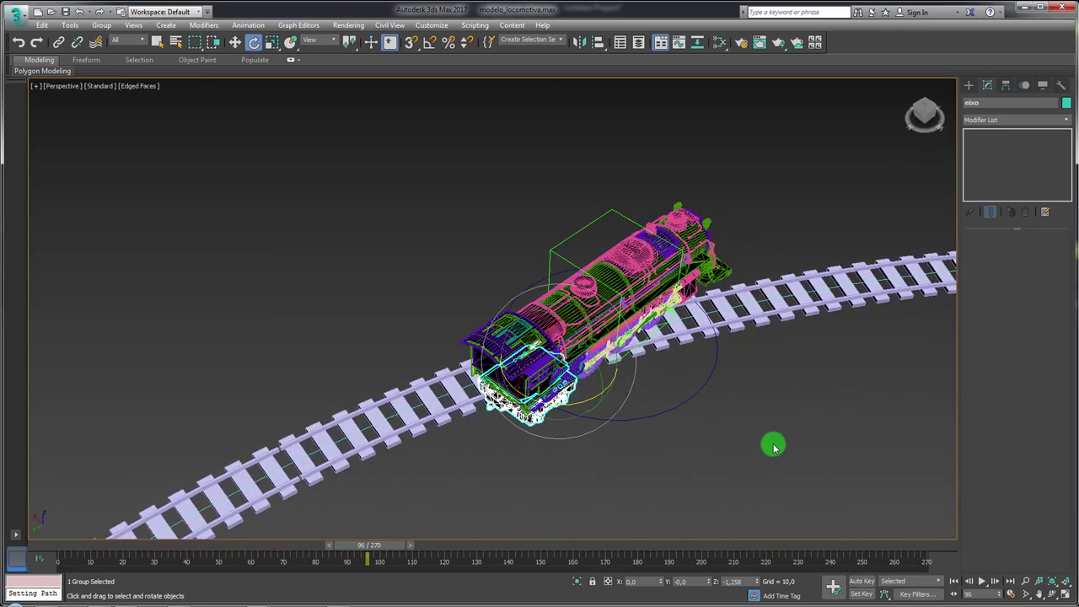
pyautogui.moveTo(801, 447); pyautogui.dragTo(667, 385)
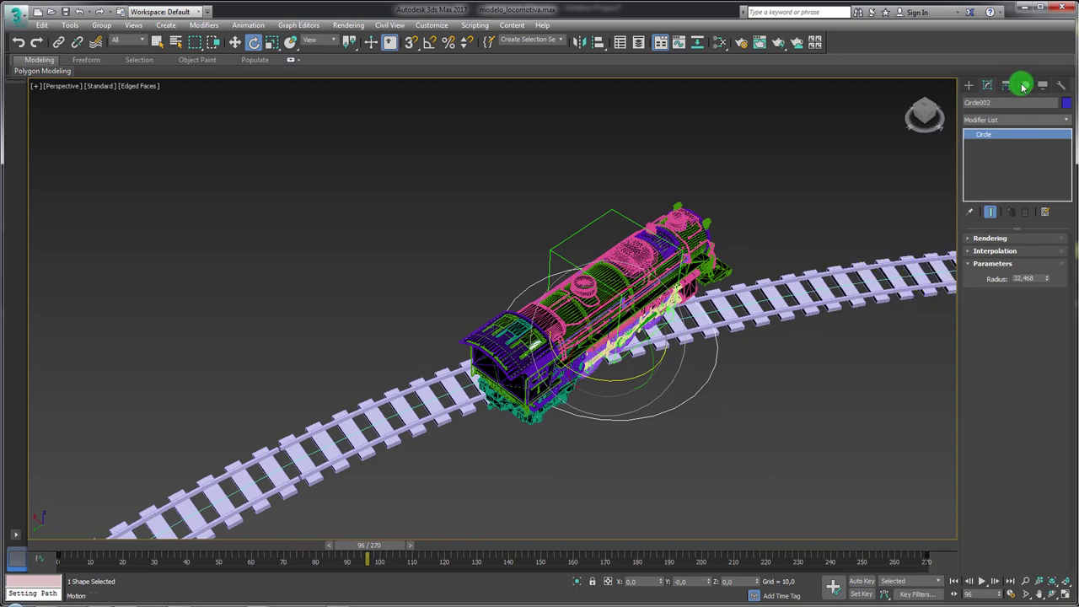
pyautogui.click(1023, 86)
pyautogui.click(1014, 318)
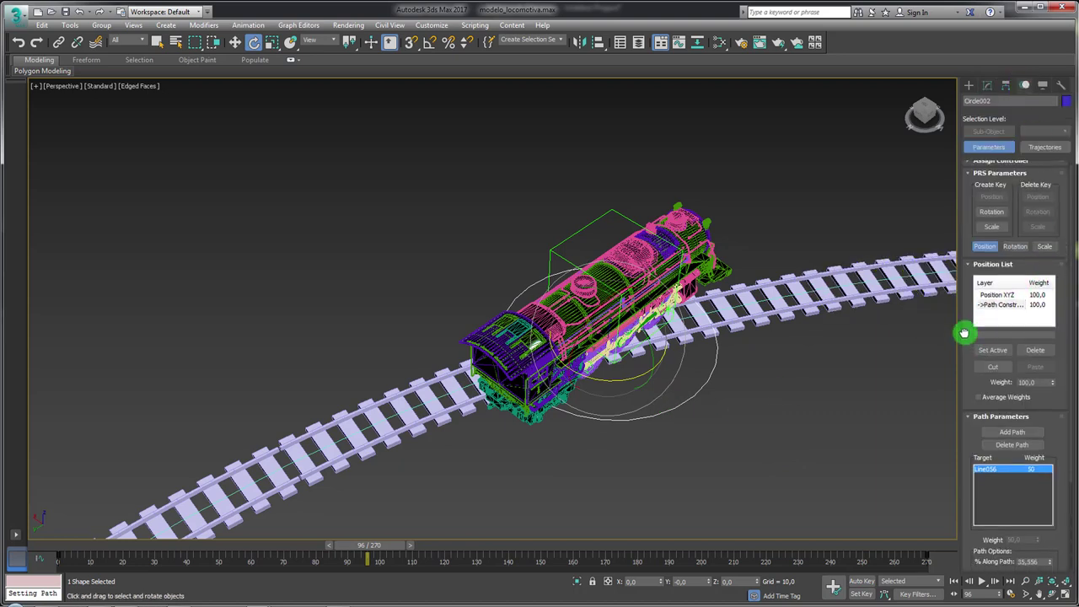
# - Enable Follow with Y axis and Flip, then view frame 93 through PhysCamera001
pyautogui.moveTo(975, 328); pyautogui.dragTo(967, 127)
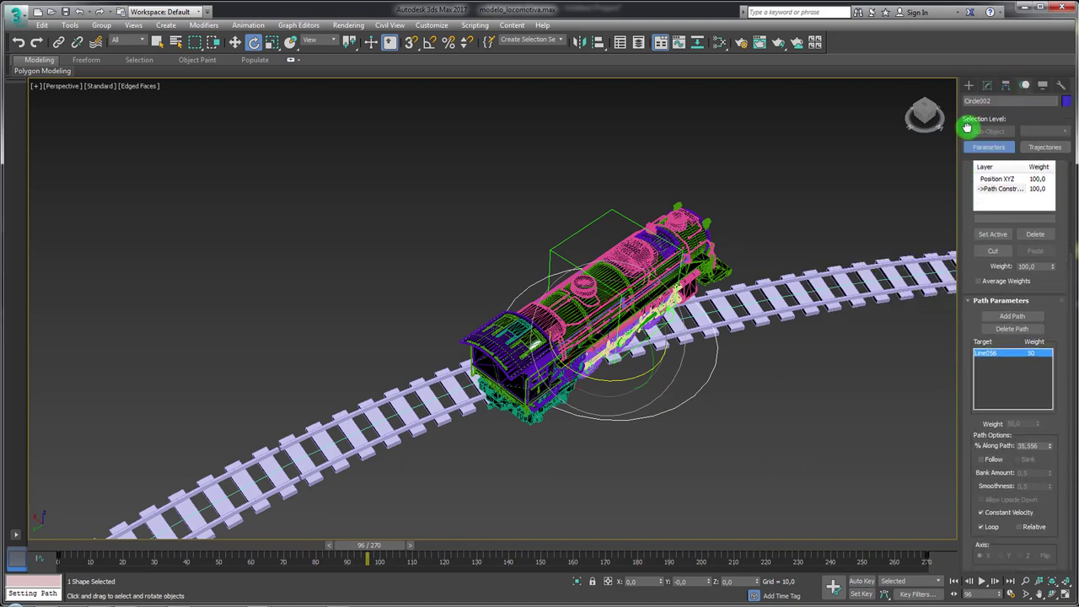
pyautogui.click(982, 460)
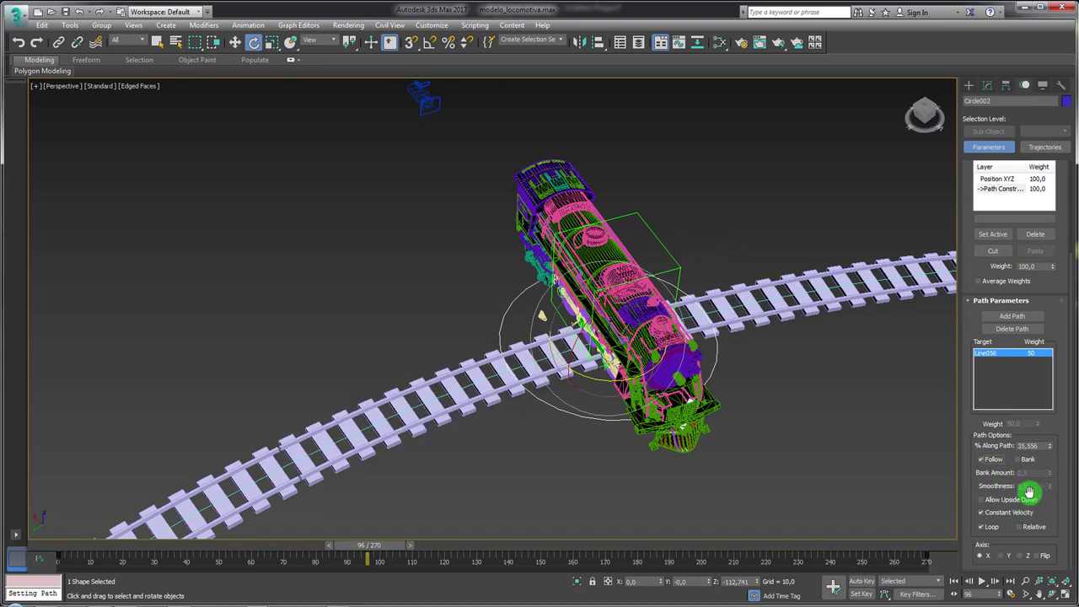
pyautogui.click(1016, 557)
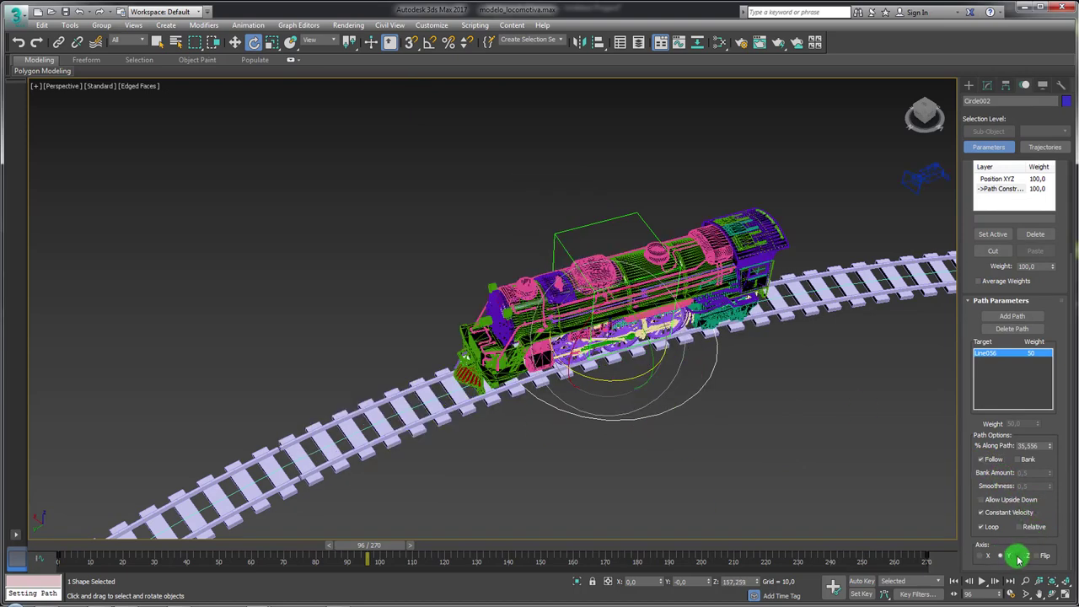
pyautogui.click(1010, 557)
pyautogui.click(1001, 556)
pyautogui.click(1037, 557)
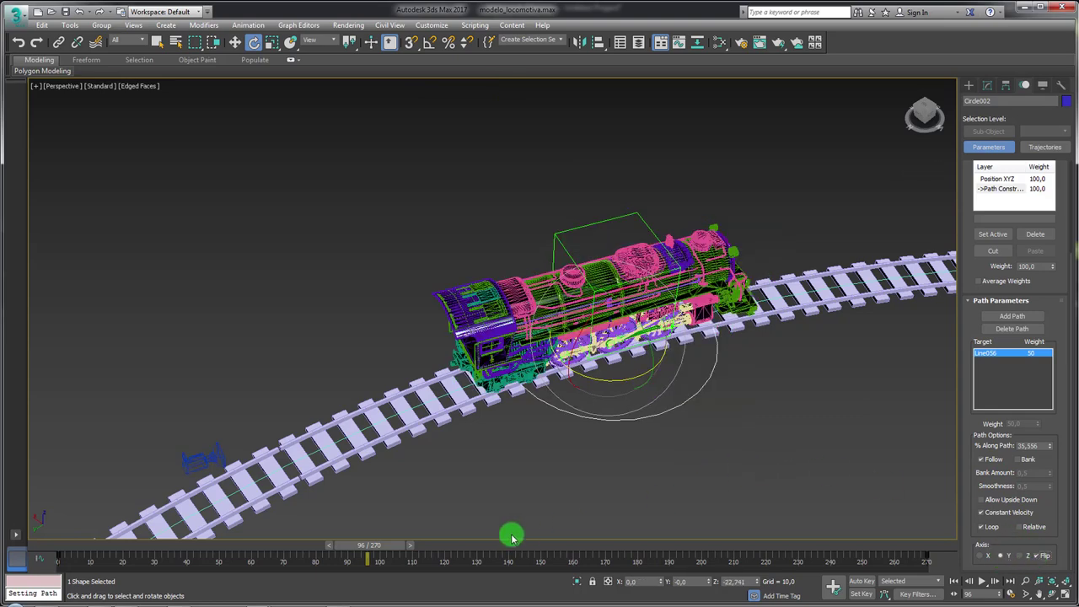
pyautogui.moveTo(387, 542); pyautogui.dragTo(378, 553)
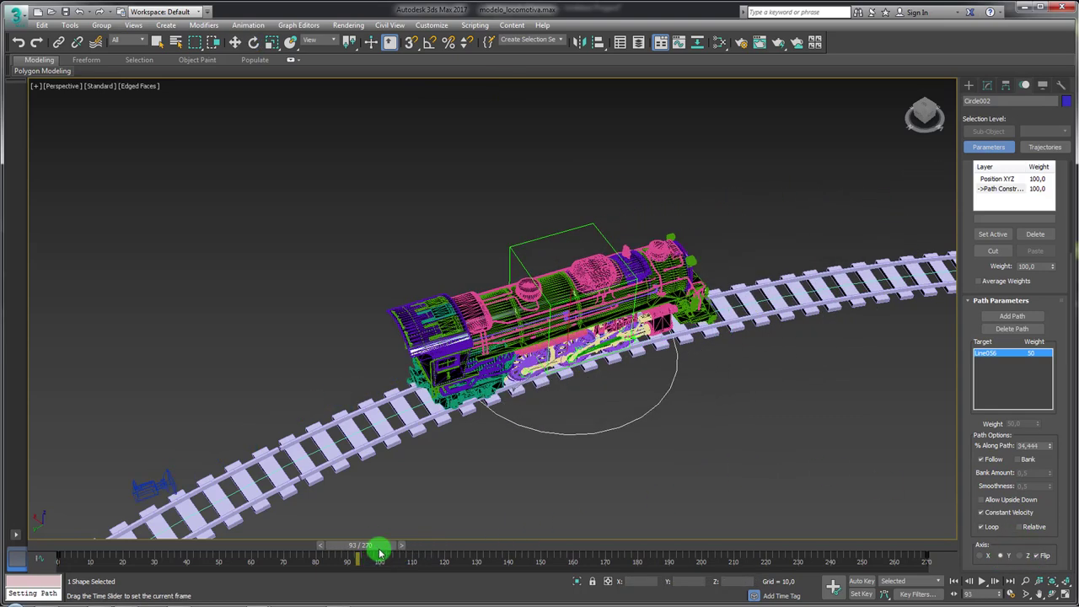
pyautogui.click(446, 463)
pyautogui.press('c')
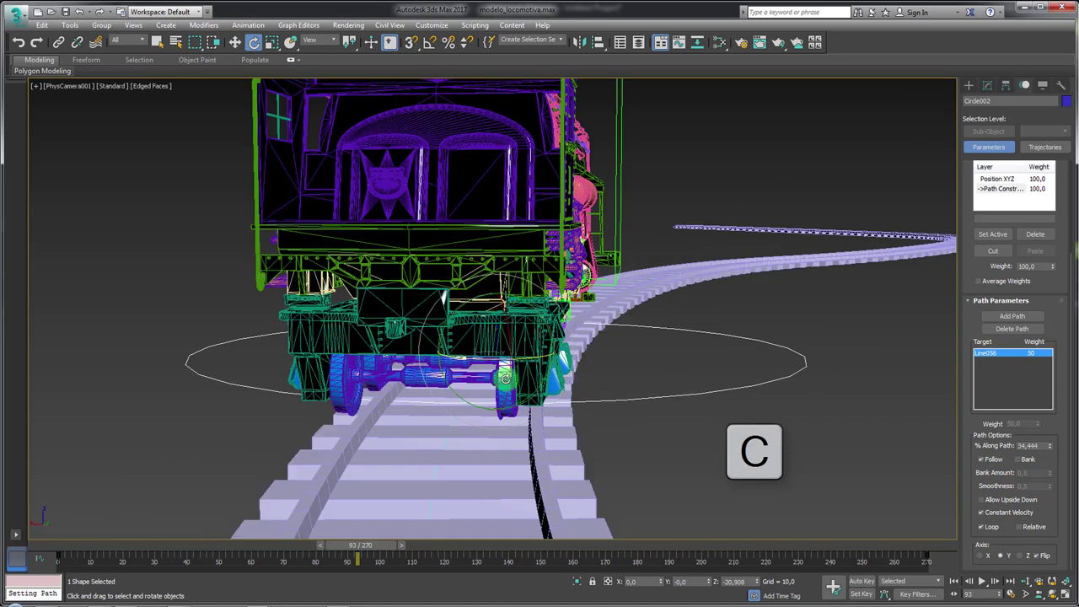
# - Select the eixo group, turn on Auto Key, and key its rotation at frames 93 and 134
pyautogui.click(542, 329)
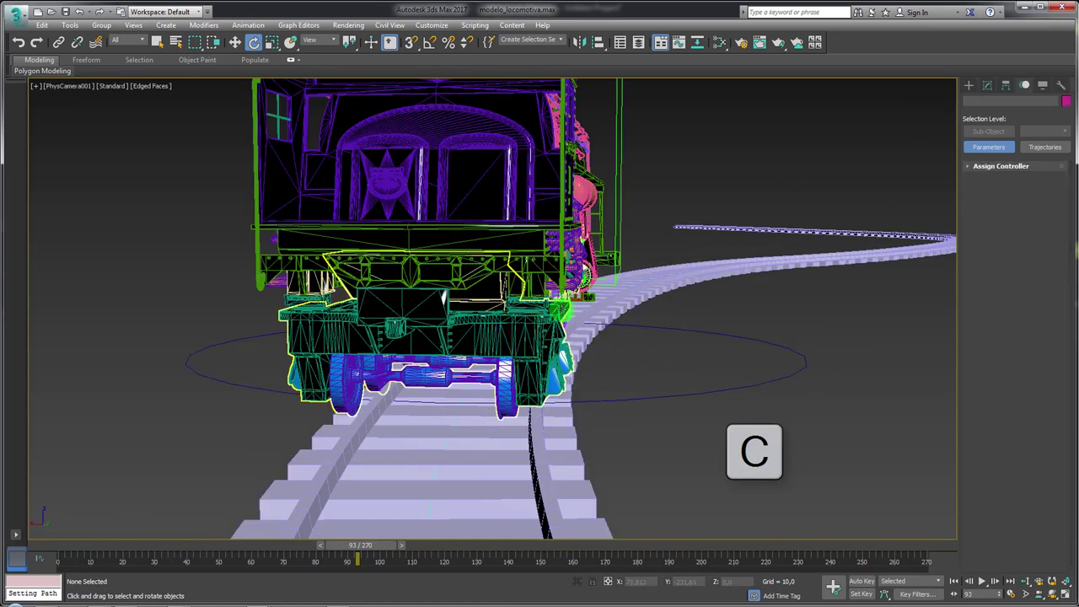
pyautogui.click(861, 582)
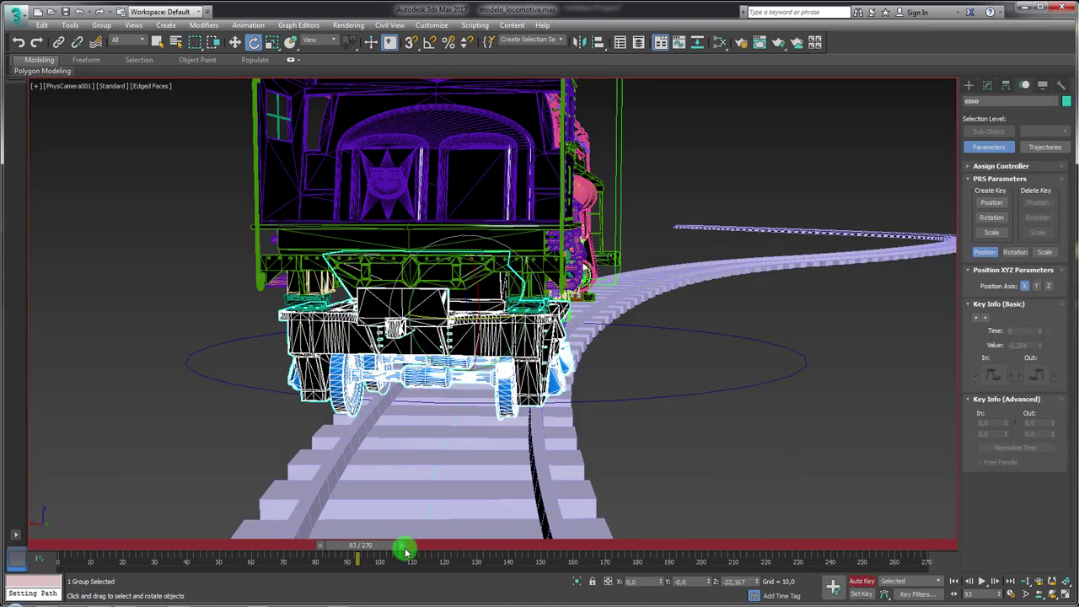
pyautogui.moveTo(455, 319); pyautogui.dragTo(387, 508)
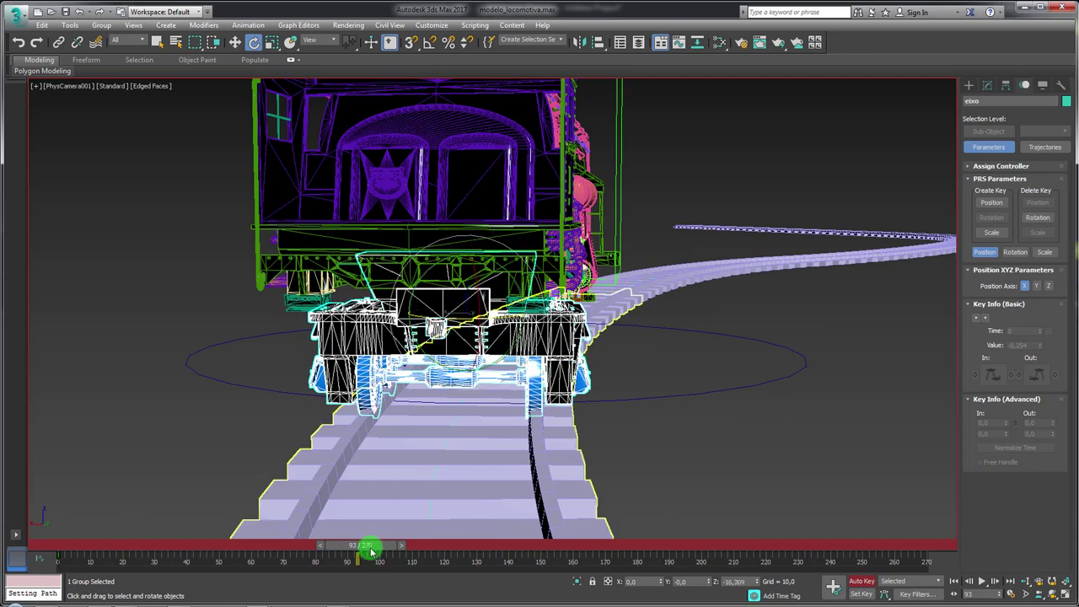
pyautogui.moveTo(371, 550); pyautogui.dragTo(489, 550)
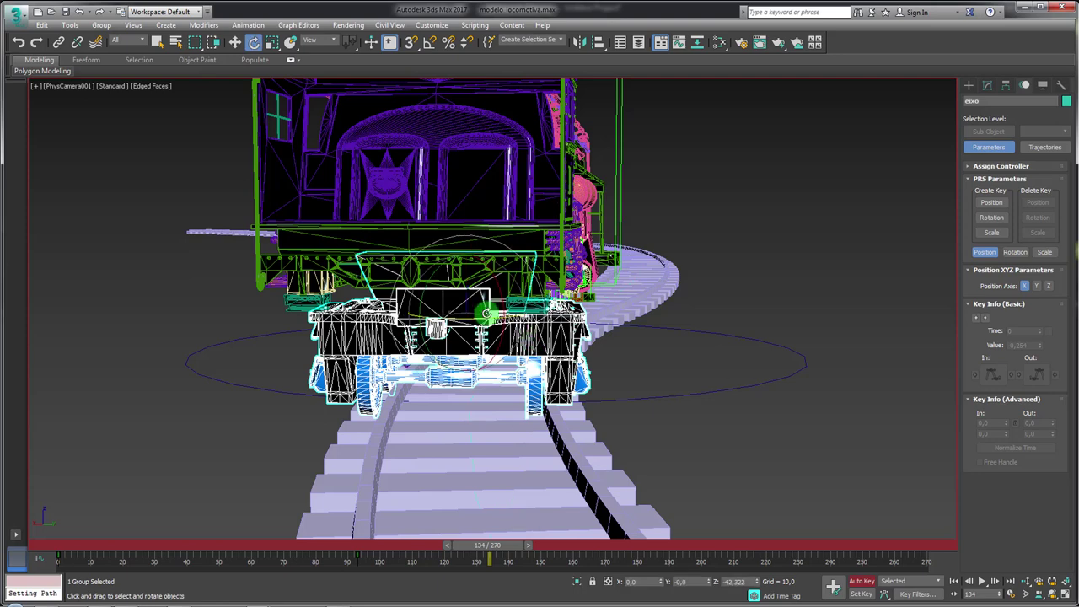
pyautogui.moveTo(472, 318); pyautogui.dragTo(475, 327)
# - Key the bogie's rotation at frames 173, 211 and 260 to follow the curves
pyautogui.click(620, 548)
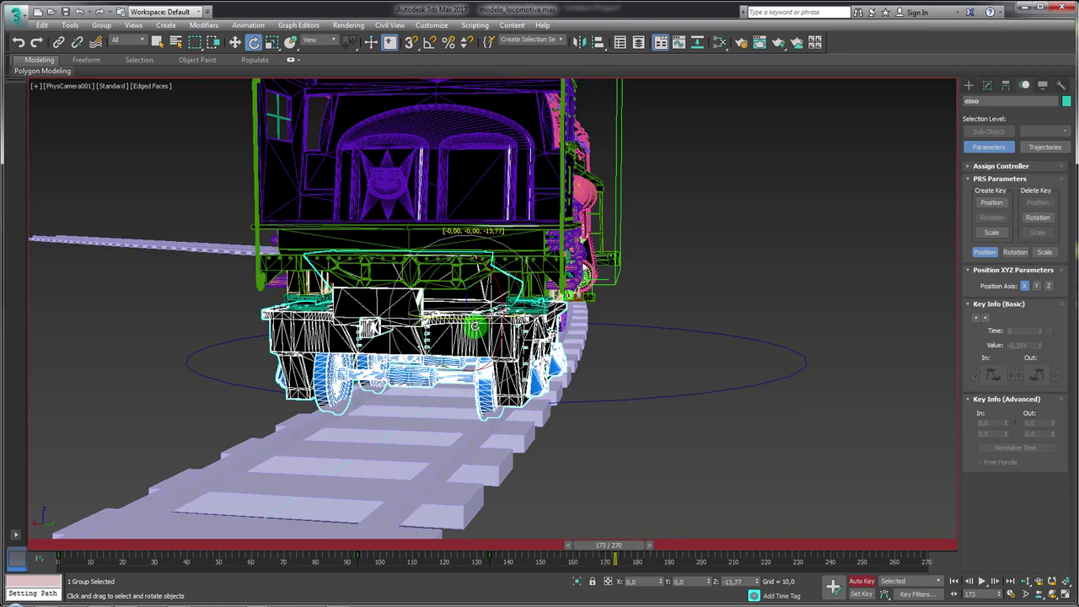
pyautogui.moveTo(621, 558); pyautogui.dragTo(736, 559)
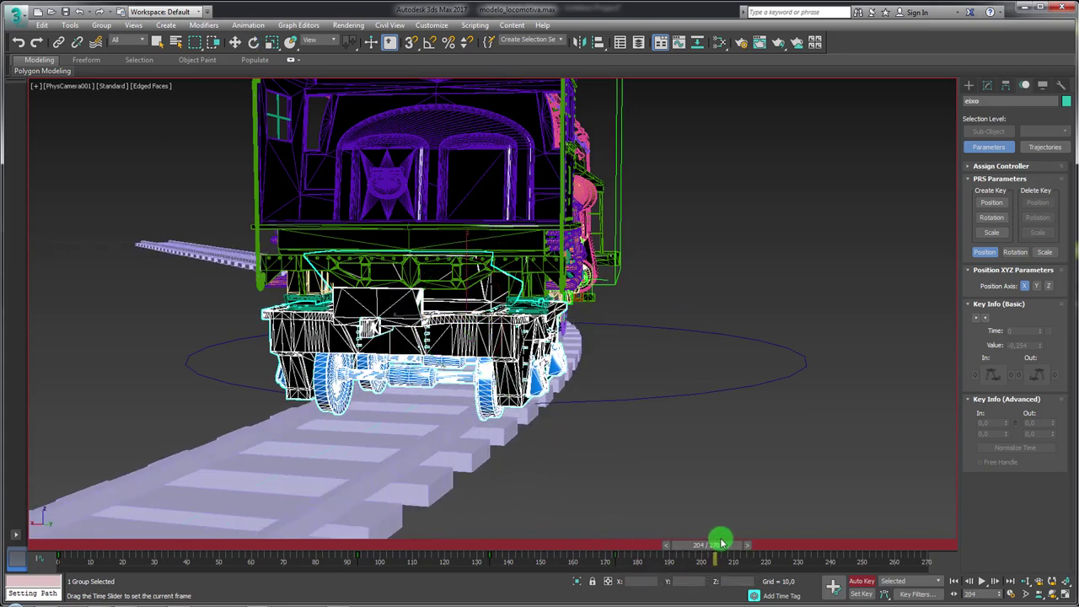
pyautogui.moveTo(495, 316); pyautogui.dragTo(473, 322)
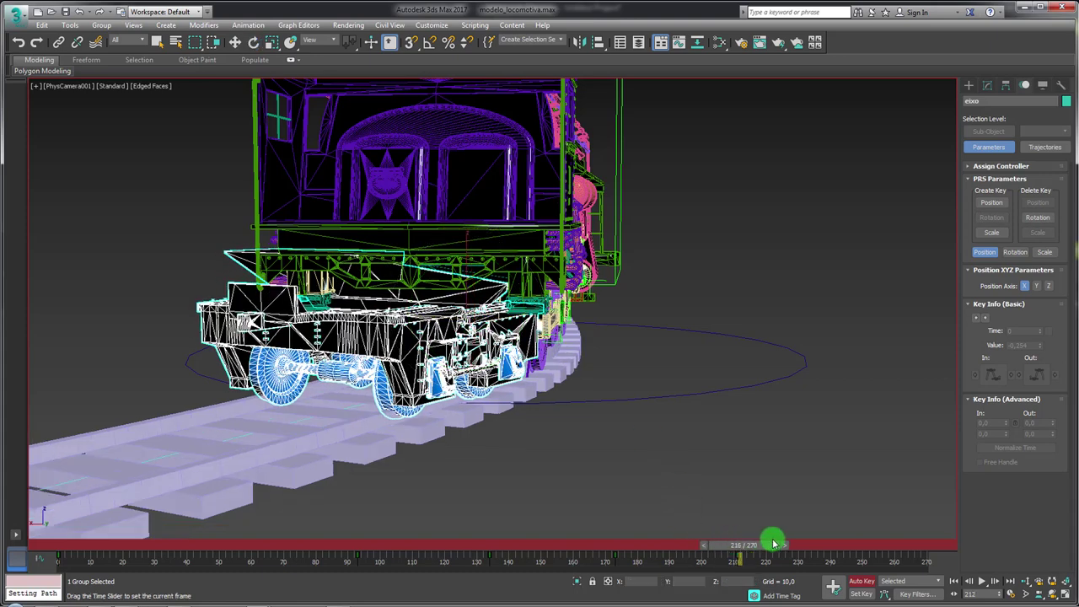
pyautogui.moveTo(723, 544); pyautogui.dragTo(885, 543)
pyautogui.click(418, 301)
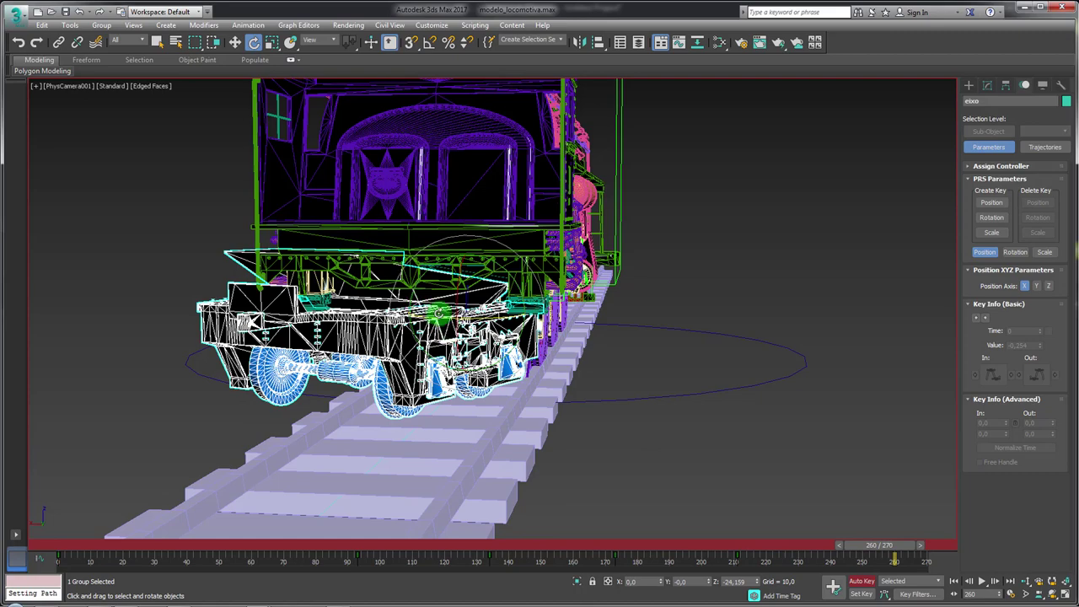
pyautogui.moveTo(436, 313); pyautogui.dragTo(465, 323)
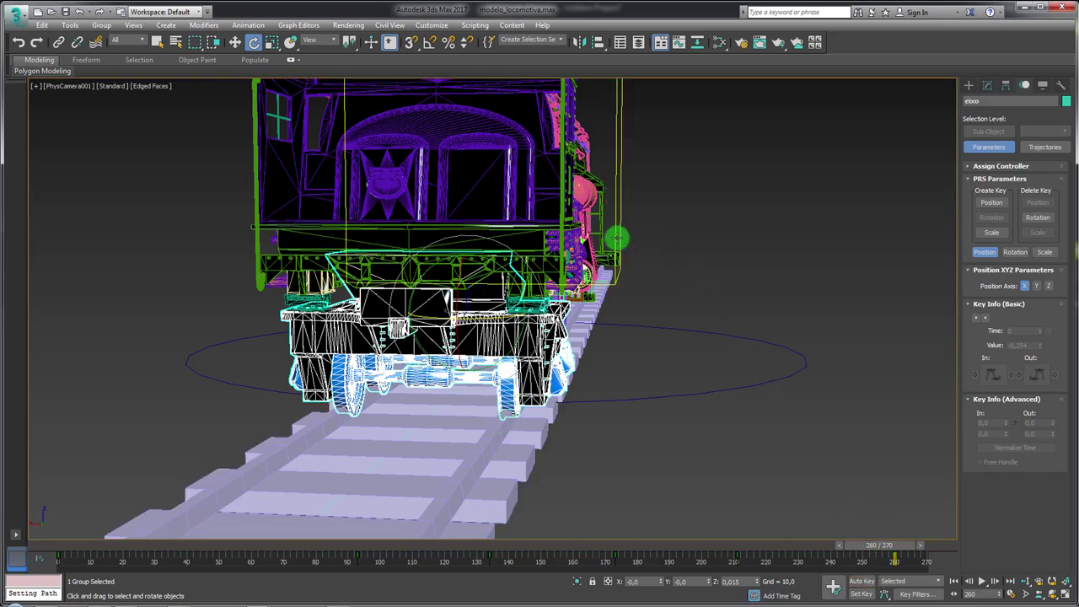
pyautogui.press('w')
pyautogui.click(497, 128)
# - Nudge Dummy015's height, reselect the eixo group with Auto Key on, and rewind to about frame 49
pyautogui.moveTo(495, 118); pyautogui.dragTo(512, 109)
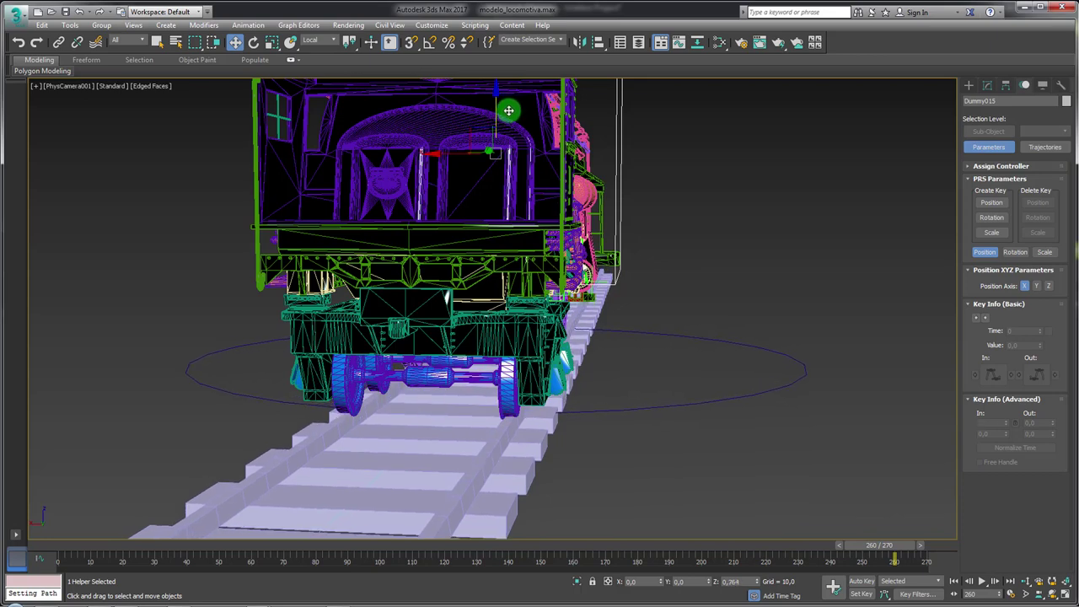
pyautogui.moveTo(511, 109); pyautogui.dragTo(506, 113)
pyautogui.click(686, 400)
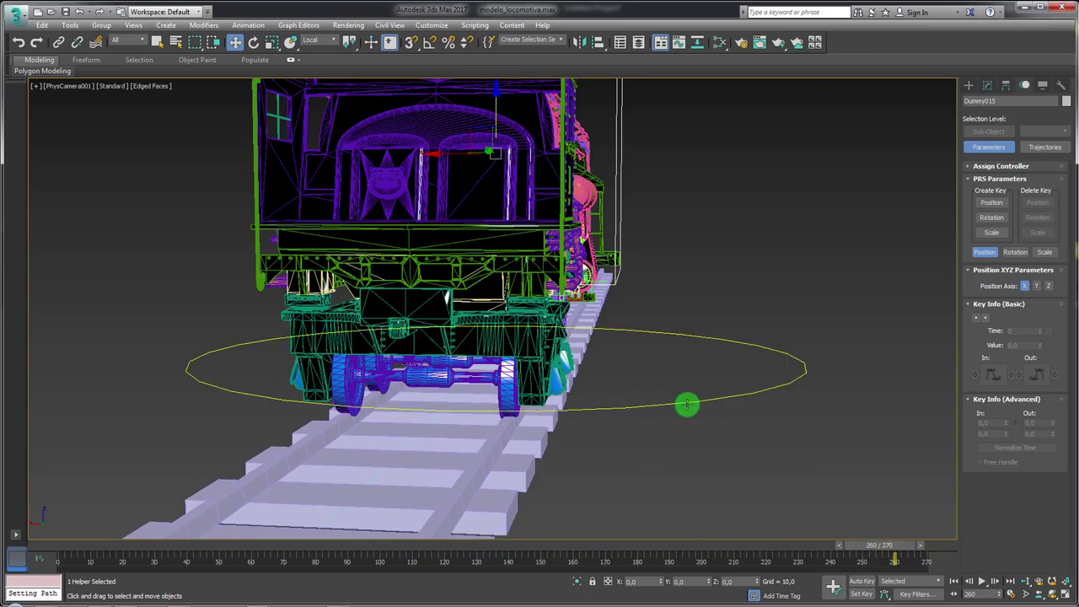
pyautogui.click(513, 329)
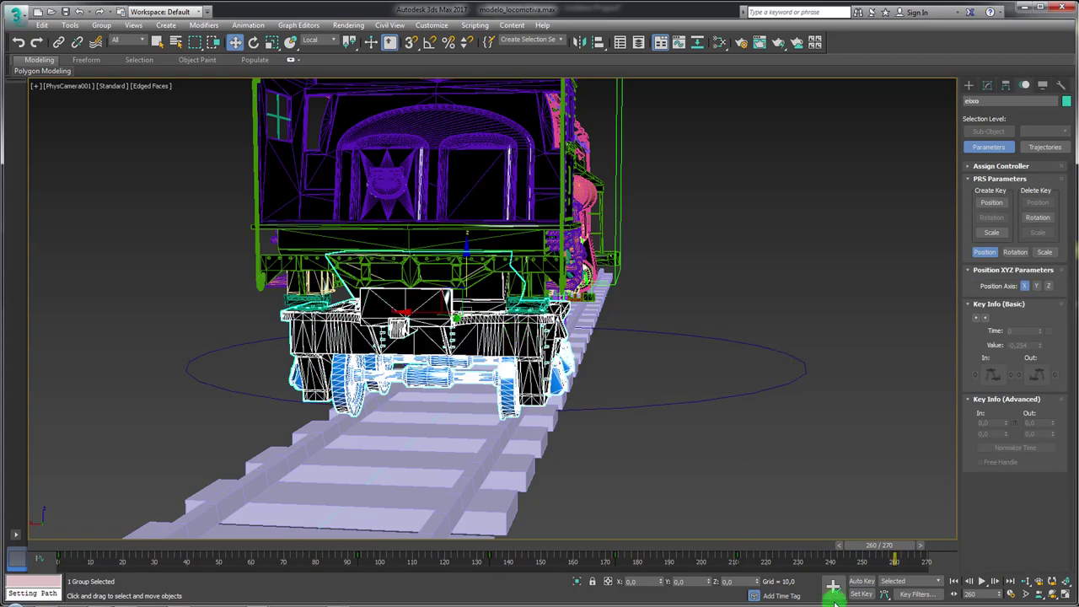
pyautogui.click(863, 582)
pyautogui.moveTo(896, 552)
pyautogui.mouseDown()
pyautogui.moveTo(24, 544)
pyautogui.moveTo(224, 531)
pyautogui.moveTo(241, 520)
pyautogui.mouseUp()
# - Key the bogie's Z rotation at frames 50, 72 and 114 along the curve
pyautogui.press('w')
pyautogui.press('e')
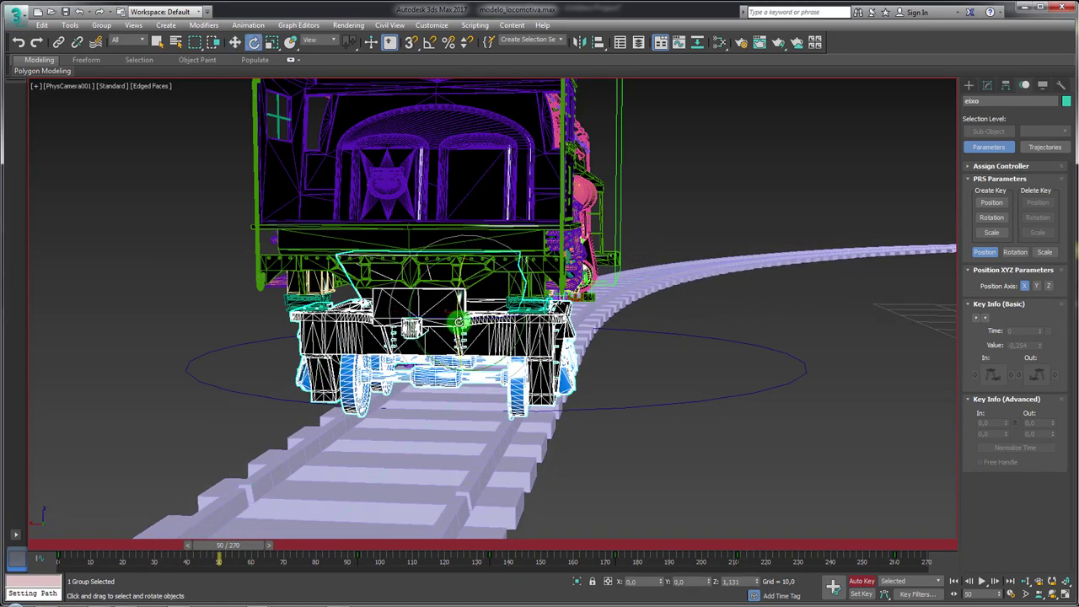
pyautogui.moveTo(478, 318); pyautogui.dragTo(447, 333)
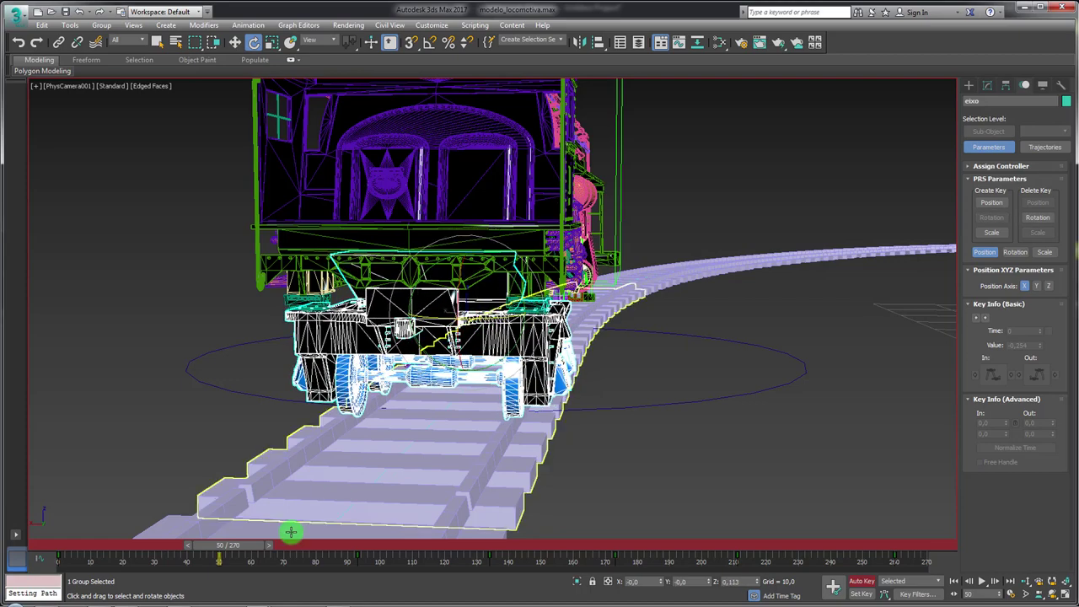
pyautogui.moveTo(244, 547); pyautogui.dragTo(315, 532)
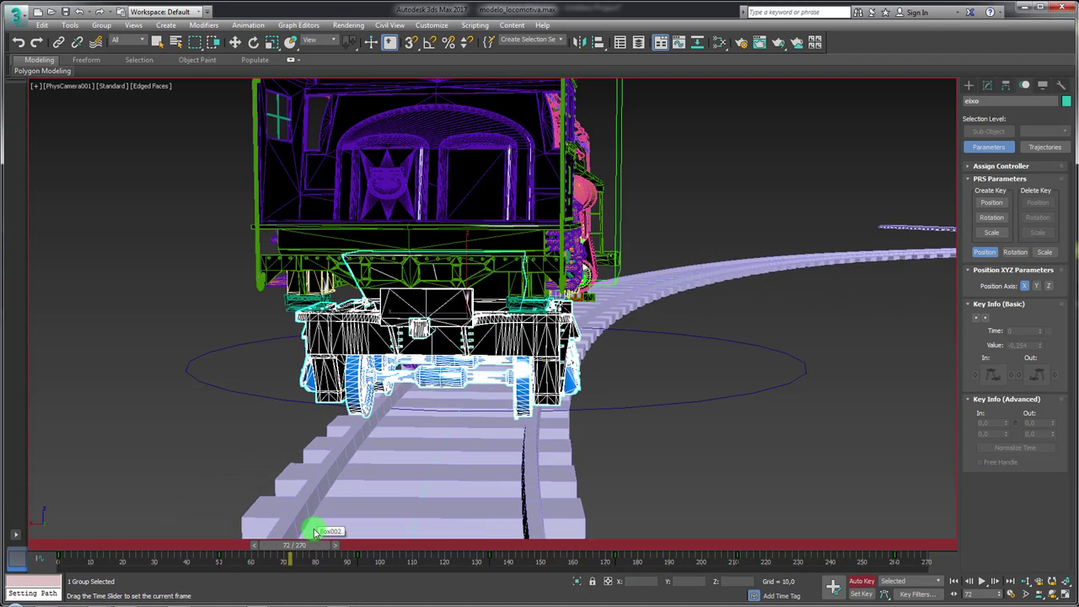
pyautogui.moveTo(441, 320); pyautogui.dragTo(274, 587)
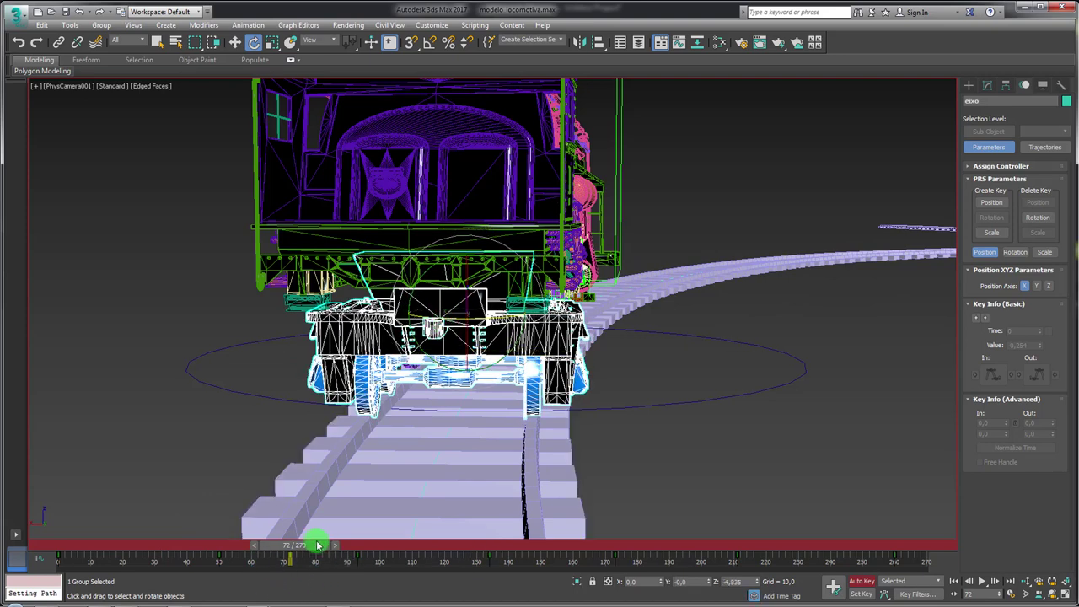
pyautogui.moveTo(313, 544); pyautogui.dragTo(450, 540)
pyautogui.press('e')
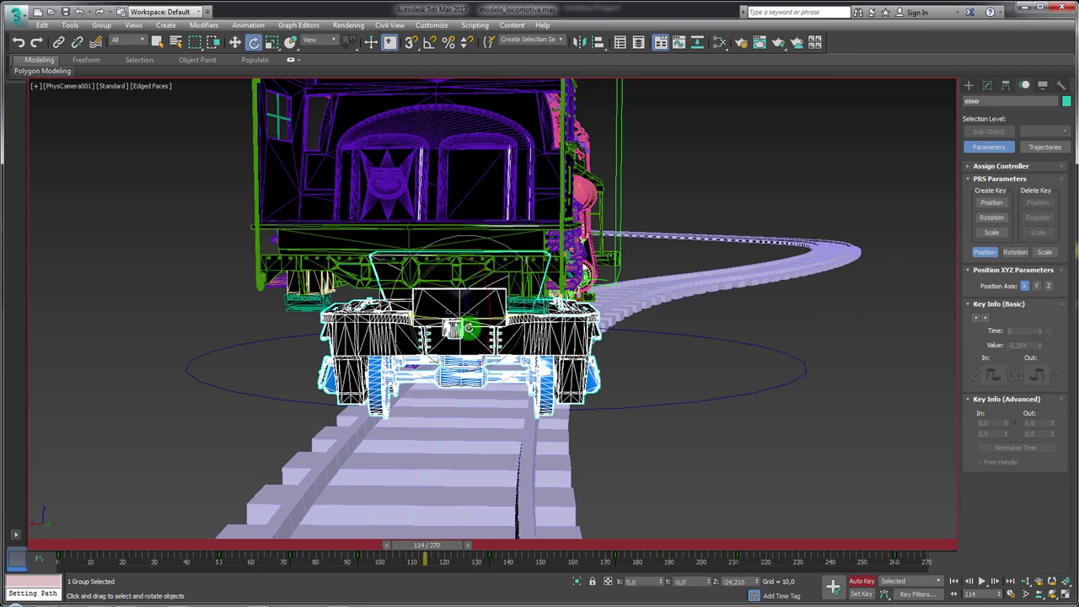
pyautogui.moveTo(456, 323); pyautogui.dragTo(455, 320)
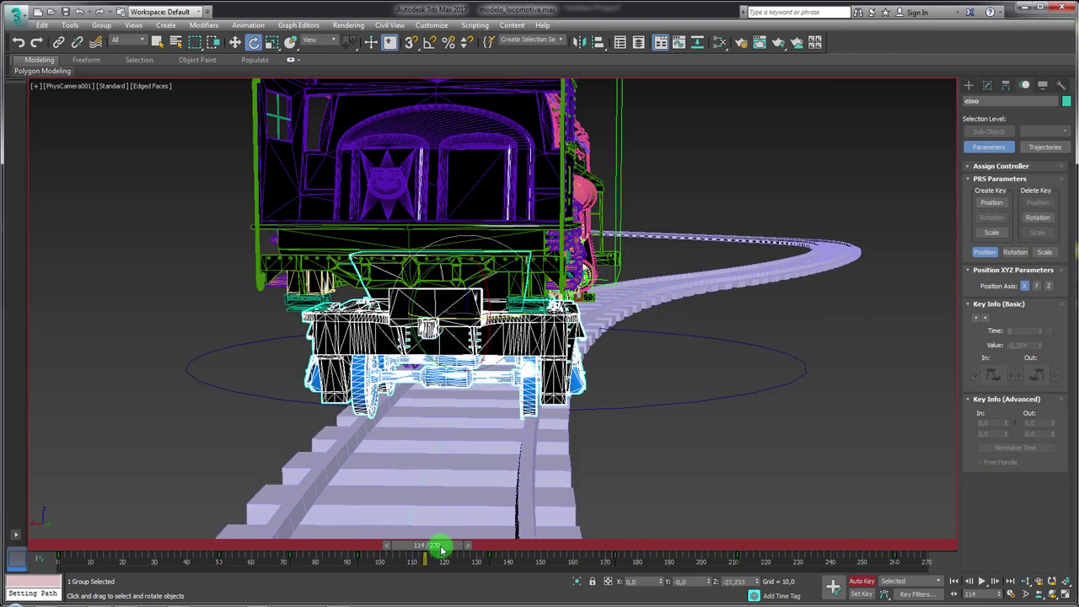
# - Key the bogie's rotation at frames 154, about 190, 237 and 250 to match the rails
pyautogui.moveTo(435, 544)
pyautogui.mouseDown()
pyautogui.moveTo(567, 545)
pyautogui.moveTo(564, 517)
pyautogui.mouseUp()
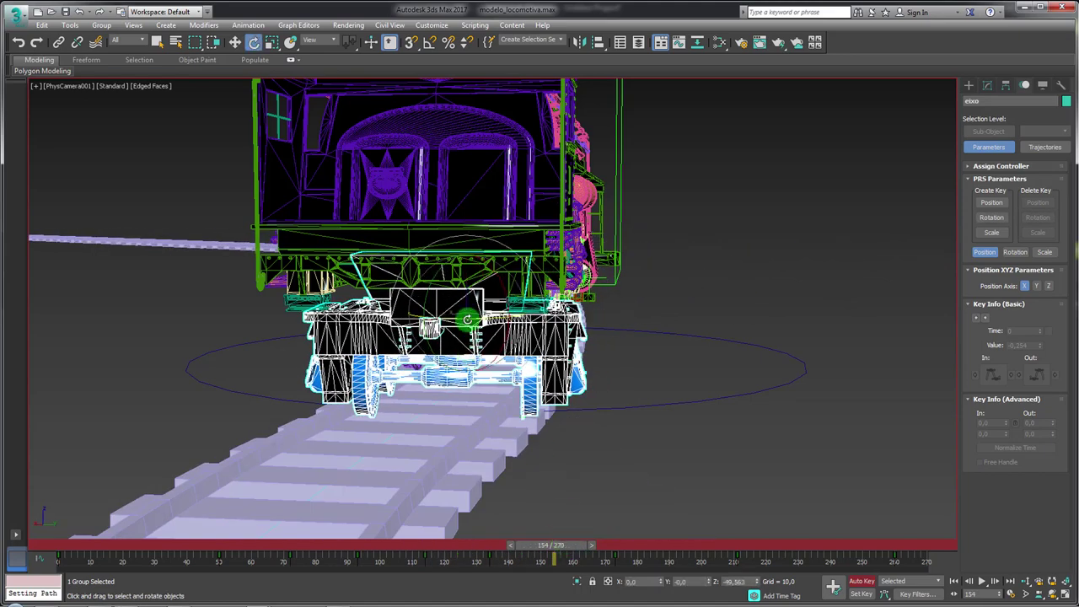
pyautogui.moveTo(467, 319); pyautogui.dragTo(459, 322)
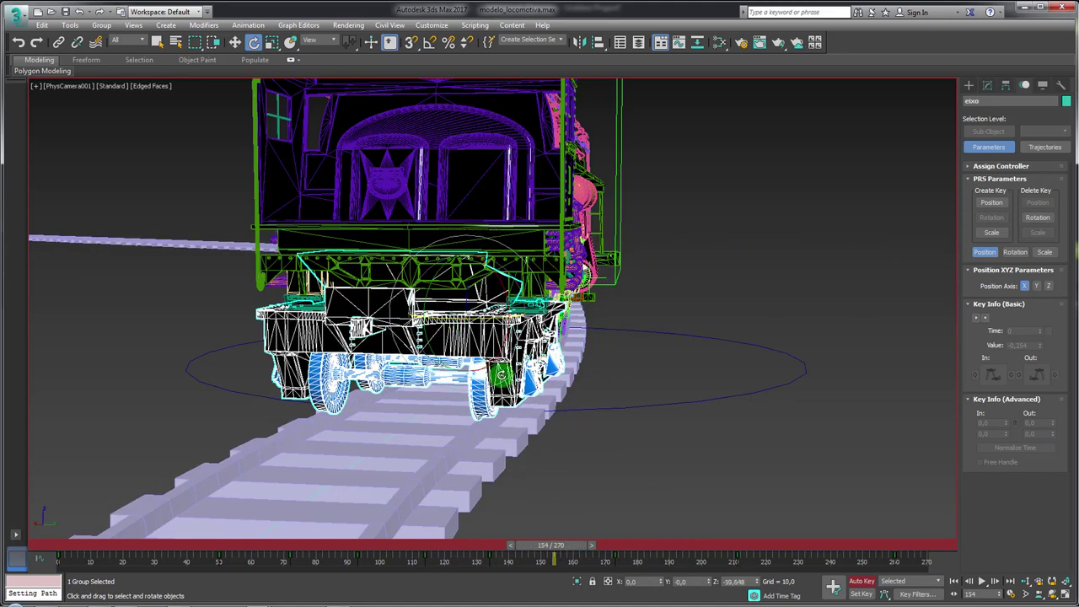
pyautogui.moveTo(533, 556); pyautogui.dragTo(672, 539)
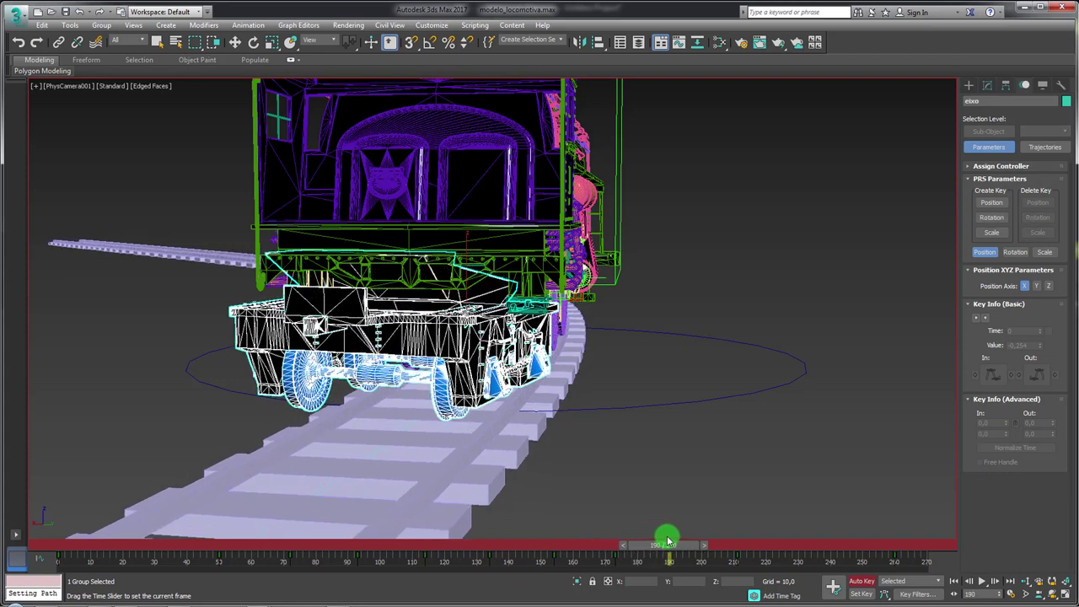
pyautogui.press('e')
pyautogui.moveTo(450, 321); pyautogui.dragTo(462, 317)
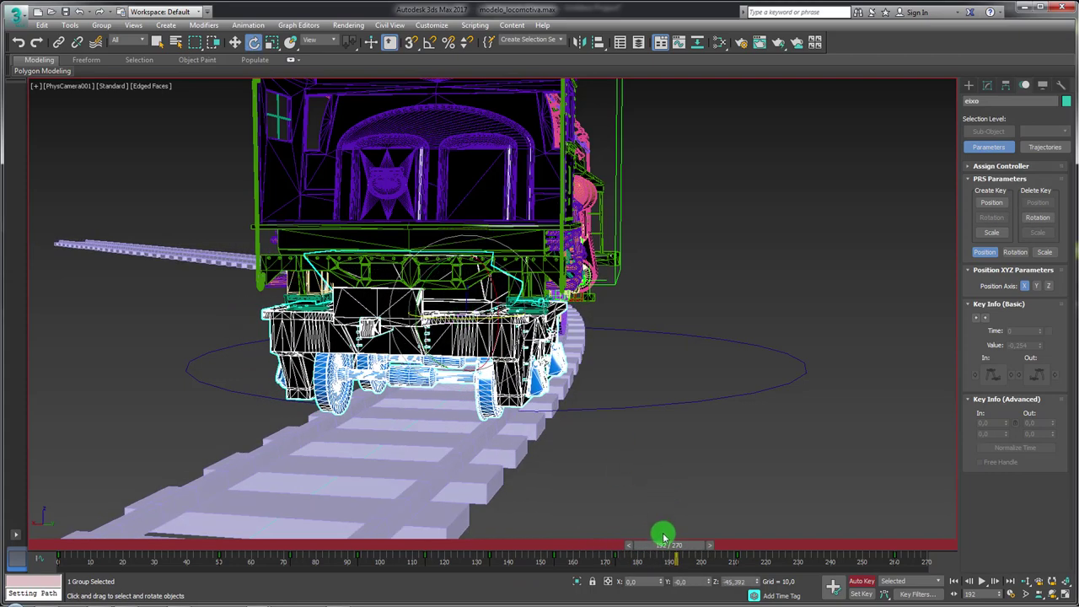
pyautogui.moveTo(672, 548); pyautogui.dragTo(812, 547)
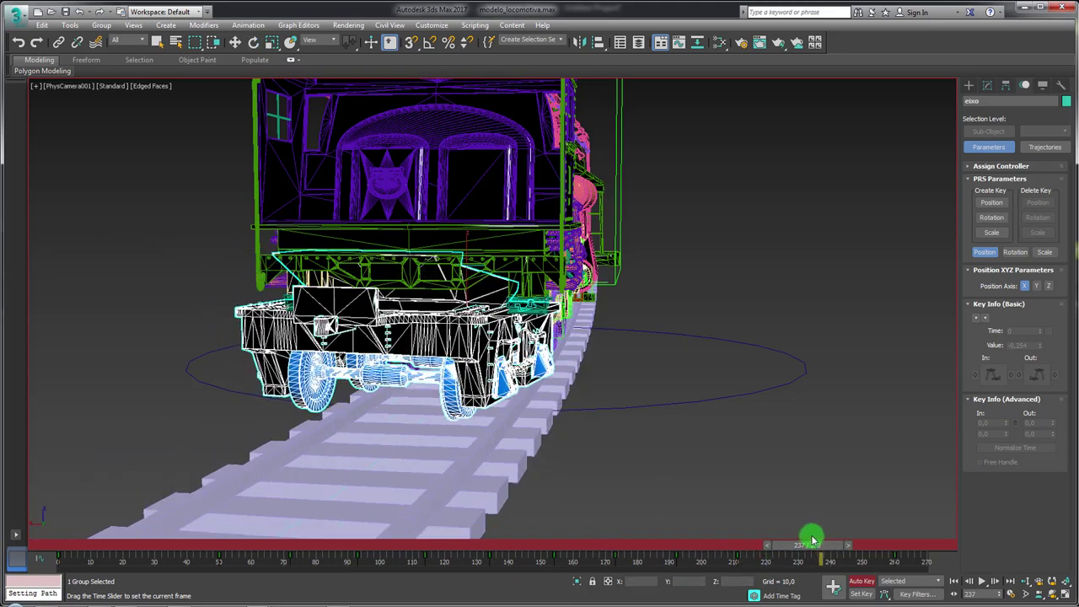
pyautogui.moveTo(432, 318); pyautogui.dragTo(442, 316)
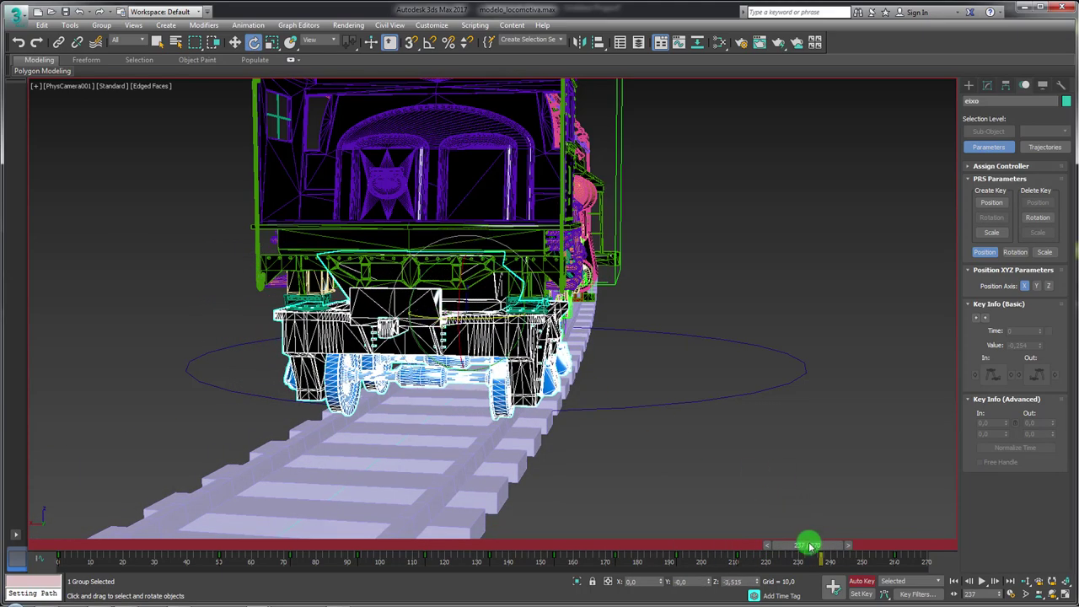
pyautogui.moveTo(809, 546); pyautogui.dragTo(848, 545)
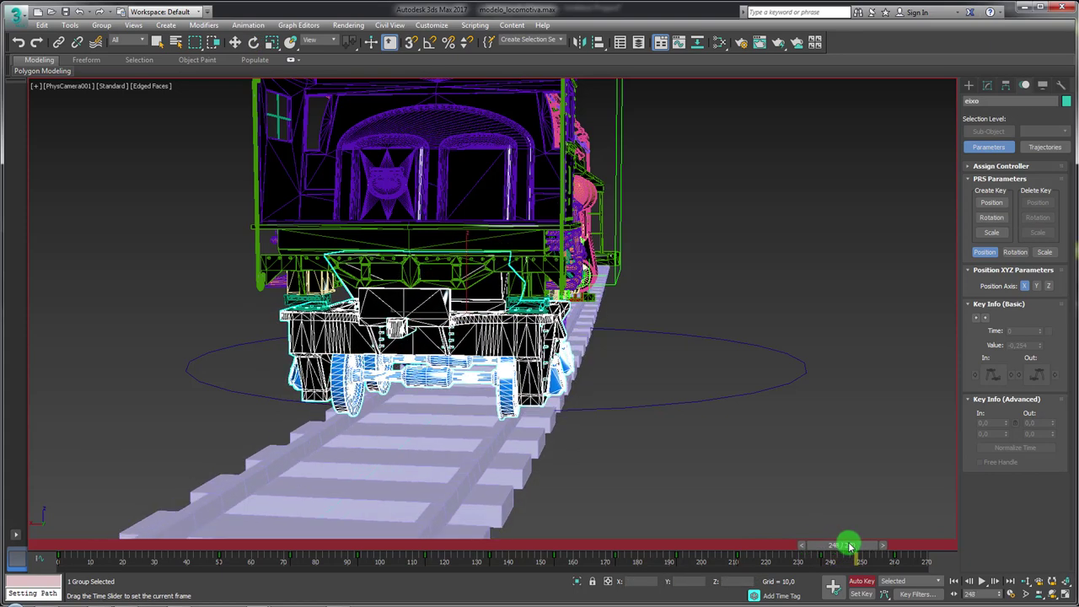
pyautogui.press('e')
pyautogui.moveTo(493, 319); pyautogui.dragTo(490, 319)
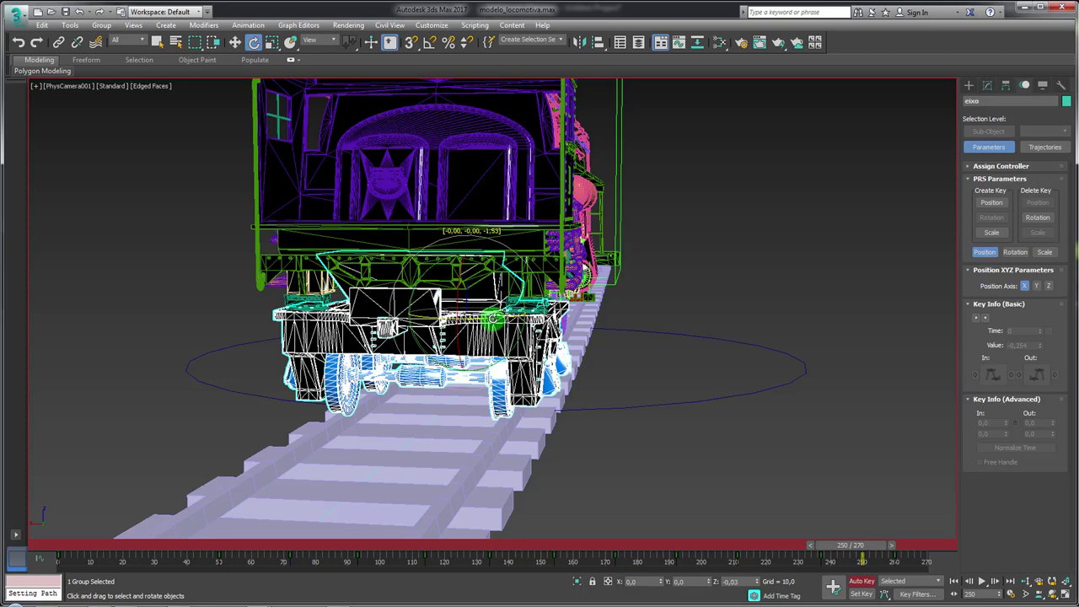
pyautogui.moveTo(492, 319); pyautogui.dragTo(490, 319)
# - Refine the bogie's rotation keys at frames 224, 202 and 206
pyautogui.moveTo(858, 549); pyautogui.dragTo(769, 546)
pyautogui.moveTo(476, 321); pyautogui.dragTo(485, 318)
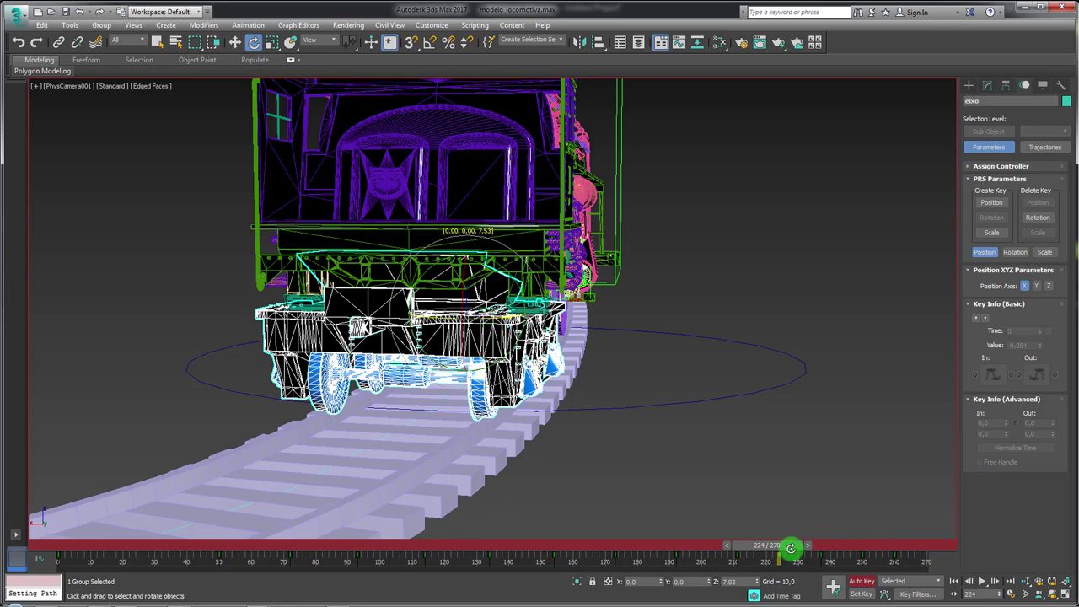
pyautogui.moveTo(791, 549)
pyautogui.mouseDown()
pyautogui.moveTo(701, 549)
pyautogui.moveTo(727, 543)
pyautogui.mouseUp()
pyautogui.press('e')
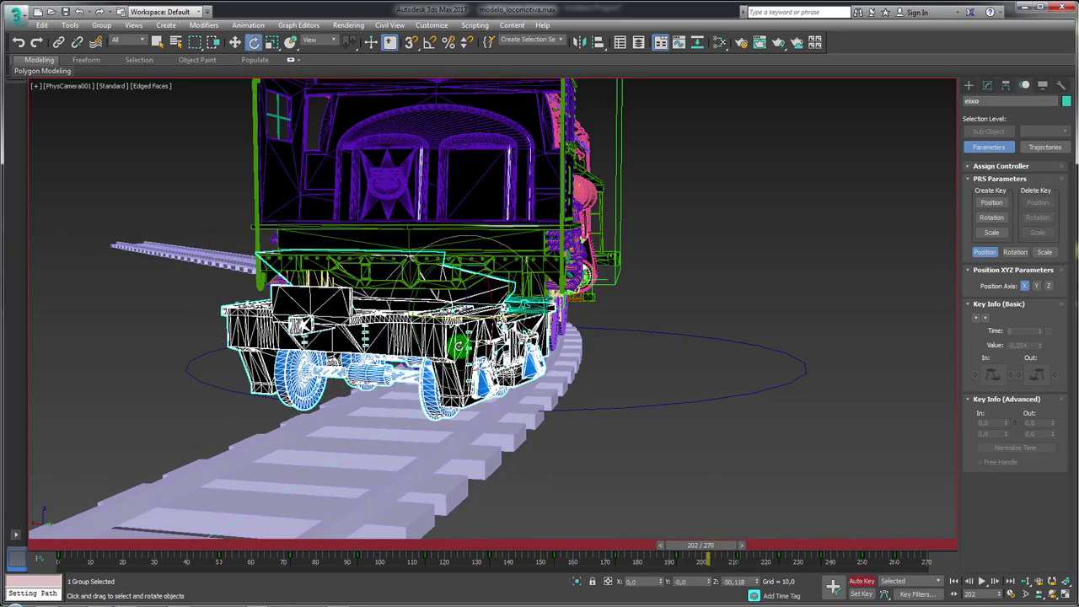
pyautogui.moveTo(455, 278); pyautogui.dragTo(493, 278)
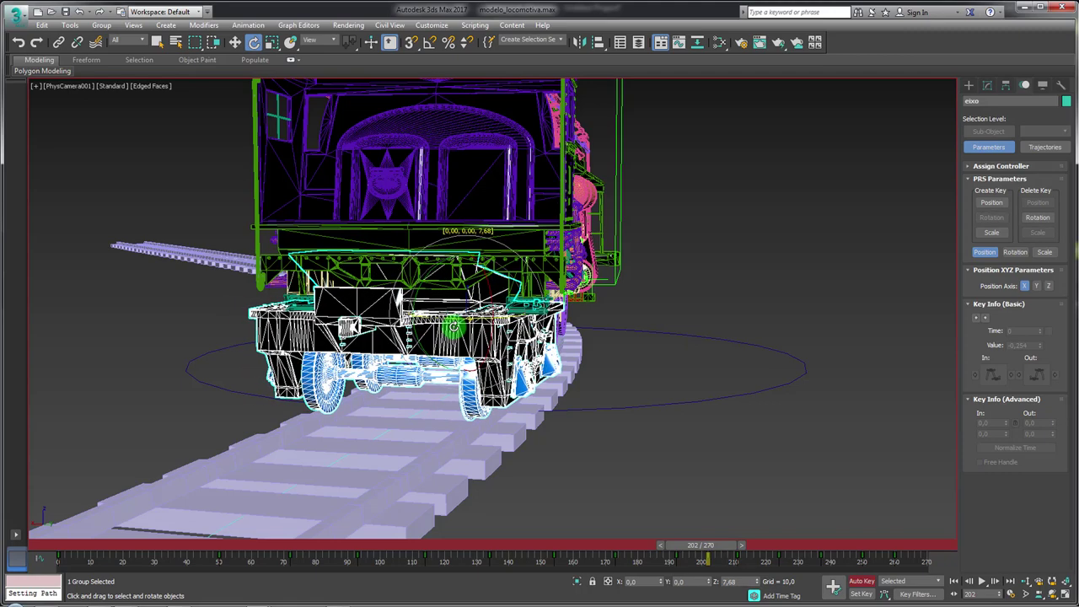
pyautogui.moveTo(708, 548); pyautogui.dragTo(720, 546)
pyautogui.moveTo(473, 278); pyautogui.dragTo(485, 278)
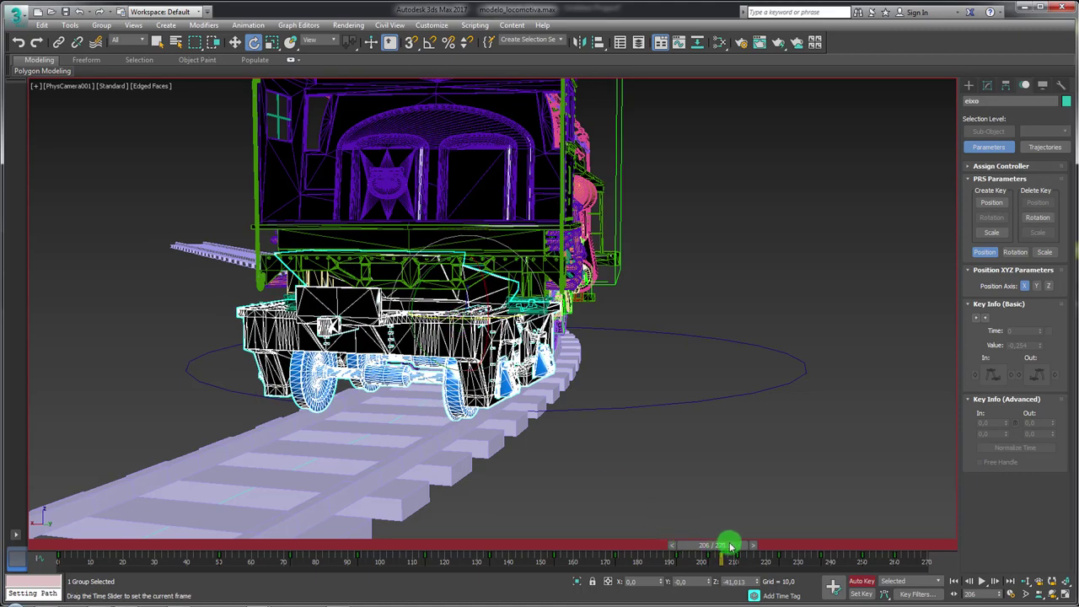
# - Key the bogie at frames 217 and 230, then view the whole track in Perspective at frame 1
pyautogui.moveTo(744, 546); pyautogui.dragTo(758, 544)
pyautogui.press('e')
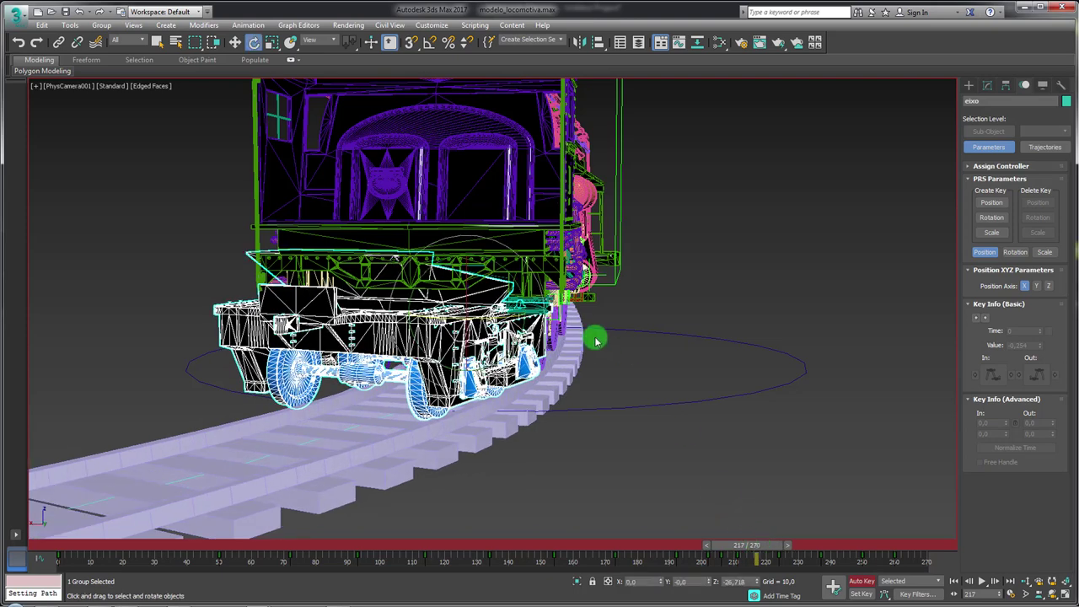
pyautogui.moveTo(472, 278); pyautogui.dragTo(476, 278)
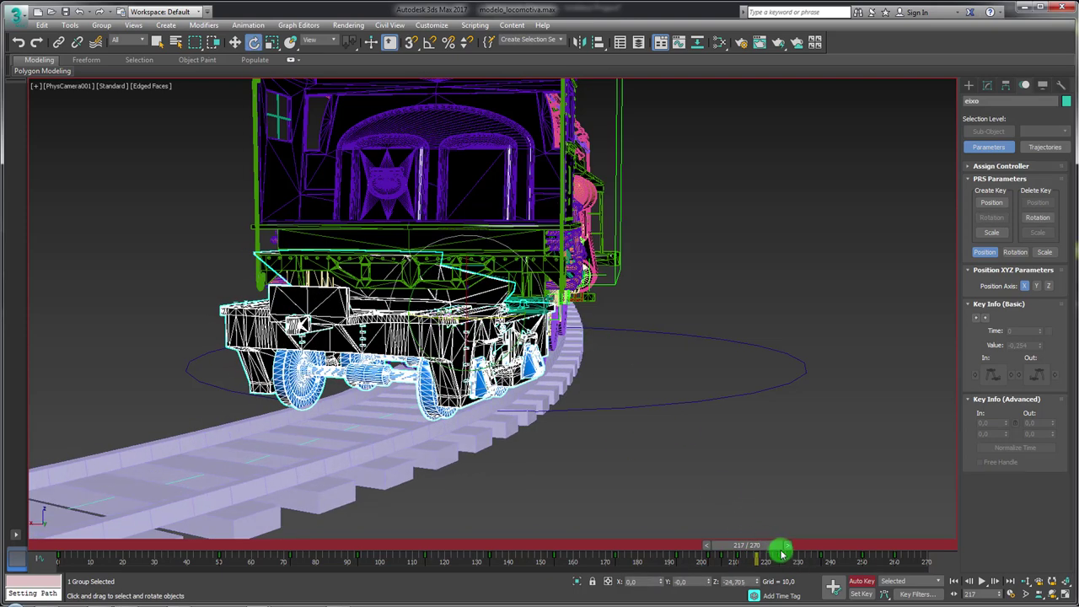
pyautogui.moveTo(807, 546); pyautogui.dragTo(805, 548)
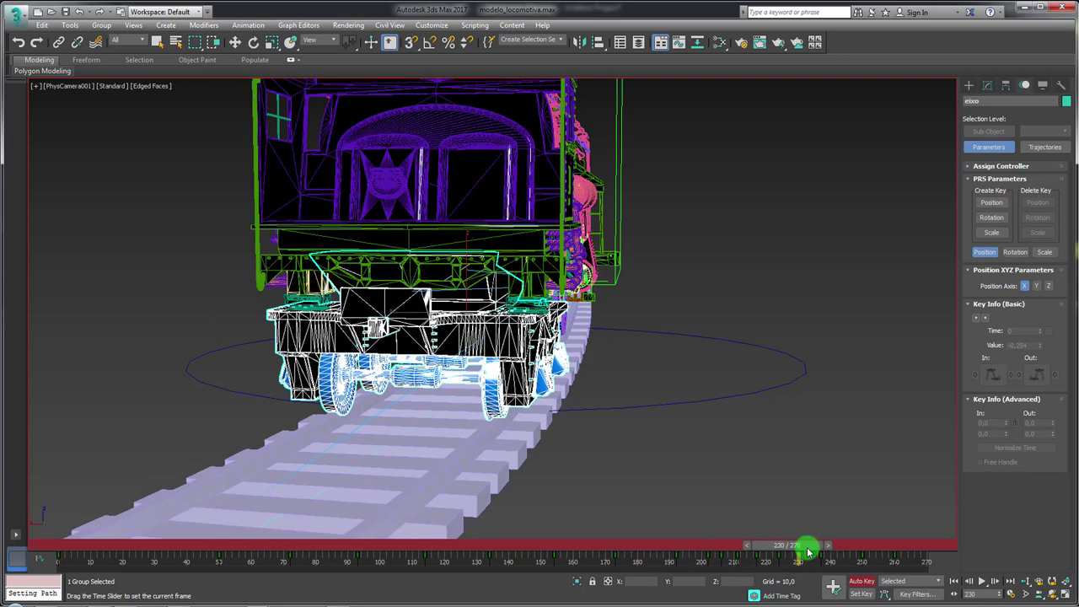
pyautogui.moveTo(453, 315); pyautogui.dragTo(445, 320)
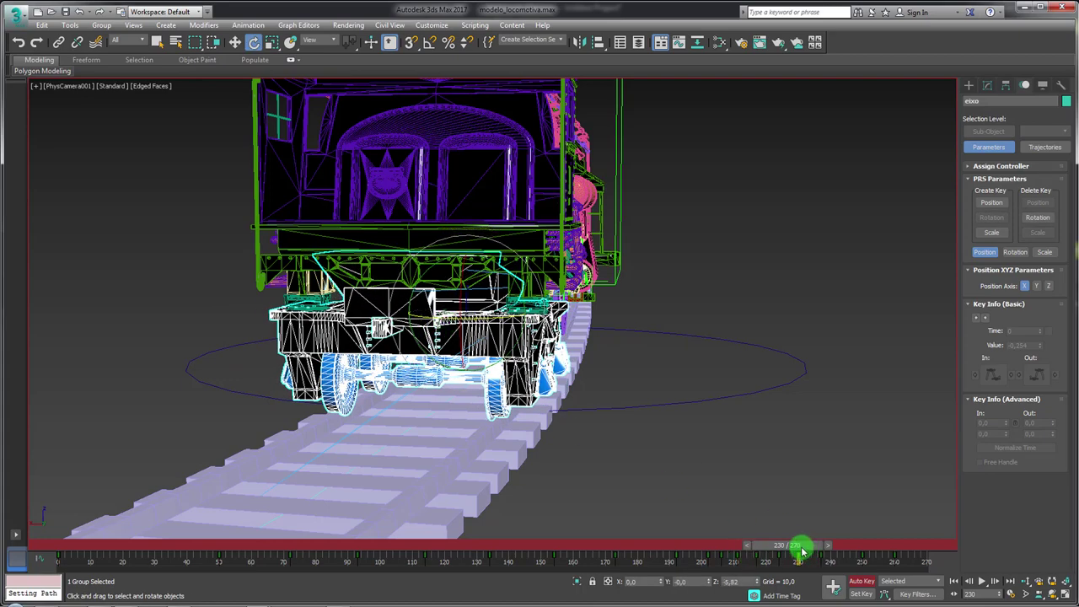
pyautogui.press('Home')
pyautogui.press('p')
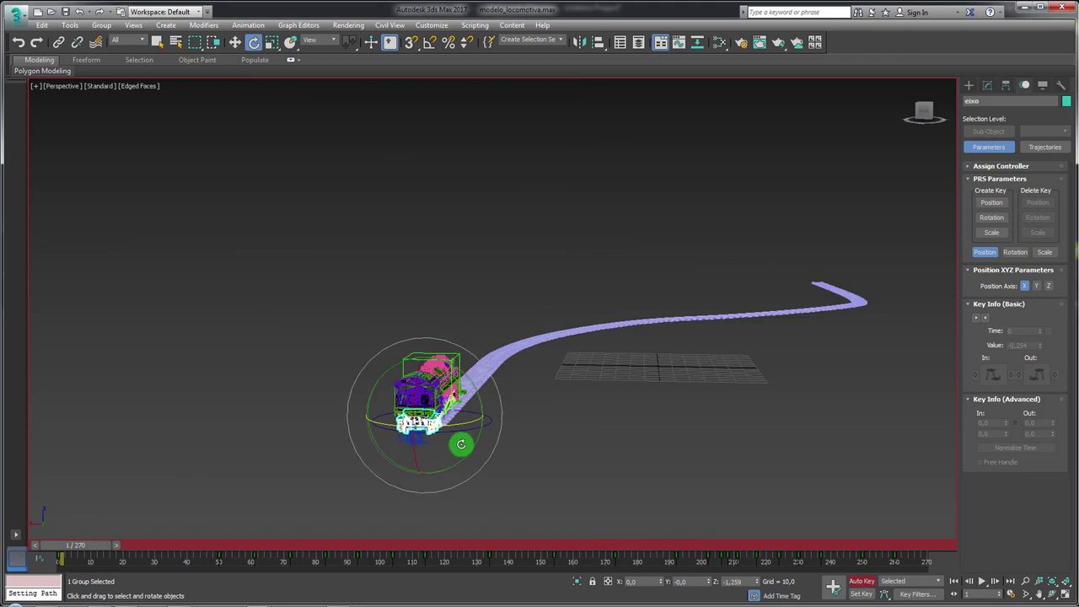
# - Turn off Auto Key so camera adjustments are no longer keyframed
pyautogui.moveTo(285, 469); pyautogui.dragTo(315, 469, button='middle')
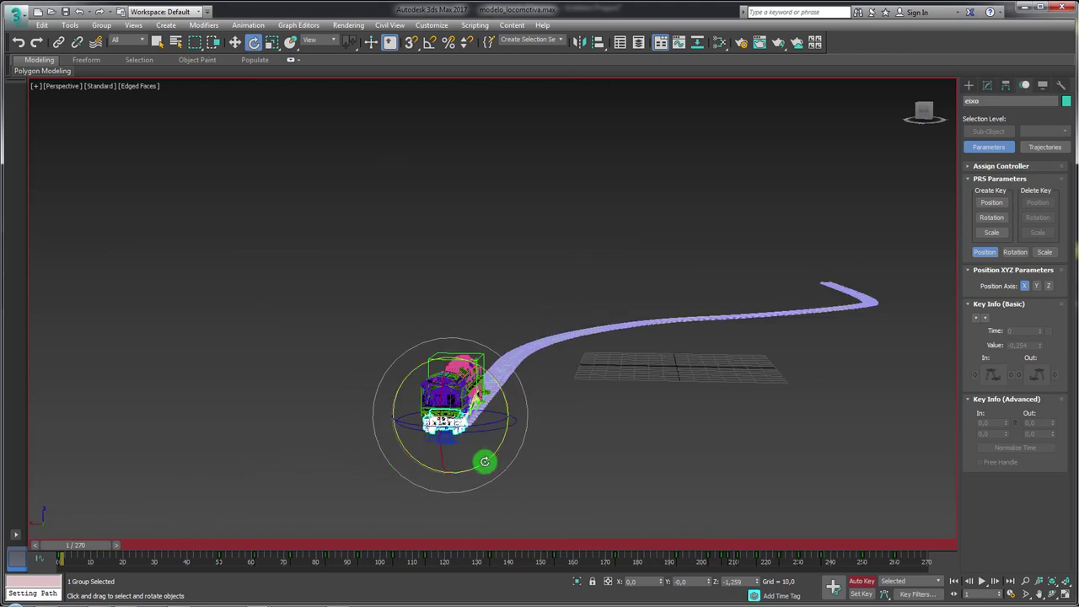
pyautogui.click(864, 580)
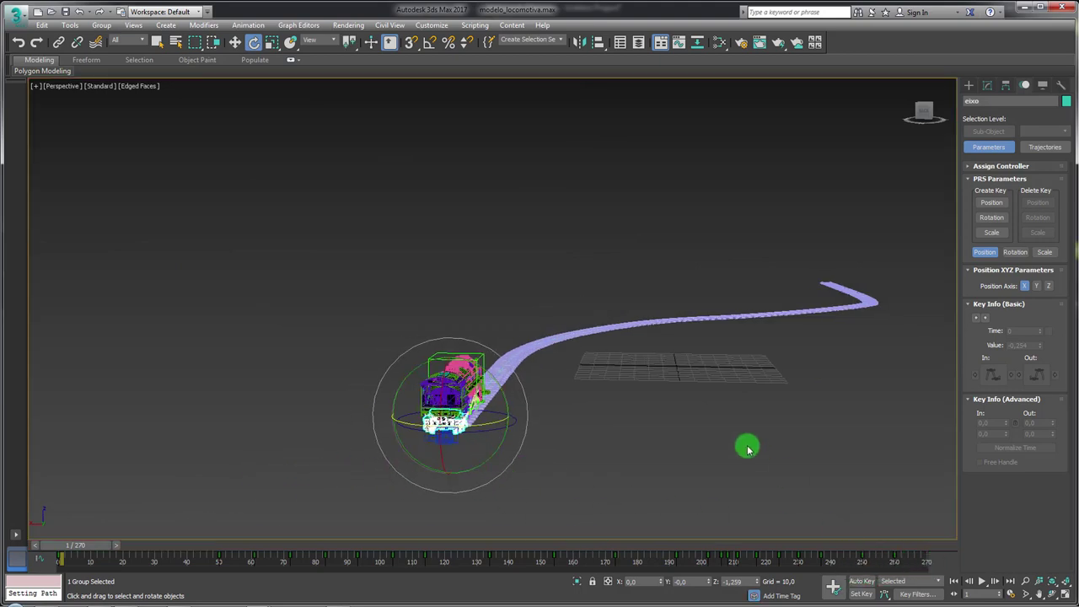
pyautogui.moveTo(503, 410)
pyautogui.keyDown('alt'); pyautogui.mouseDown(button='middle')
pyautogui.moveTo(534, 438)
pyautogui.moveTo(507, 529)
pyautogui.moveTo(525, 416)
pyautogui.moveTo(506, 508)
pyautogui.moveTo(376, 422)
pyautogui.mouseUp(button='middle'); pyautogui.keyUp('alt')
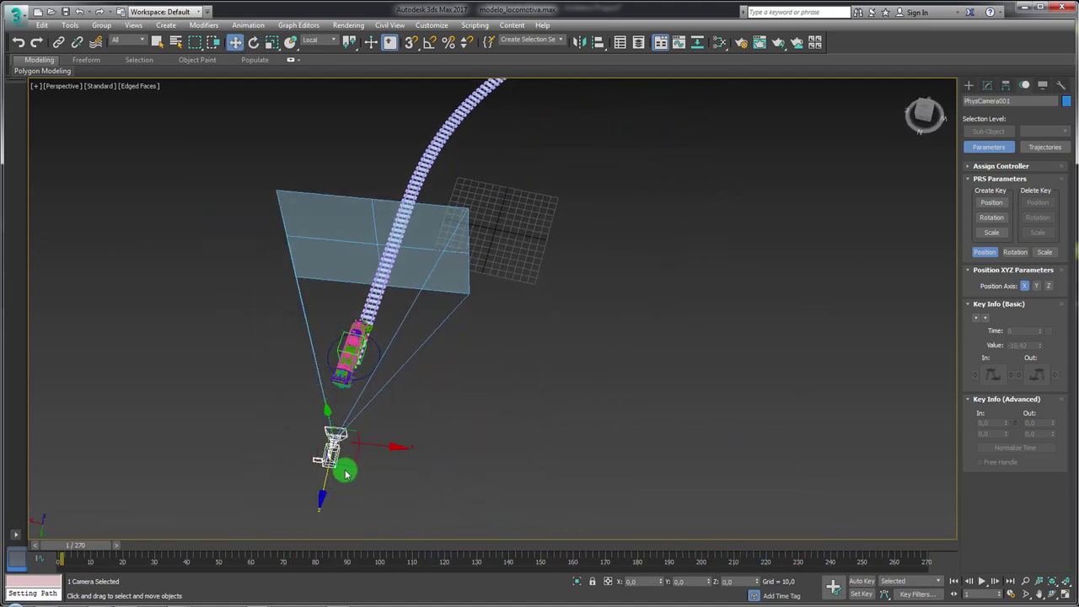
# - Raise PhysCamera001 and aim it at the locomotive's side, checking the camera view over frames 5–44
pyautogui.moveTo(345, 474)
pyautogui.mouseDown()
pyautogui.moveTo(433, 458)
pyautogui.moveTo(475, 410)
pyautogui.moveTo(484, 436)
pyautogui.moveTo(556, 422)
pyautogui.moveTo(538, 388)
pyautogui.mouseUp()
pyautogui.press('e')
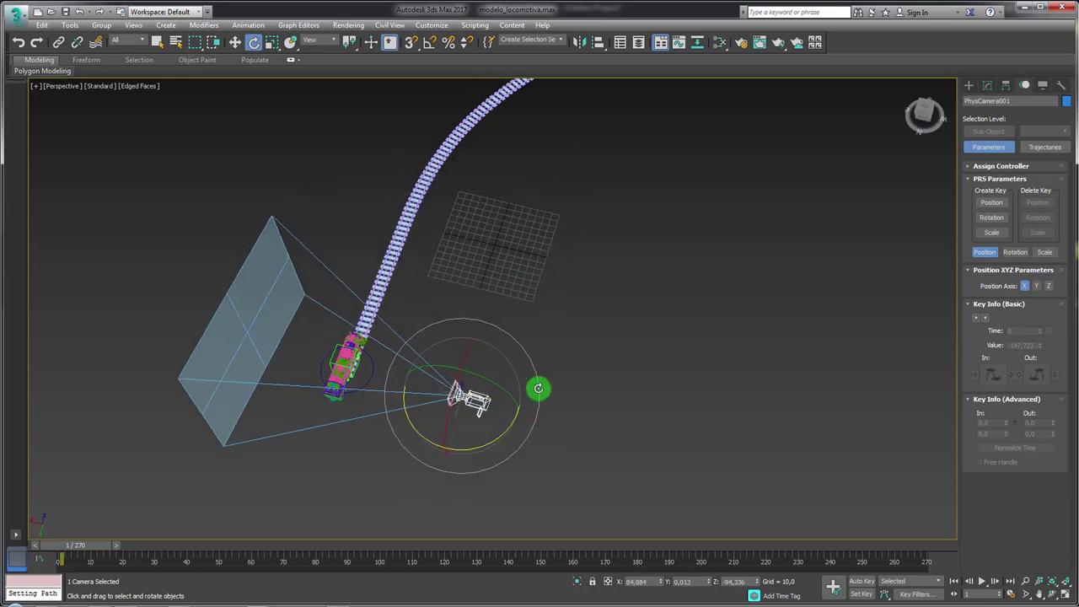
pyautogui.moveTo(538, 388)
pyautogui.keyDown('alt'); pyautogui.mouseDown(button='middle')
pyautogui.moveTo(541, 356)
pyautogui.moveTo(763, 487)
pyautogui.mouseUp(button='middle'); pyautogui.keyUp('alt')
pyautogui.press('c')
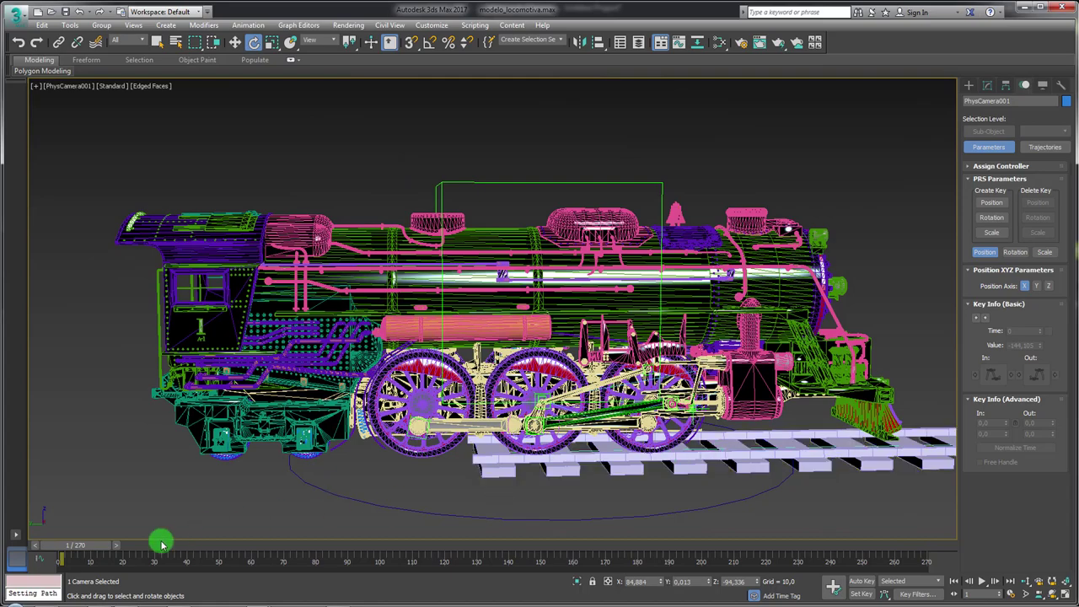
pyautogui.moveTo(72, 549)
pyautogui.mouseDown()
pyautogui.moveTo(621, 544)
pyautogui.moveTo(831, 527)
pyautogui.moveTo(258, 535)
pyautogui.mouseUp()
pyautogui.press('e')
pyautogui.press('p')
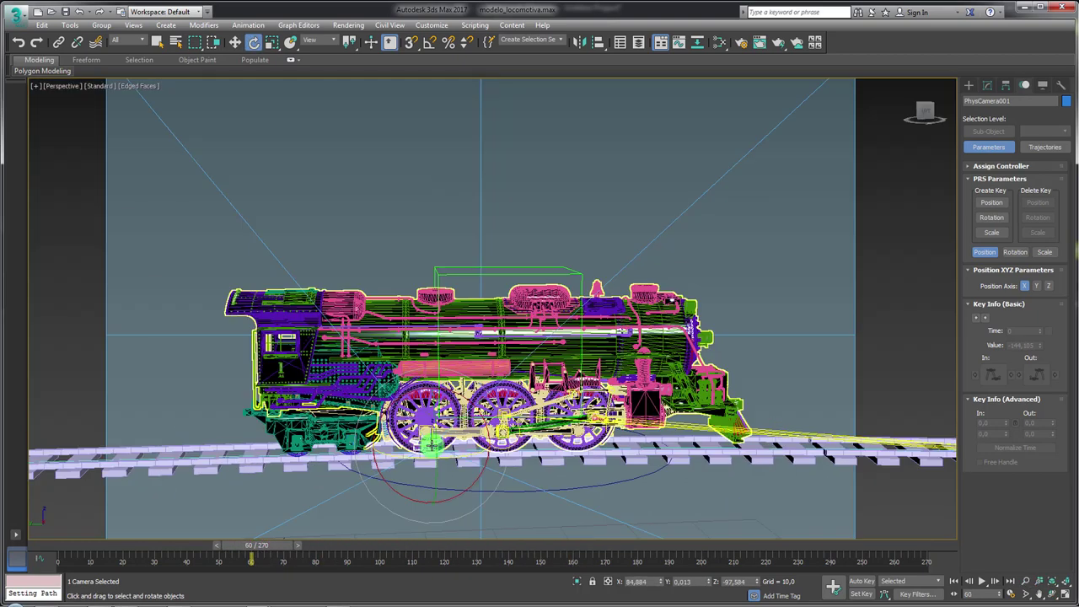
pyautogui.scroll(-5, 430, 445)
pyautogui.moveTo(430, 445)
pyautogui.keyDown('alt'); pyautogui.mouseDown(button='middle')
pyautogui.moveTo(554, 456)
pyautogui.moveTo(445, 349)
pyautogui.moveTo(458, 306)
pyautogui.mouseUp(button='middle'); pyautogui.keyUp('alt')
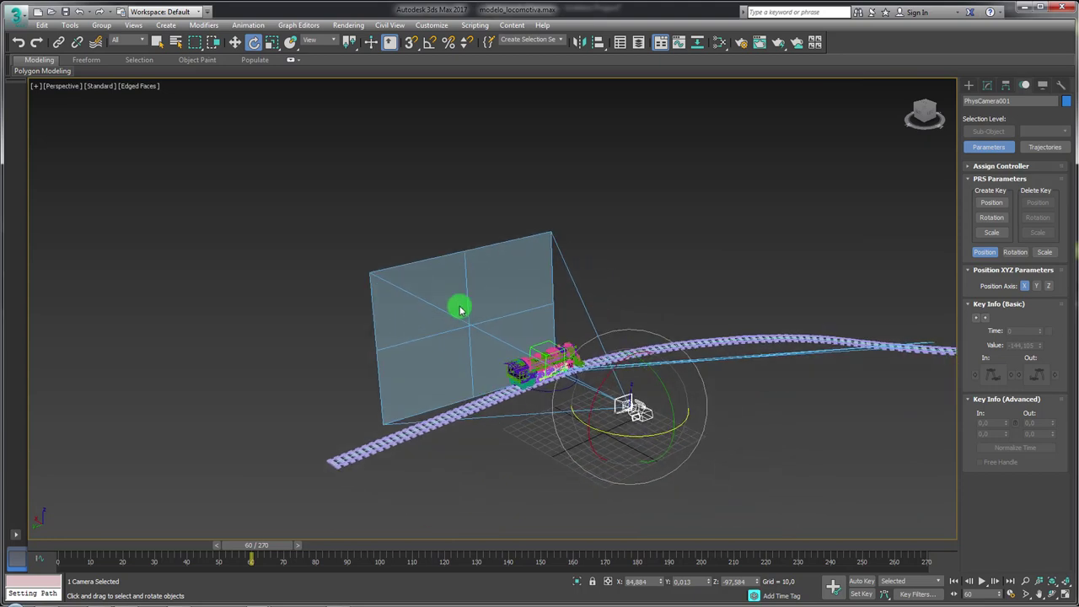
pyautogui.click(696, 300)
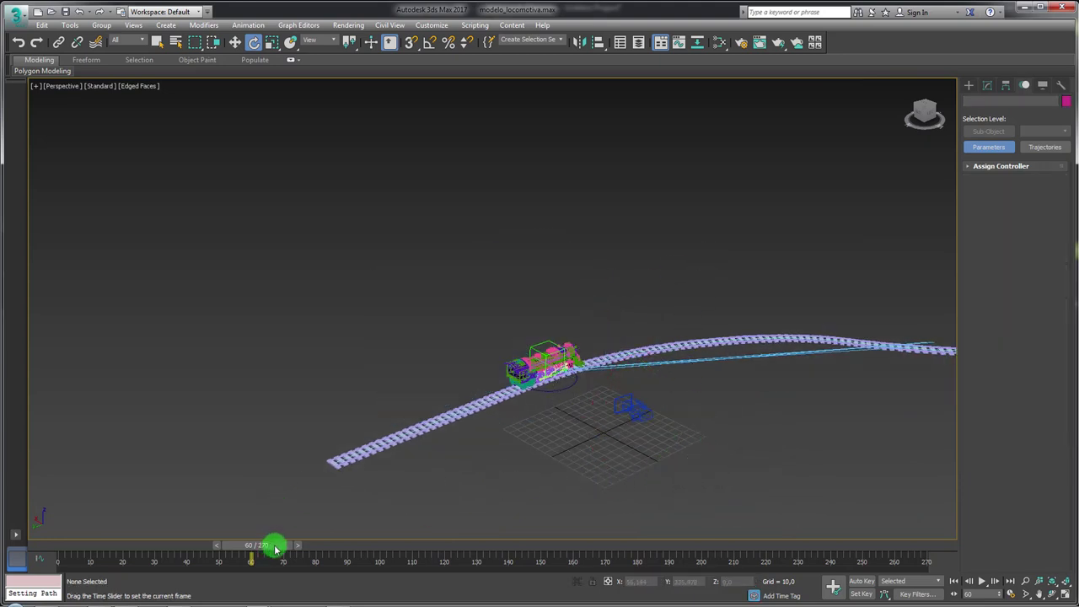
pyautogui.moveTo(276, 550)
pyautogui.mouseDown()
pyautogui.moveTo(573, 551)
pyautogui.moveTo(60, 559)
pyautogui.mouseUp()
pyautogui.press('e')
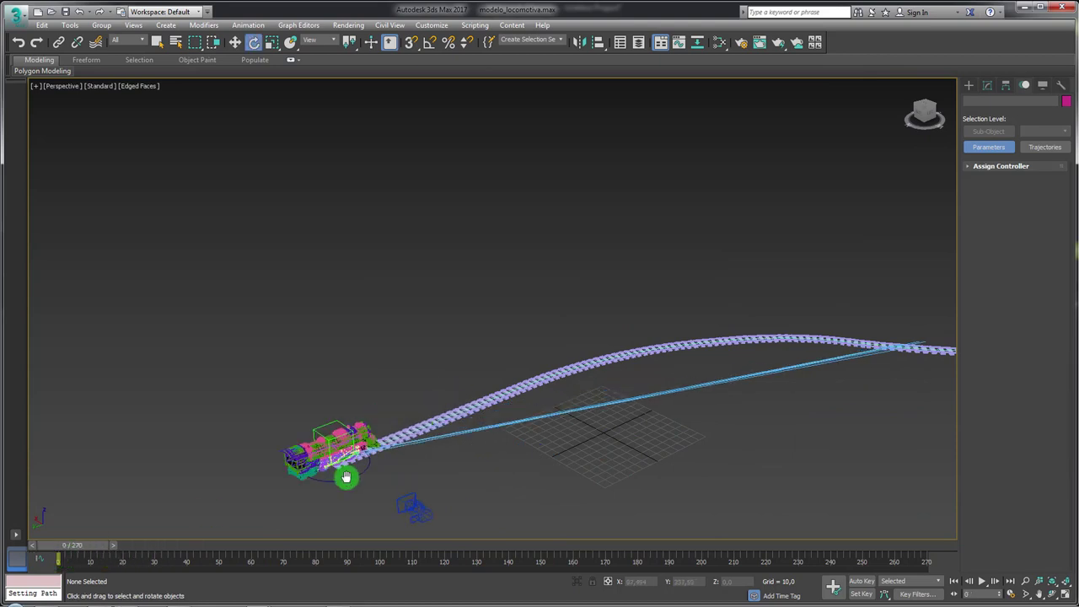
pyautogui.moveTo(346, 477); pyautogui.dragTo(418, 403, button='middle')
pyautogui.moveTo(494, 294); pyautogui.dragTo(489, 355, button='middle')
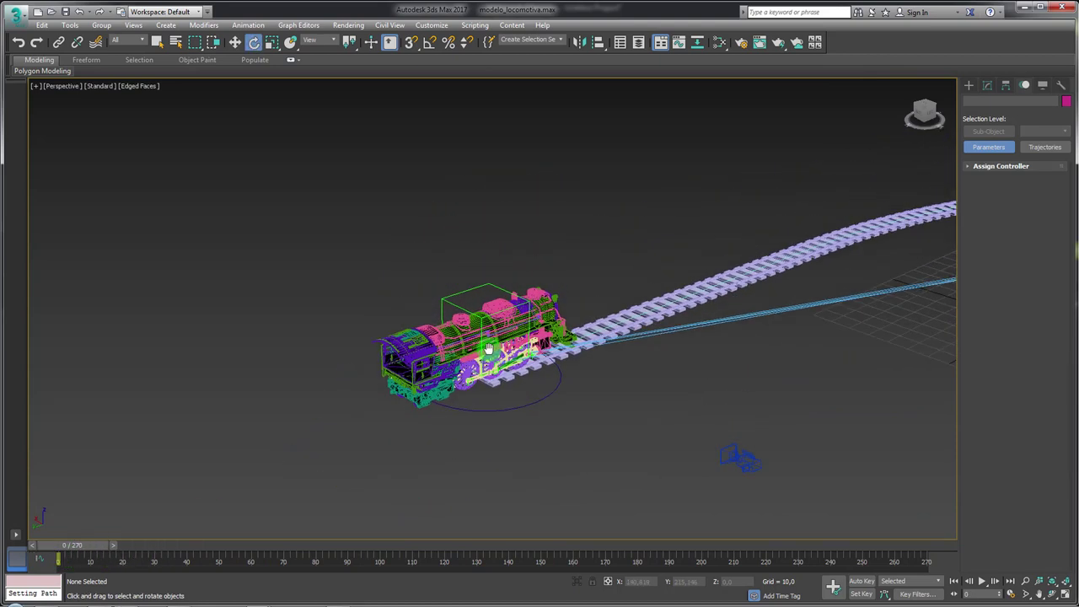
pyautogui.scroll(2, 489, 355)
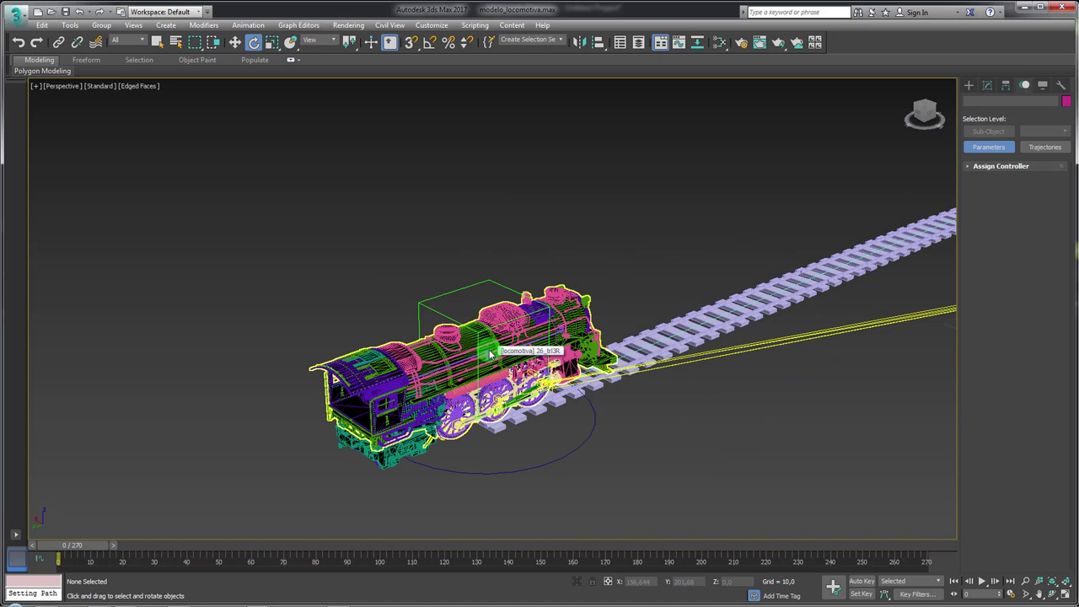
pyautogui.click(424, 301)
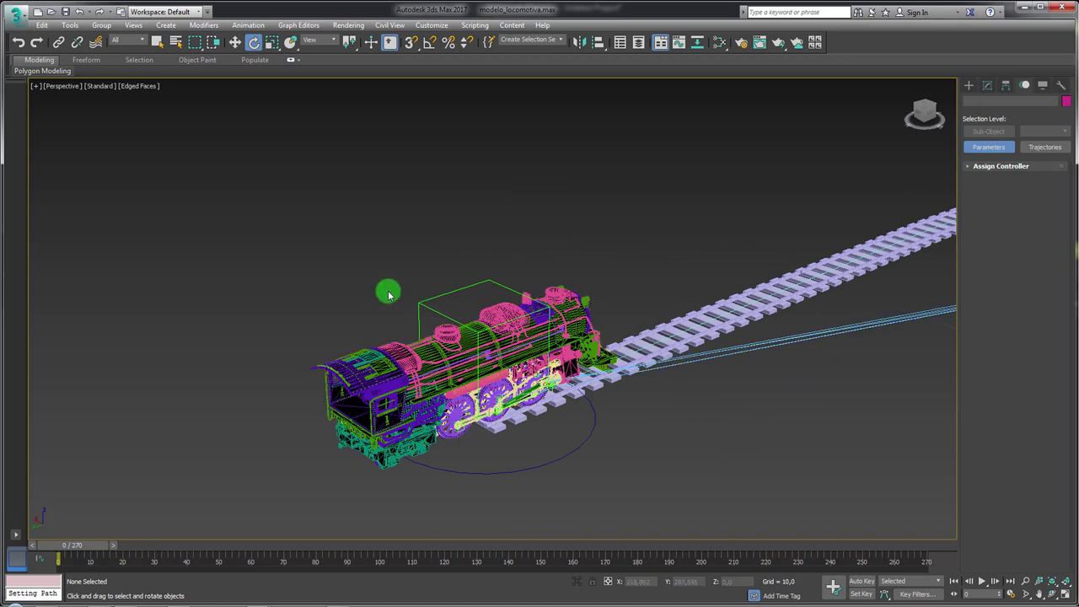